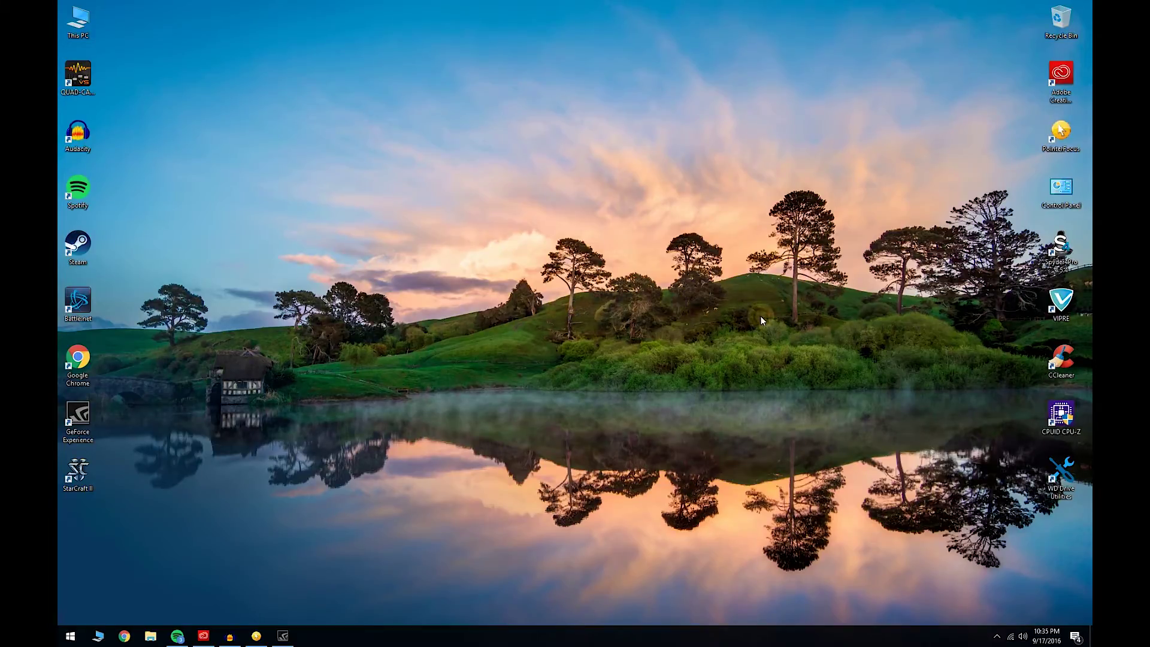
# Open Creative Cloud and launch Lightroom CC (2015) from the installed apps
pyautogui.doubleClick(1061, 77)
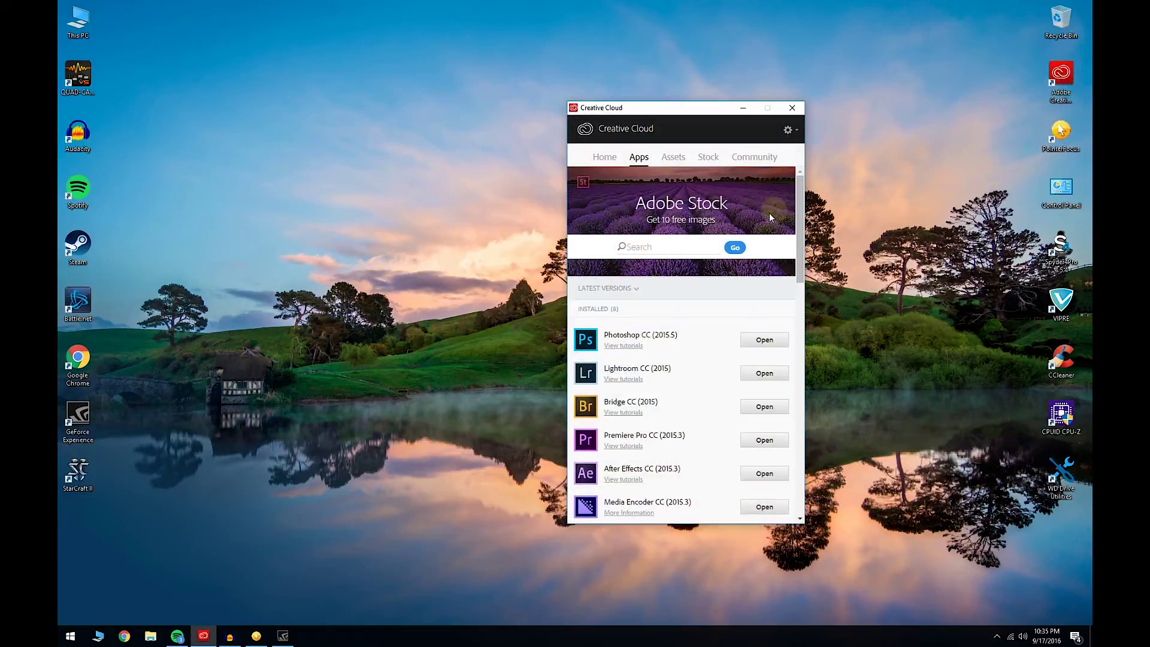
pyautogui.scroll(-1, 801, 246)
pyautogui.scroll(1, 801, 245)
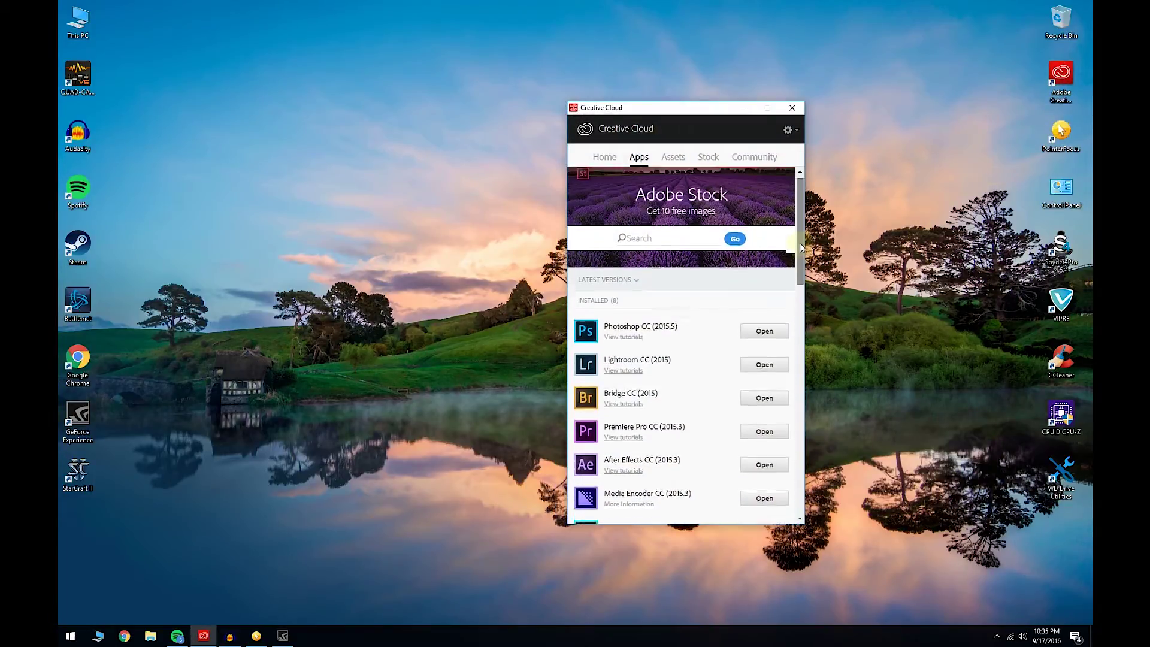
pyautogui.scroll(-1, 801, 246)
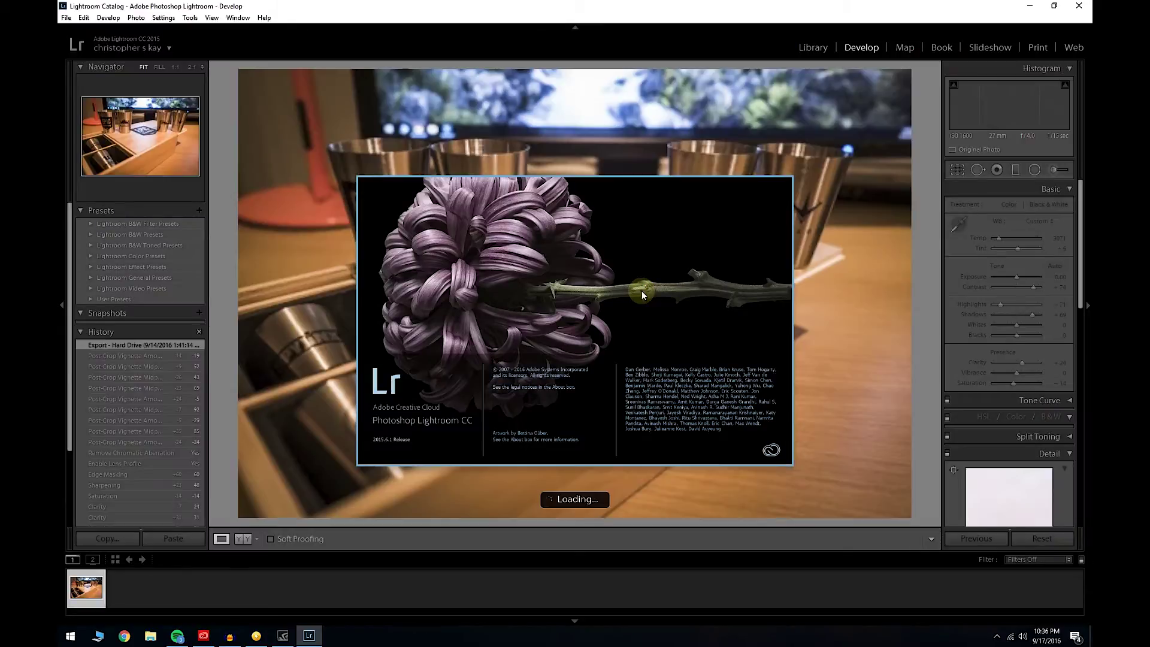
# Switch to the Library module and open the photo import window
pyautogui.click(813, 48)
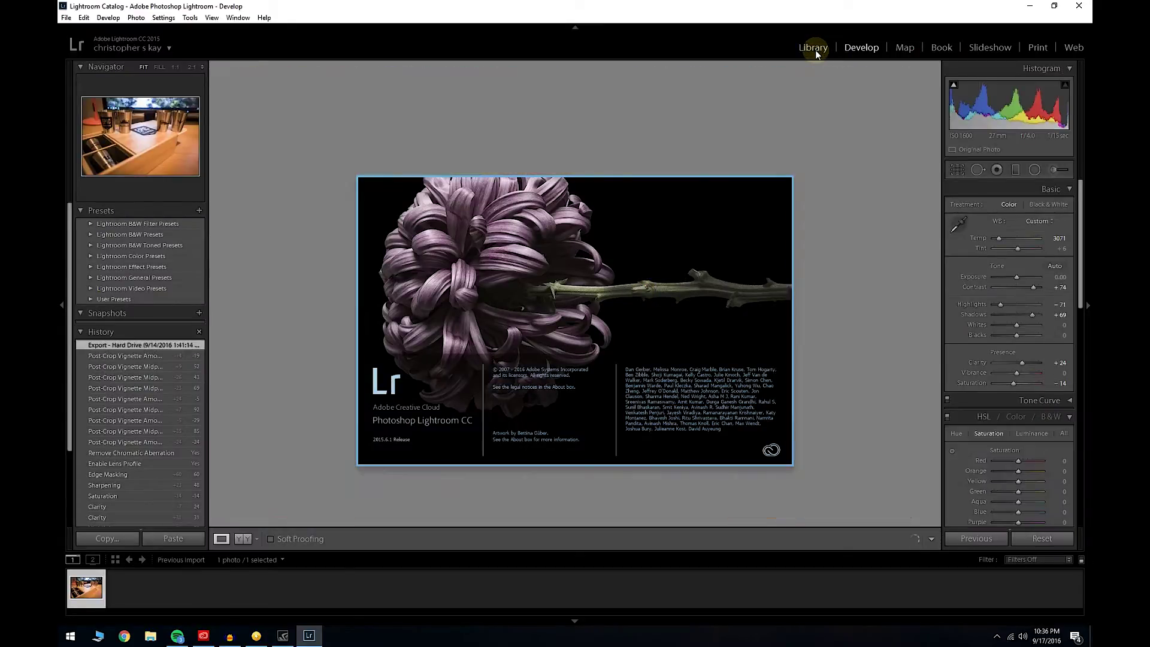
pyautogui.click(385, 251)
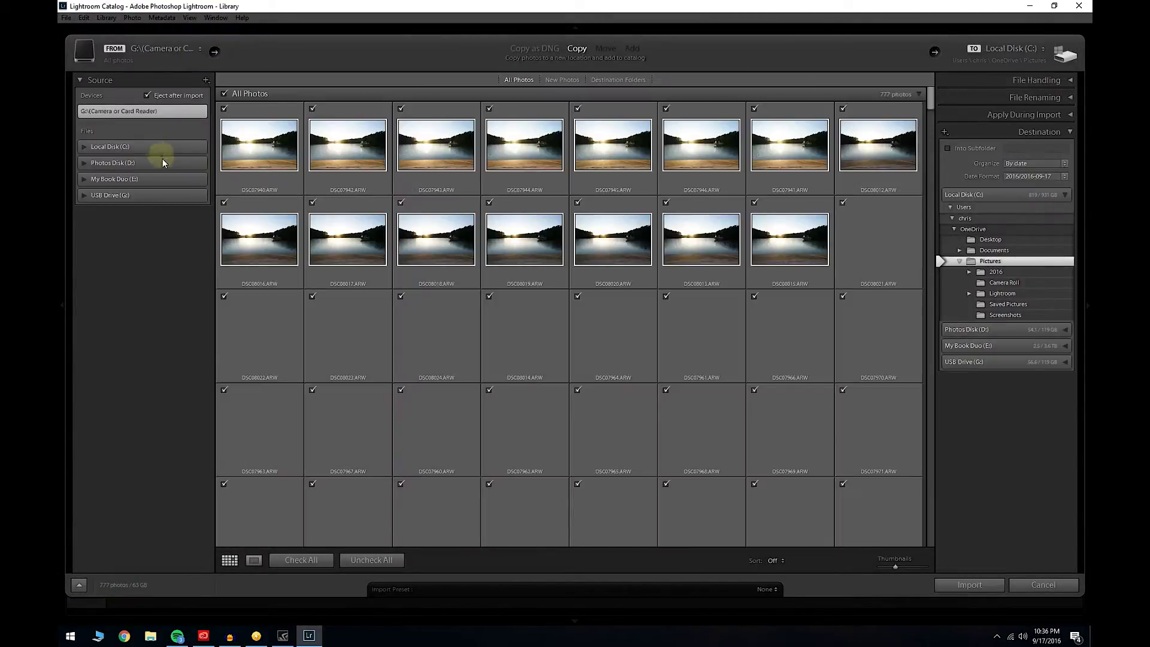
# Set the import source to the 9-17-16 folder inside A_Master_Photo_Movie, LakeJohnson2016 on My Book Duo (E:), and expand it
pyautogui.click(138, 180)
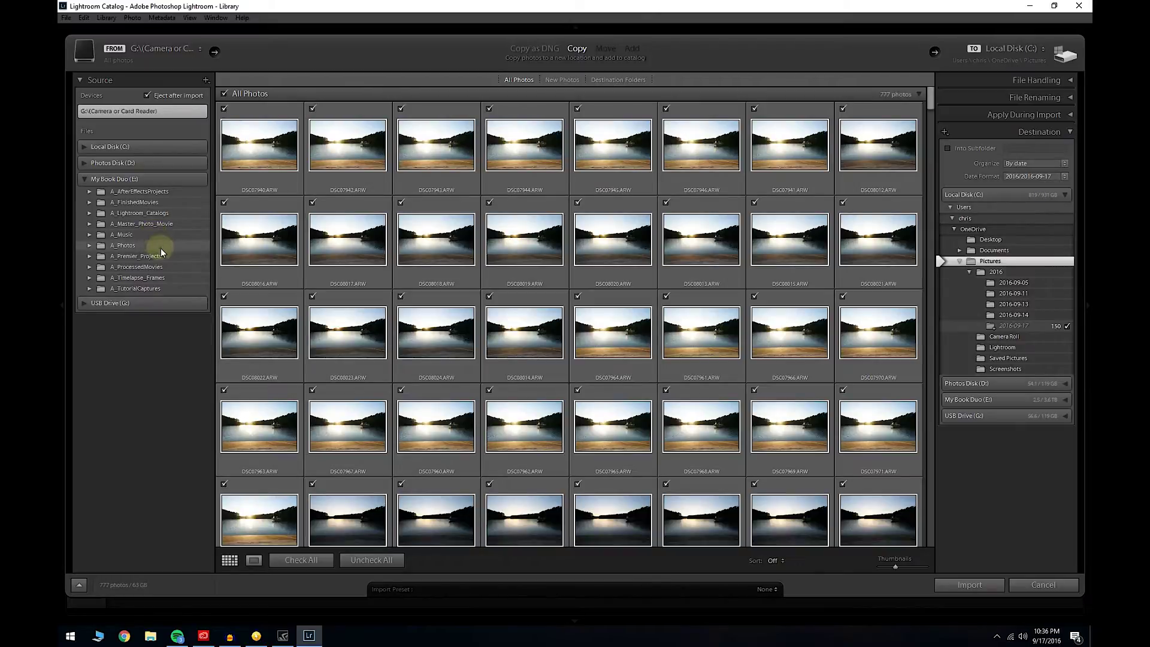
pyautogui.click(141, 224)
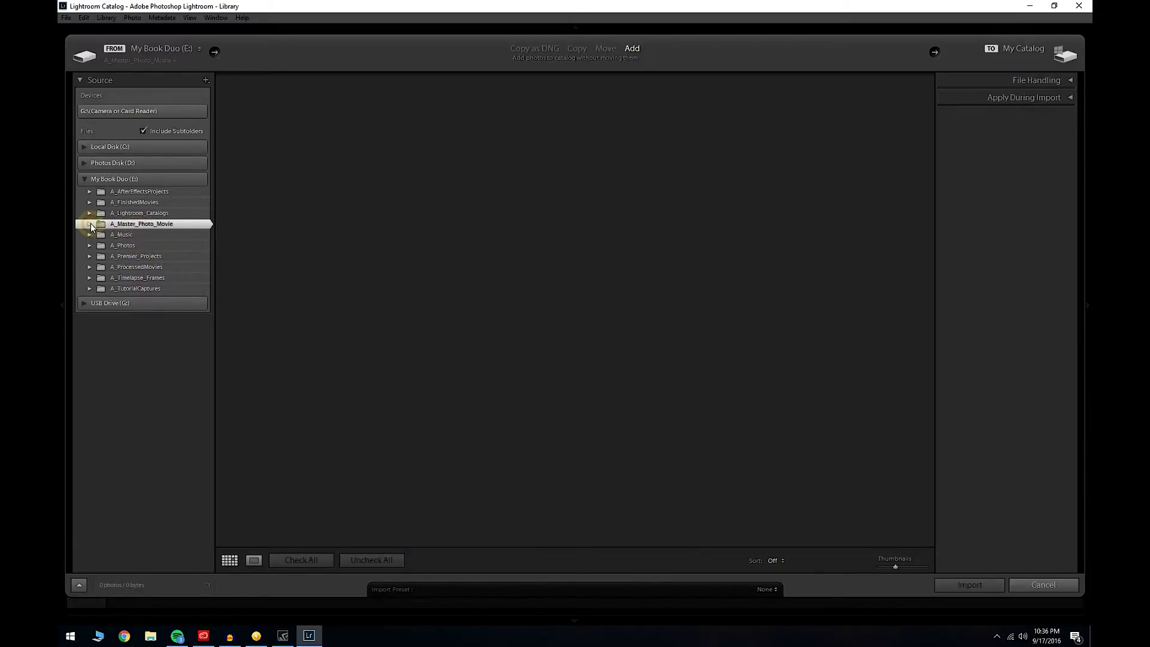
pyautogui.click(90, 224)
pyautogui.click(144, 245)
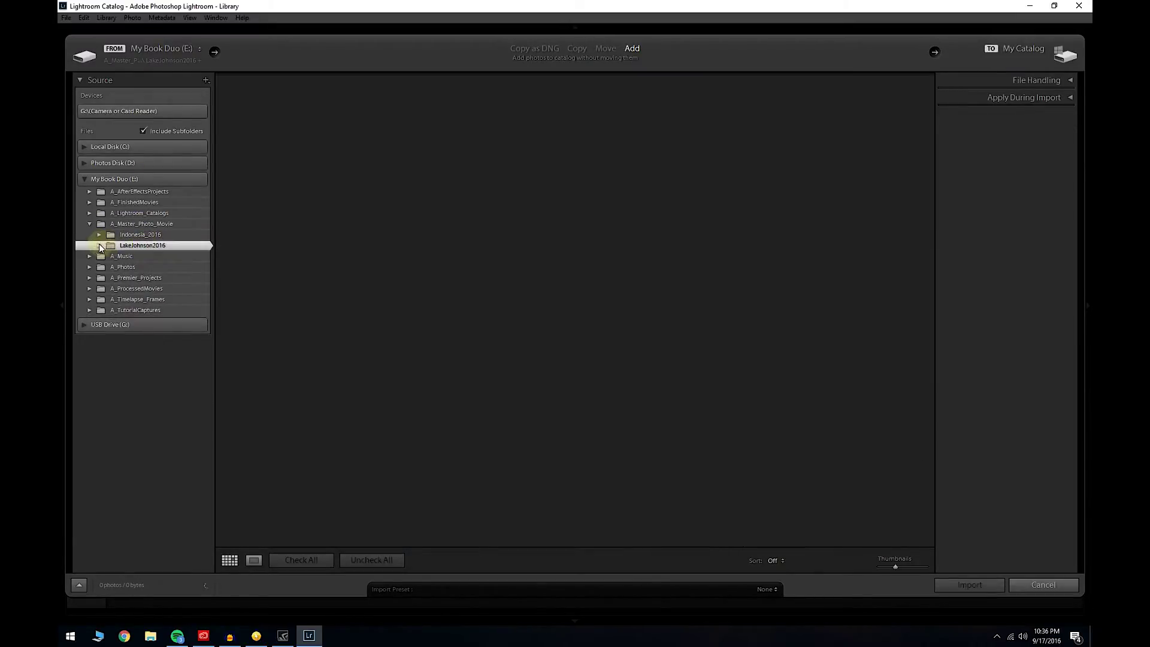
pyautogui.click(99, 245)
pyautogui.click(103, 256)
pyautogui.click(109, 256)
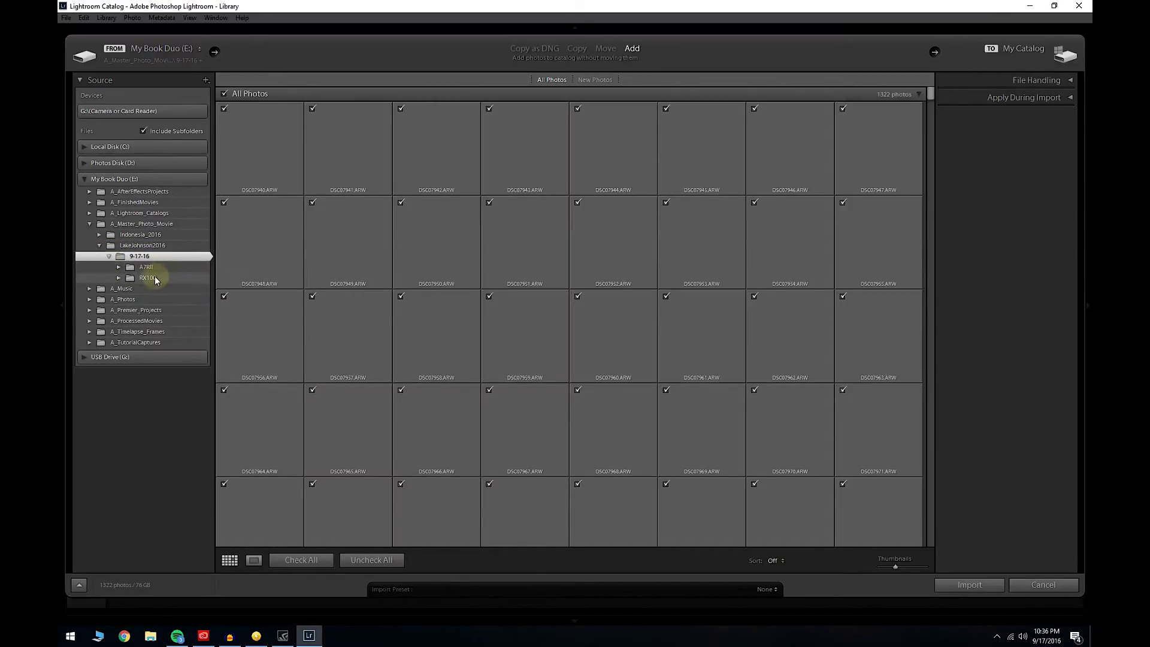
# Choose the Raw subfolder of RX100 as the import source and uncheck all of its photos
pyautogui.click(147, 277)
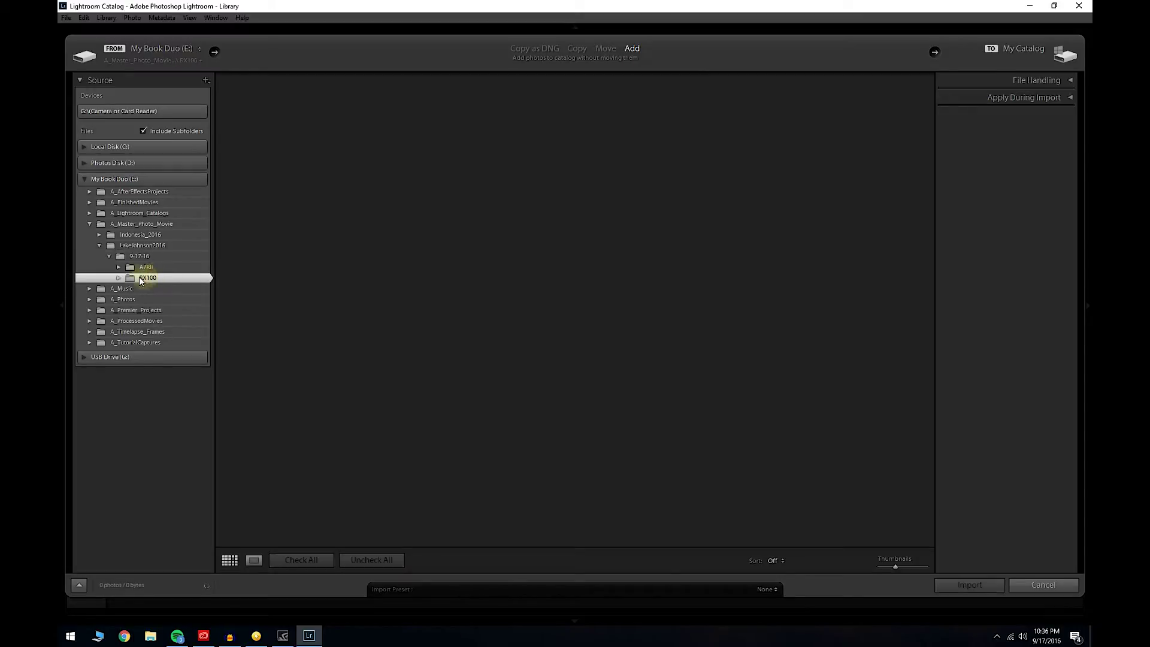
pyautogui.click(118, 277)
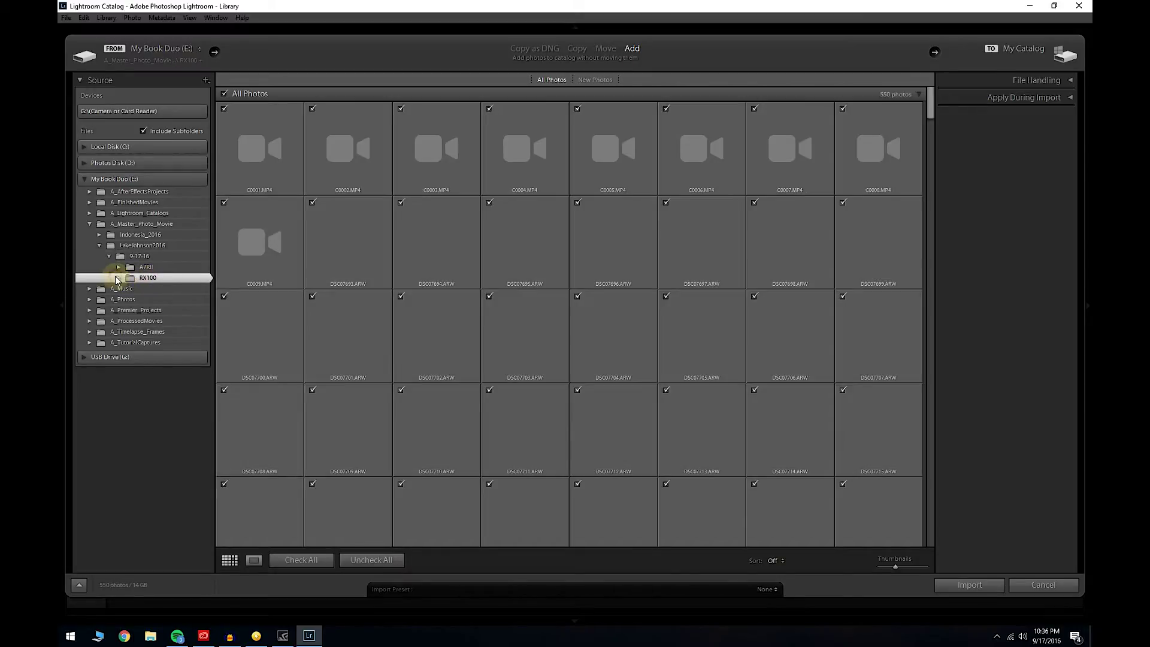
pyautogui.click(153, 299)
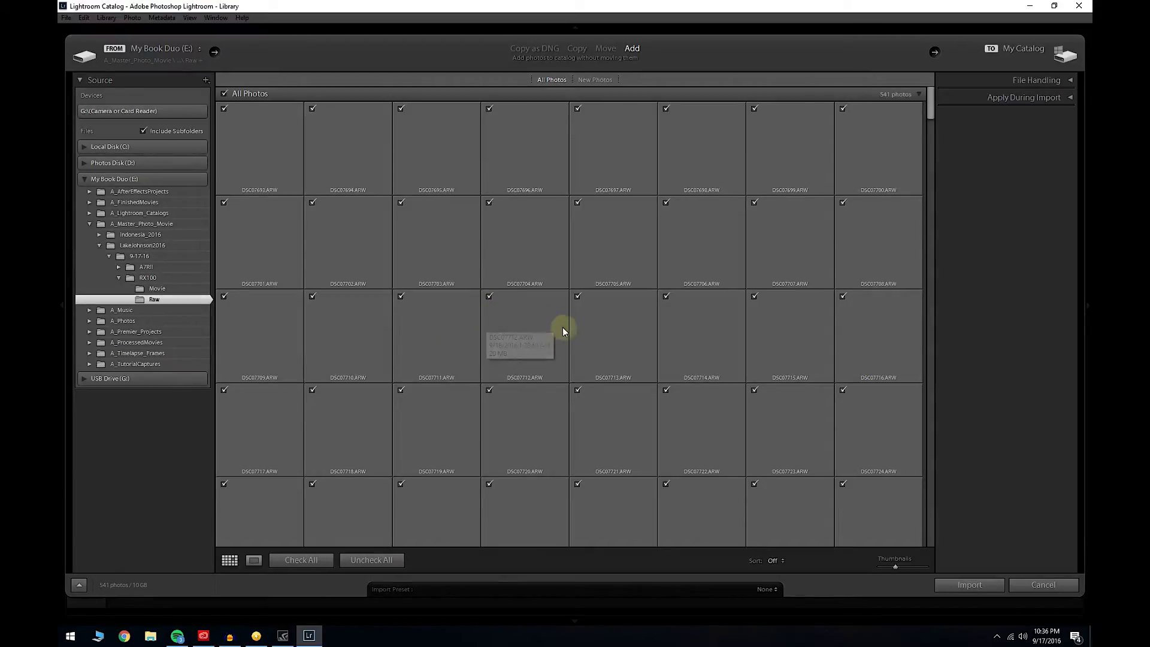
pyautogui.click(393, 562)
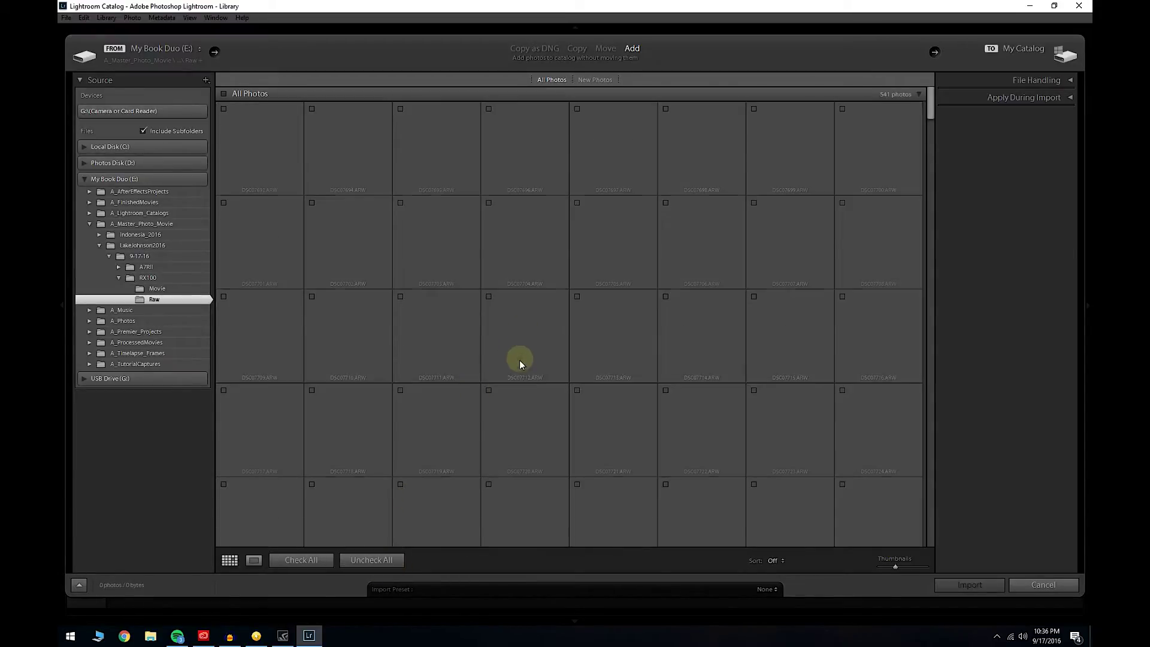
# Preview several frames across the RX100 Raw sequence at full size to examine how the sunset light changes
pyautogui.scroll(-2, 519, 360)
pyautogui.click(520, 272)
pyautogui.doubleClick(520, 271)
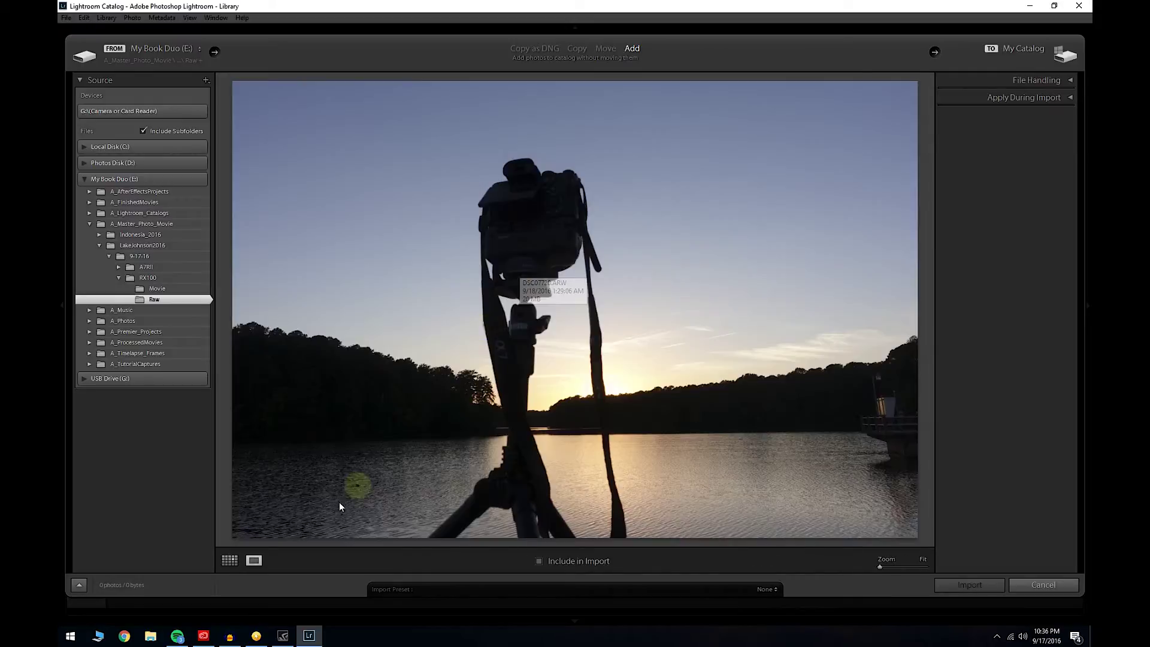
pyautogui.click(230, 560)
pyautogui.doubleClick(519, 368)
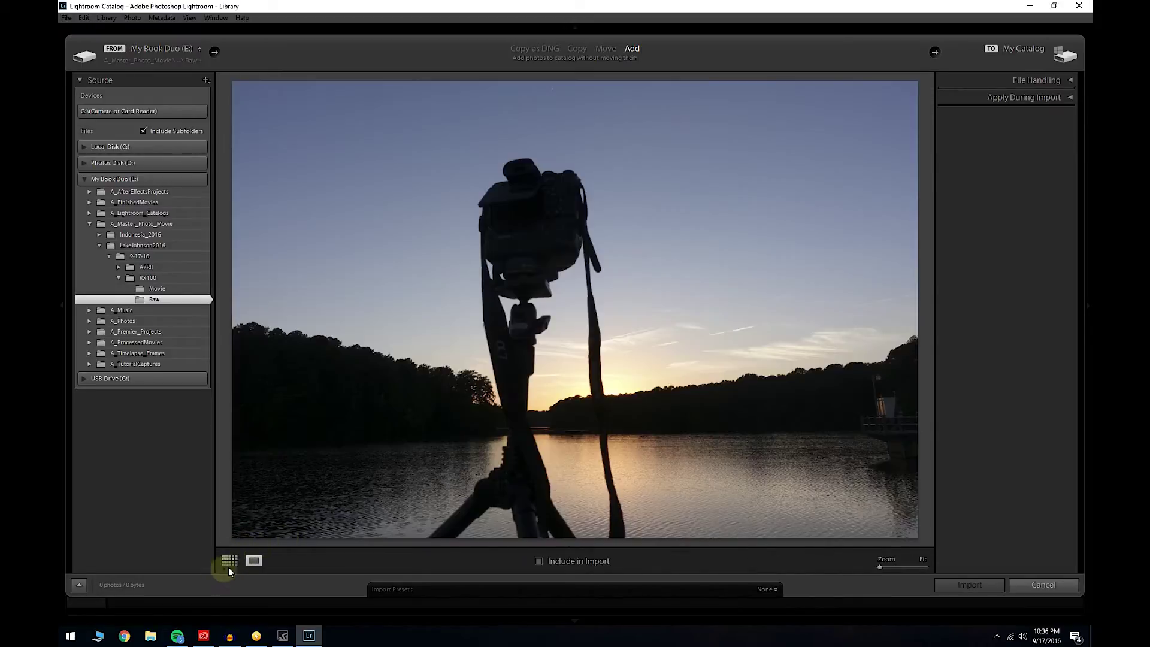
pyautogui.click(229, 560)
pyautogui.scroll(-2, 513, 444)
pyautogui.doubleClick(514, 337)
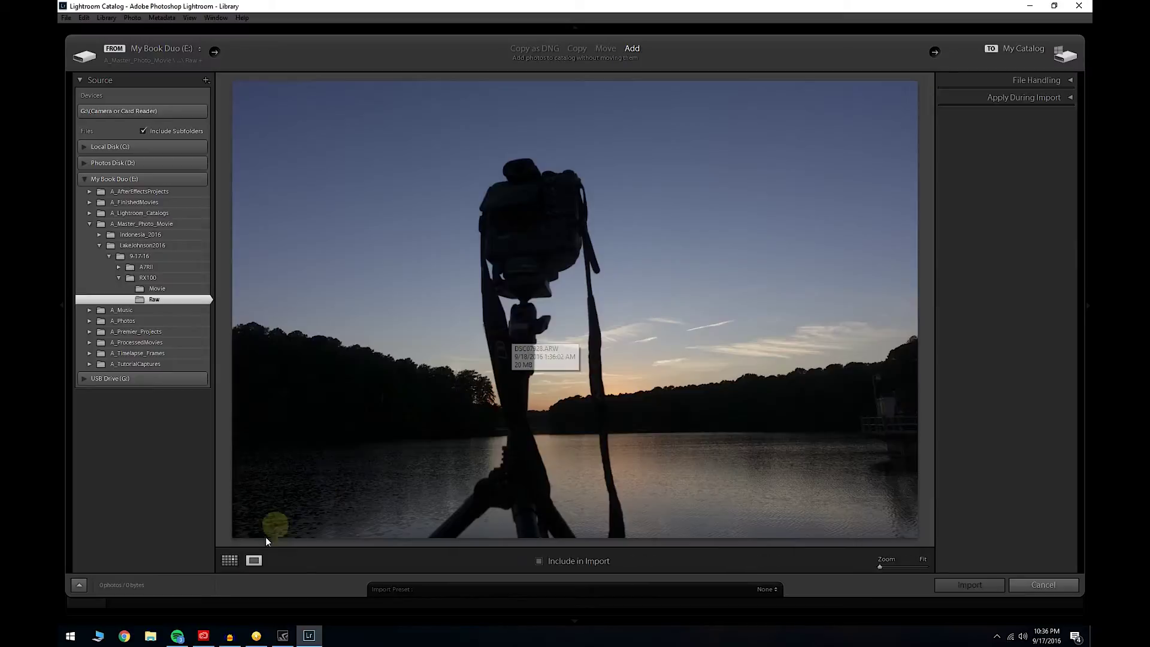
pyautogui.click(229, 560)
pyautogui.scroll(-2, 502, 448)
pyautogui.doubleClick(458, 401)
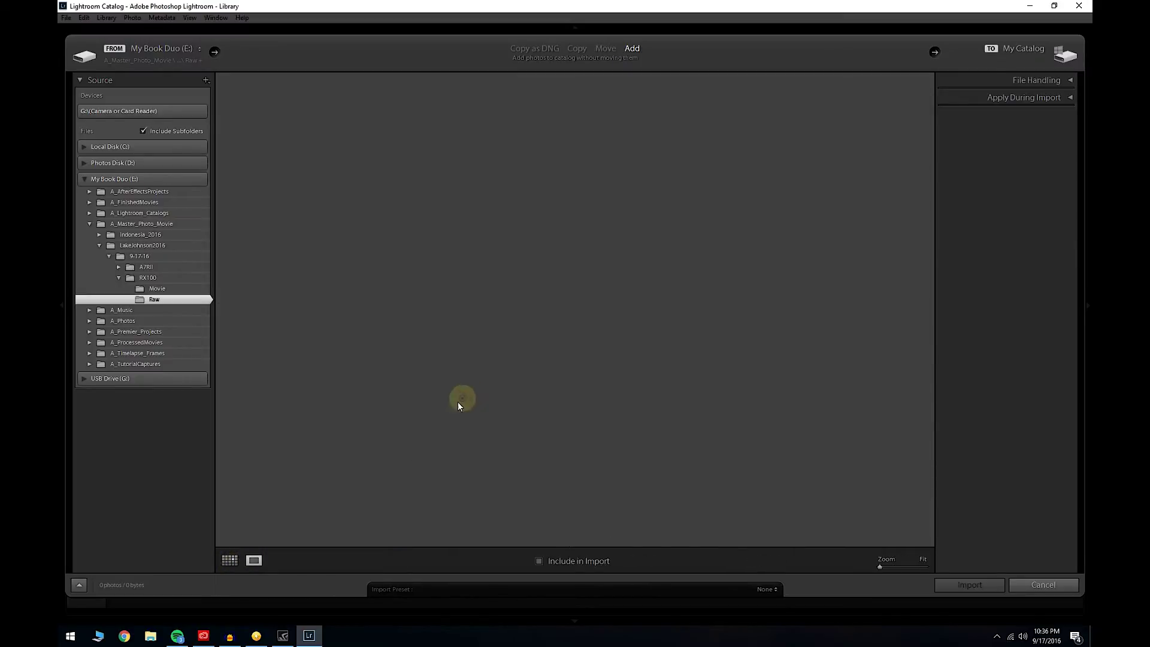
pyautogui.click(230, 560)
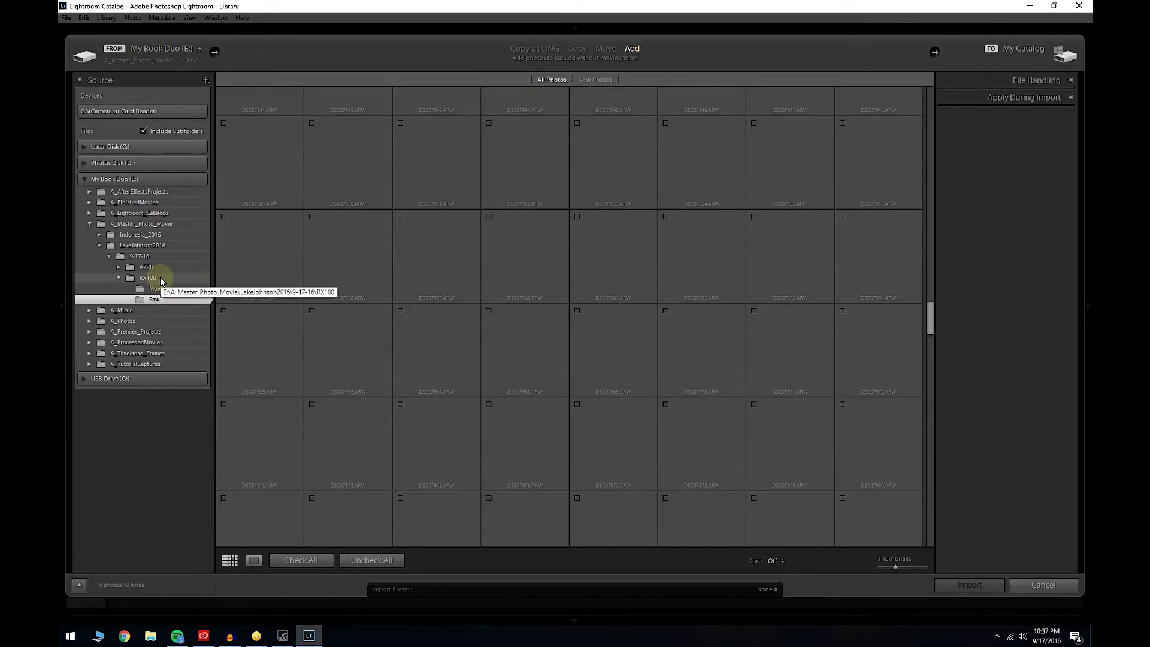
# Change the import source to the Raw subfolder of the A7RII folder
pyautogui.click(120, 266)
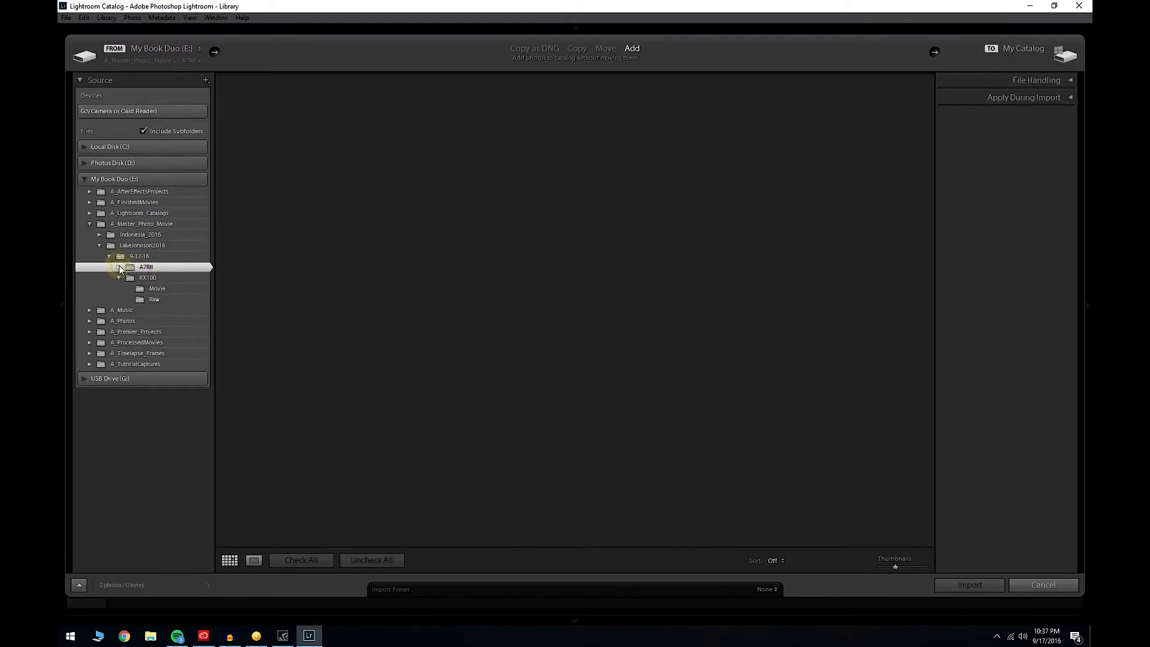
pyautogui.click(119, 267)
pyautogui.click(154, 288)
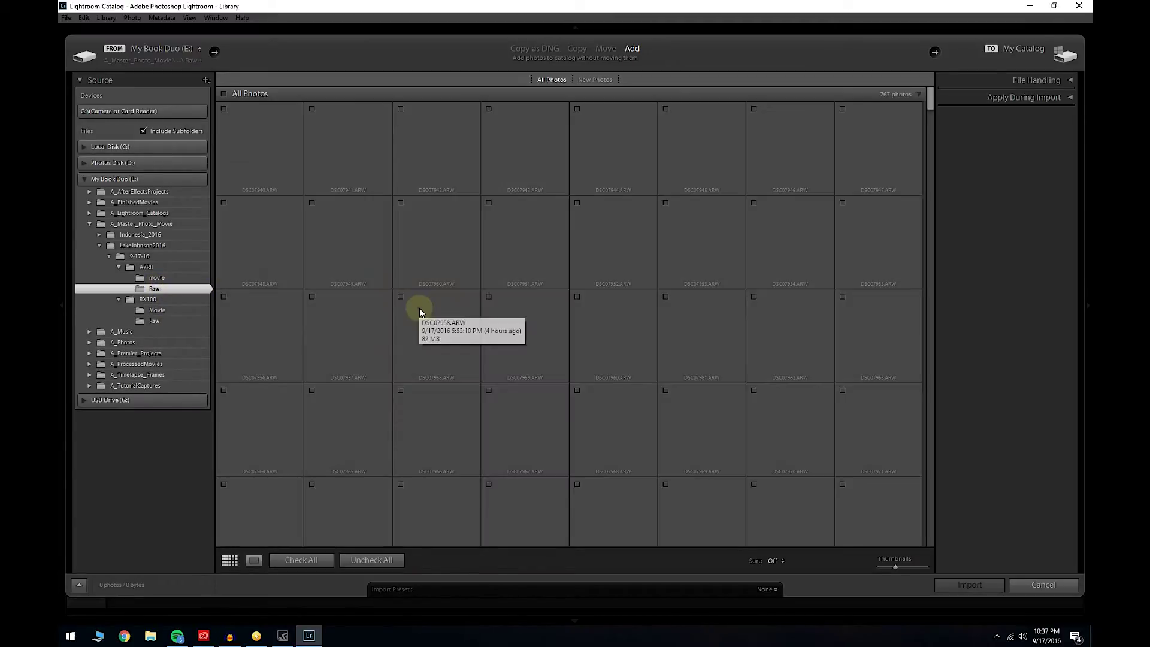
# Preview two early frames of the A7RII sequence, including DSC07950.ARW, at full size
pyautogui.doubleClick(419, 261)
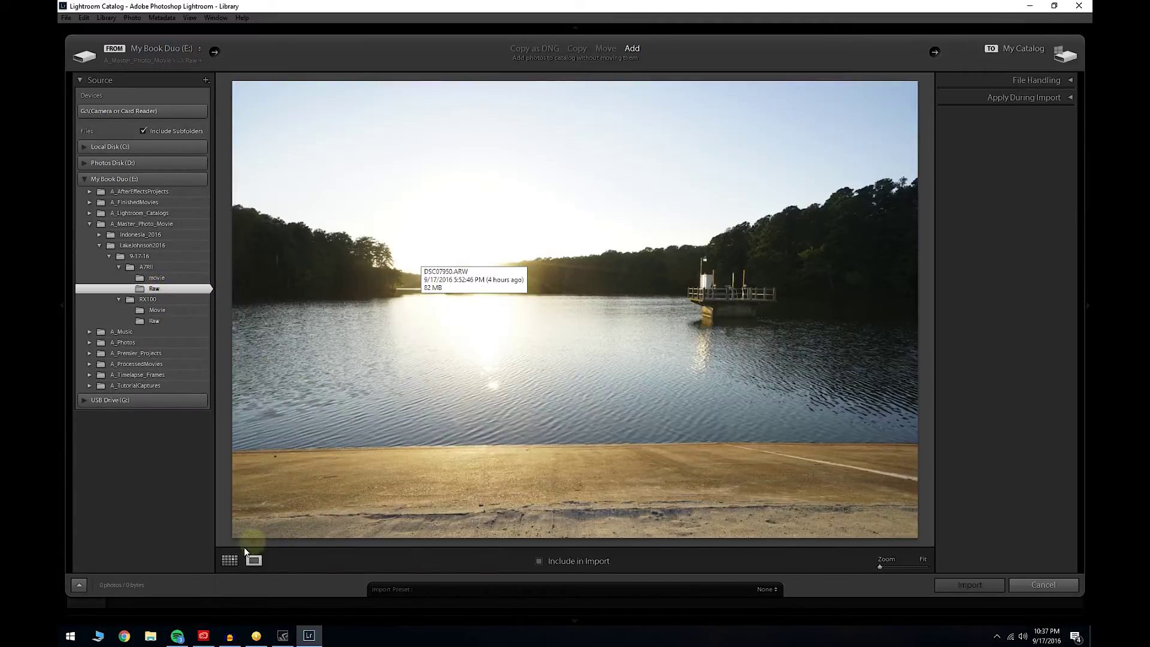
pyautogui.click(229, 560)
pyautogui.doubleClick(441, 357)
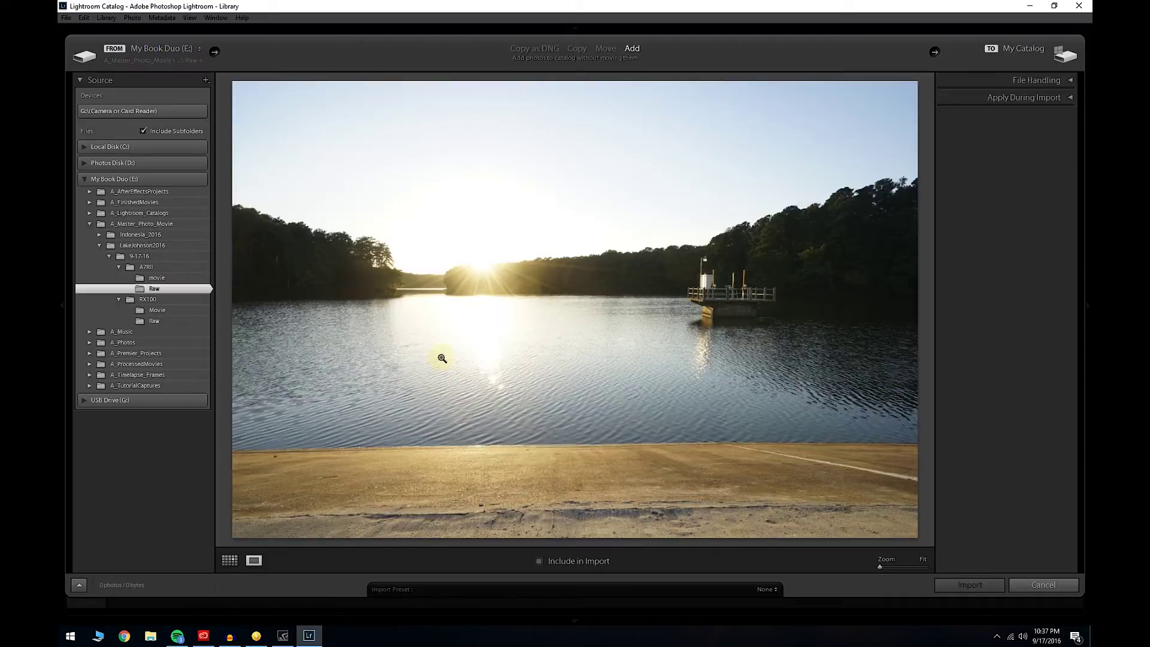
pyautogui.click(229, 560)
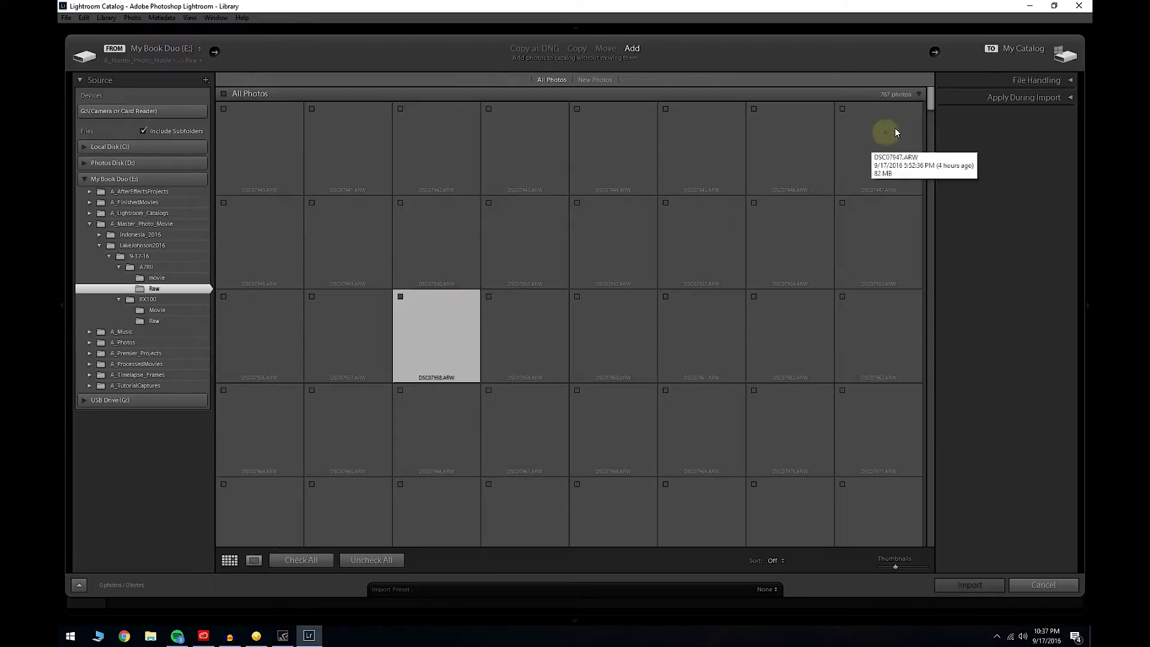
# Preview several darker frames in the later part of the A7RII sequence to compare their exposure
pyautogui.moveTo(932, 106); pyautogui.dragTo(946, 401)
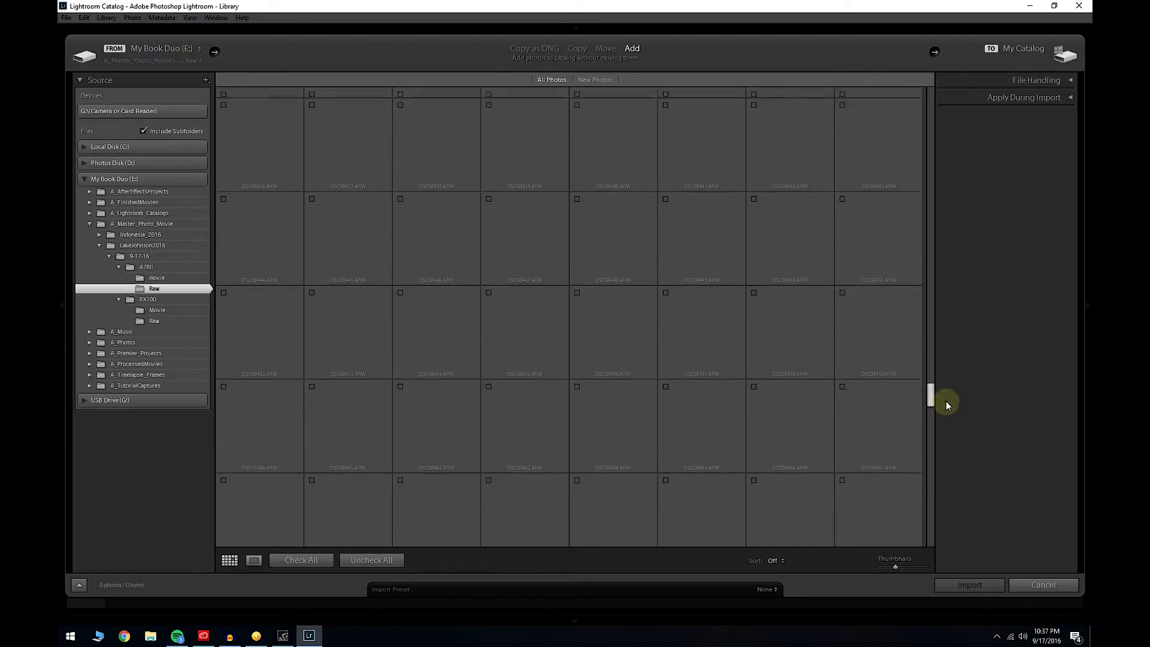
pyautogui.doubleClick(482, 411)
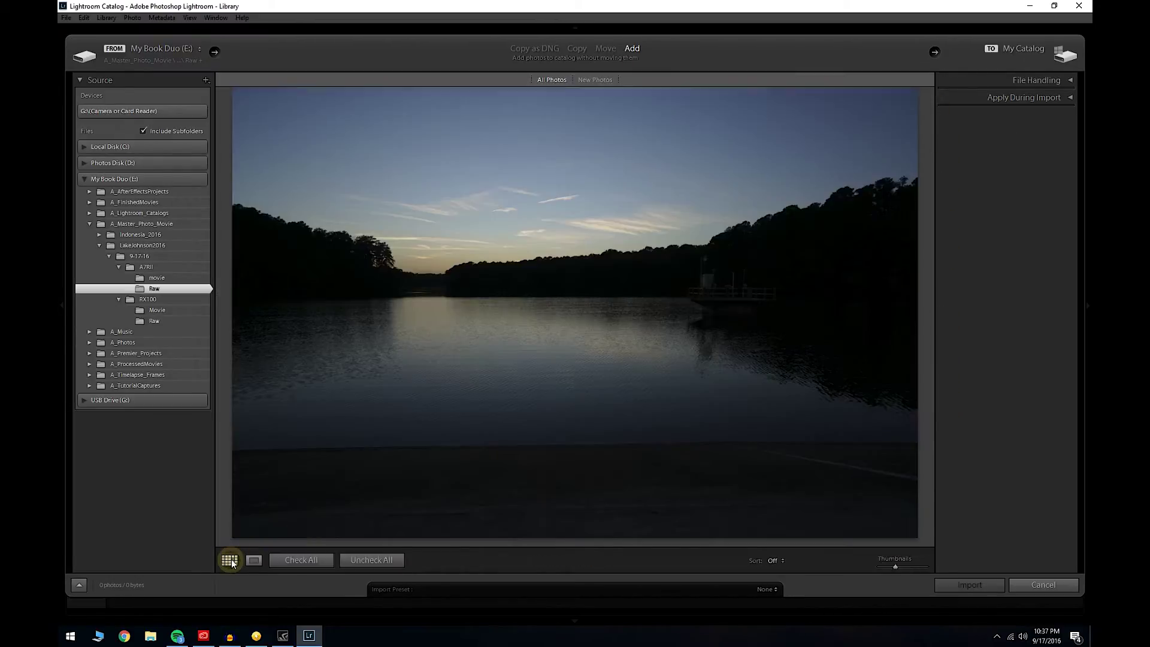
pyautogui.click(229, 561)
pyautogui.doubleClick(416, 296)
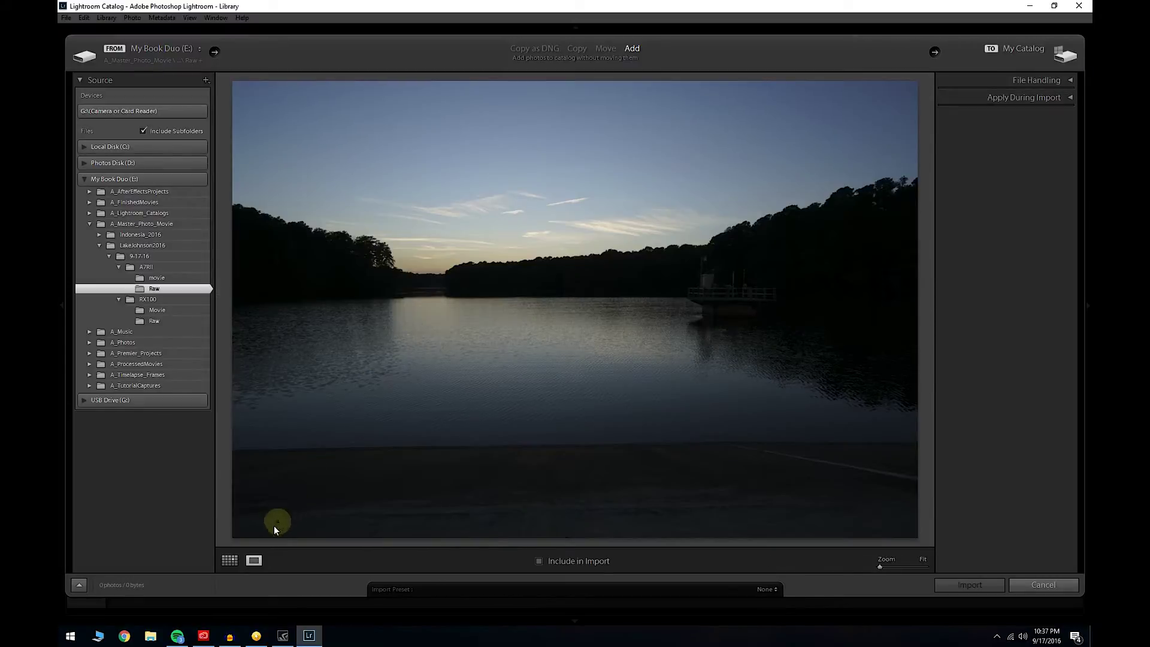
pyautogui.click(232, 561)
pyautogui.doubleClick(458, 295)
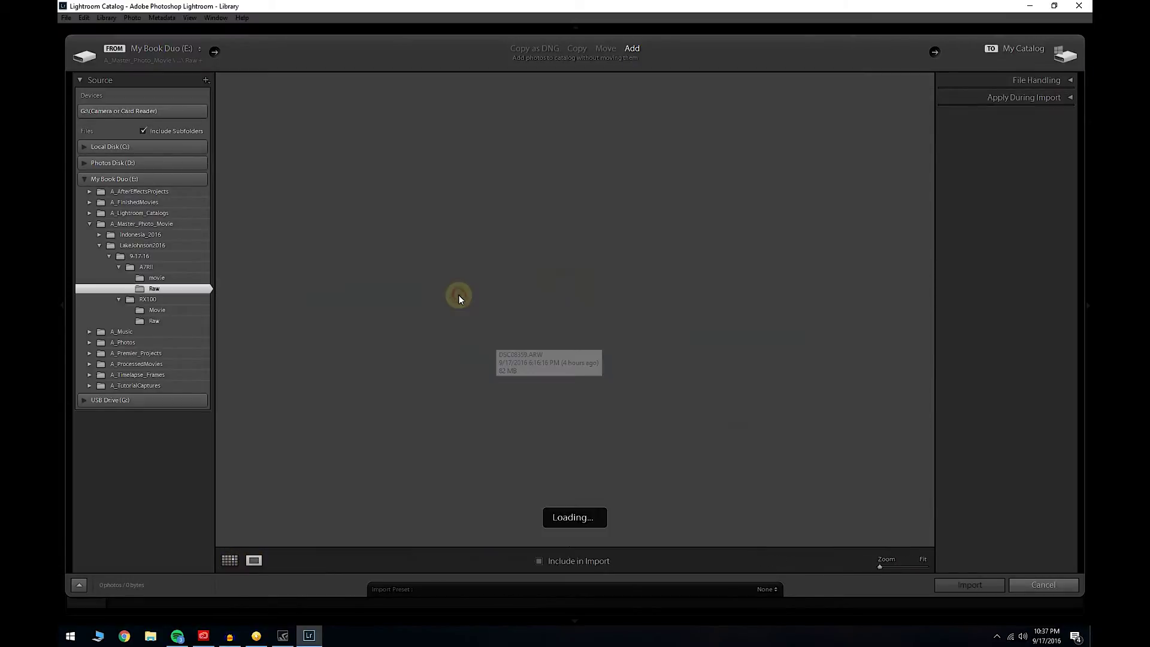
pyautogui.click(230, 560)
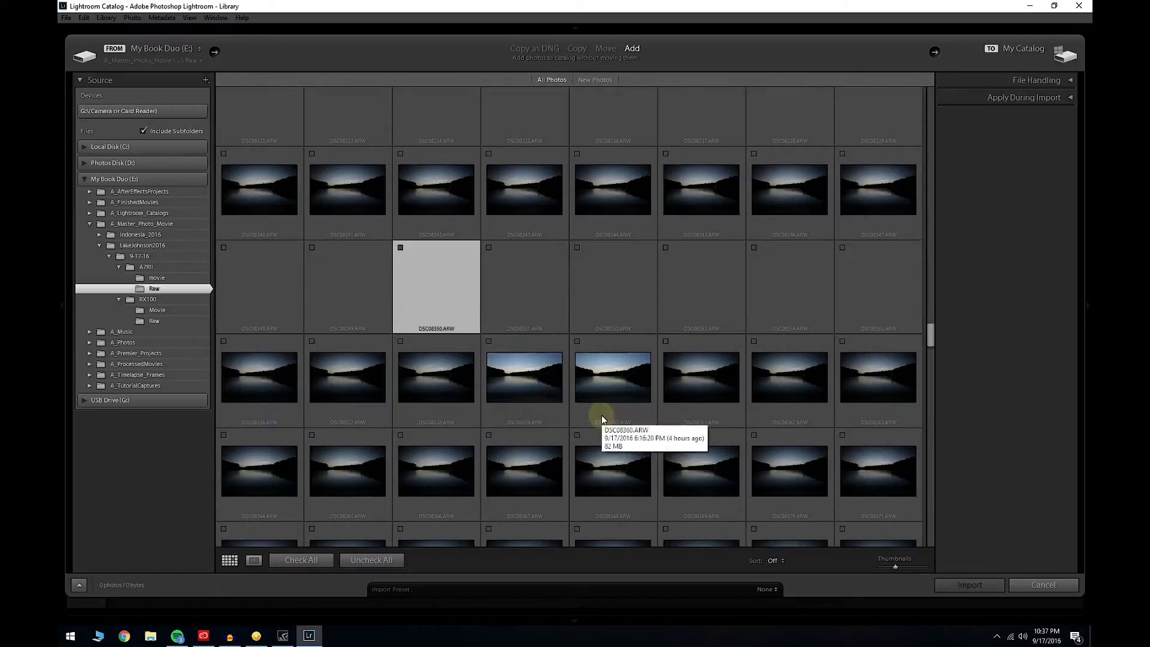
# Look further through the A7RII frames, preview DSC08408.ARW, and inspect it zoomed in before returning to the fitted view
pyautogui.scroll(-3, 647, 393)
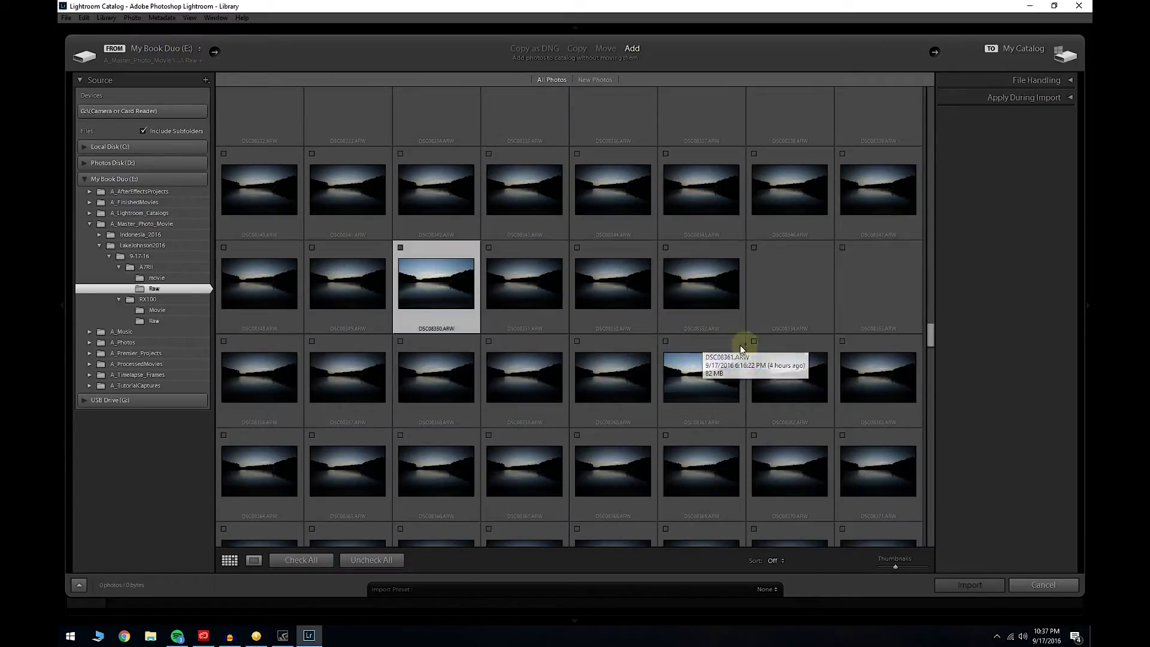
pyautogui.scroll(-2, 656, 372)
pyautogui.moveTo(930, 344); pyautogui.dragTo(937, 363)
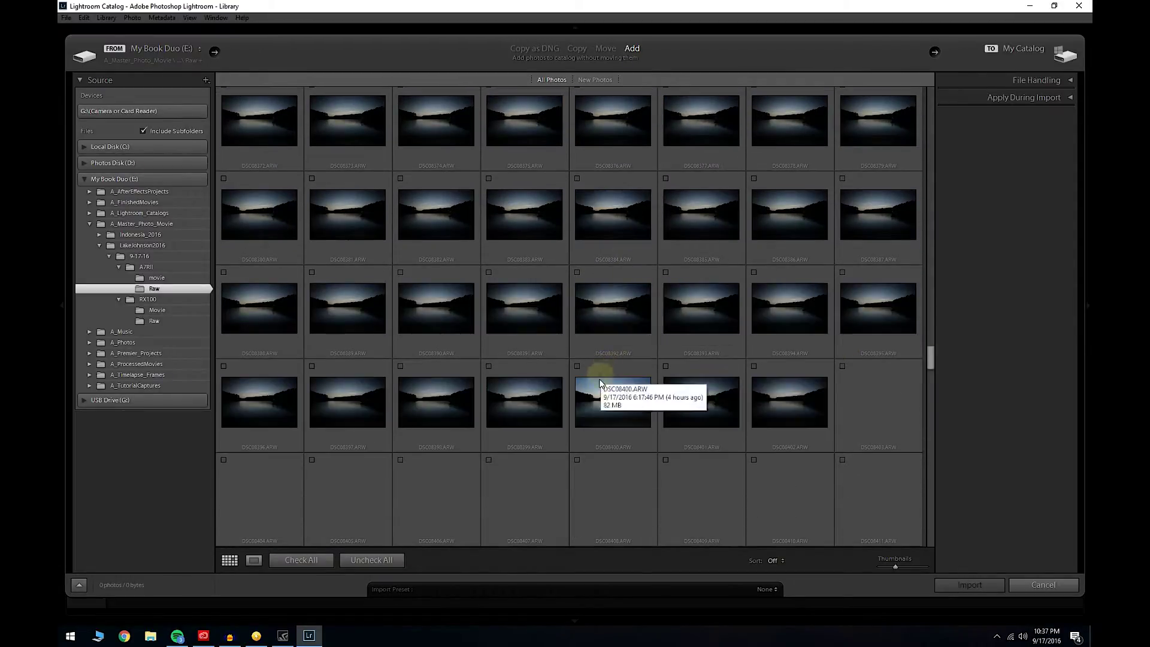
pyautogui.scroll(-2, 594, 419)
pyautogui.doubleClick(623, 351)
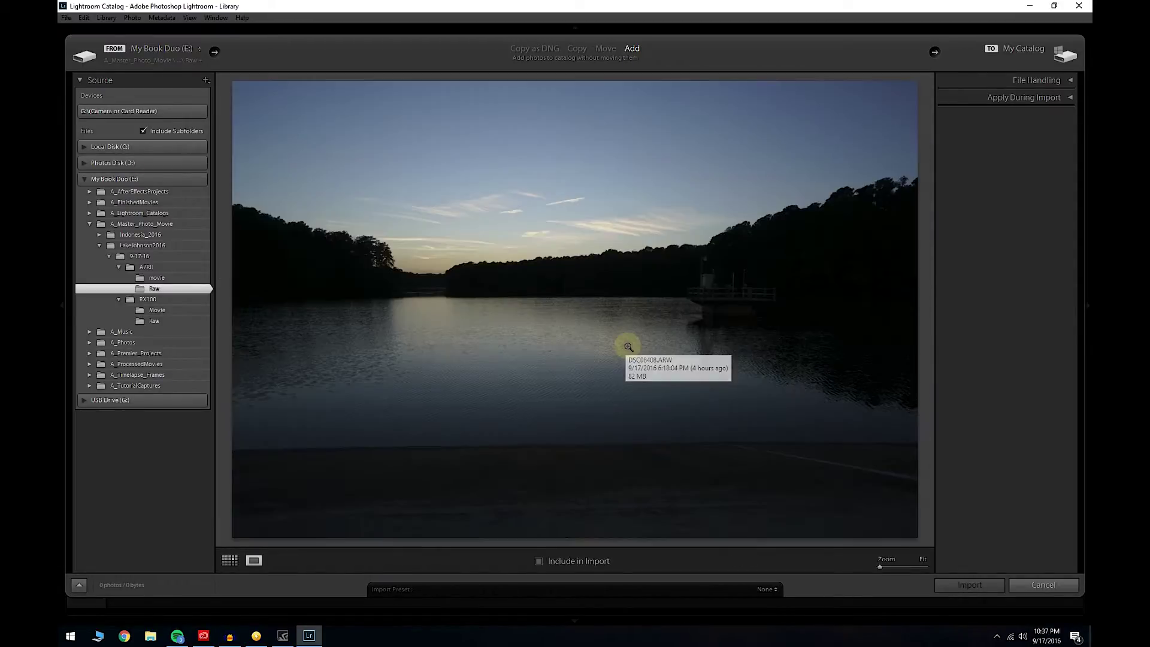
pyautogui.click(457, 244)
pyautogui.click(296, 527)
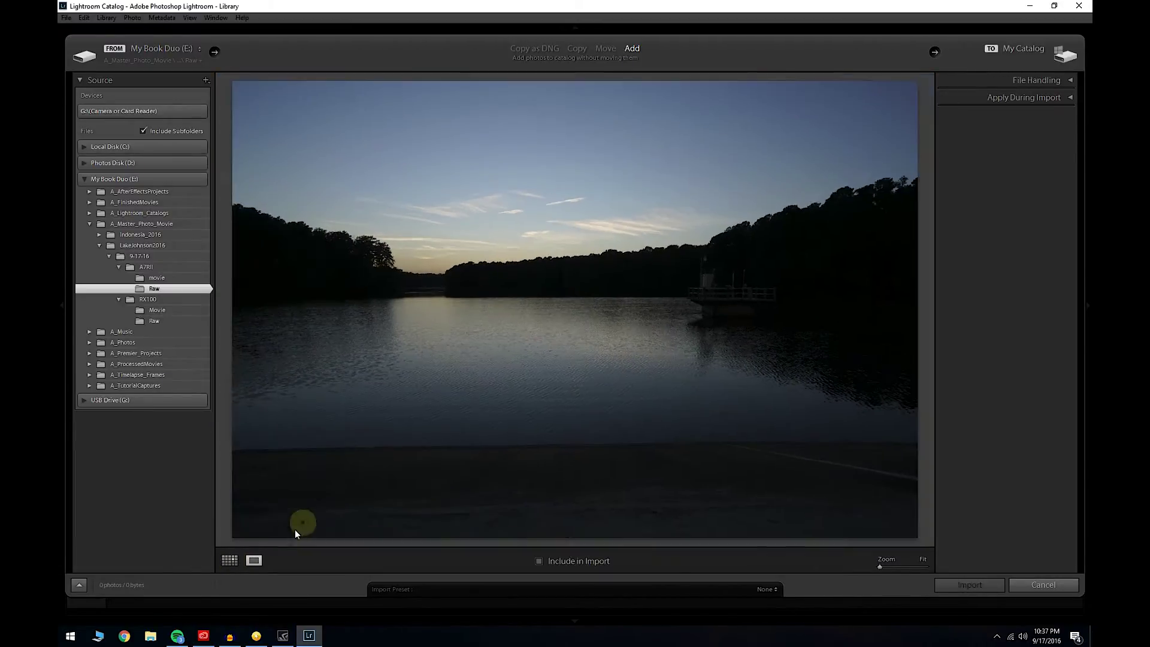
# Preview two frames near the end of the A7RII sequence and zoom the last one to 1:1 to inspect the sky
pyautogui.click(230, 560)
pyautogui.moveTo(932, 369); pyautogui.dragTo(926, 451)
pyautogui.doubleClick(462, 423)
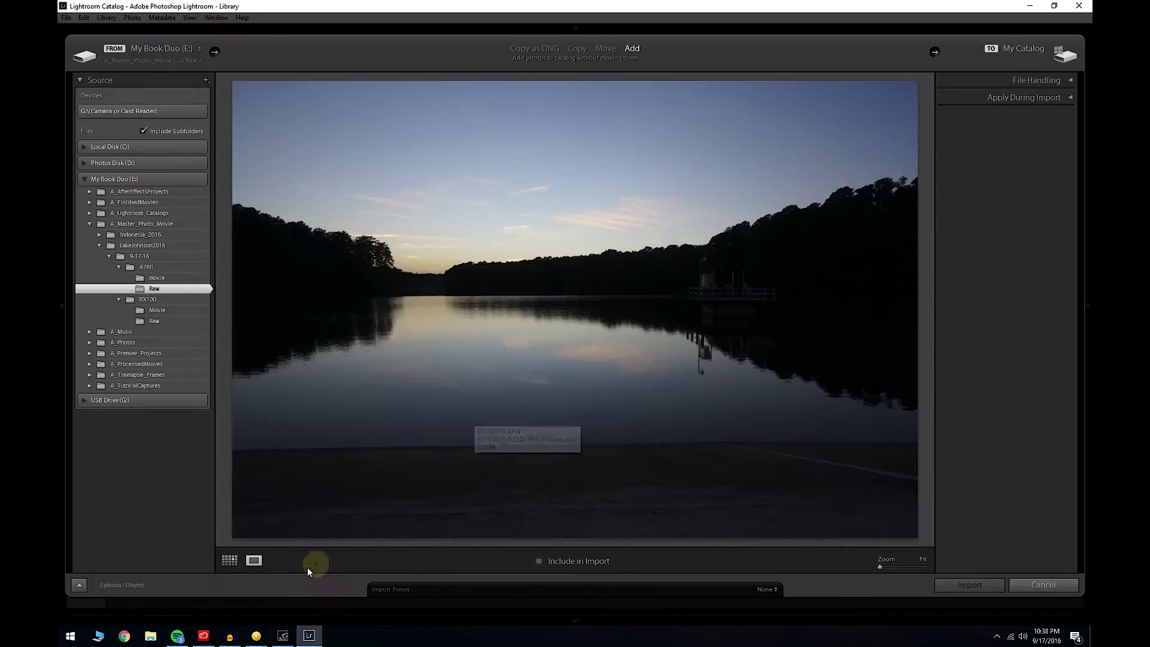
pyautogui.click(230, 560)
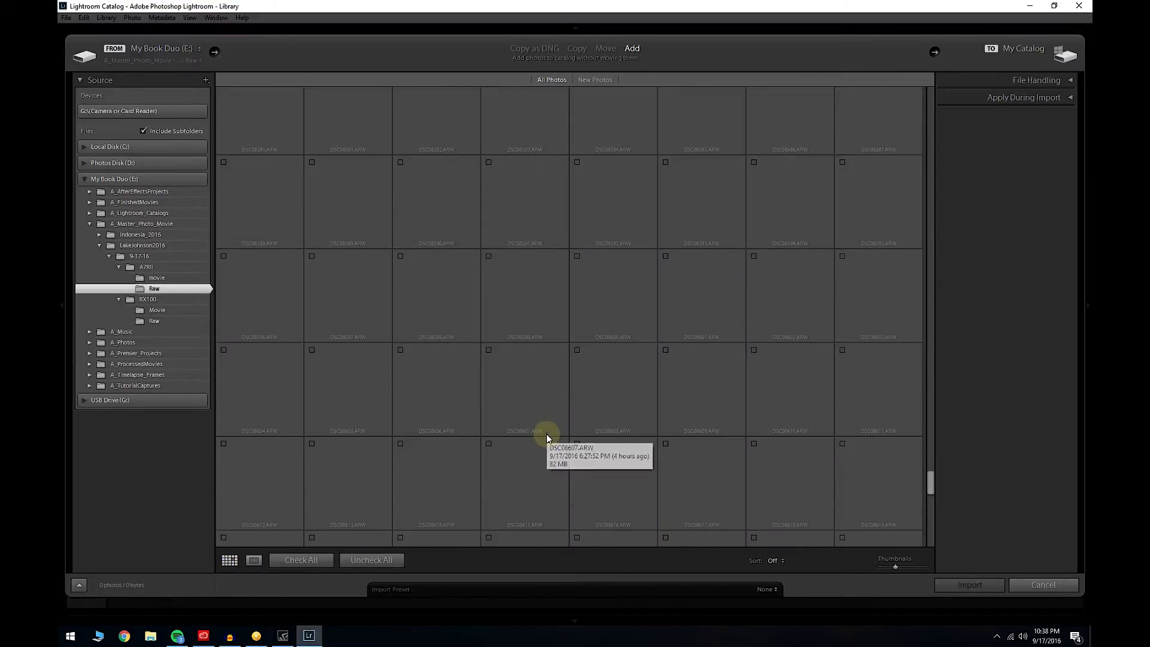
pyautogui.doubleClick(534, 386)
pyautogui.click(545, 342)
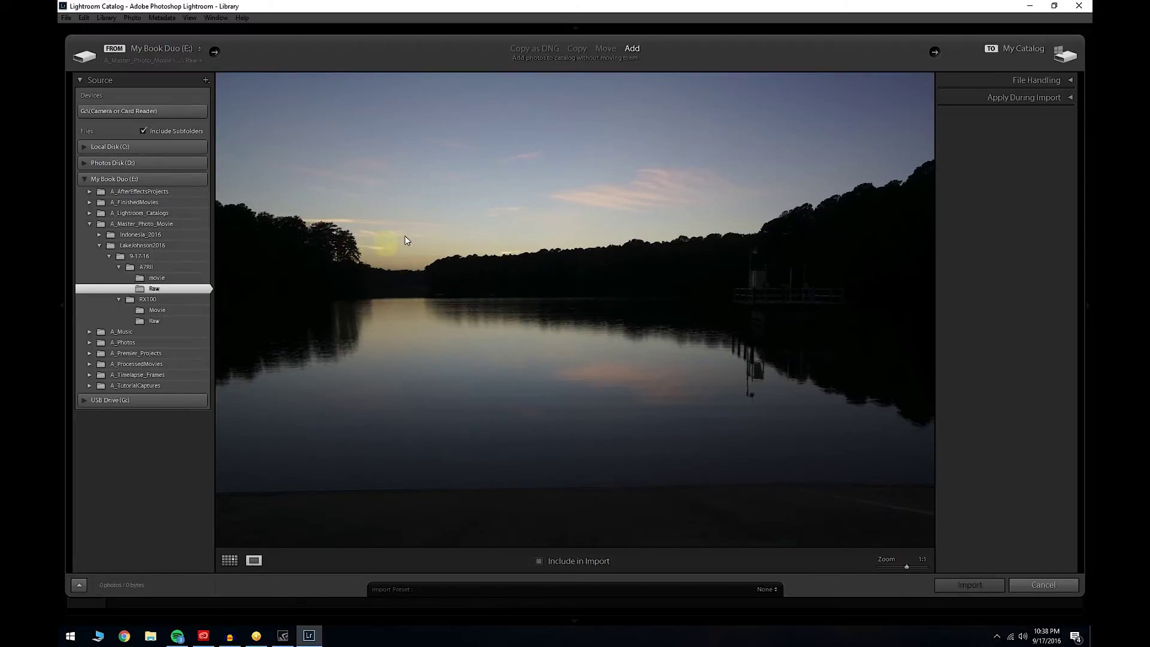
# Inspect the sky in the late A7RII frame at both 1:1 and fitted zoom, and return to the thumbnail grid
pyautogui.click(530, 191)
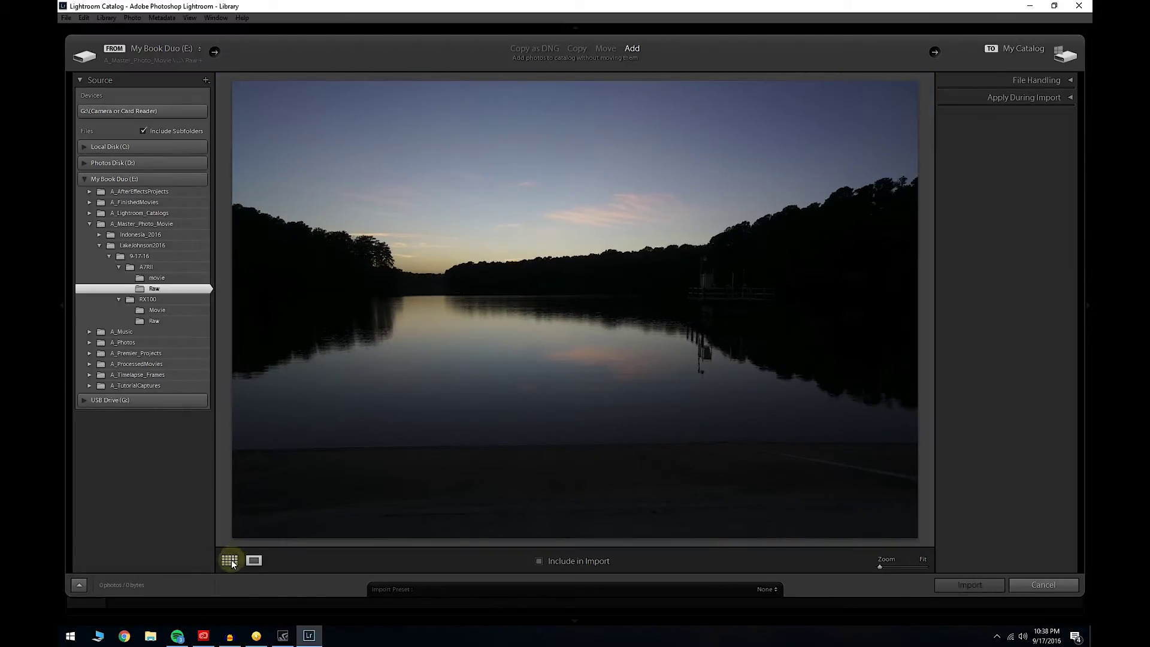
pyautogui.click(638, 217)
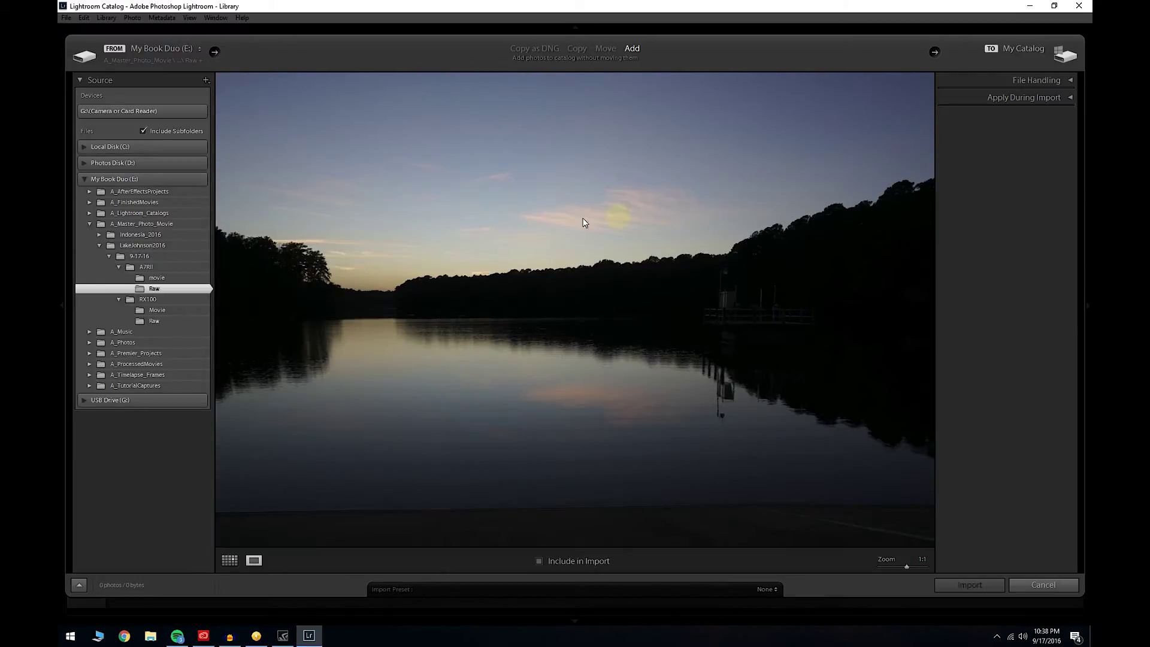
pyautogui.click(551, 261)
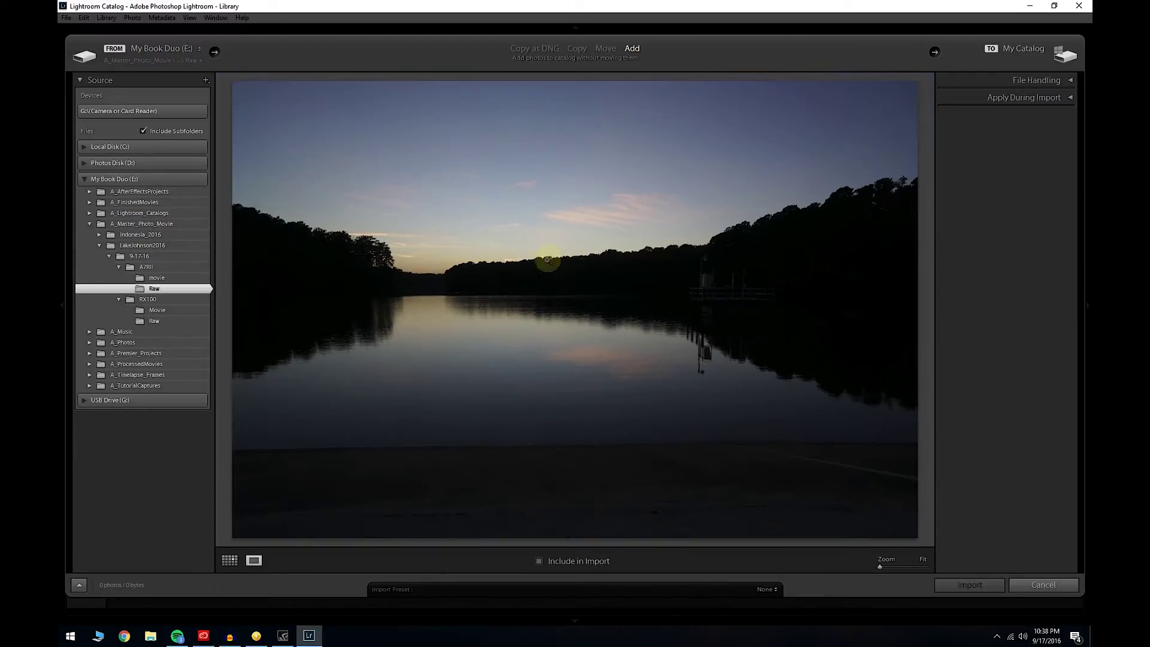
pyautogui.click(229, 560)
# Look back through the later A7RII frames from the end of the sequence to around DSC08487.ARW to compare their brightness
pyautogui.scroll(-10, 553, 399)
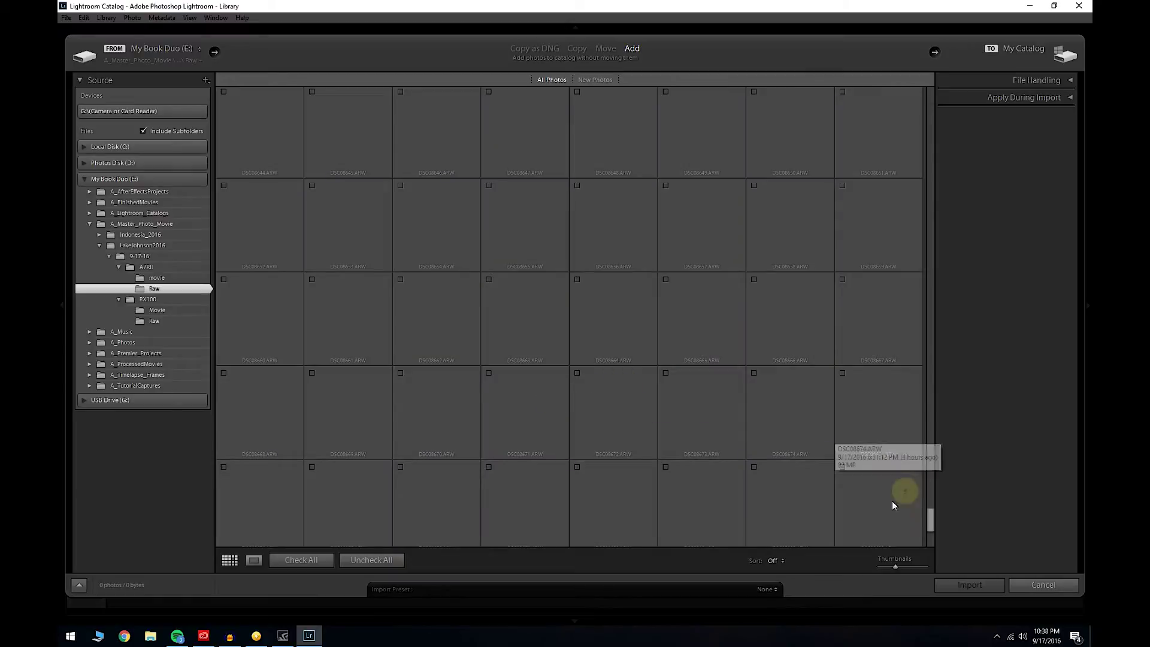
pyautogui.moveTo(932, 518); pyautogui.dragTo(931, 478)
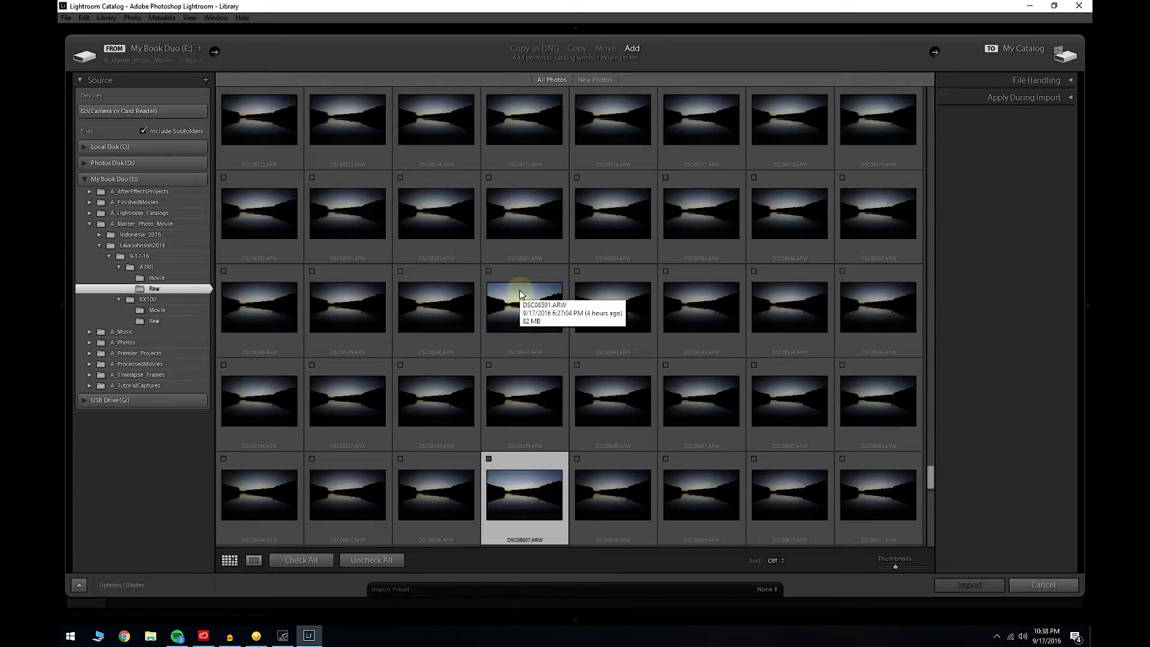
pyautogui.scroll(3, 519, 290)
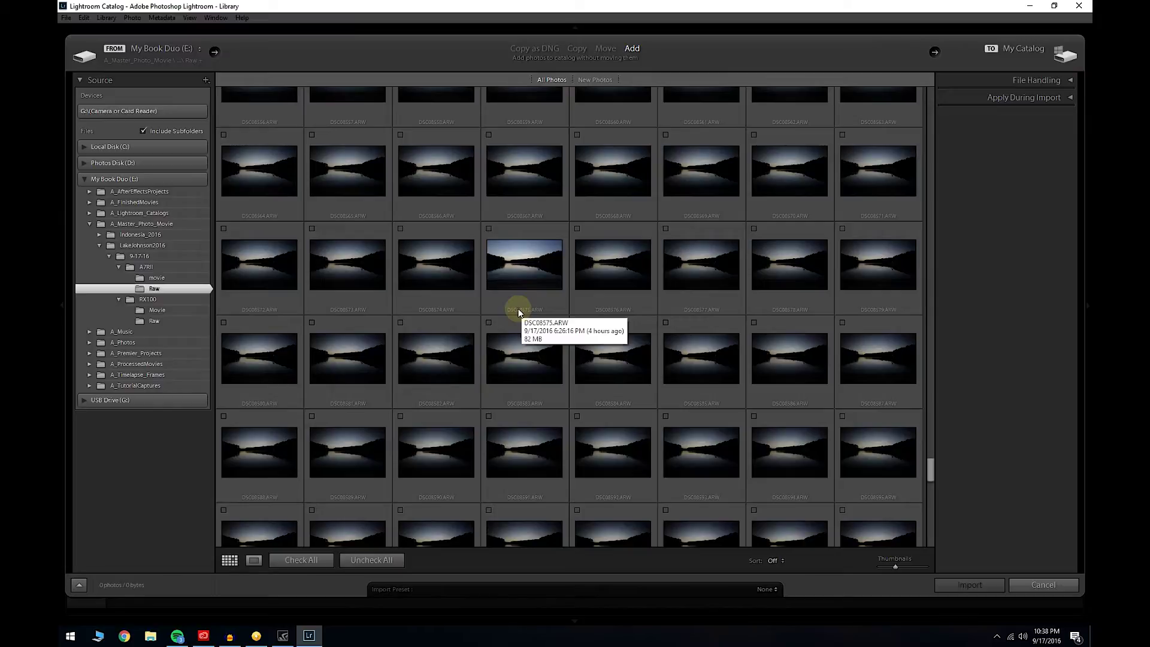
pyautogui.scroll(3, 521, 313)
pyautogui.scroll(3, 527, 319)
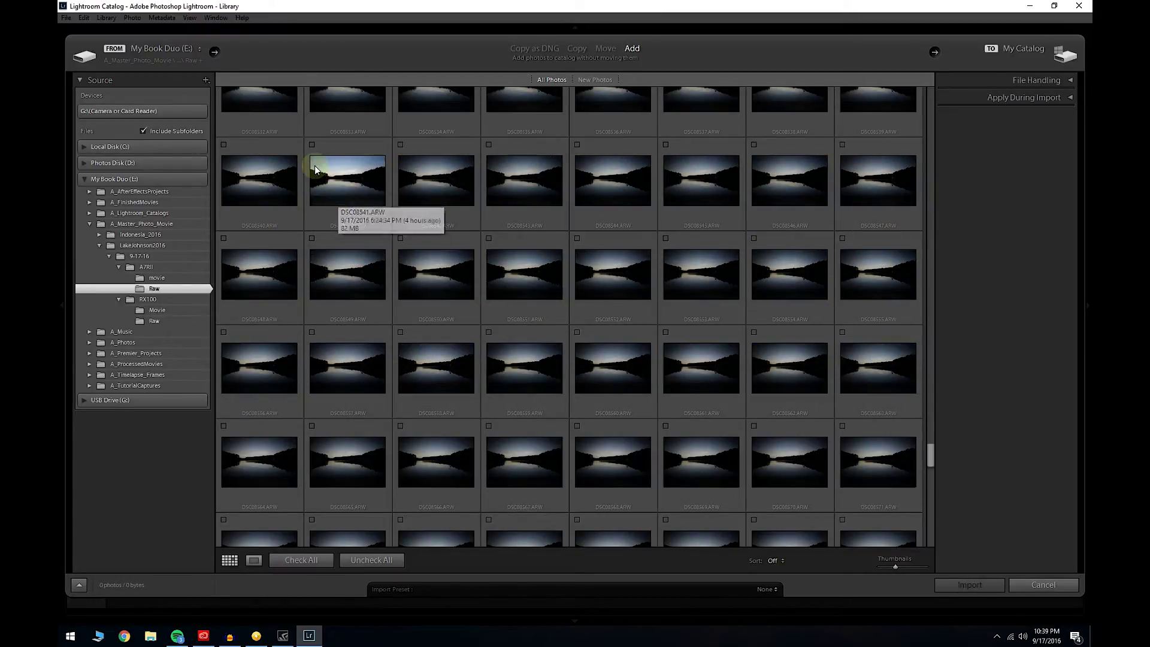
pyautogui.scroll(-6, 475, 351)
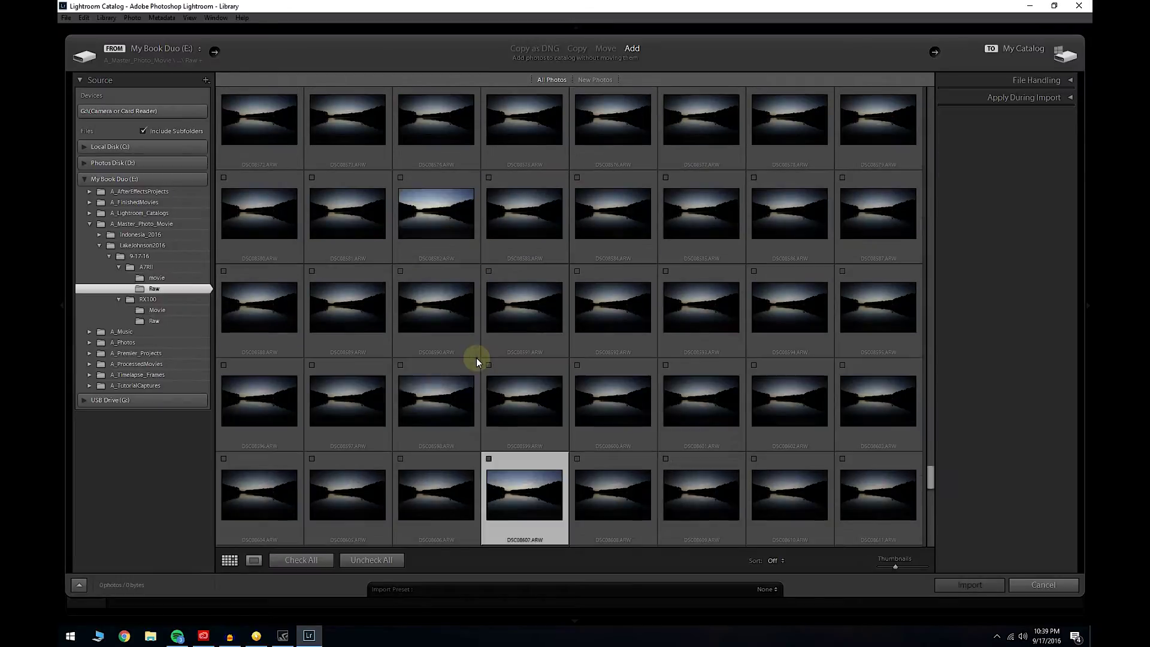
pyautogui.scroll(3, 473, 365)
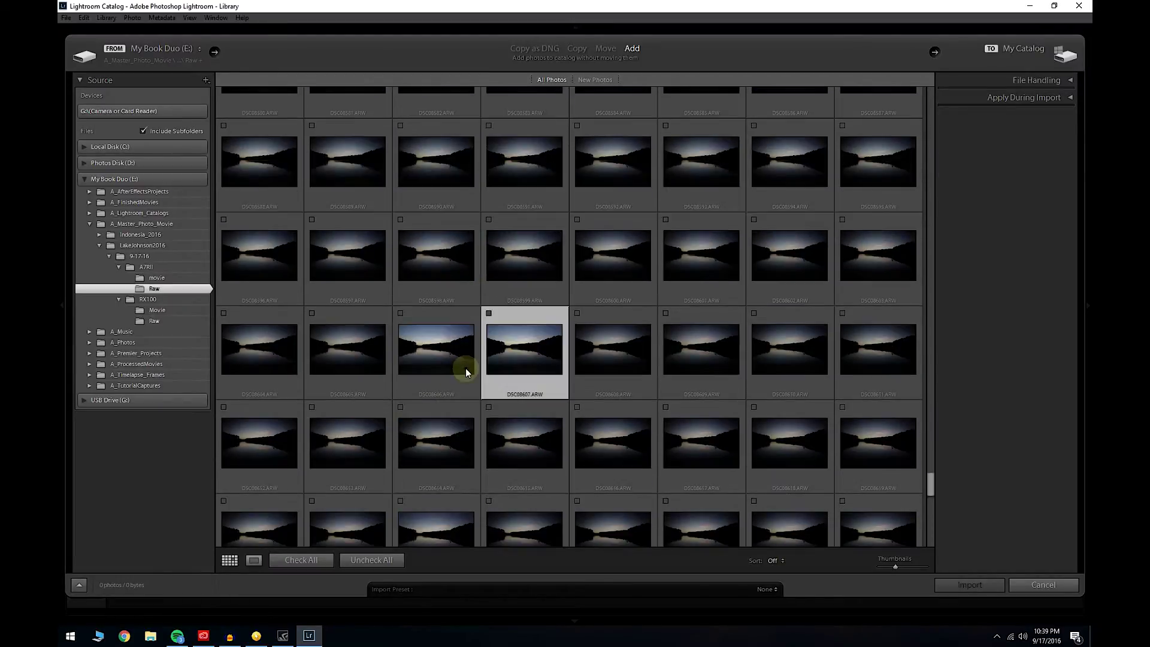
pyautogui.scroll(7, 465, 367)
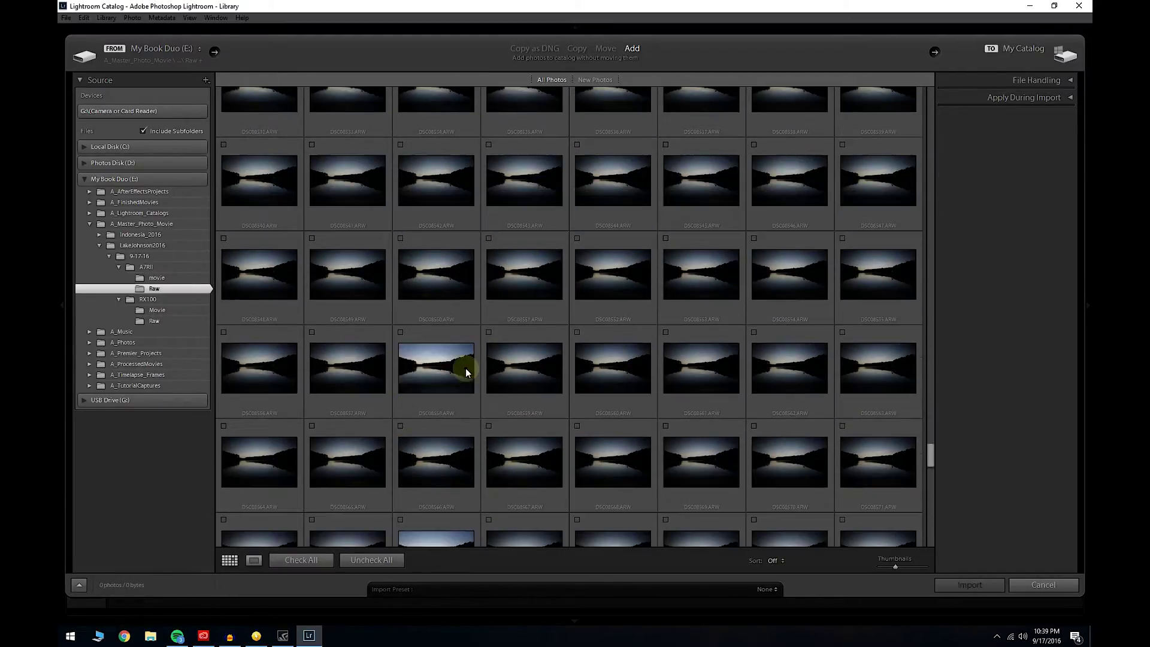
pyautogui.scroll(5, 466, 368)
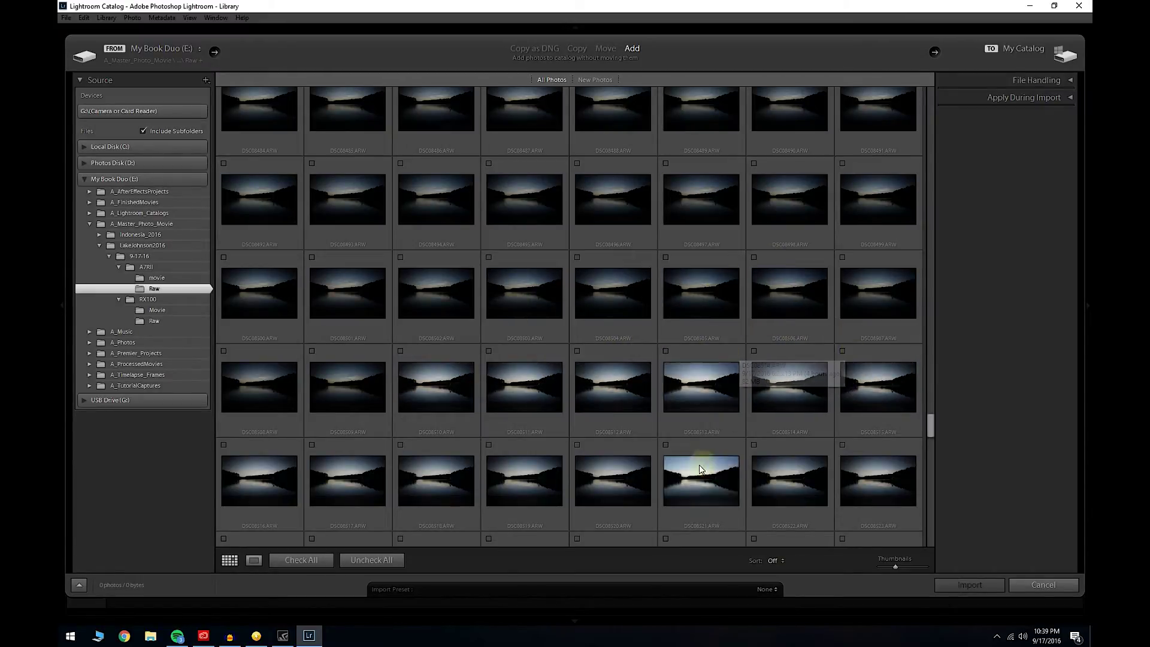
pyautogui.scroll(5, 407, 401)
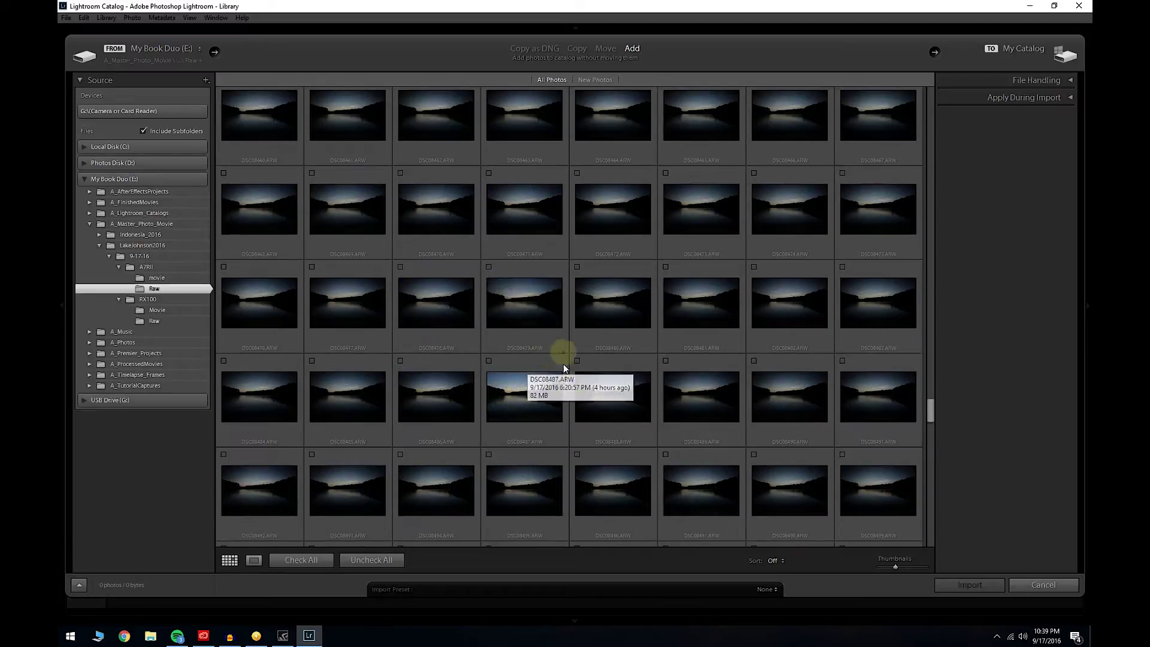
# Try to mark the ends of the import range by checking only DSC08510.ARW and DSC08705.ARW
pyautogui.scroll(-10, 563, 367)
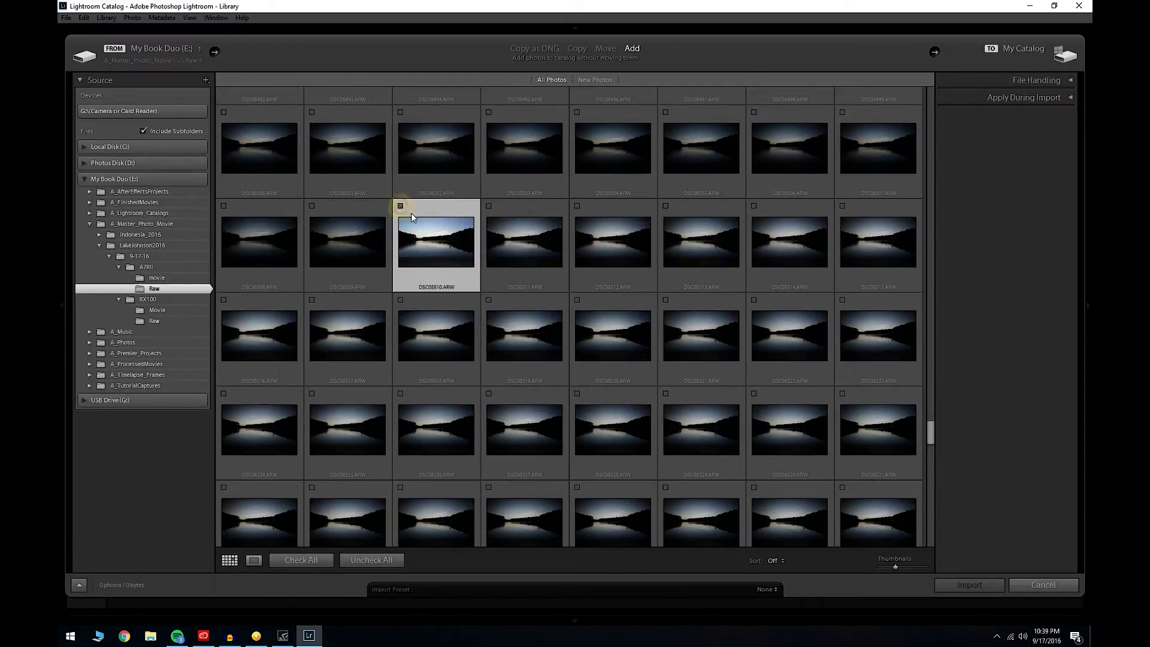
pyautogui.scroll(-5, 482, 424)
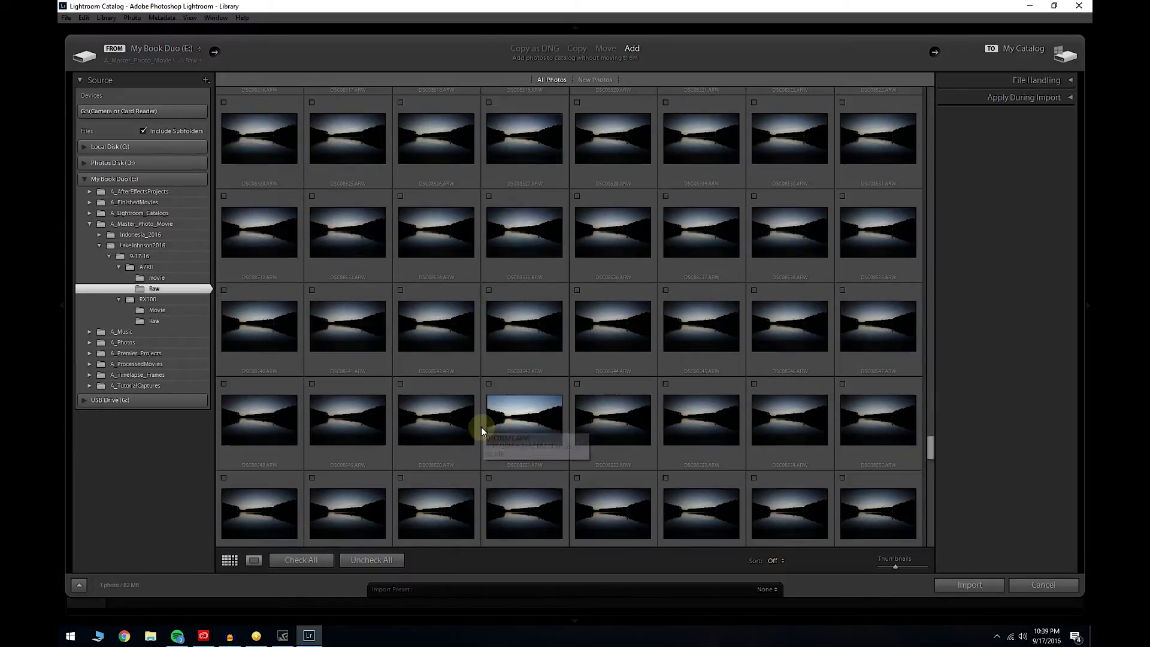
pyautogui.scroll(-15, 482, 430)
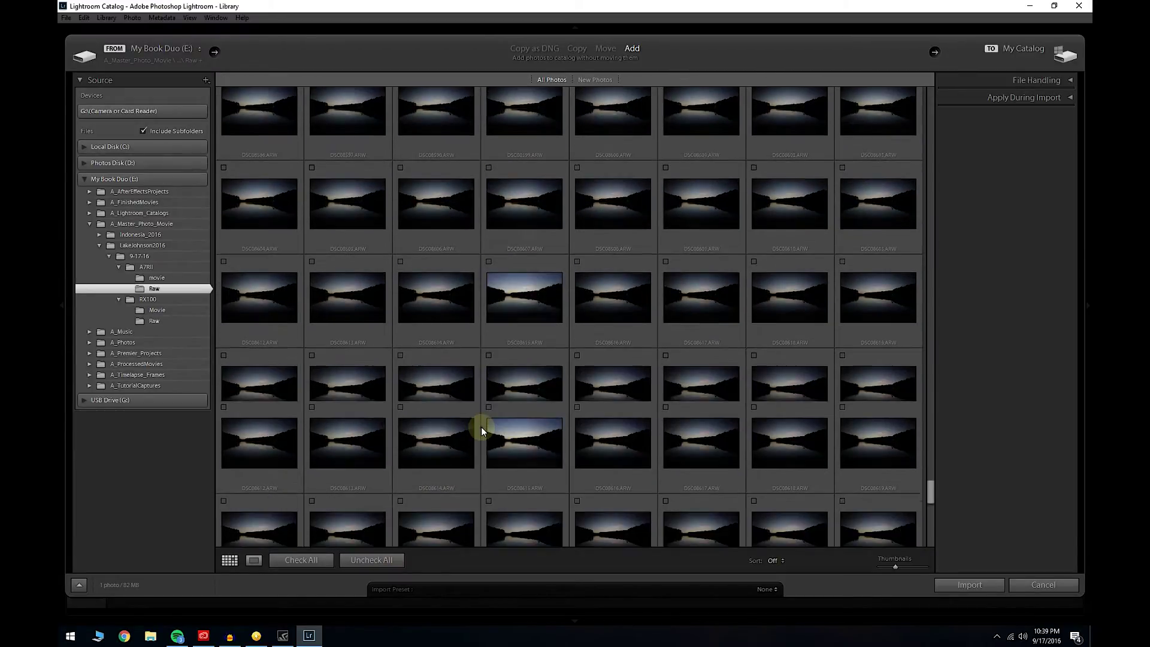
pyautogui.scroll(-3, 480, 427)
pyautogui.scroll(-2, 480, 429)
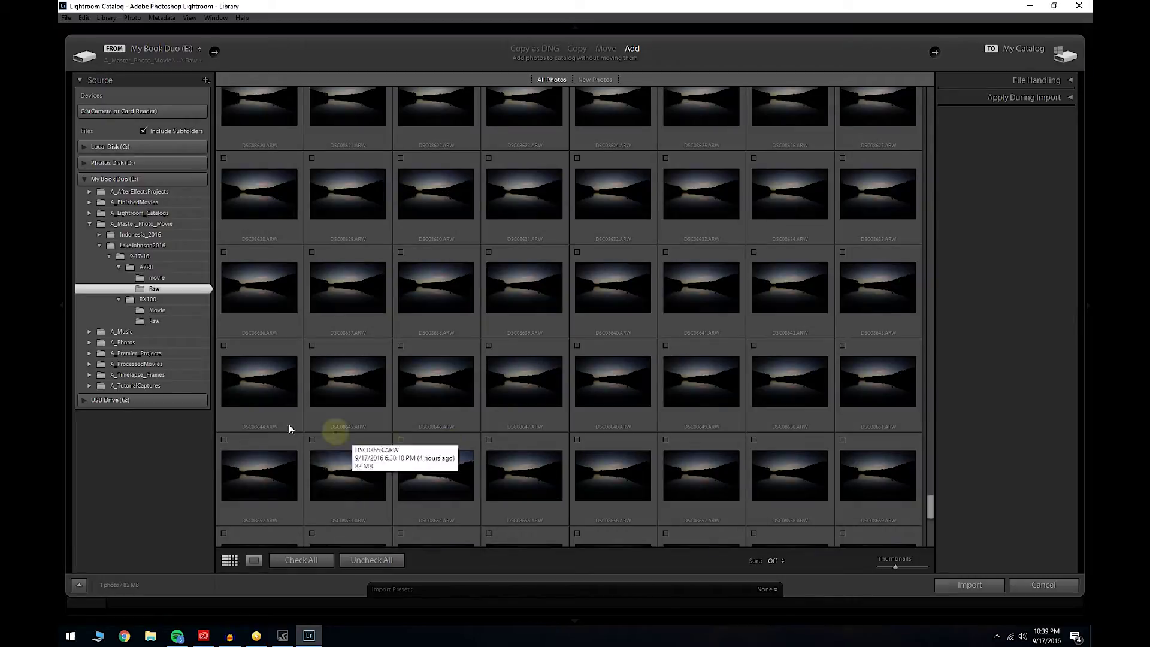
pyautogui.scroll(-10, 290, 420)
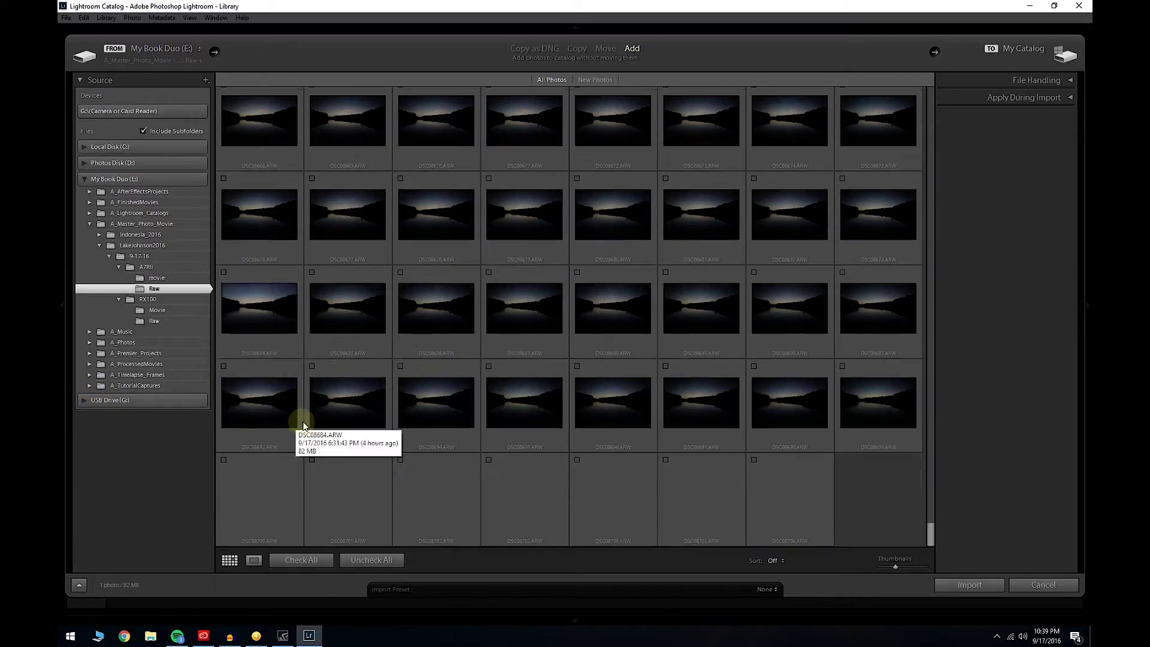
pyautogui.click(666, 462)
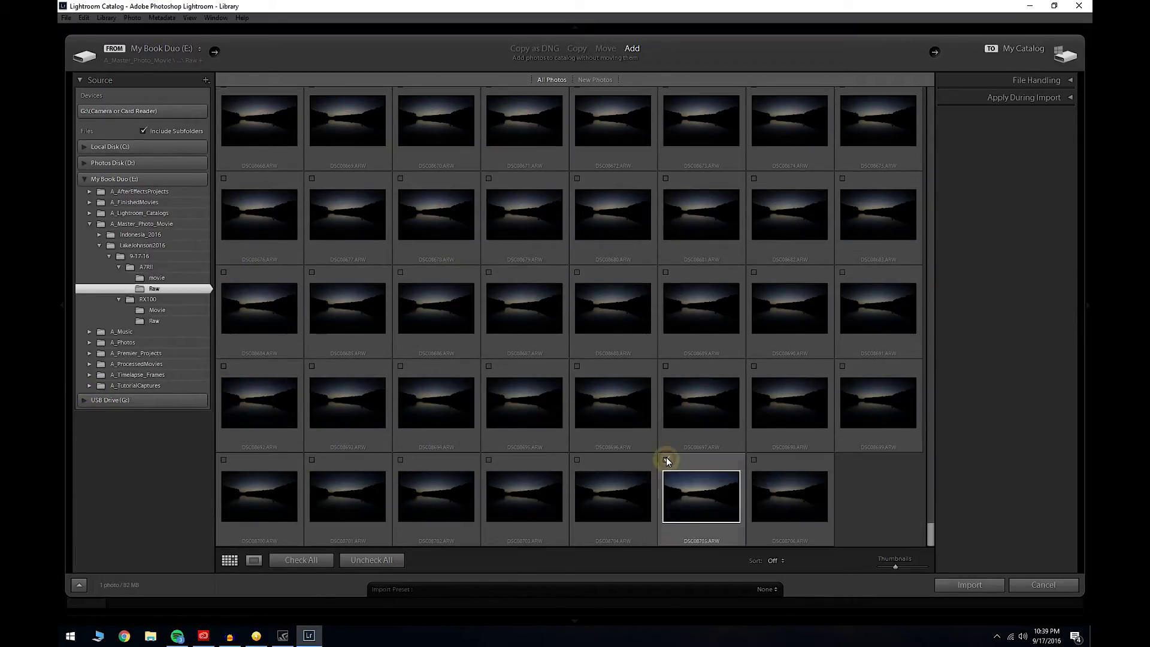
# Clear the individual import marks, preview DSC08510.ARW at full size, and return to the thumbnail grid
pyautogui.scroll(15, 637, 446)
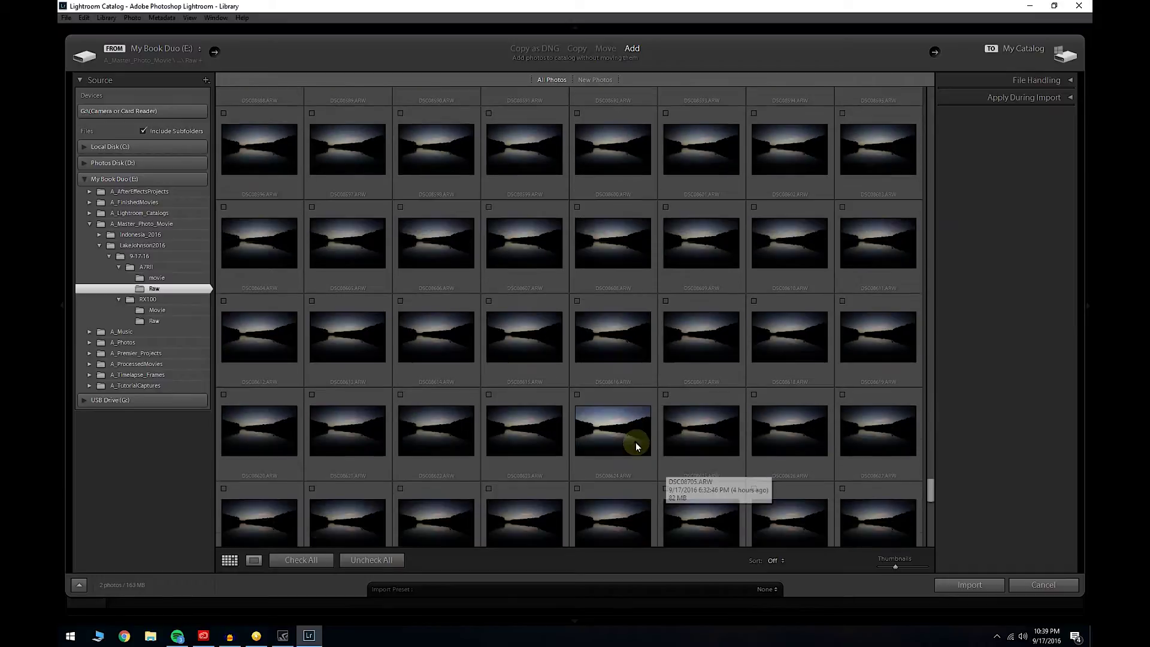
pyautogui.scroll(5, 629, 451)
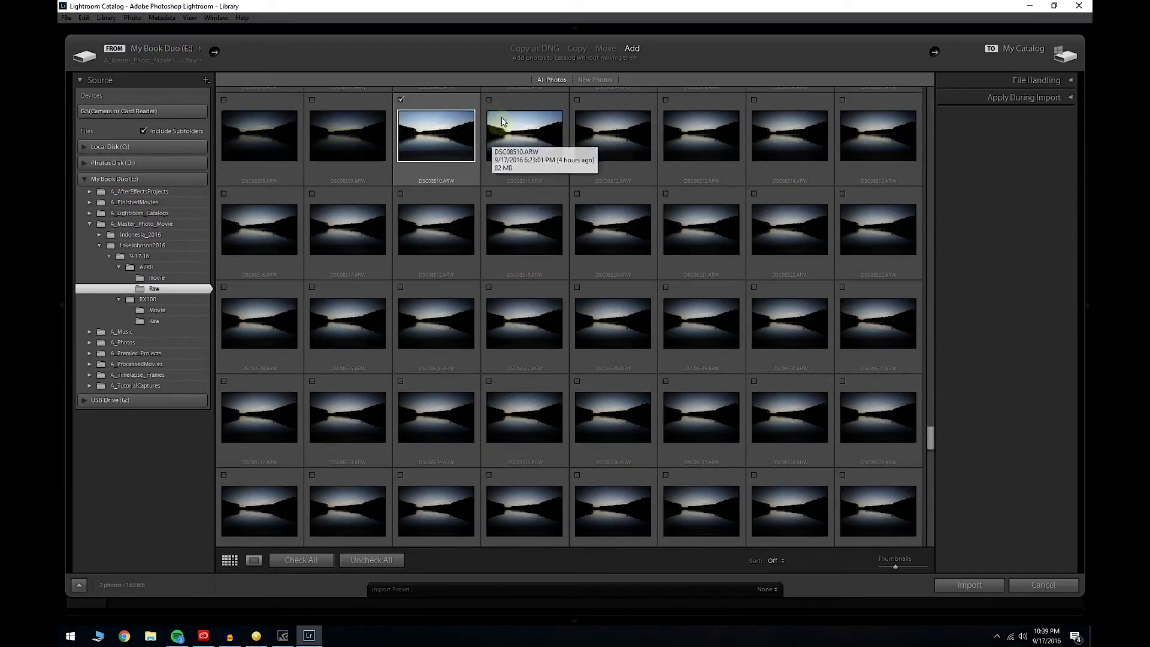
pyautogui.scroll(-14, 599, 461)
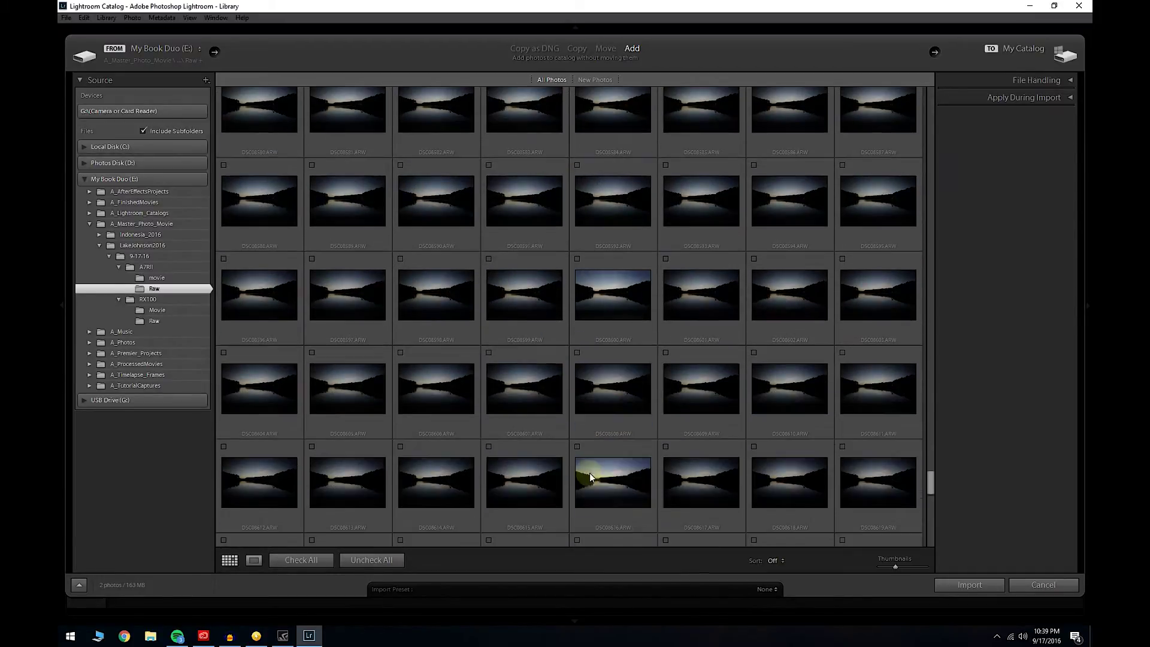
pyautogui.scroll(-6, 743, 476)
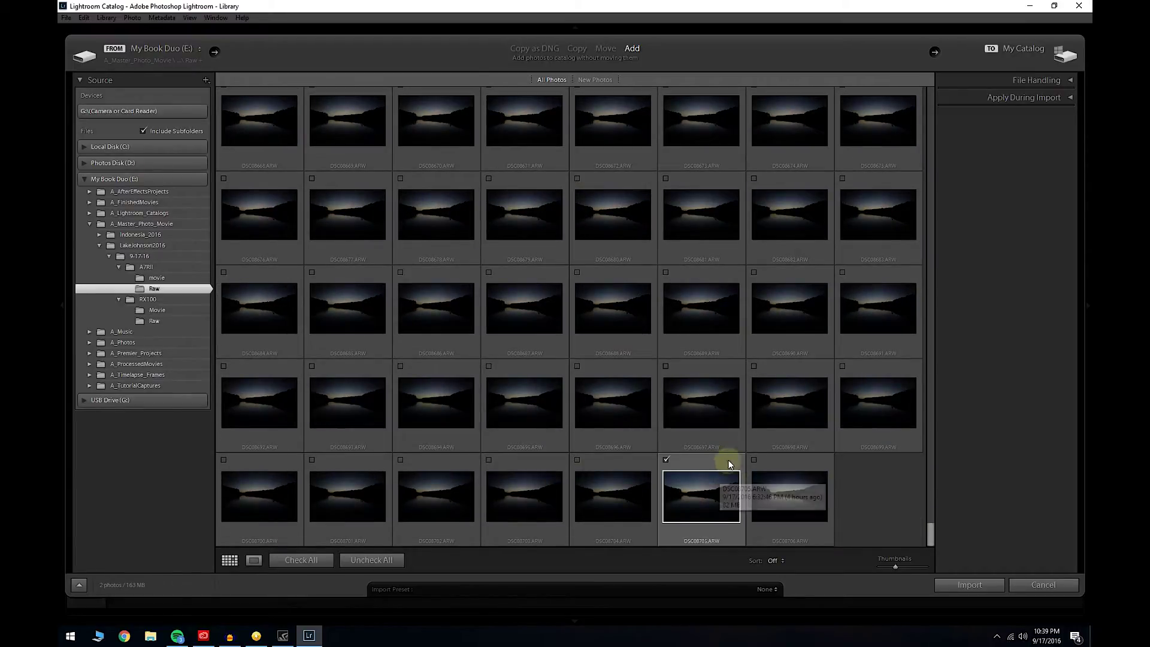
pyautogui.click(667, 460)
pyautogui.doubleClick(680, 465)
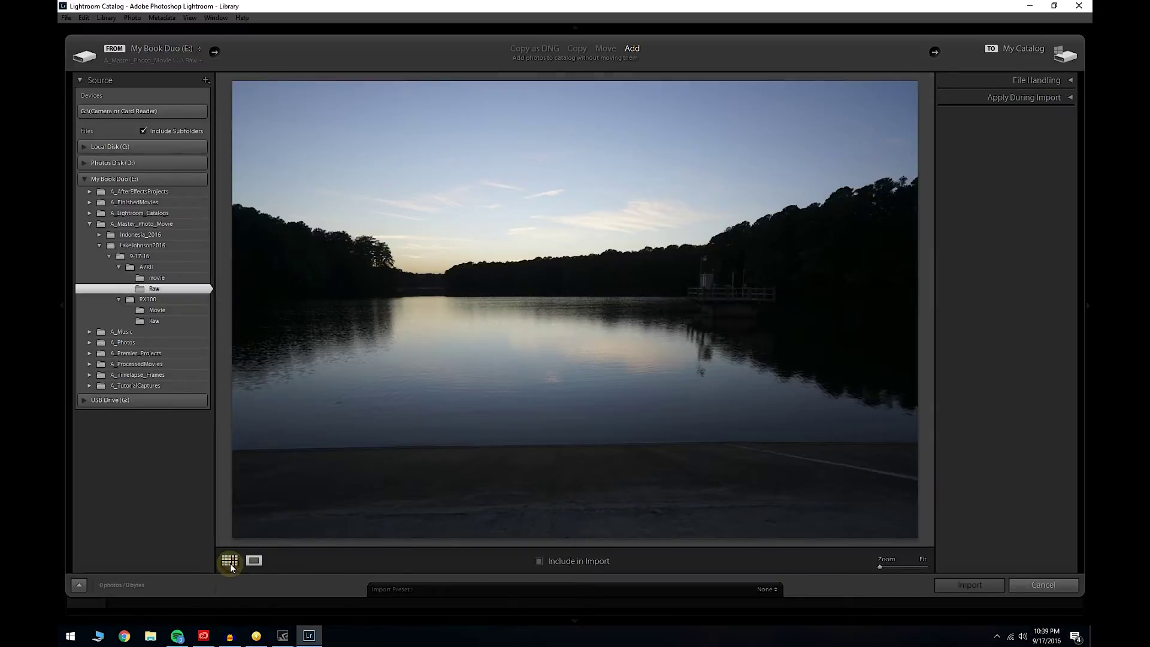
pyautogui.click(230, 561)
# Mark every frame from DSC08510.ARW through DSC08705.ARW for import and add them to the catalog without moving the files
pyautogui.click(665, 467)
pyautogui.scroll(-2, 689, 420)
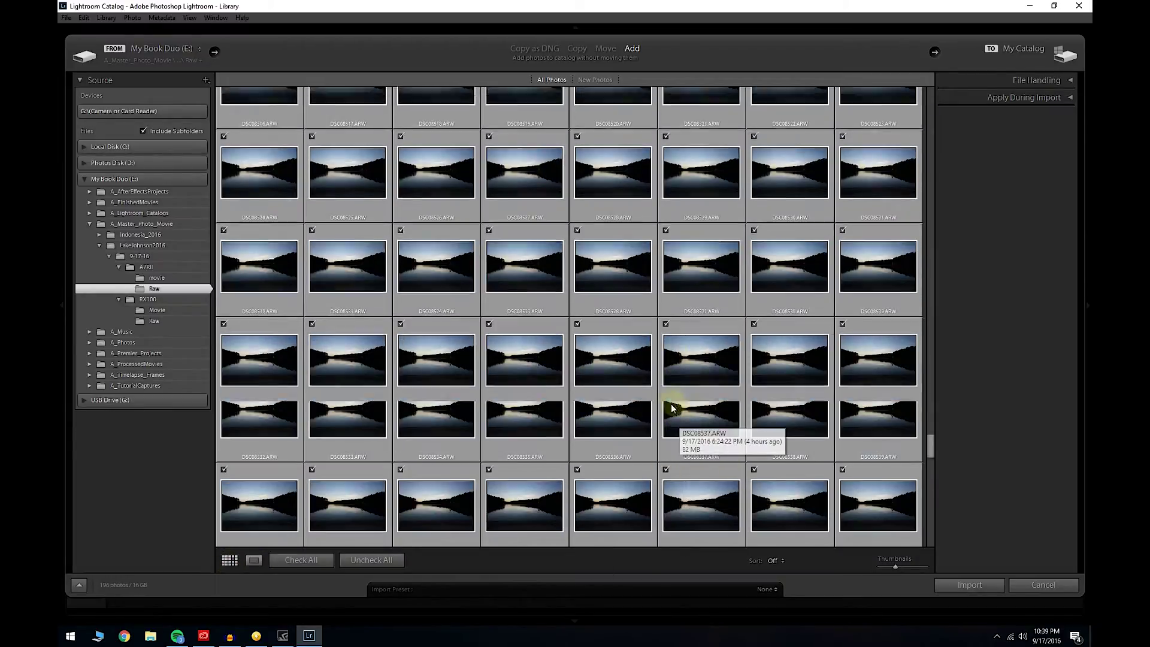
pyautogui.scroll(-8, 665, 402)
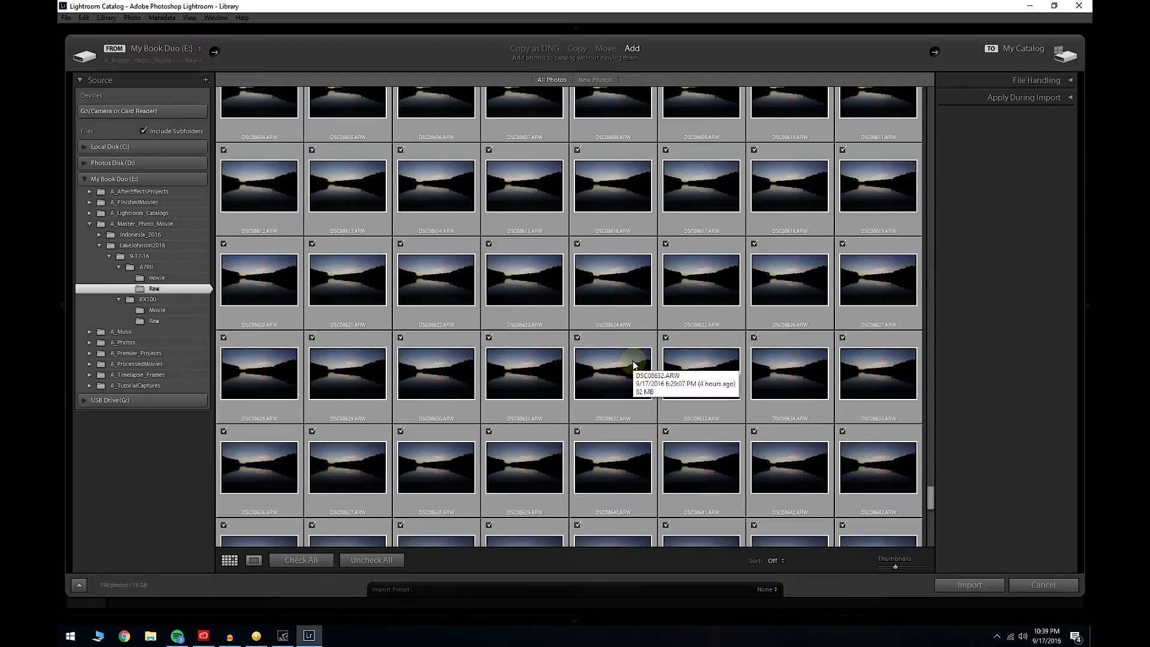
pyautogui.click(969, 585)
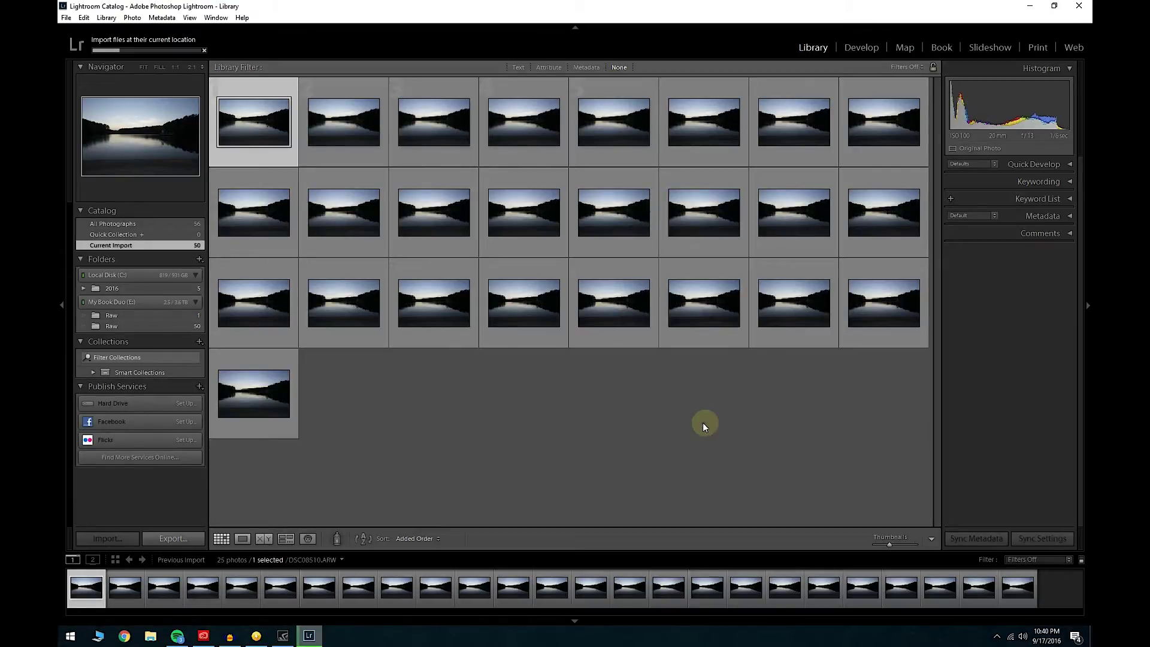
# Select DSC08538.ARW among the imported photos and cycle the grid's thumbnail cell style between compact and numbered
pyautogui.click(616, 426)
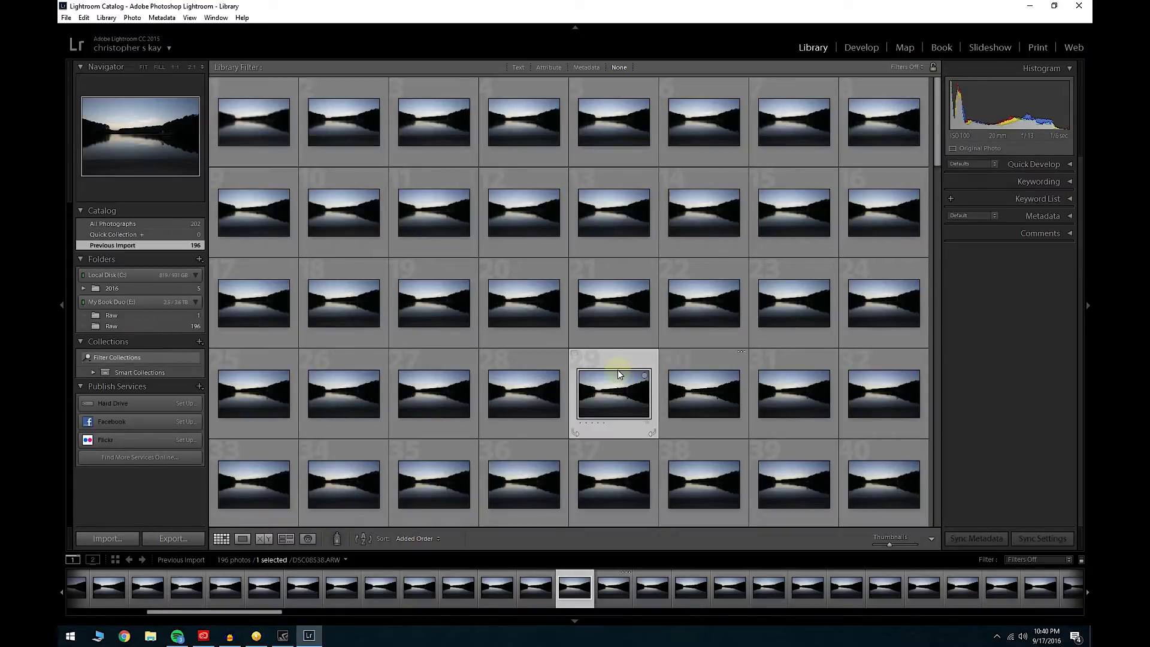
pyautogui.press('j')
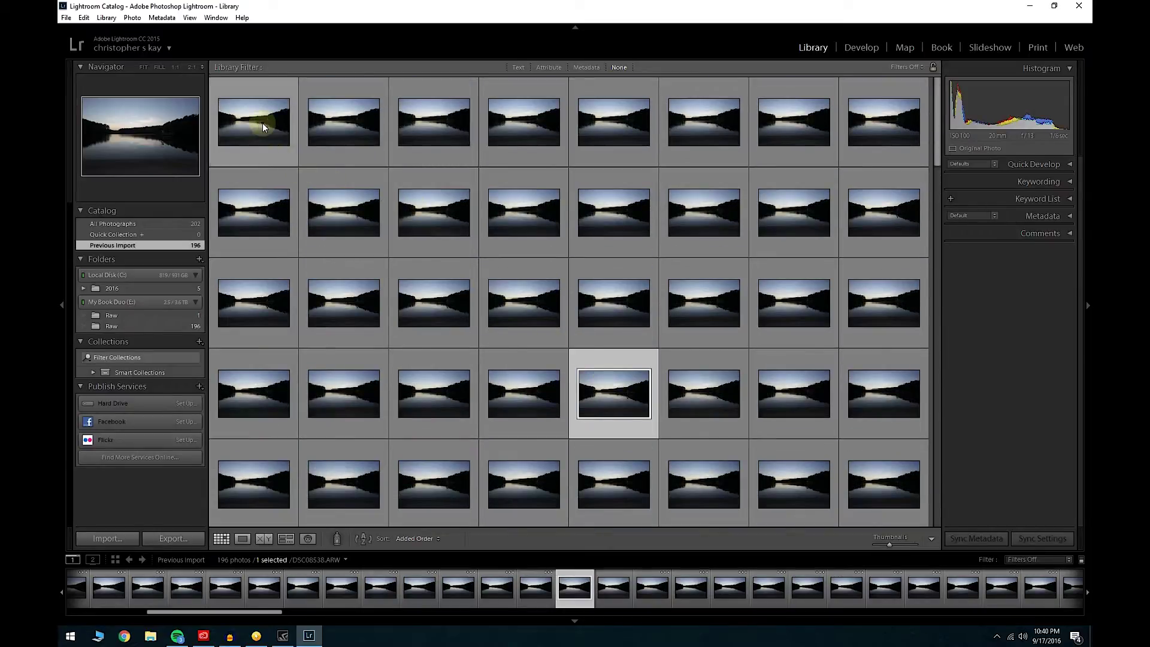
pyautogui.press('j')
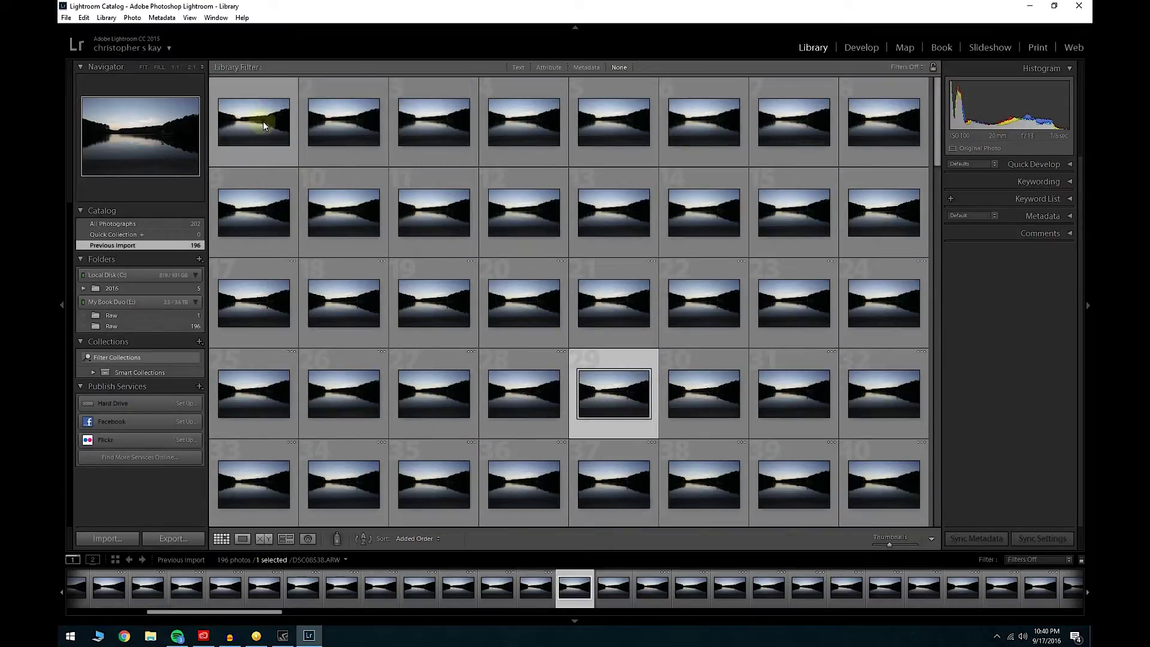
# Preview the last frame of the imported sequence at full size and return to the grid
pyautogui.scroll(-10, 544, 389)
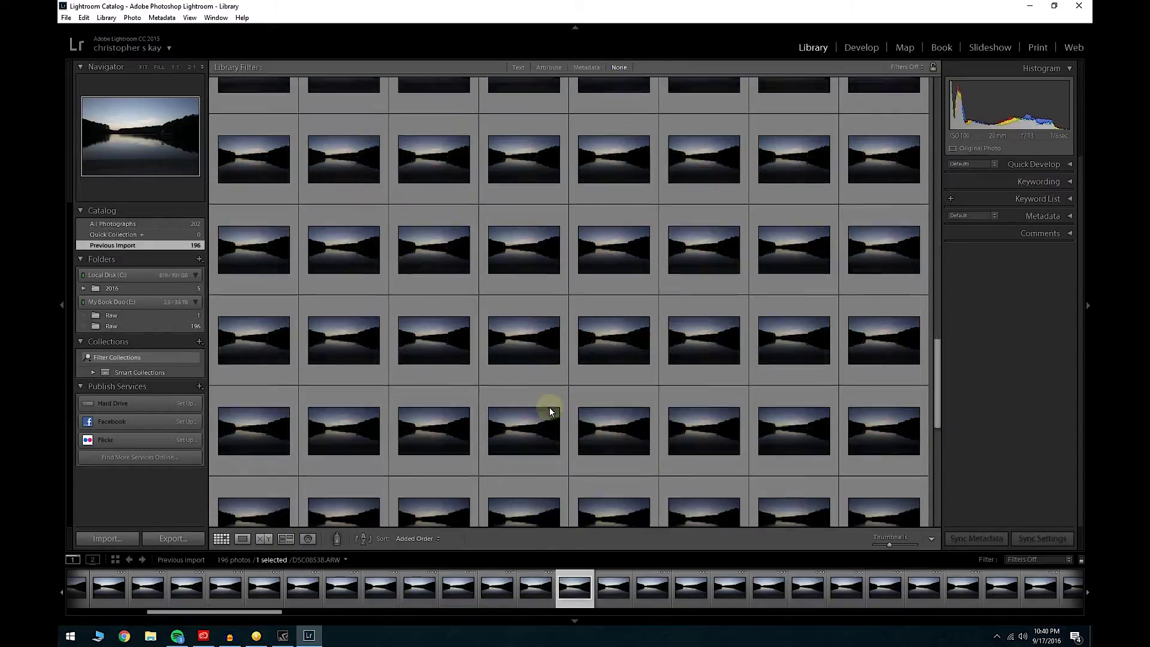
pyautogui.scroll(-2, 549, 407)
pyautogui.doubleClick(526, 477)
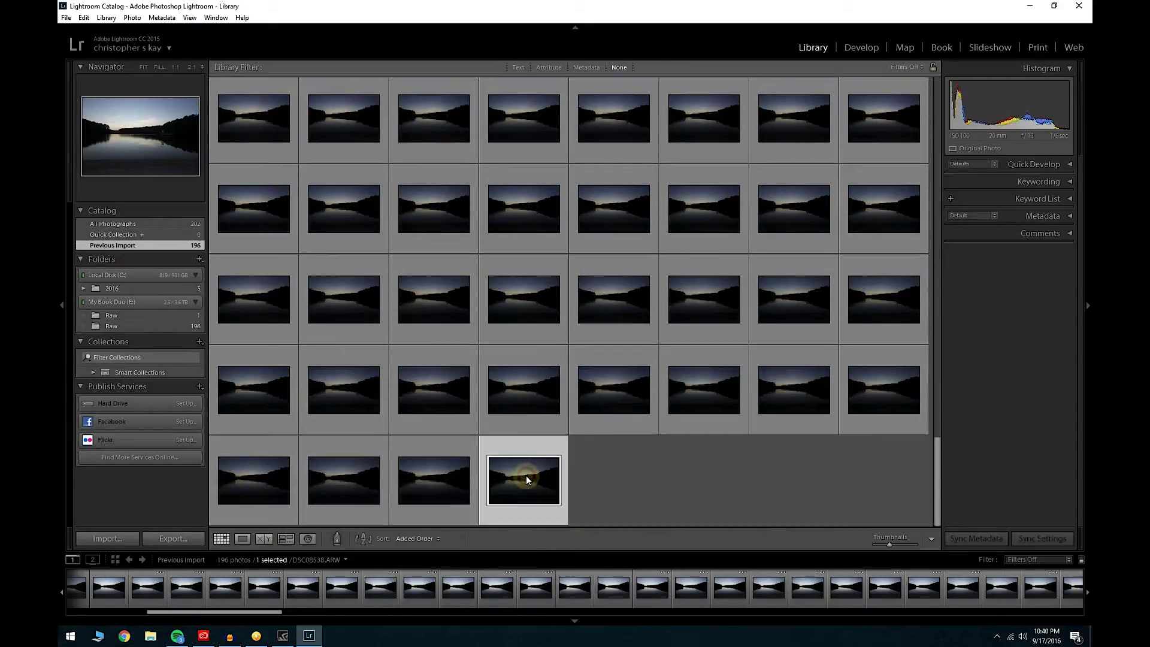
pyautogui.click(221, 539)
# Preview the first imported frame, DSC08510.ARW, at full size, and look through the sequence in the grid to its end
pyautogui.scroll(15, 377, 429)
pyautogui.doubleClick(259, 127)
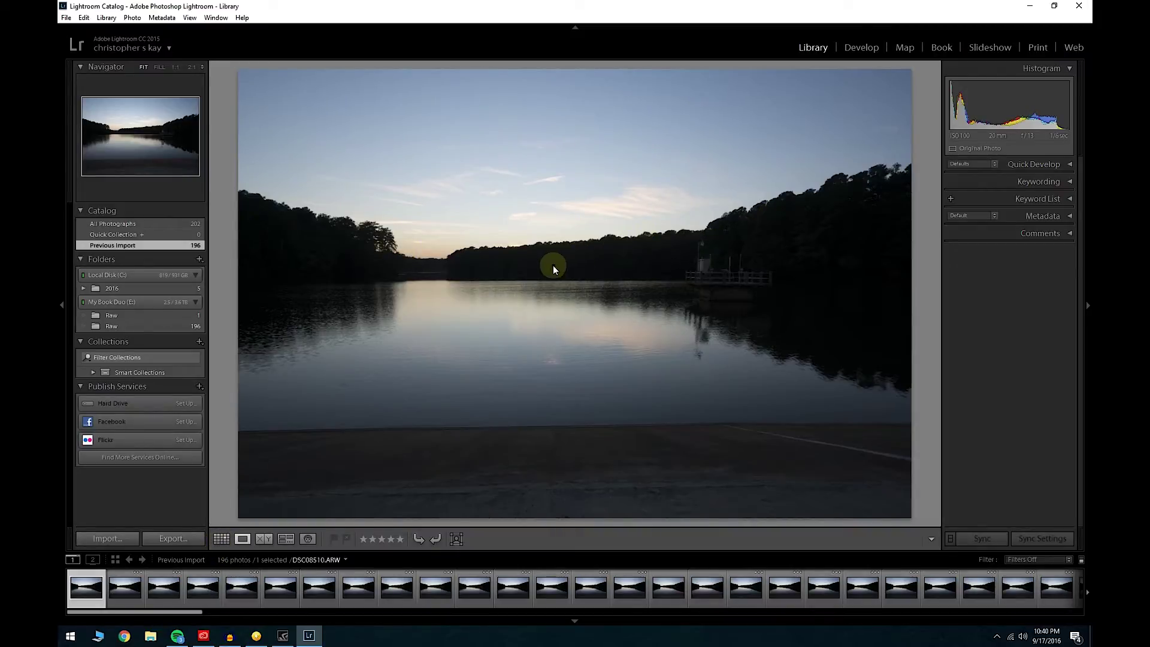
pyautogui.click(222, 539)
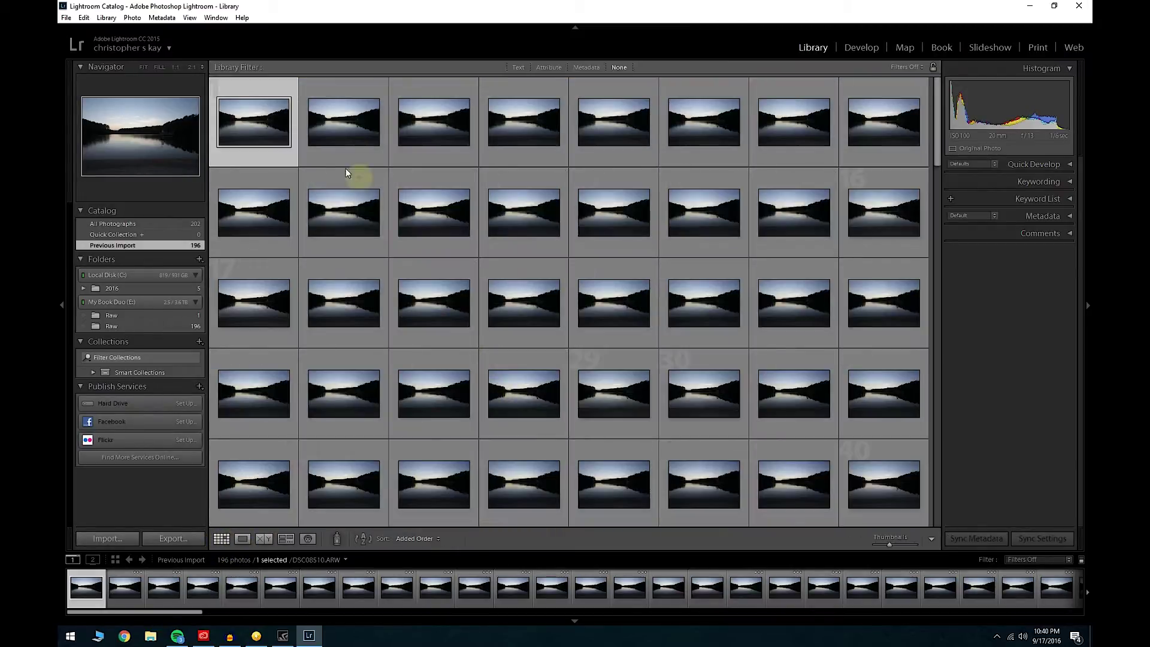
pyautogui.scroll(-5, 499, 351)
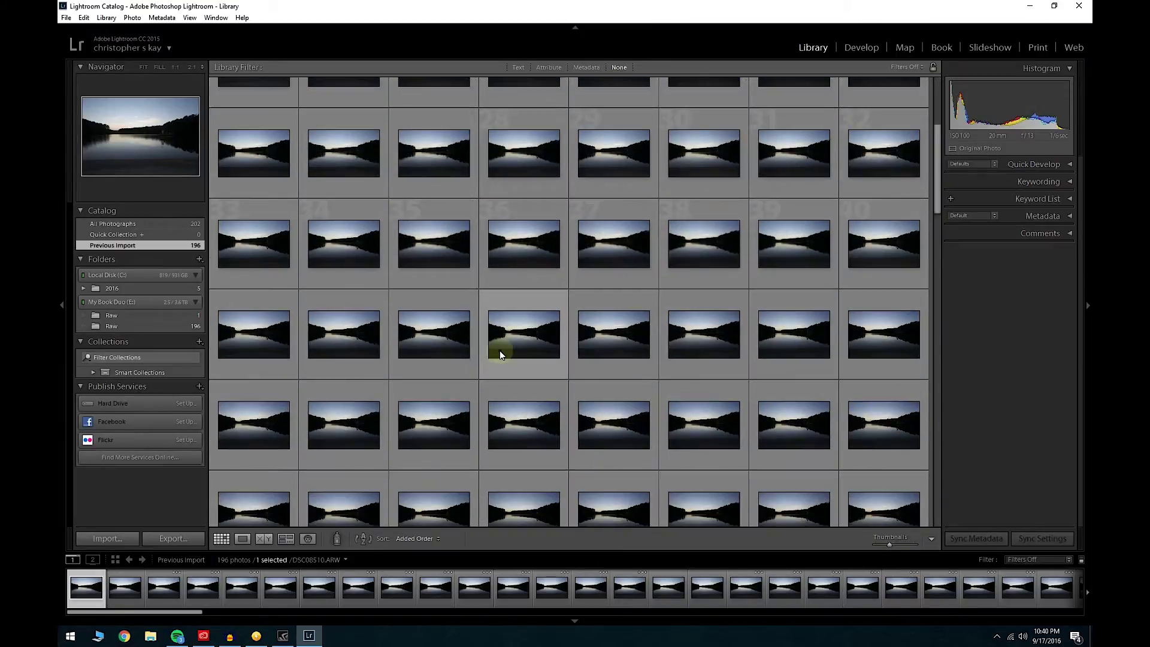
pyautogui.scroll(-10, 498, 359)
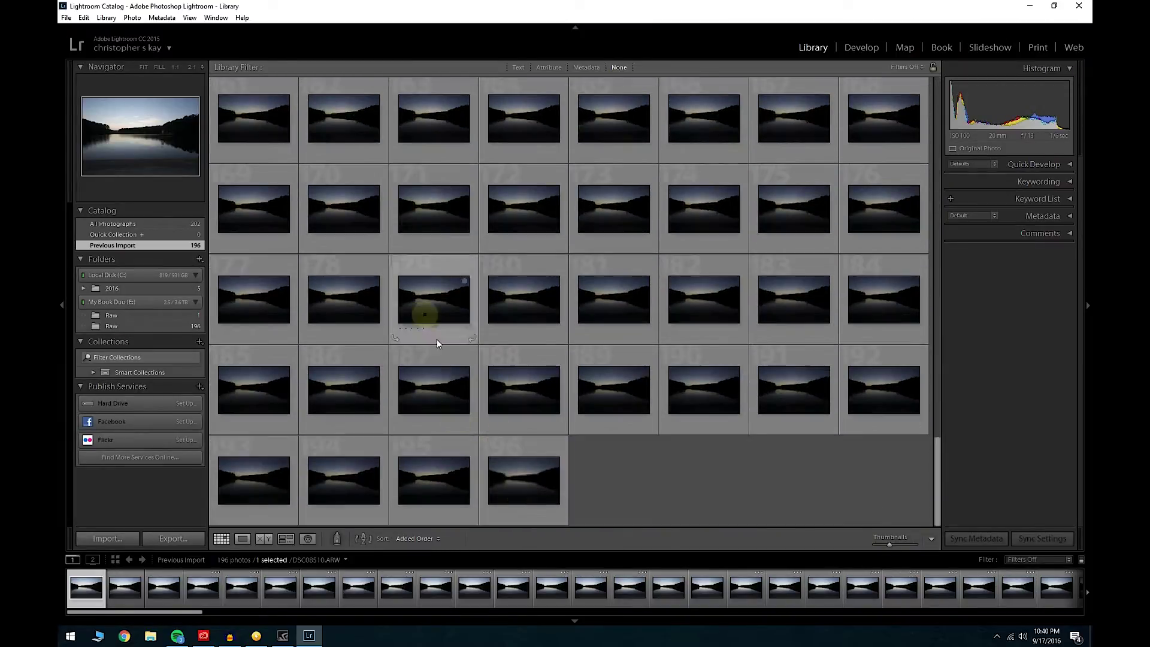
# Look through the imported sequence in the grid from start to end and back to the frames around its middle
pyautogui.scroll(10, 455, 372)
pyautogui.scroll(5, 487, 422)
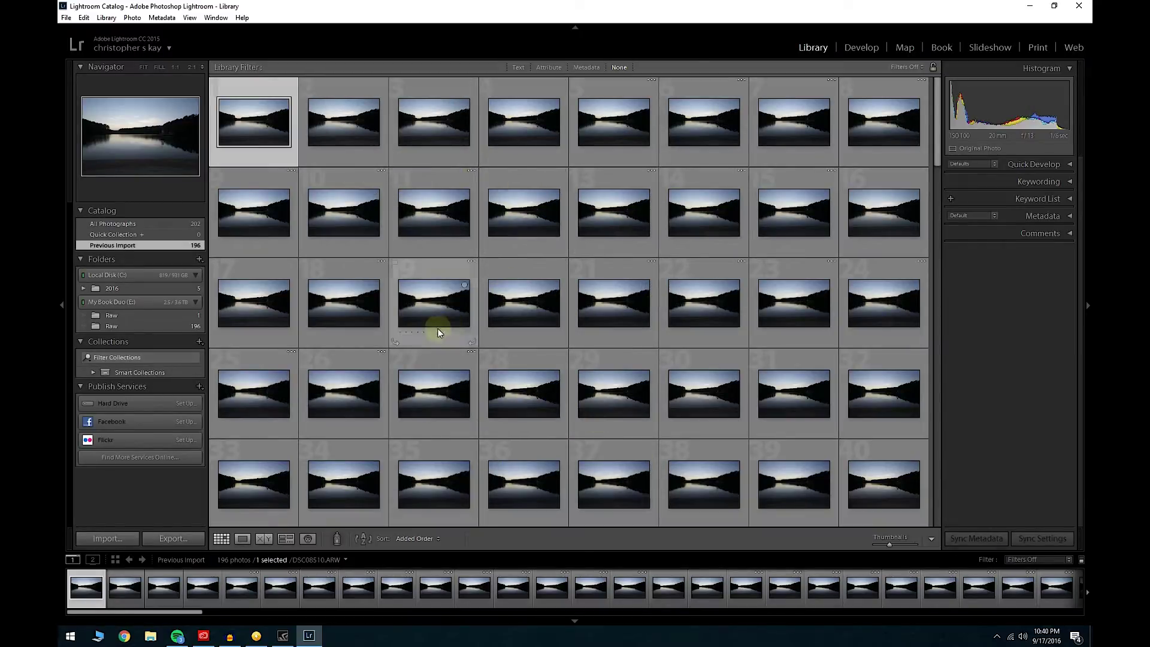
pyautogui.scroll(-5, 532, 371)
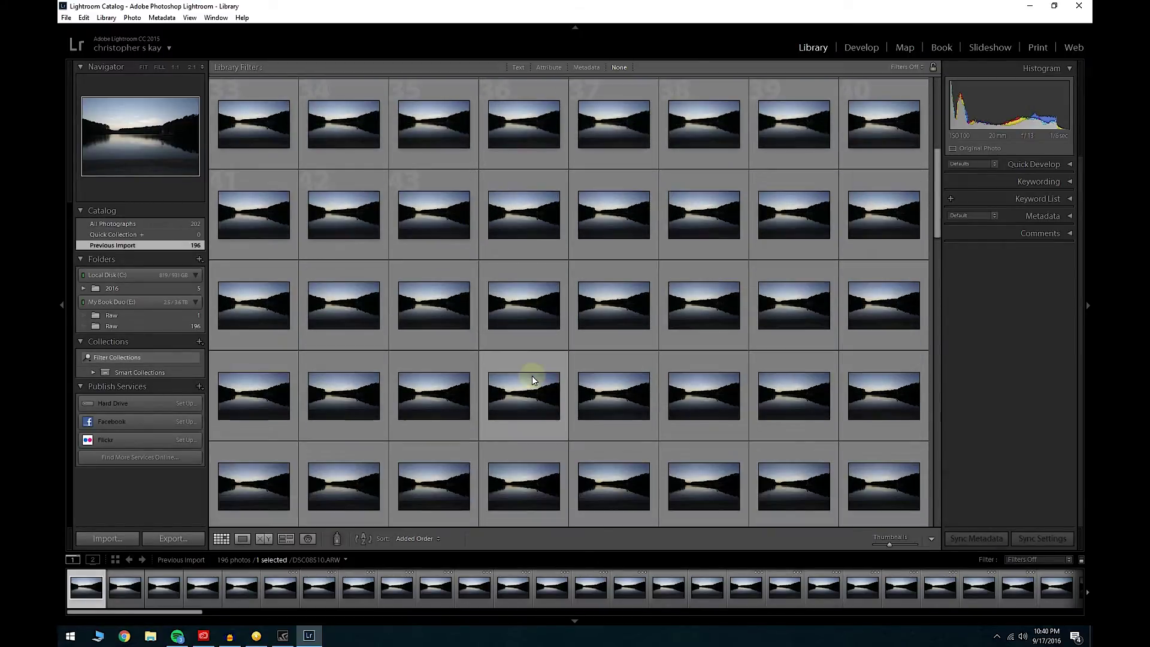
pyautogui.scroll(-3, 610, 373)
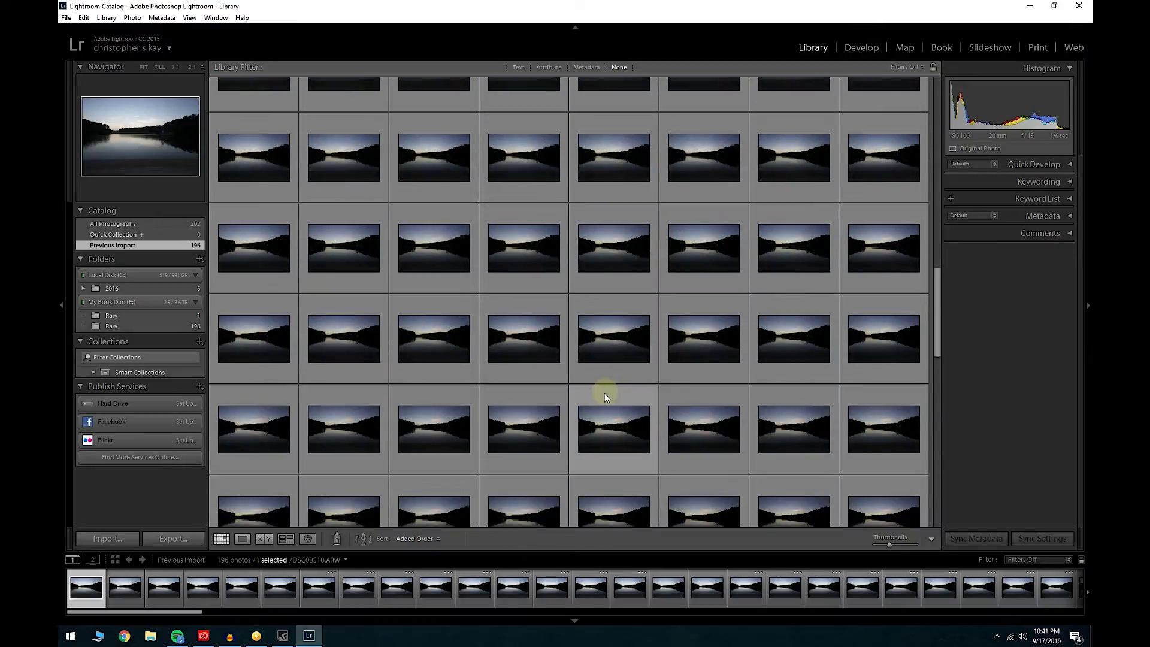
pyautogui.scroll(10, 575, 383)
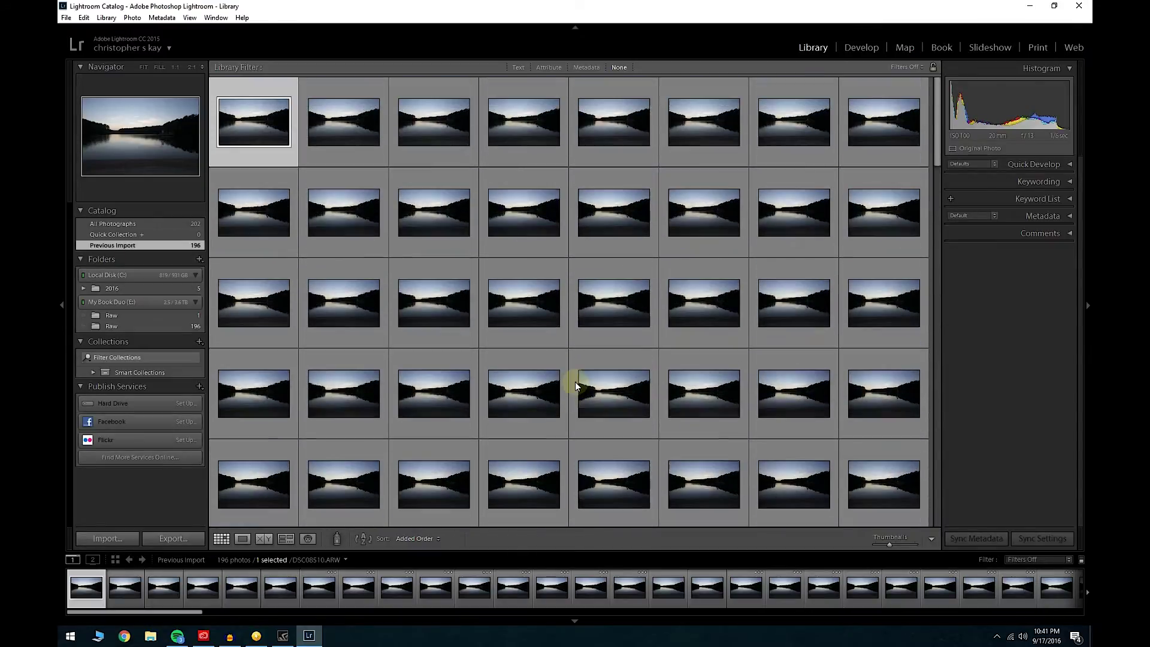
pyautogui.scroll(-8, 566, 383)
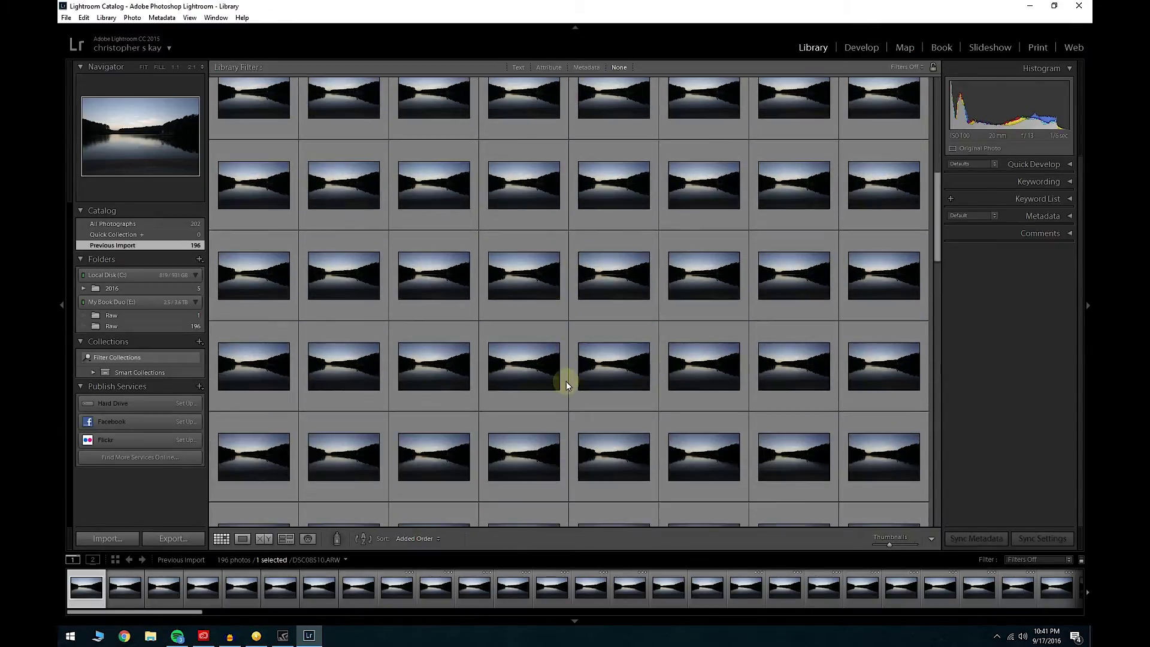
pyautogui.scroll(-5, 593, 392)
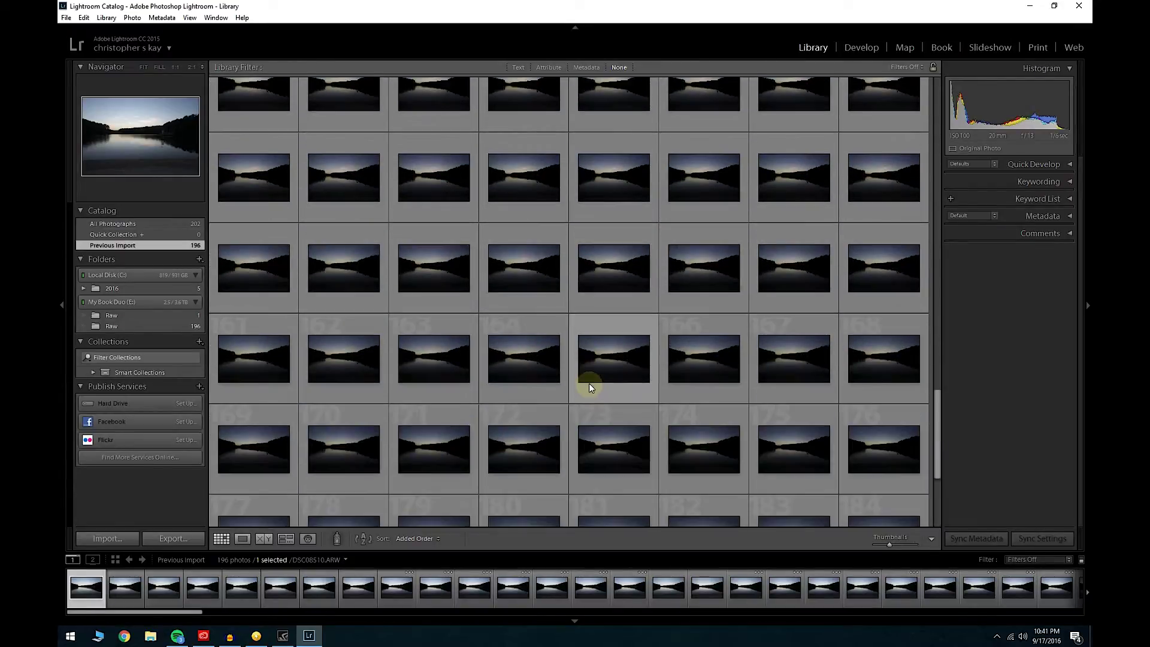
pyautogui.scroll(4, 591, 392)
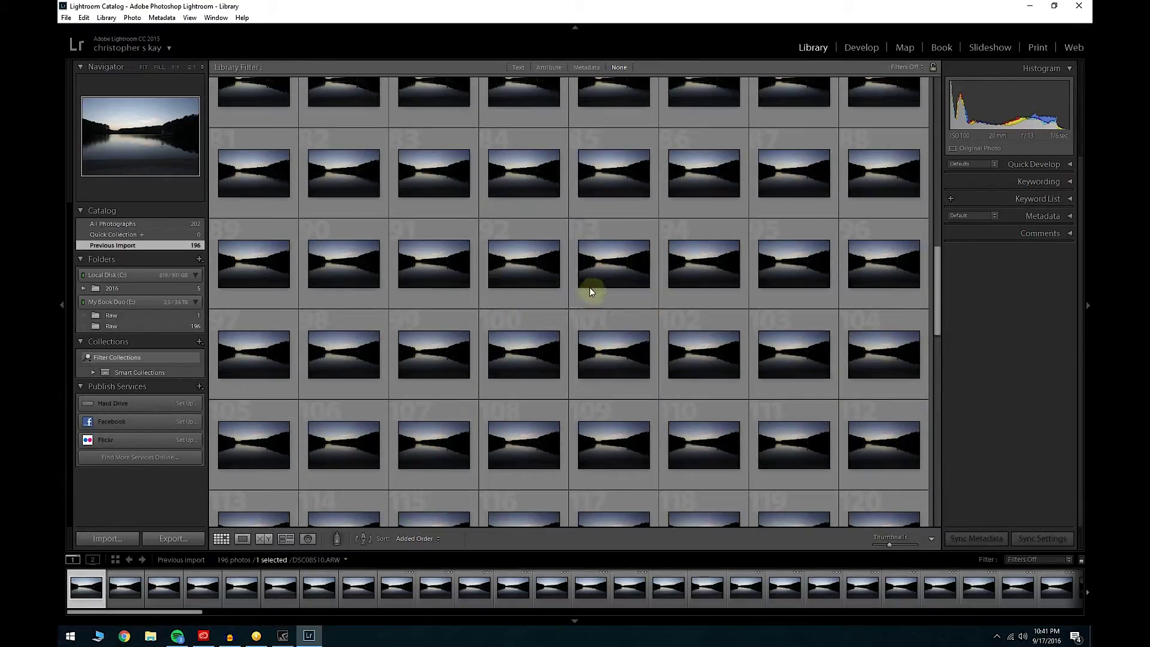
pyautogui.moveTo(940, 282)
pyautogui.mouseDown()
pyautogui.moveTo(926, 190)
pyautogui.moveTo(951, 304)
pyautogui.moveTo(924, 279)
pyautogui.mouseUp()
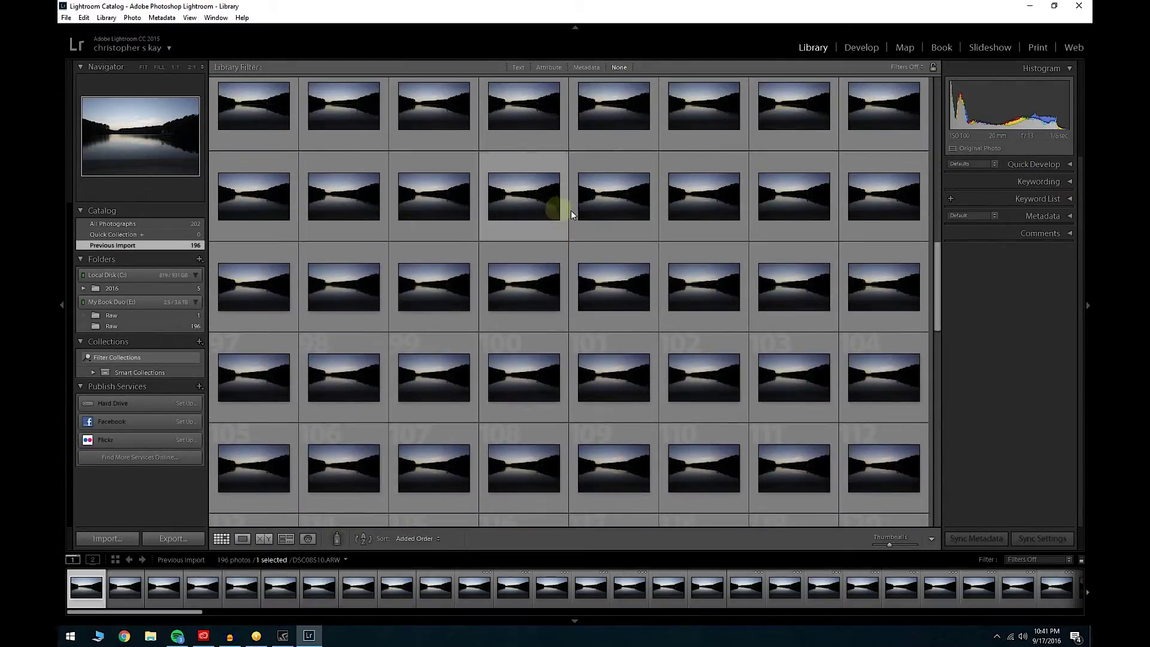
# Open the mid-sequence frame DSC08593.ARW in the Develop module and raise its Shadows to +90
pyautogui.doubleClick(537, 193)
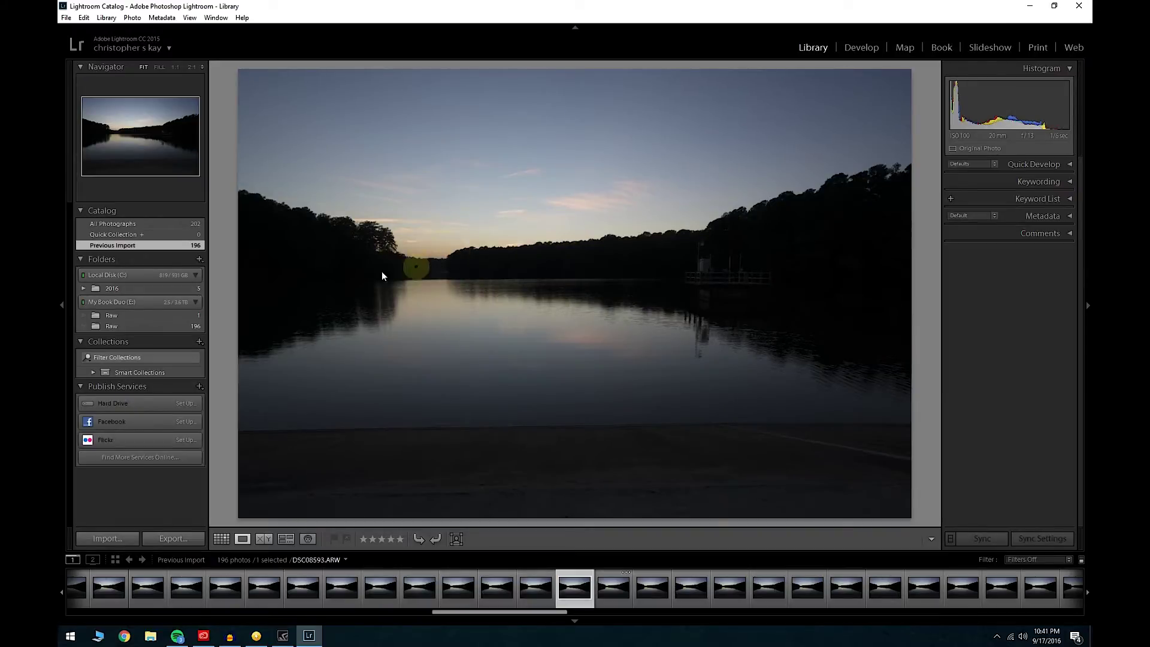
pyautogui.click(860, 50)
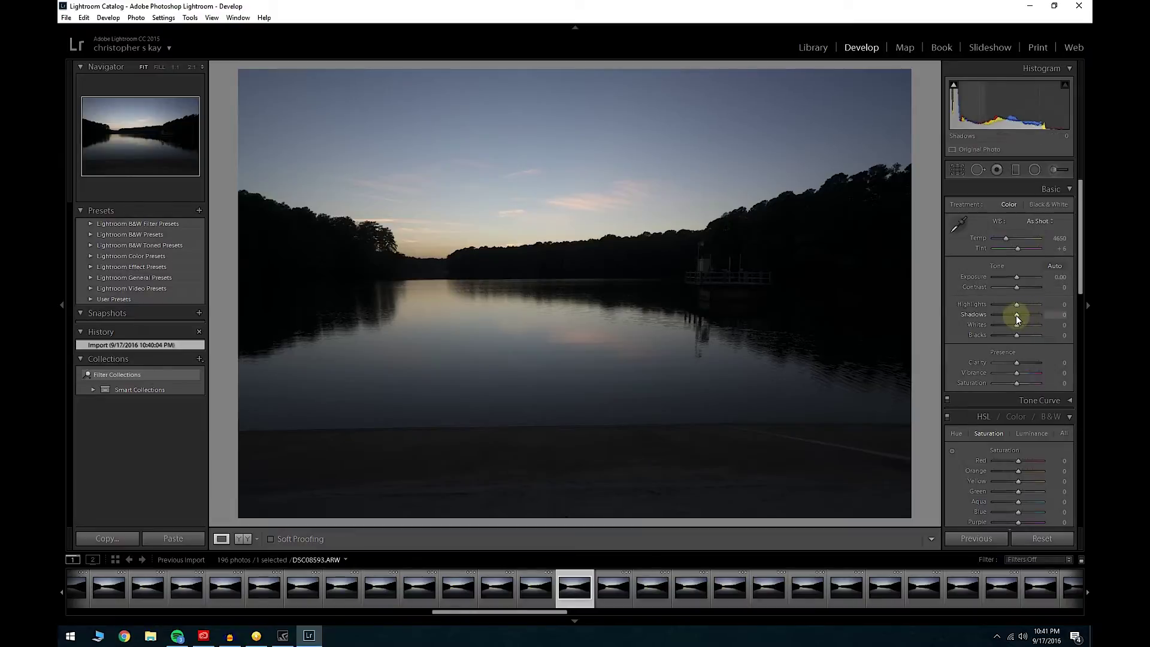
pyautogui.moveTo(1024, 315)
pyautogui.mouseDown()
pyautogui.moveTo(1051, 316)
pyautogui.moveTo(1037, 315)
pyautogui.mouseUp()
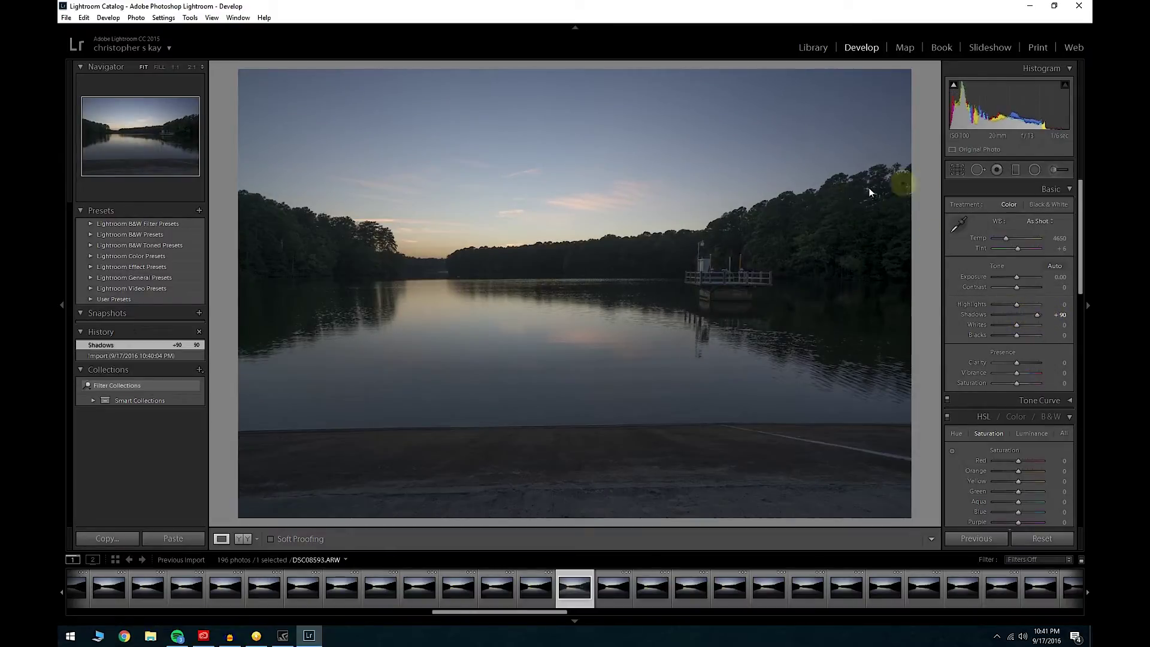
# Try Shadows at +93 and inspect the dock, the sky and the trees on both shores at 1:1
pyautogui.click(759, 240)
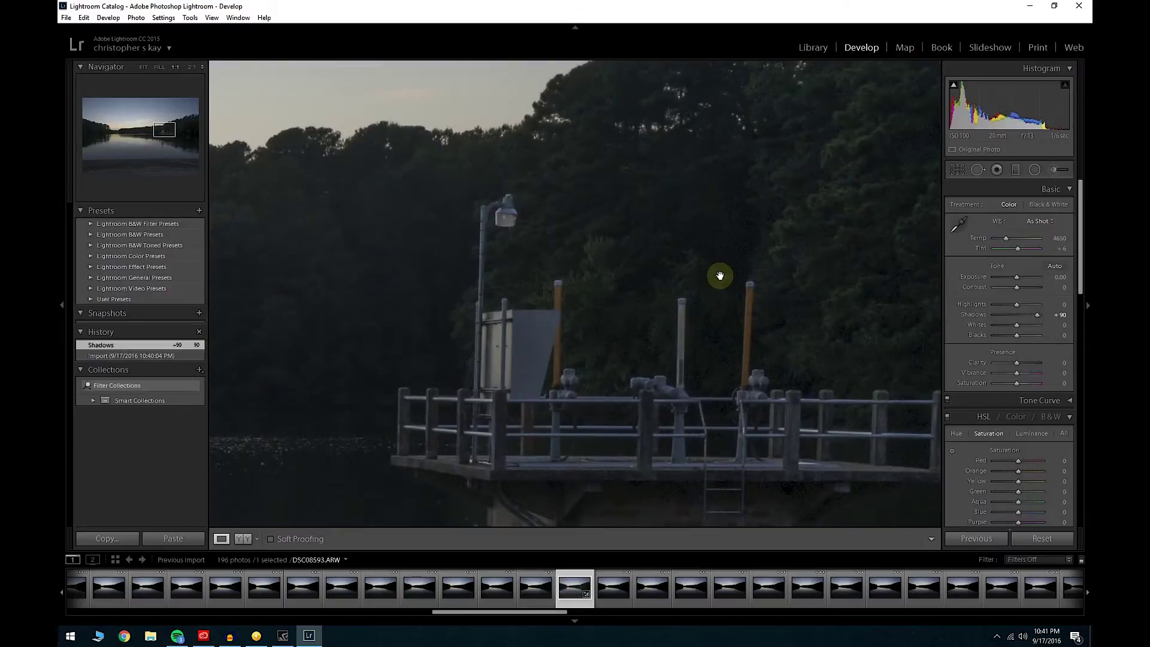
pyautogui.moveTo(474, 259); pyautogui.dragTo(949, 299)
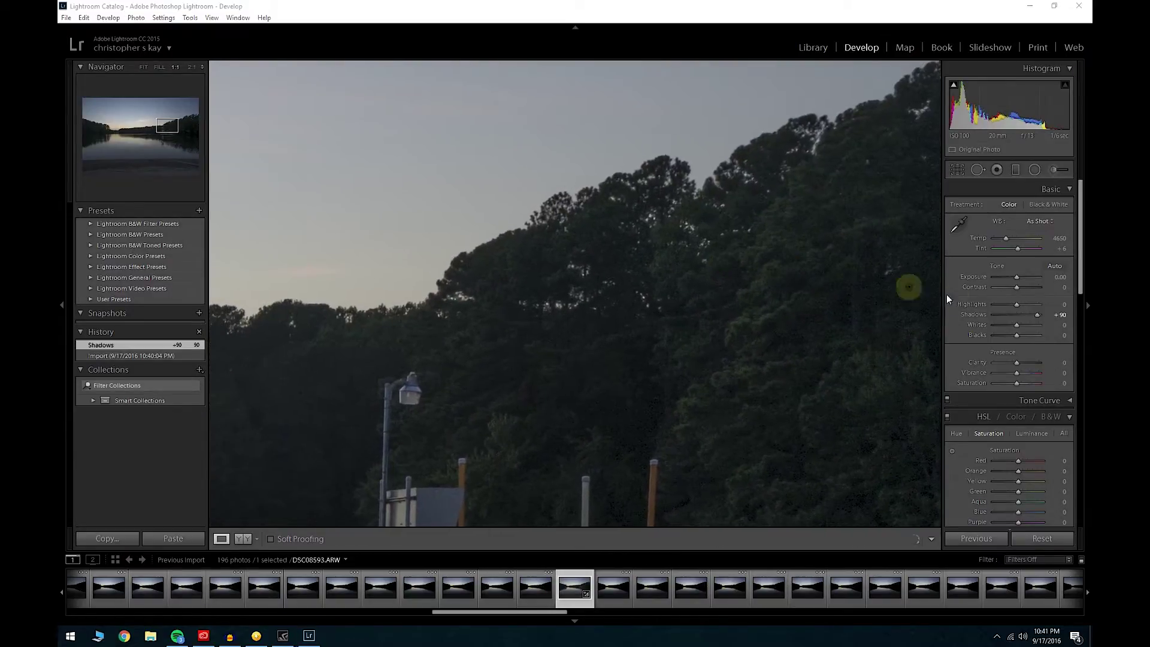
pyautogui.moveTo(1042, 320); pyautogui.dragTo(1041, 315)
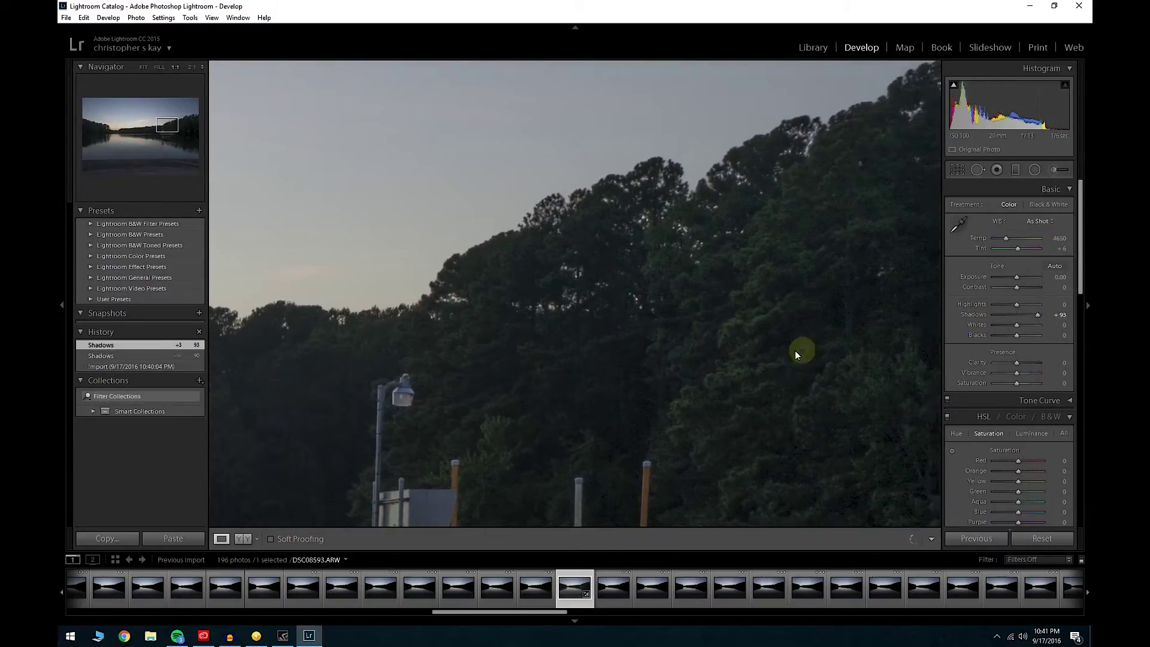
pyautogui.moveTo(796, 350); pyautogui.dragTo(735, 416)
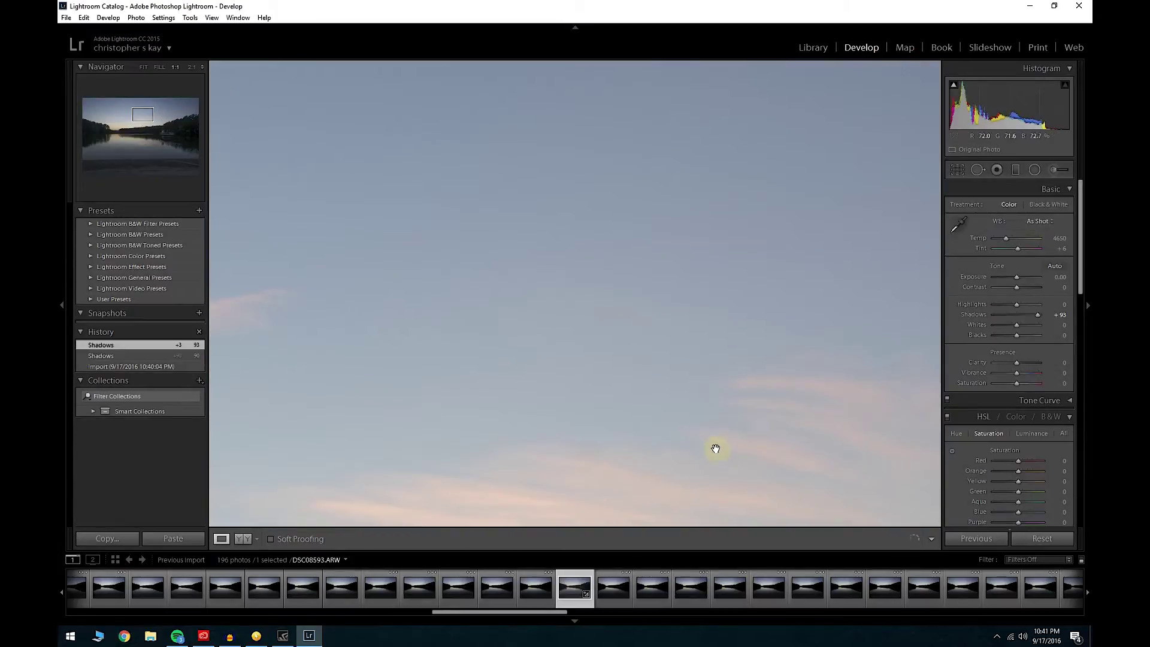
pyautogui.click(655, 429)
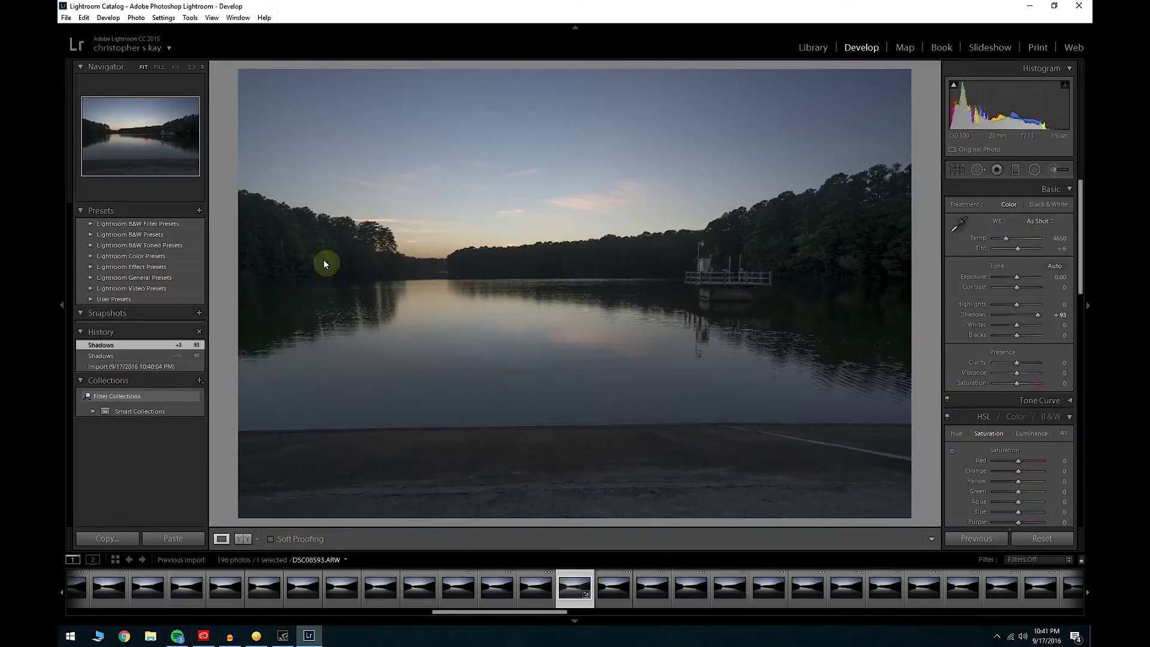
pyautogui.click(307, 252)
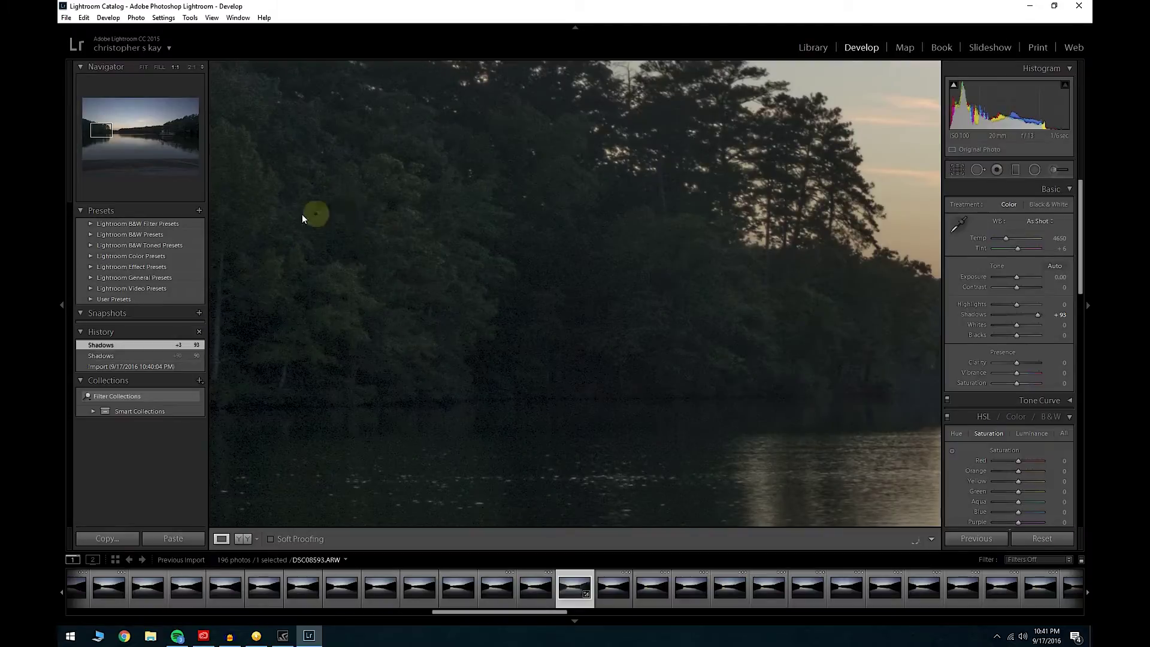
pyautogui.click(573, 262)
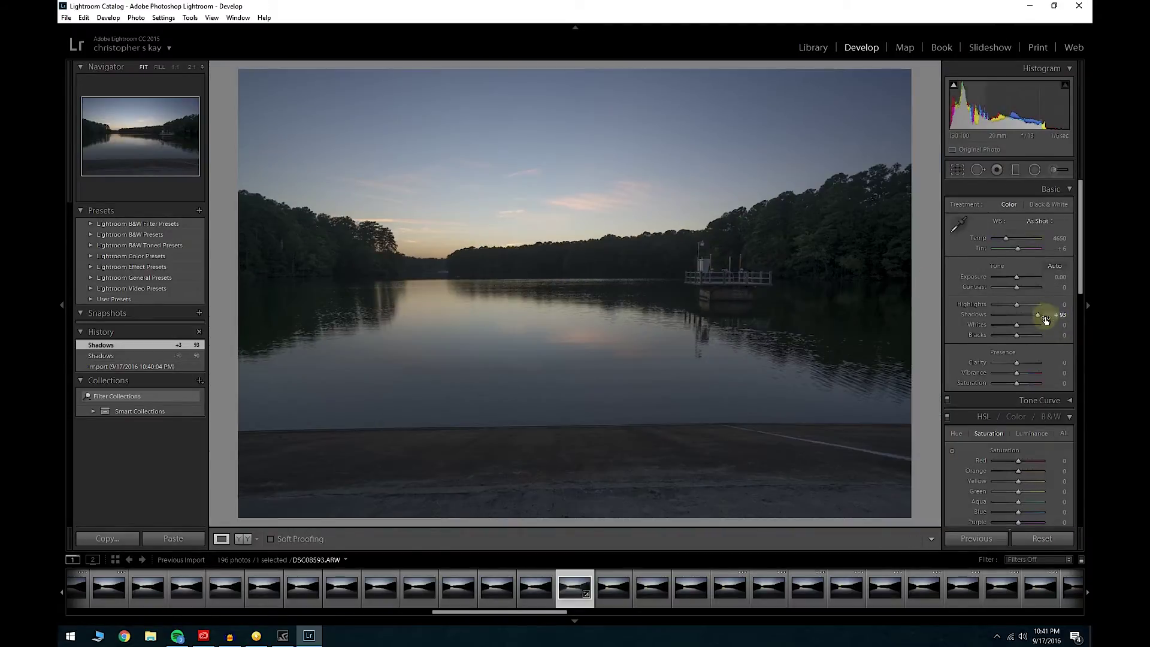
# Set Highlights to -31 and Shadows to +67 on DSC08593.ARW
pyautogui.moveTo(1048, 314)
pyautogui.mouseDown()
pyautogui.moveTo(1001, 307)
pyautogui.moveTo(1058, 307)
pyautogui.moveTo(997, 307)
pyautogui.moveTo(1029, 313)
pyautogui.mouseUp()
pyautogui.moveTo(1001, 304); pyautogui.dragTo(1004, 305)
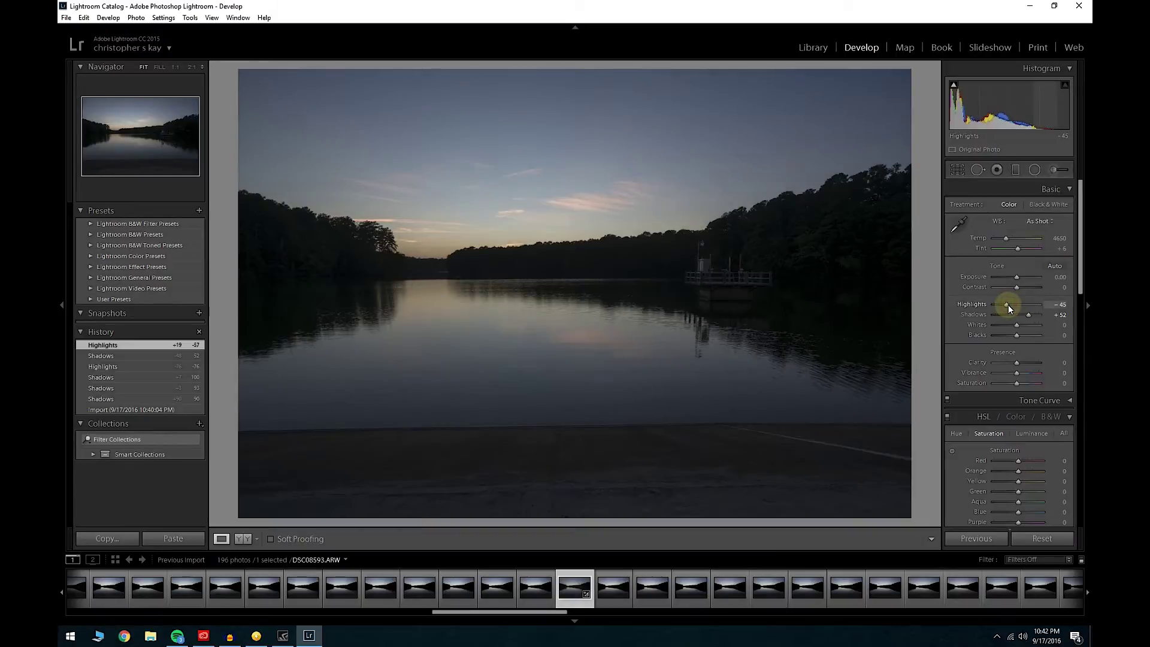
pyautogui.moveTo(1008, 305)
pyautogui.mouseDown()
pyautogui.moveTo(1034, 314)
pyautogui.moveTo(1011, 304)
pyautogui.mouseUp()
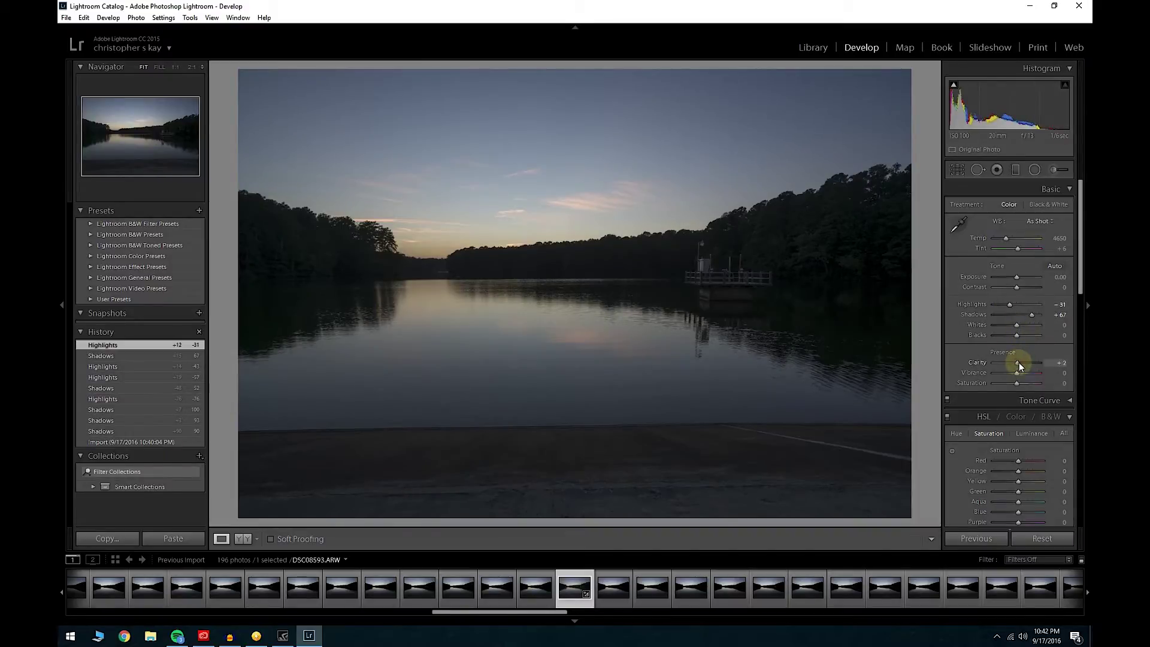
# Set Clarity to +21 and warm the white balance to a Temp of 5452
pyautogui.moveTo(1022, 362); pyautogui.dragTo(1021, 362)
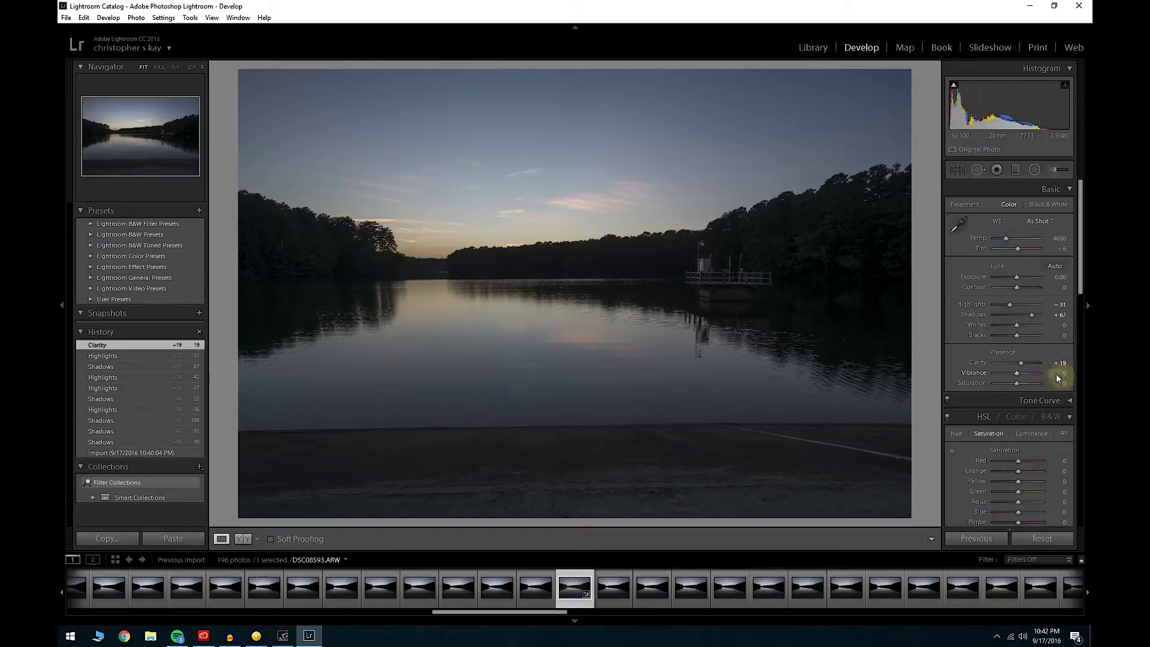
pyautogui.moveTo(1023, 364); pyautogui.dragTo(1023, 365)
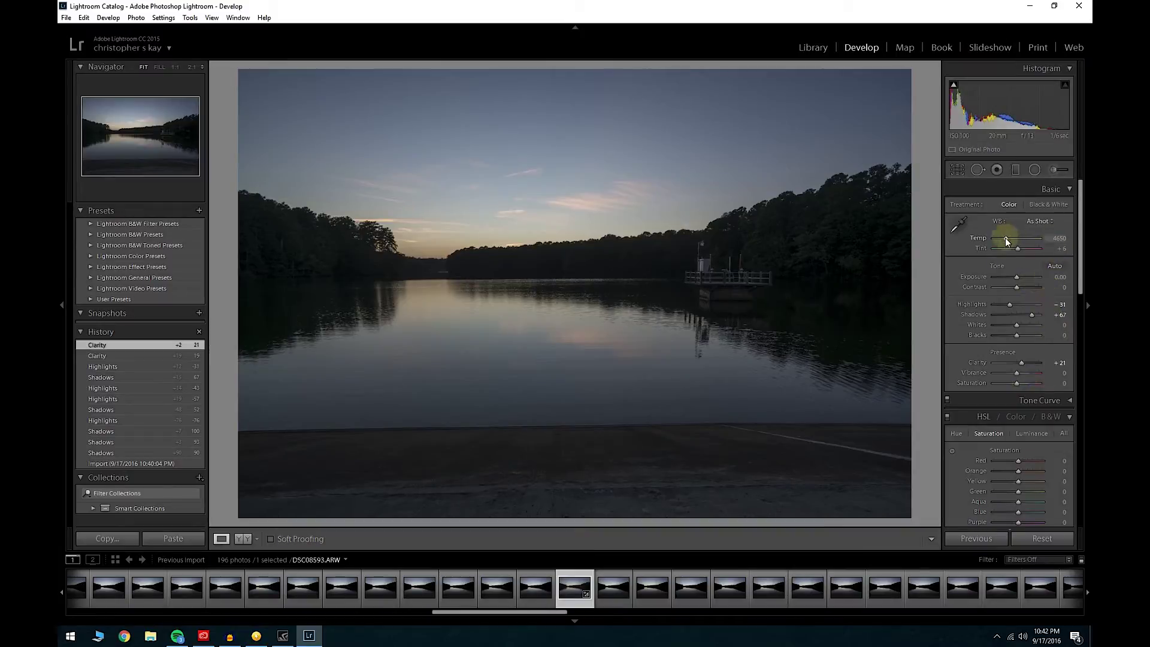
pyautogui.moveTo(1006, 239); pyautogui.dragTo(1008, 242)
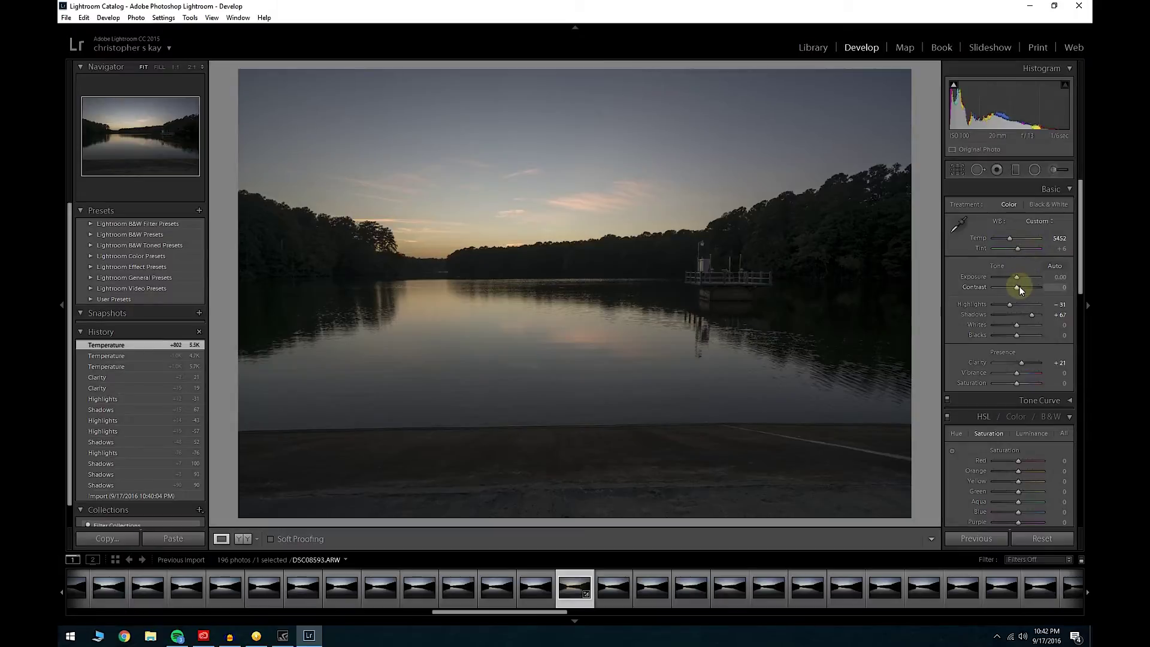
# Set Exposure to +0.60, Contrast to +55, Highlights to -50 and Shadows to +71, checking the trees behind the dock at 1:1
pyautogui.moveTo(1017, 279)
pyautogui.mouseDown()
pyautogui.moveTo(1006, 306)
pyautogui.moveTo(1018, 284)
pyautogui.moveTo(1035, 289)
pyautogui.mouseUp()
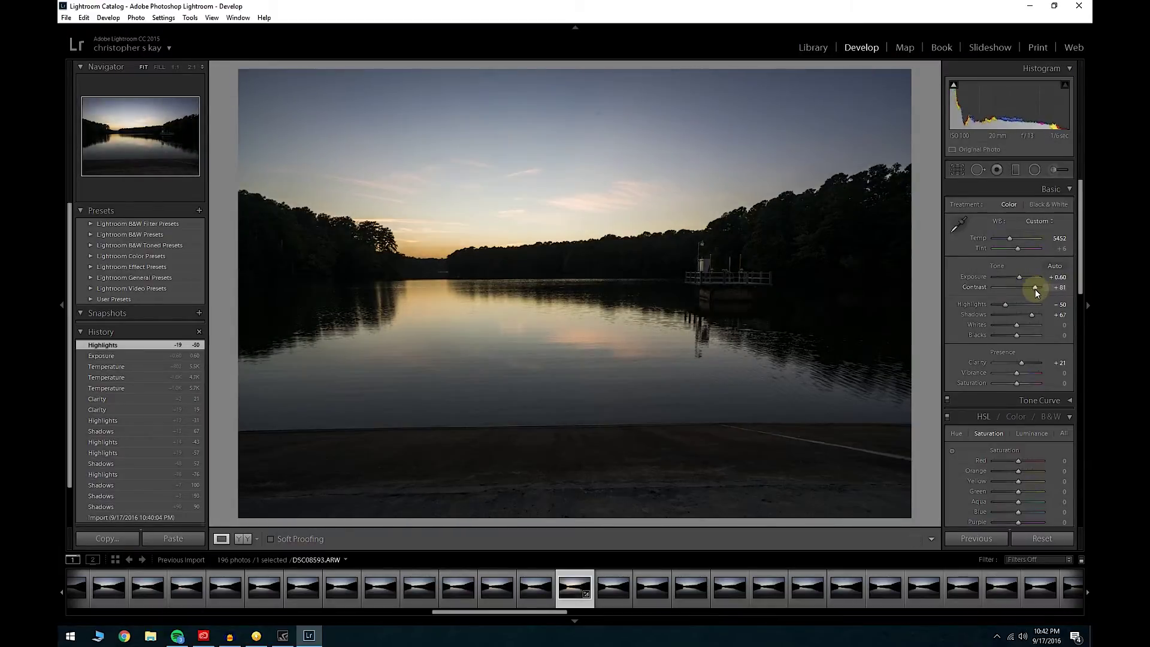
pyautogui.moveTo(754, 232); pyautogui.dragTo(778, 260)
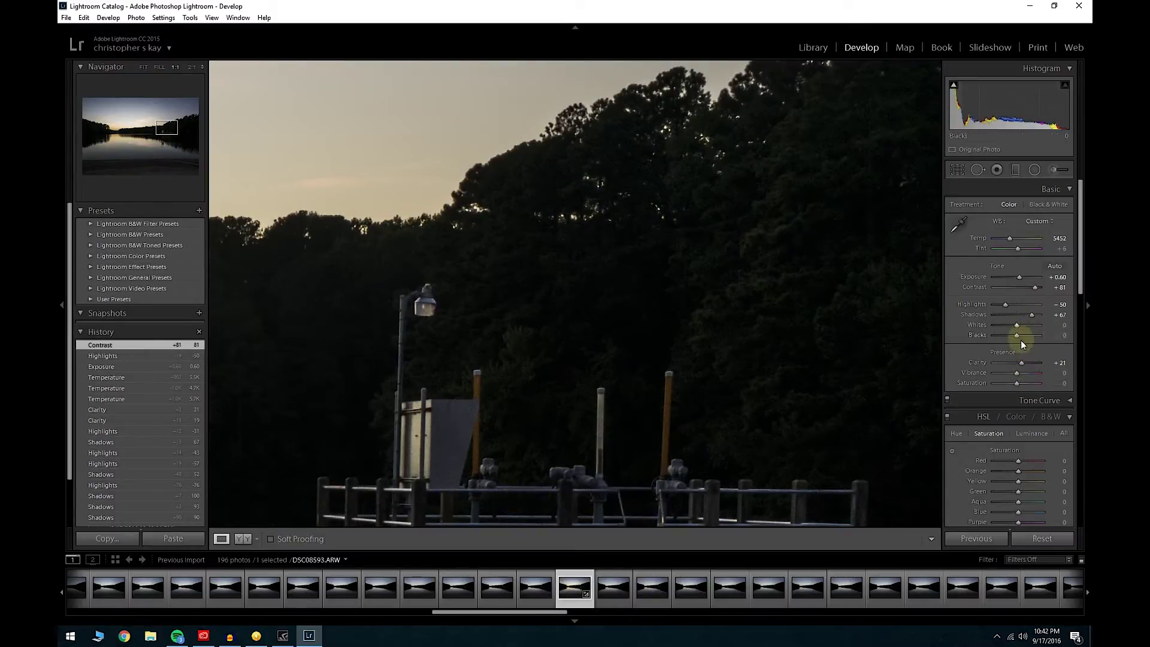
pyautogui.moveTo(1033, 312); pyautogui.dragTo(1030, 320)
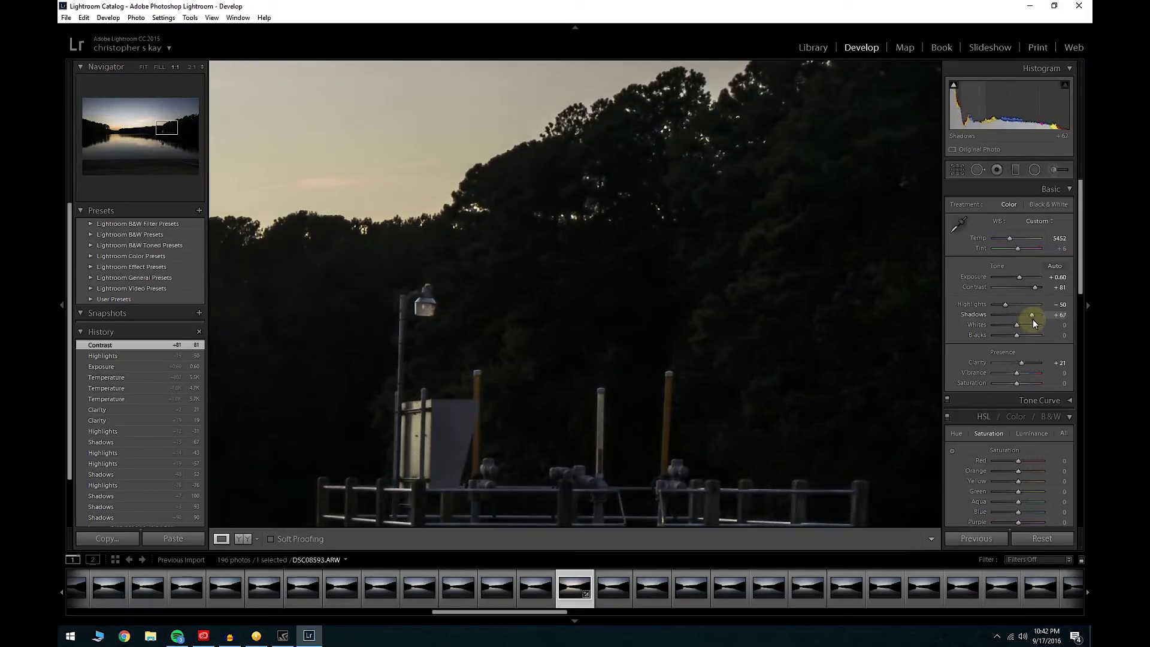
pyautogui.click(681, 273)
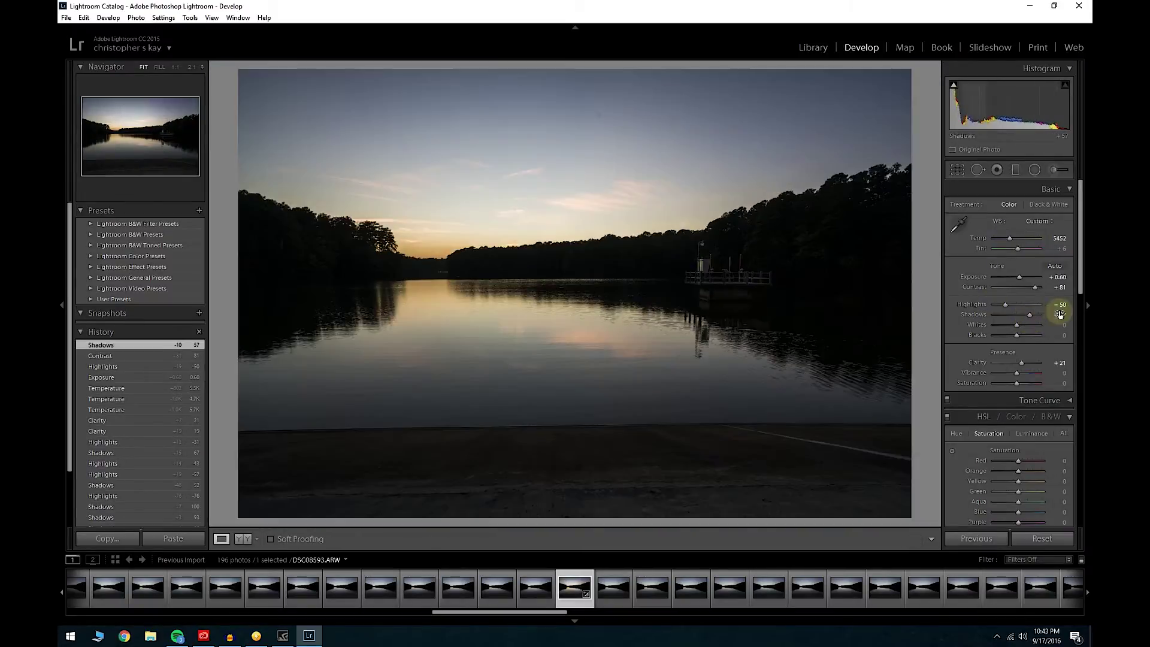
pyautogui.moveTo(1033, 315); pyautogui.dragTo(1029, 288)
# Set Saturation to +21 and Vibrance to +10, and check the sunset sky at 1:1
pyautogui.scroll(-1, 1076, 271)
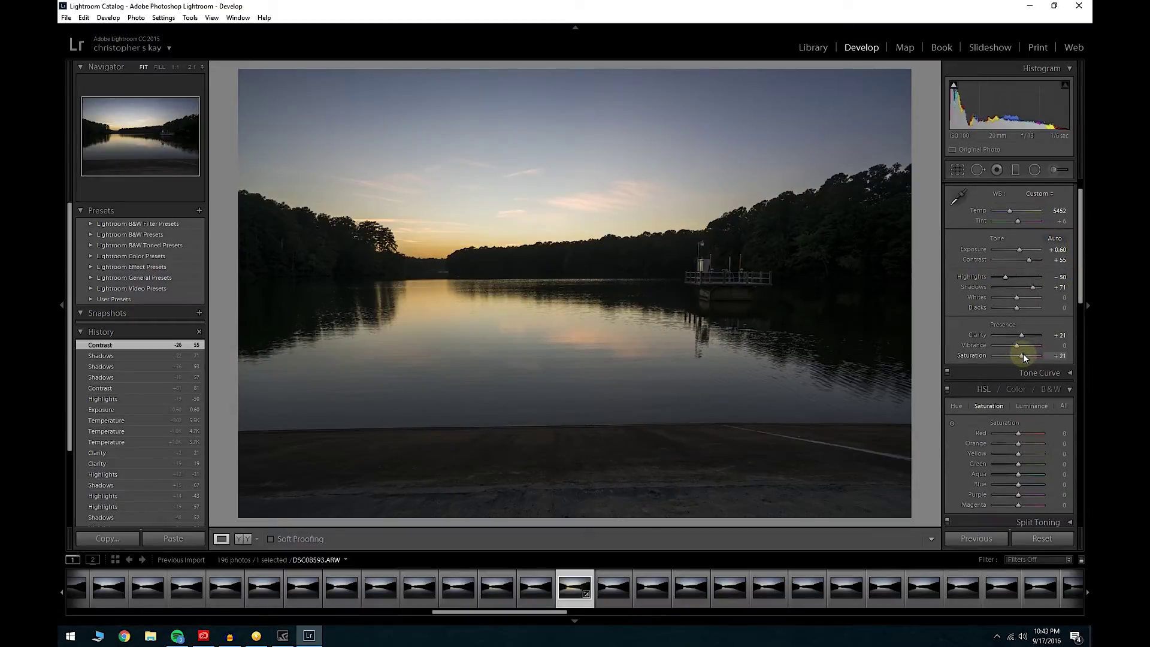
pyautogui.moveTo(1023, 354); pyautogui.dragTo(1023, 354)
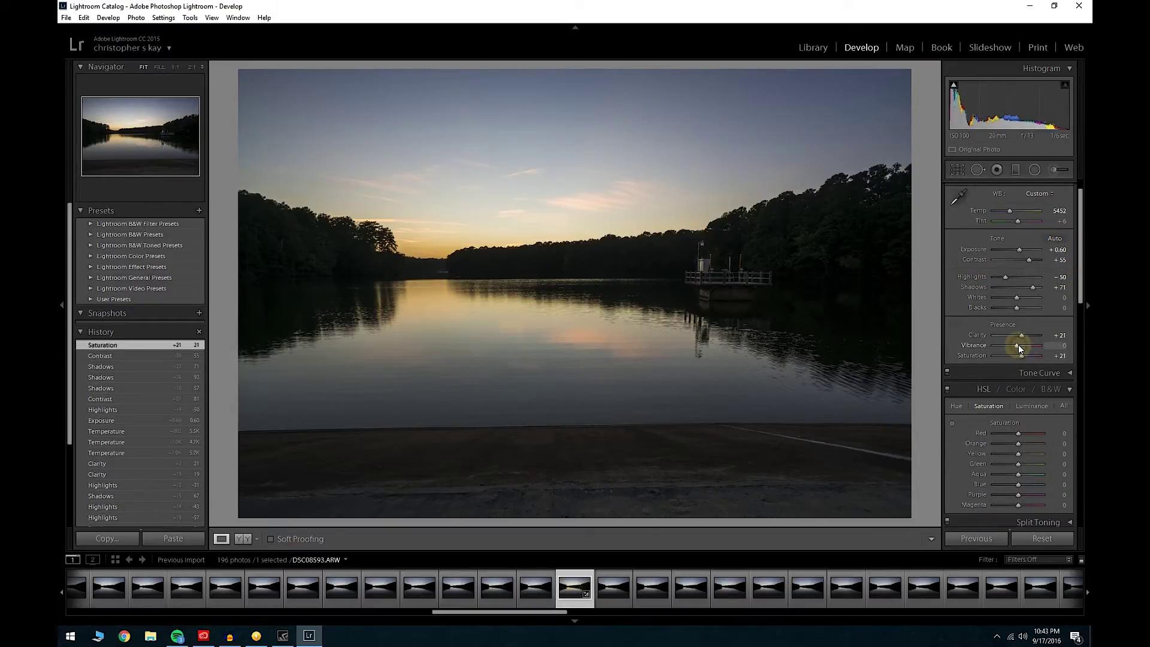
pyautogui.click(1019, 345)
pyautogui.click(423, 242)
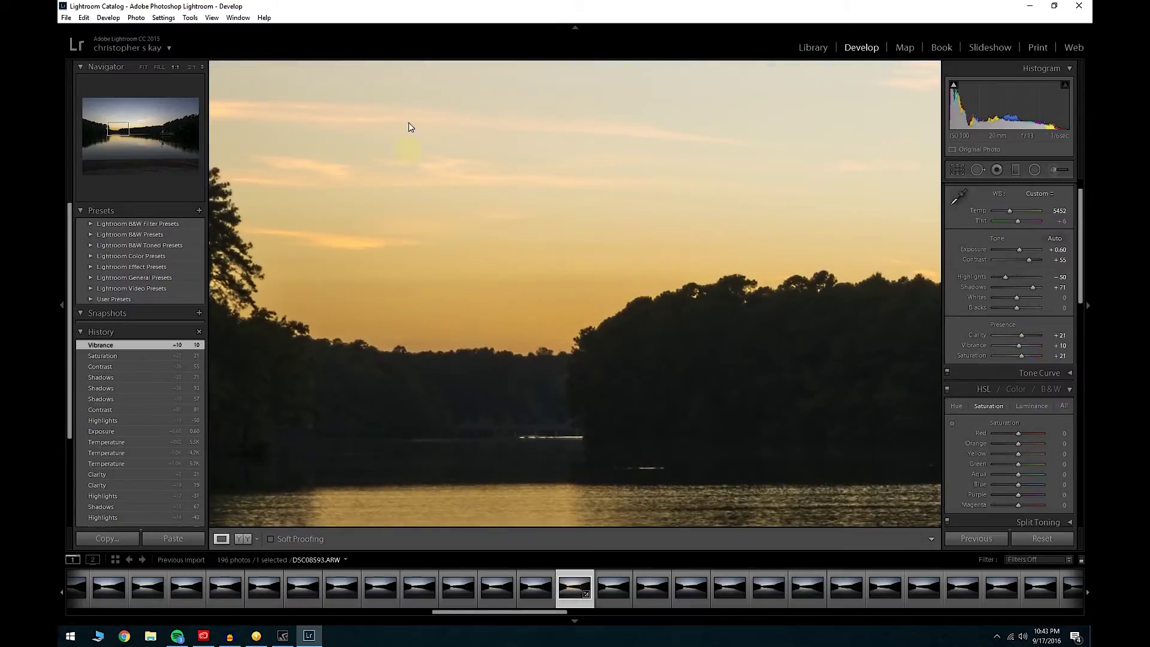
pyautogui.moveTo(807, 189); pyautogui.dragTo(673, 346)
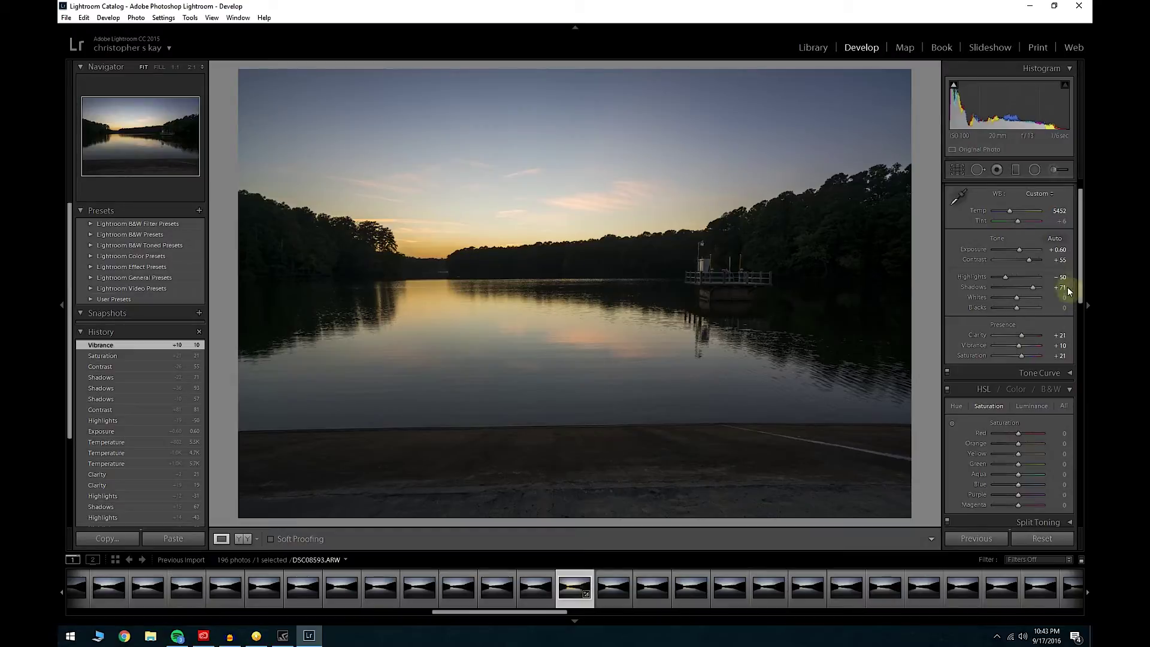
# Set the Sharpening Amount to 150 with Masking at 0, and check the far treeline at 1:1
pyautogui.moveTo(1081, 268); pyautogui.dragTo(1082, 375)
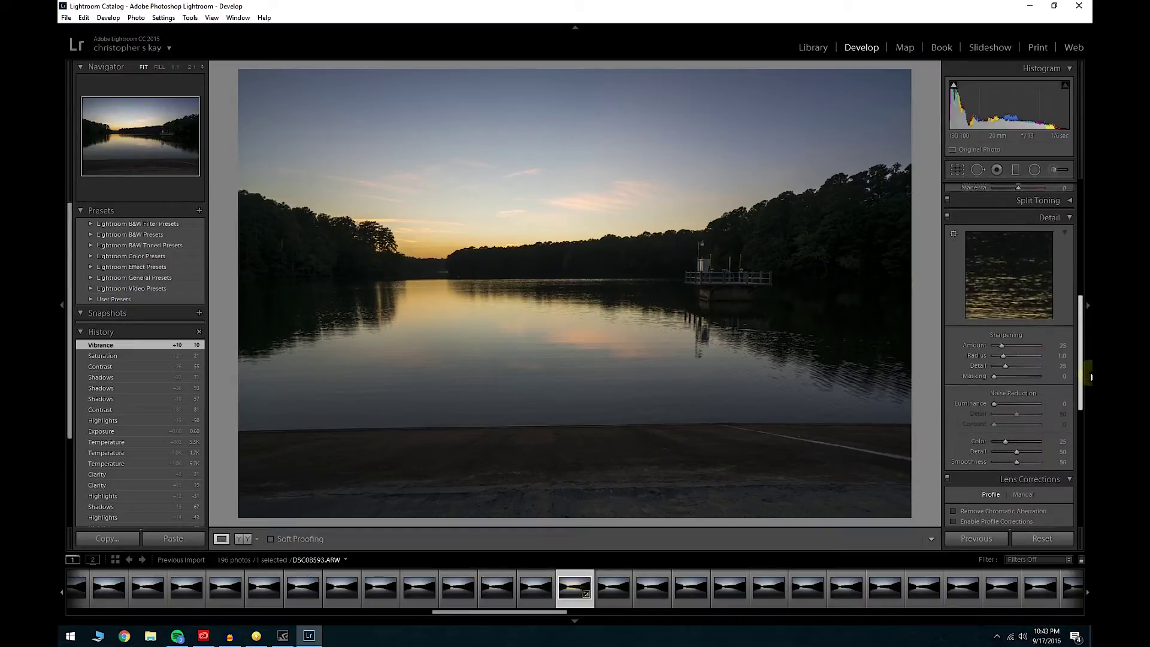
pyautogui.moveTo(1002, 350); pyautogui.dragTo(1049, 351)
pyautogui.click(547, 244)
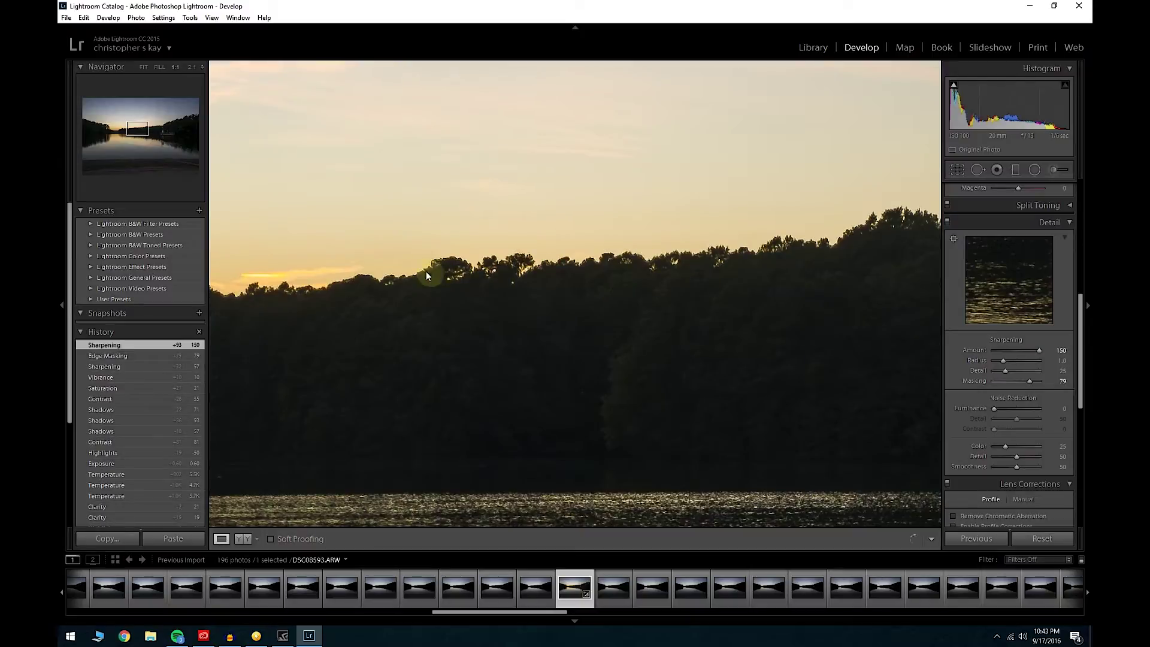
pyautogui.doubleClick(1031, 381)
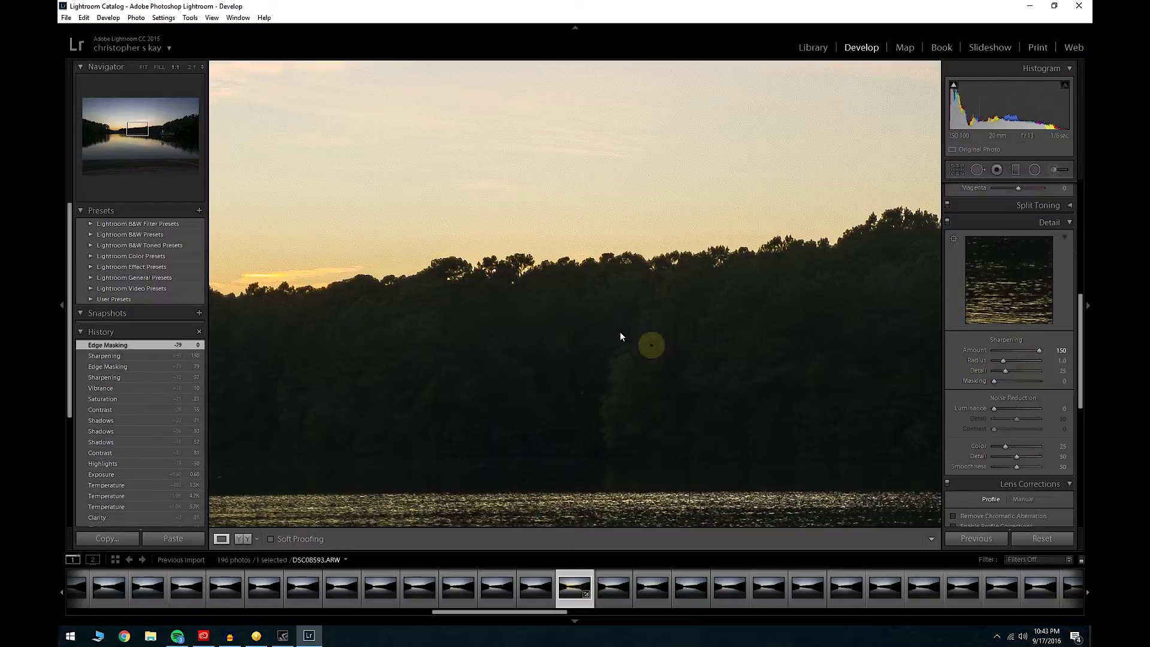
pyautogui.click(705, 258)
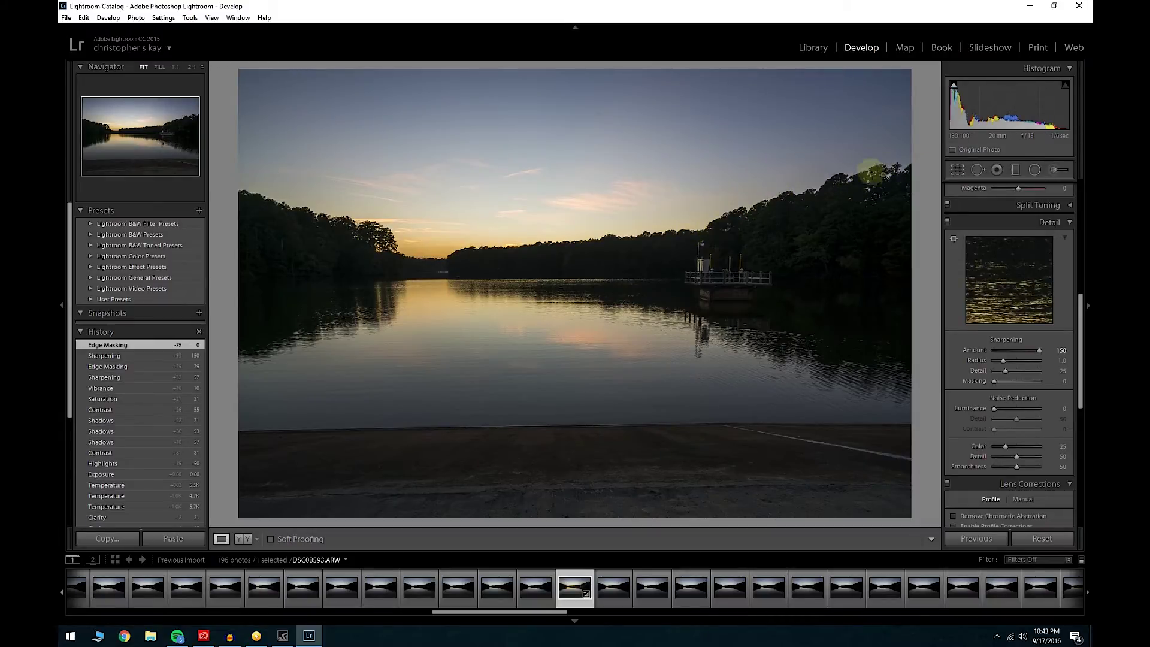
# Set the Sharpening Amount to 77 with Masking at 68, checking the tall treeline against the sky at 1:1
pyautogui.click(878, 174)
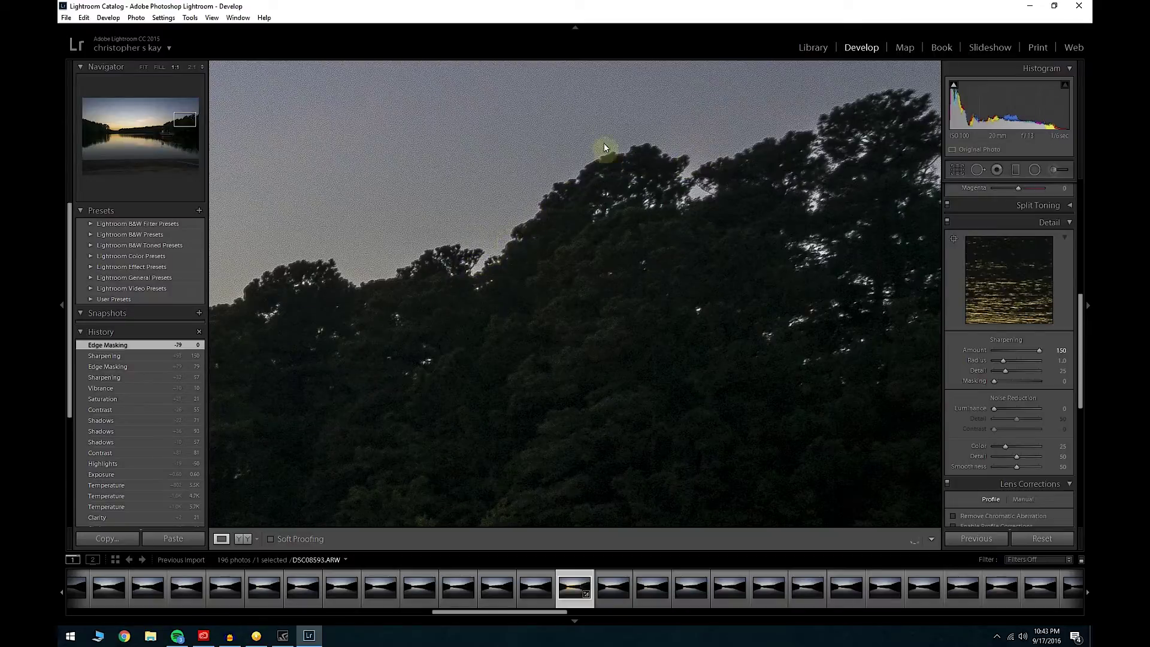
pyautogui.moveTo(1039, 352); pyautogui.dragTo(949, 357)
pyautogui.moveTo(1028, 362)
pyautogui.mouseDown()
pyautogui.moveTo(1012, 363)
pyautogui.moveTo(1023, 360)
pyautogui.moveTo(1024, 380)
pyautogui.moveTo(1017, 351)
pyautogui.mouseUp()
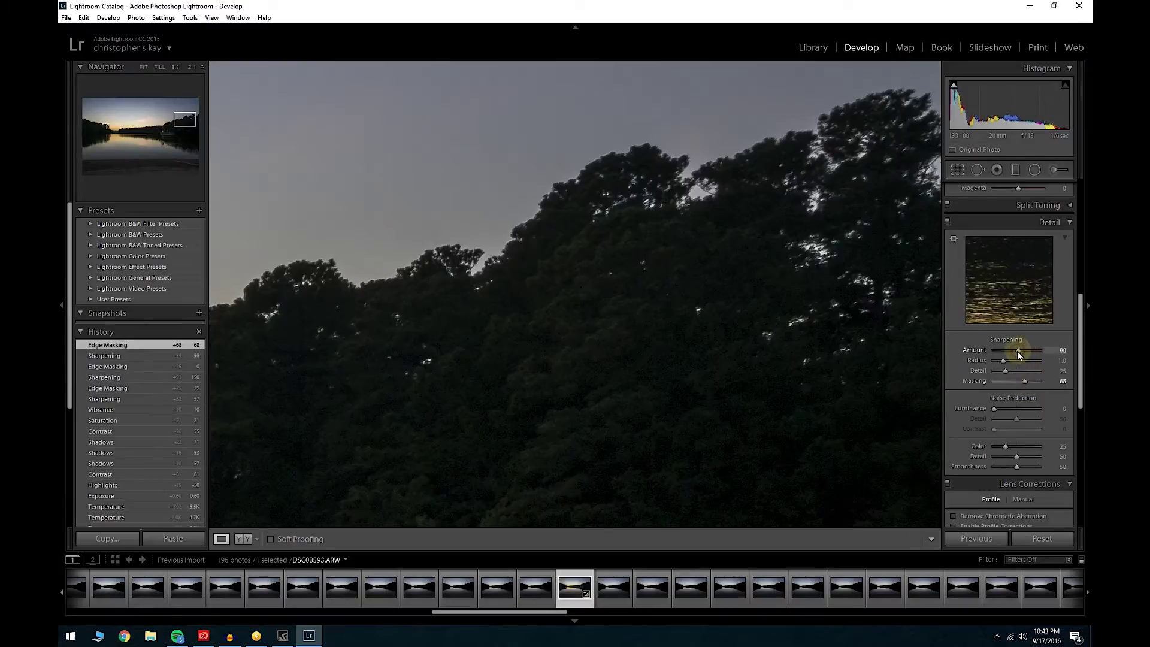
pyautogui.click(621, 253)
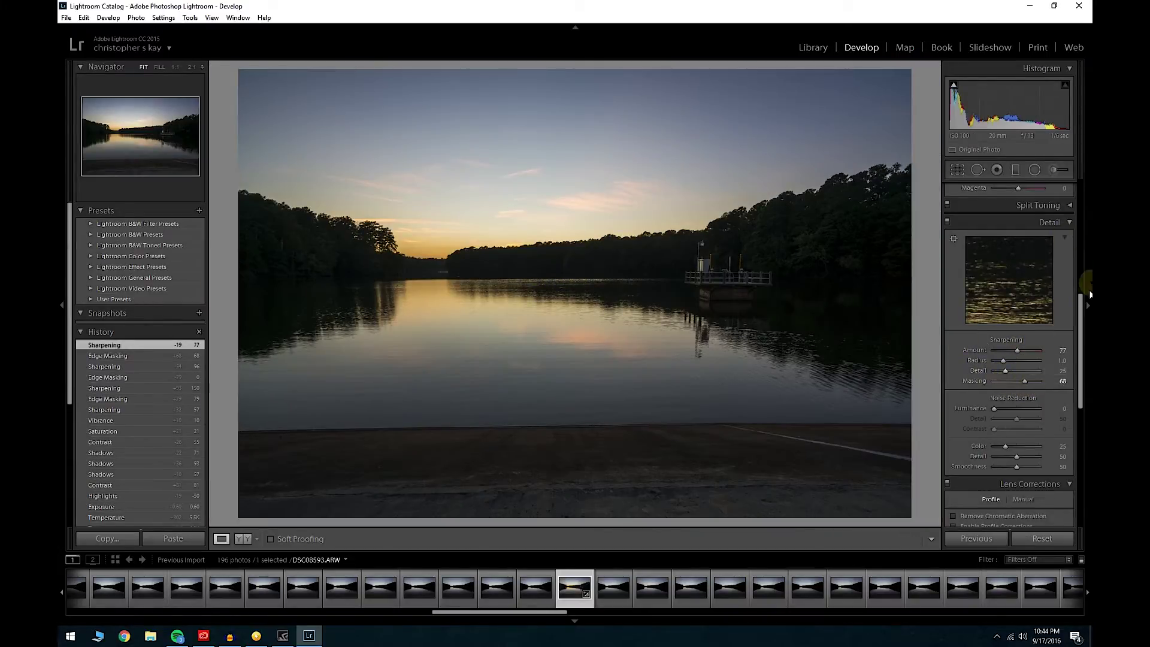
# Enable the lens profile corrections for the Sony FE 16-35mm lens, toggling them to compare the image
pyautogui.moveTo(1081, 309); pyautogui.dragTo(1079, 376)
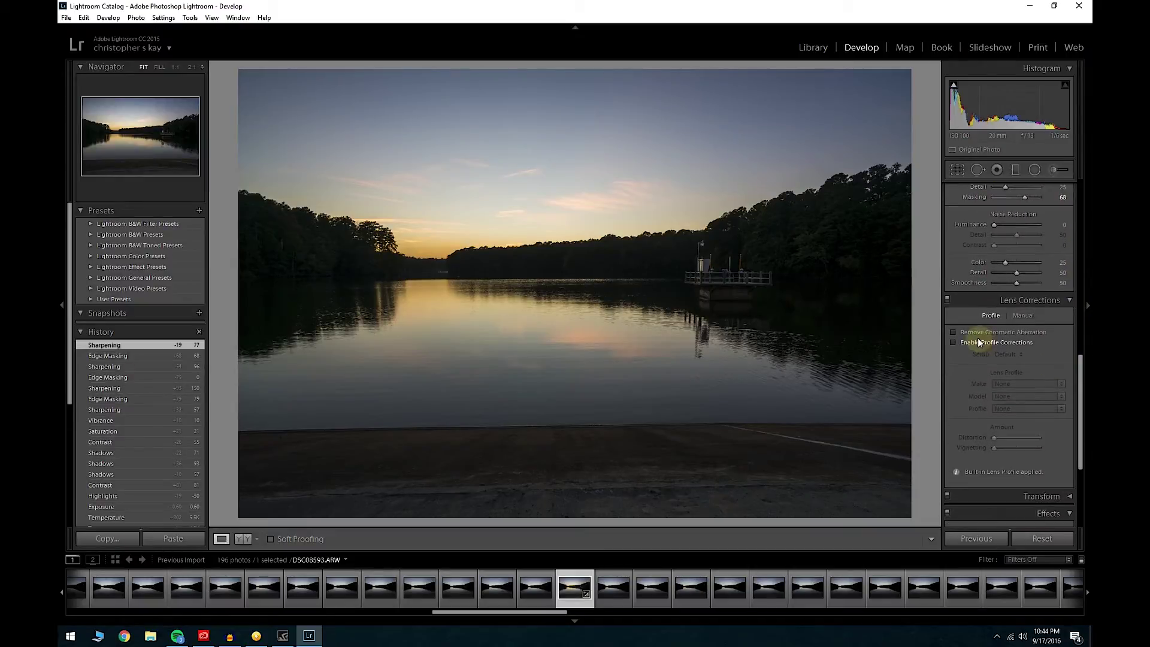
pyautogui.click(981, 344)
pyautogui.click(980, 344)
pyautogui.click(980, 344)
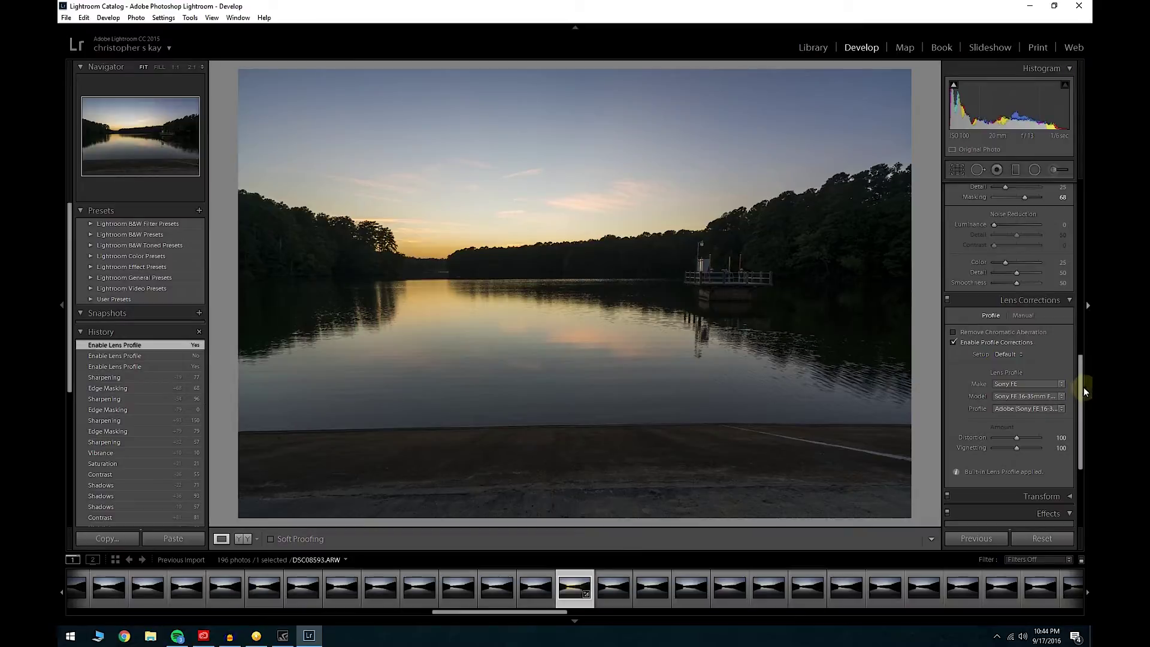
# Raise the sunset sky's HSL saturation to Orange +42 and Yellow +47 with the targeted adjustment tool at 1:1
pyautogui.moveTo(1080, 387); pyautogui.dragTo(1081, 437)
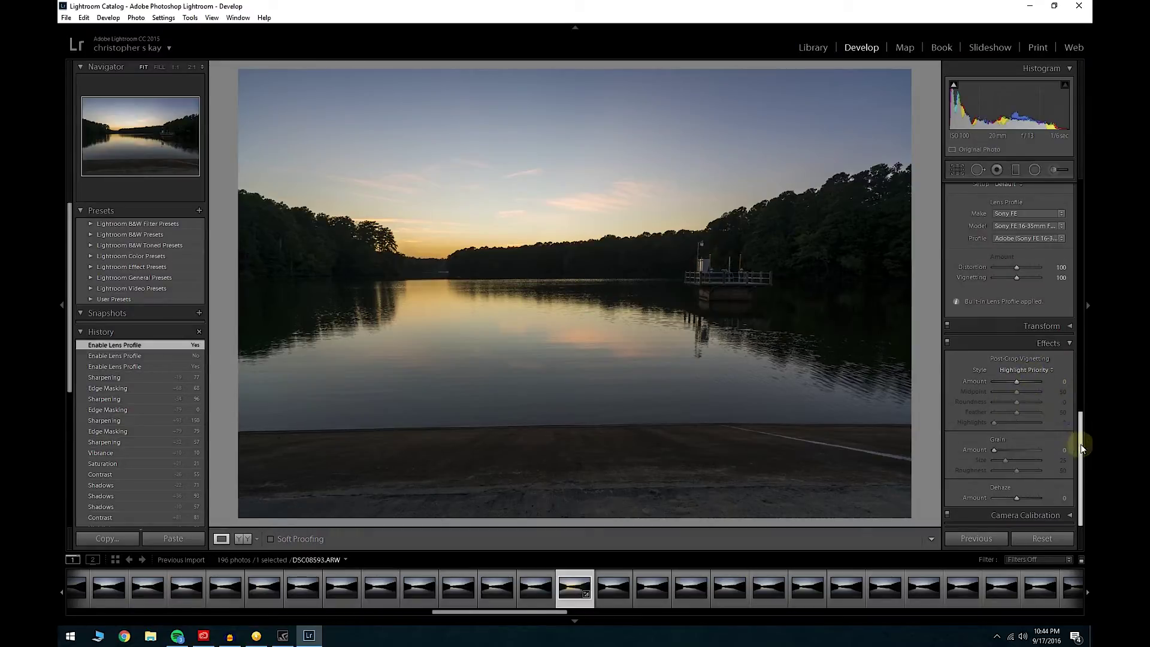
pyautogui.moveTo(1079, 457); pyautogui.dragTo(1081, 256)
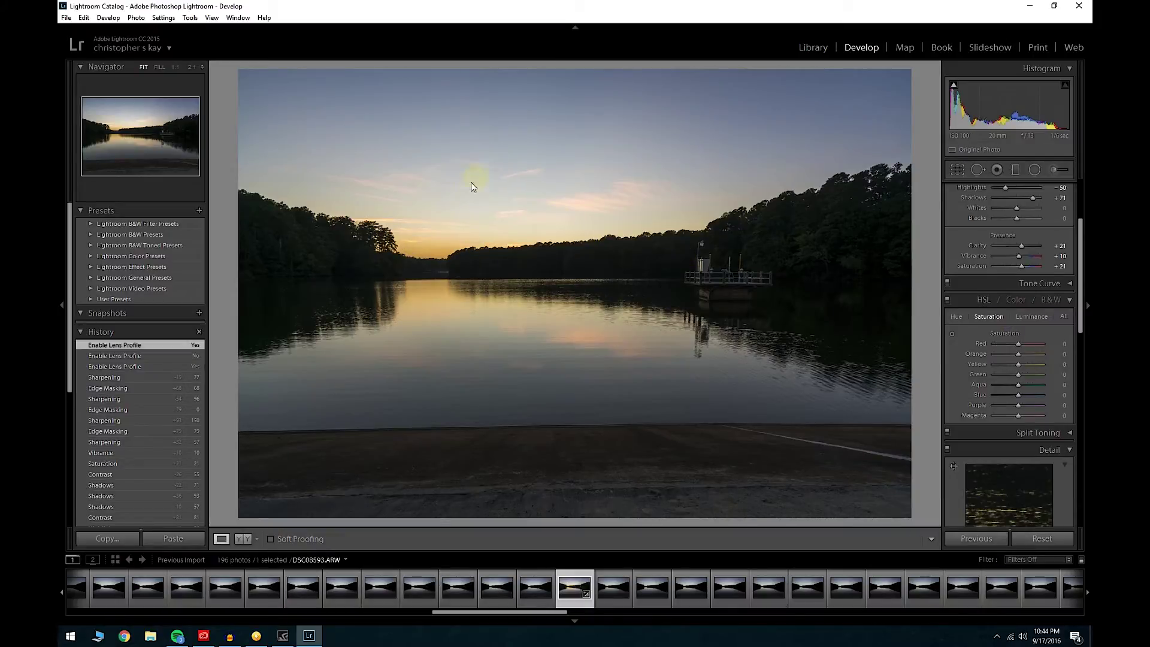
pyautogui.moveTo(1086, 332); pyautogui.dragTo(1082, 284)
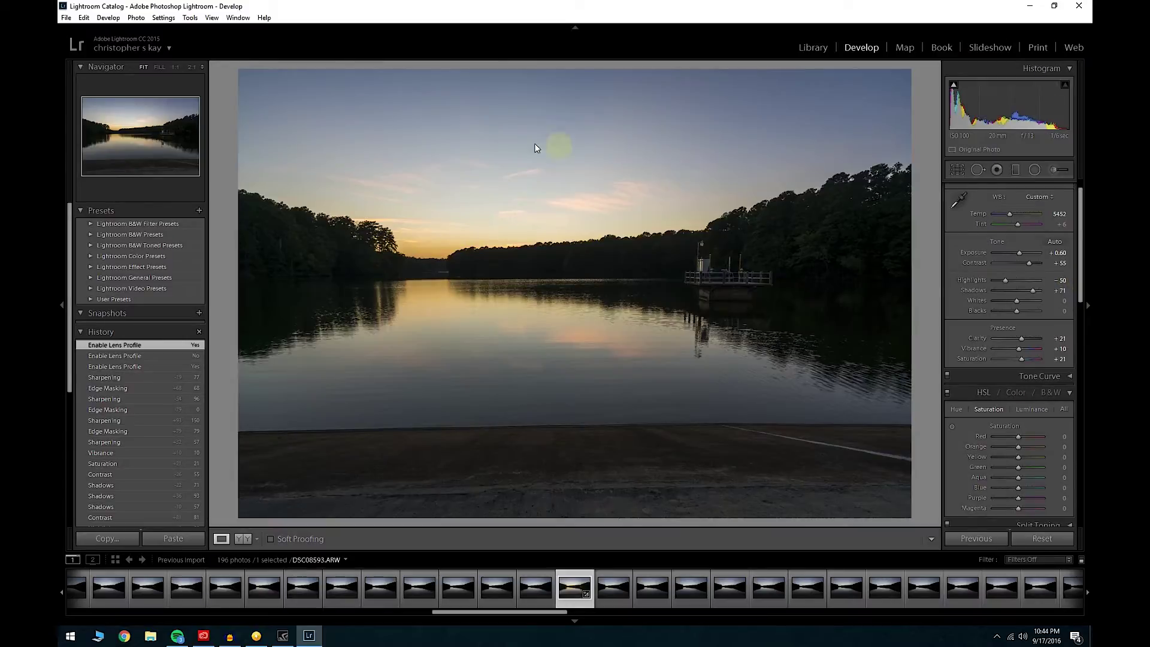
pyautogui.click(402, 232)
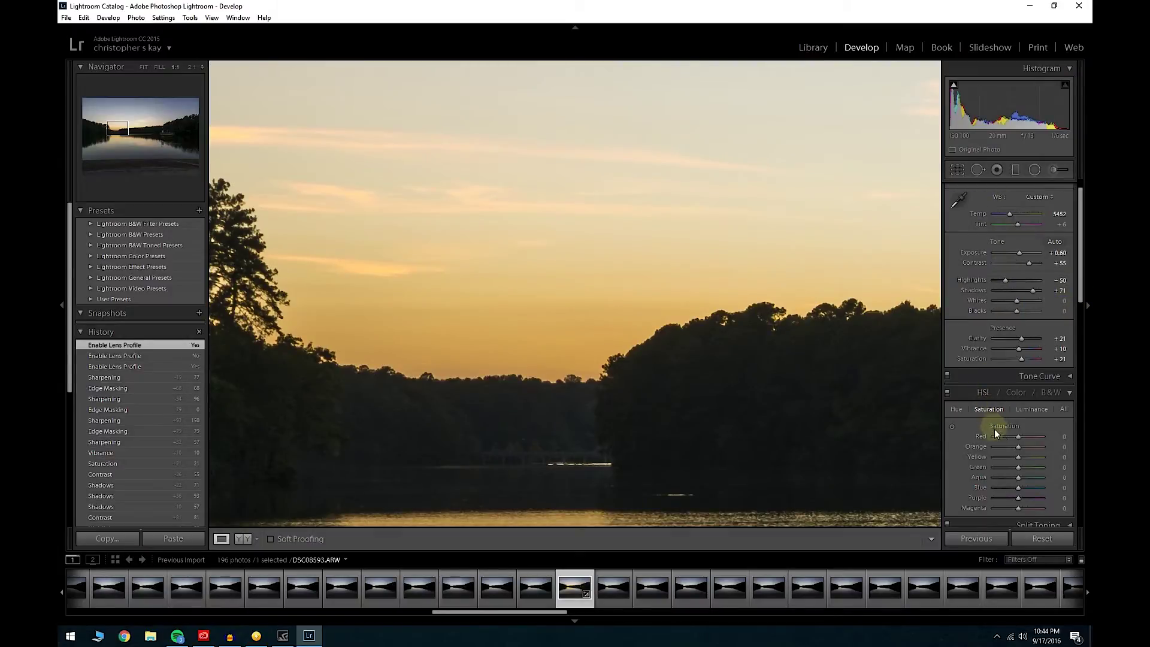
pyautogui.click(952, 427)
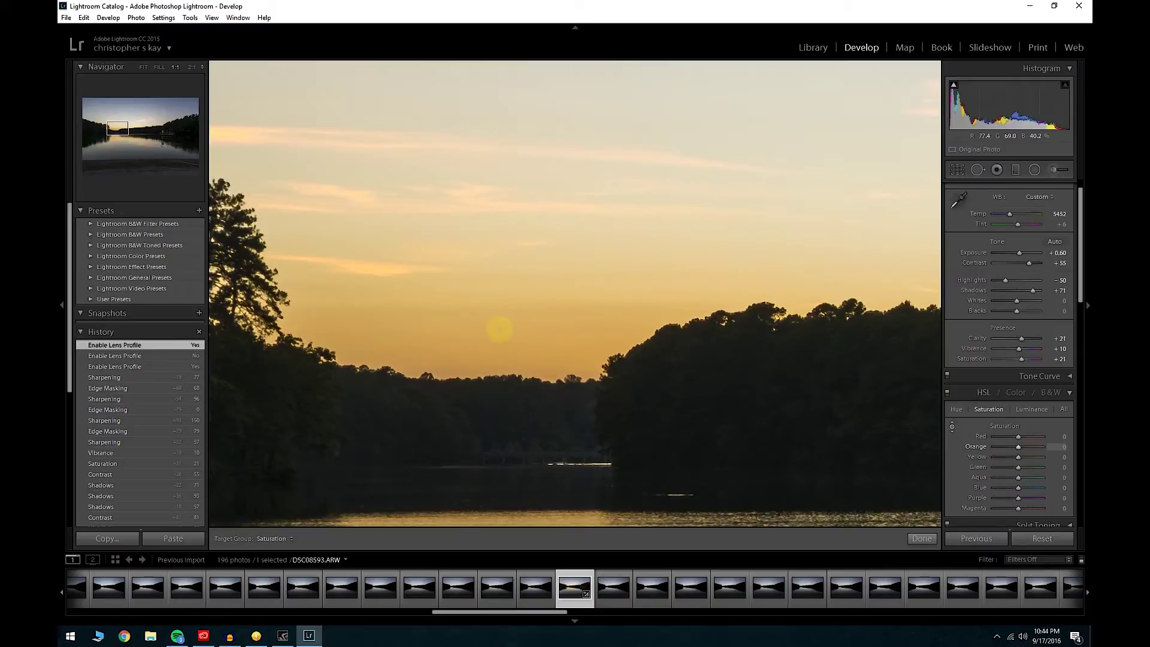
pyautogui.moveTo(500, 330); pyautogui.dragTo(516, 311)
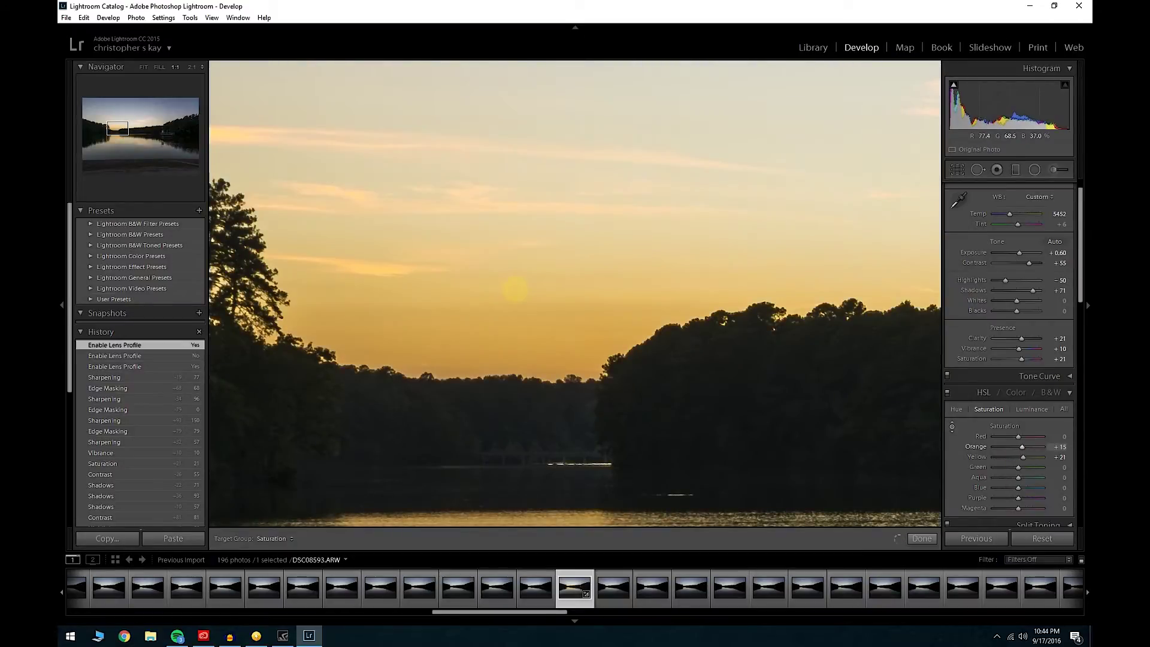
pyautogui.moveTo(517, 288); pyautogui.dragTo(525, 261)
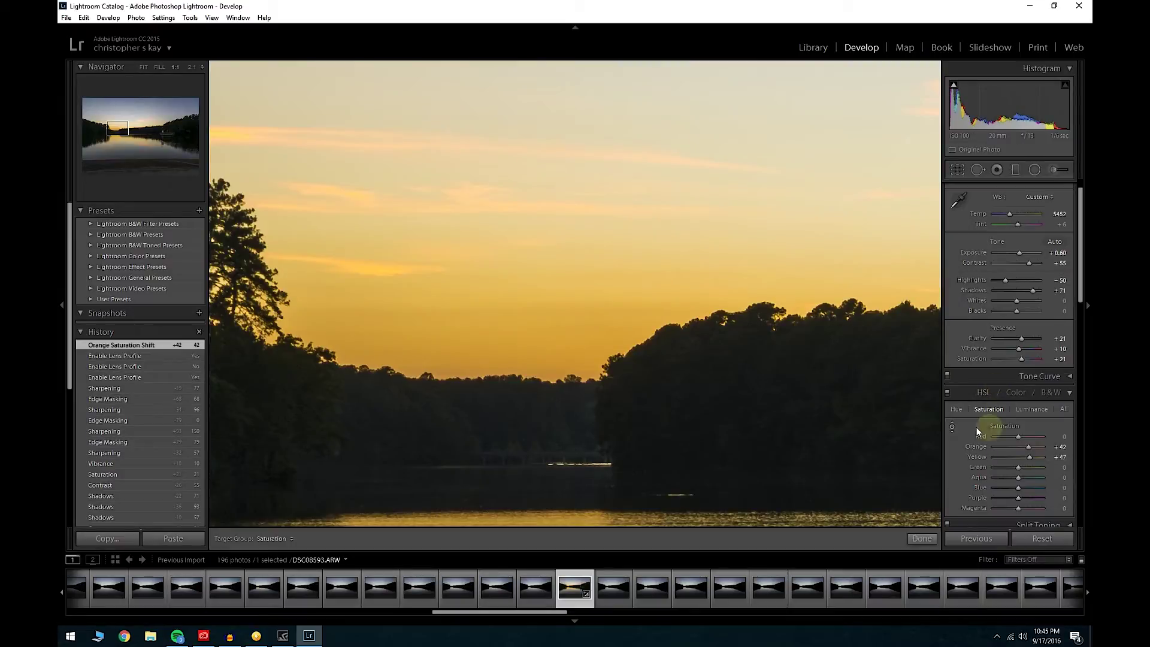
pyautogui.click(952, 427)
pyautogui.click(549, 286)
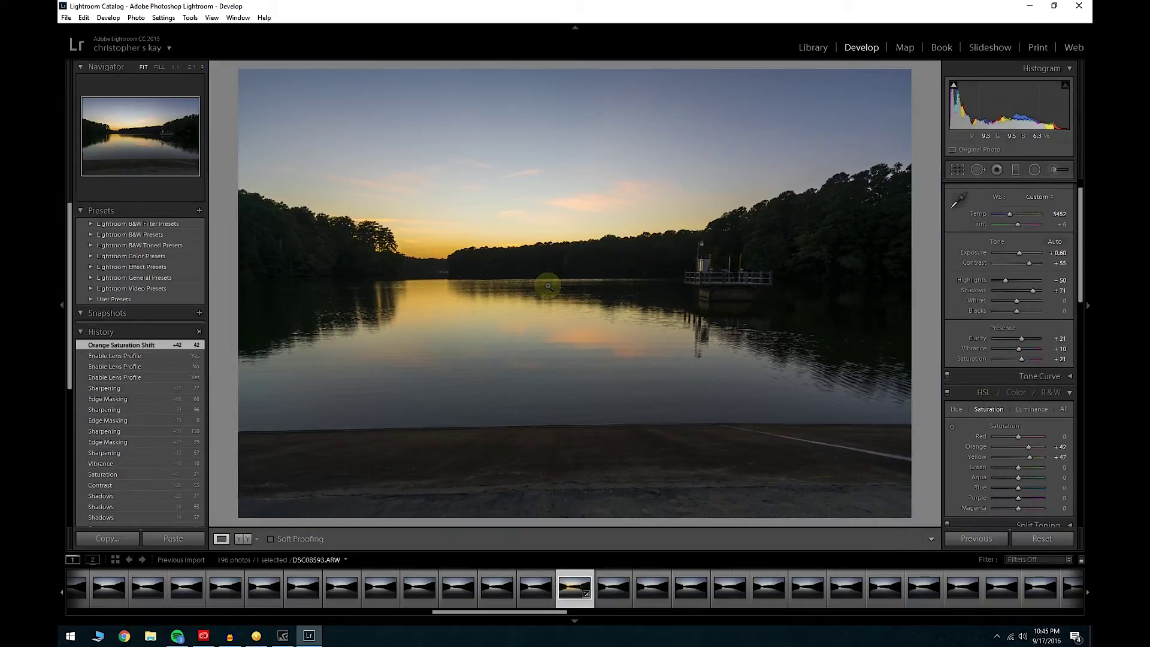
# Raise the sunset glow's HSL luminance to Orange +17 and Yellow +20 with the targeted adjustment tool at 1:1
pyautogui.click(412, 249)
pyautogui.click(1021, 360)
pyautogui.click(1028, 410)
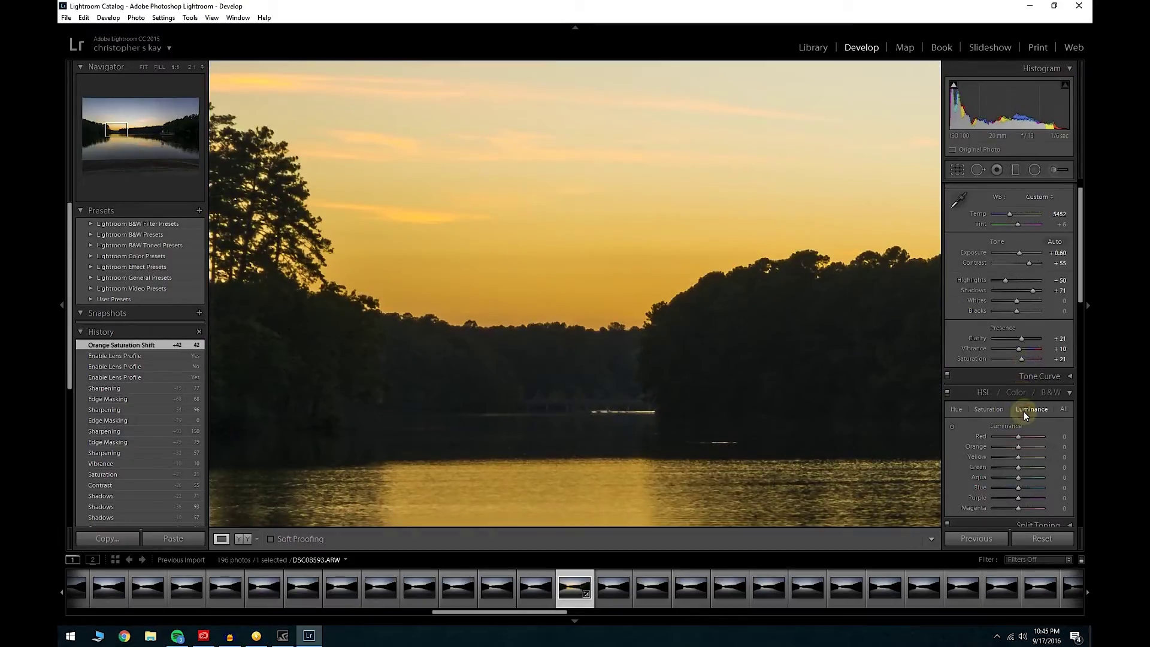
pyautogui.click(953, 427)
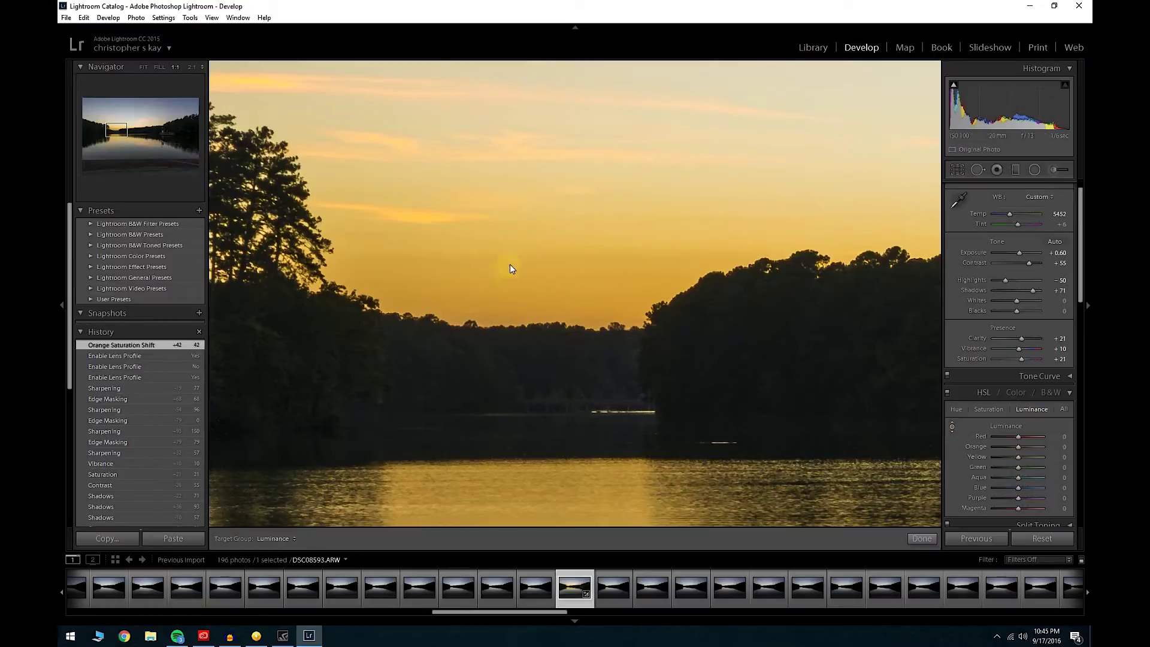
pyautogui.moveTo(536, 257); pyautogui.dragTo(543, 229)
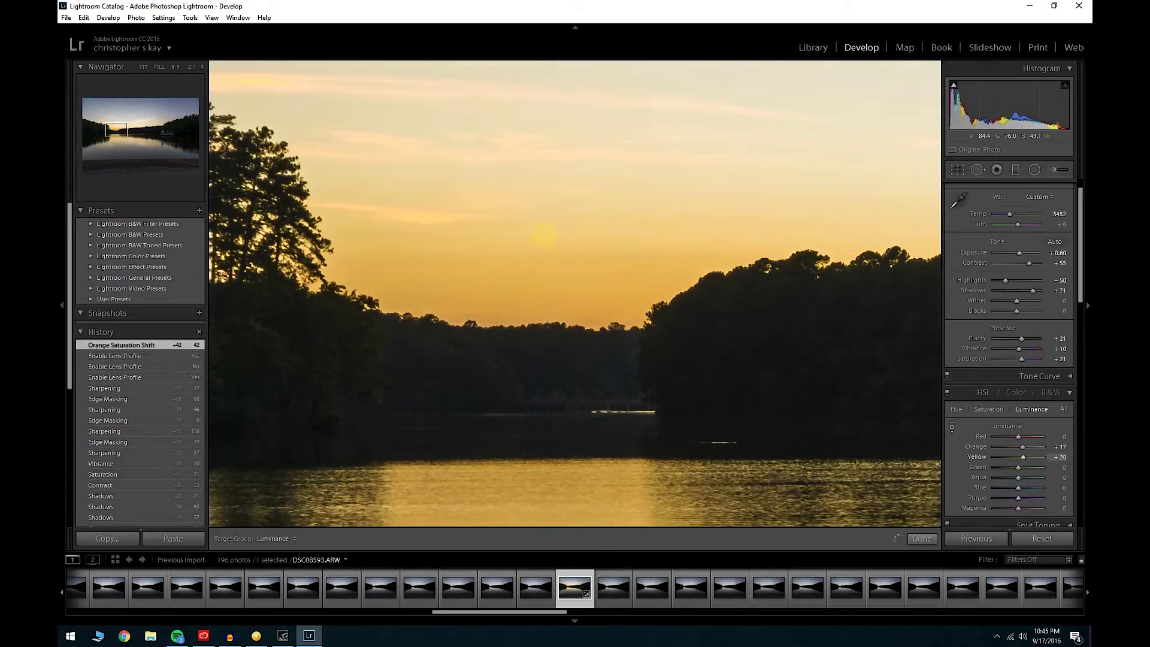
pyautogui.click(952, 427)
pyautogui.click(584, 258)
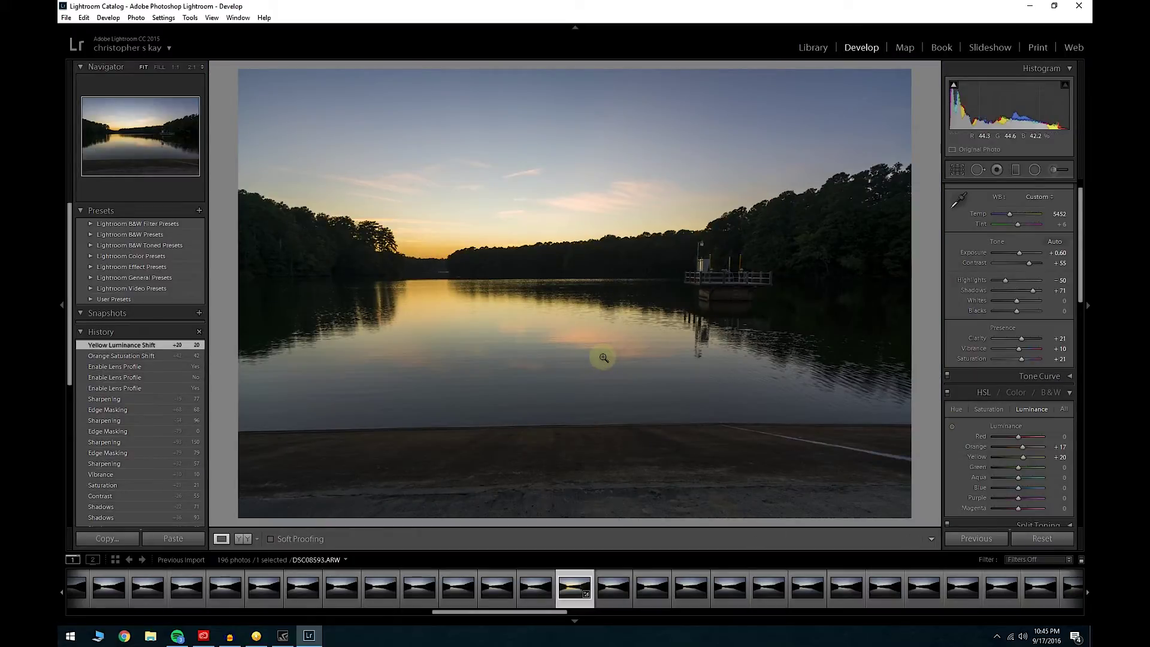
# Shift the upper sky's HSL hue to Aqua +26 and Blue +49, sampling the sky with the targeted adjustment tool
pyautogui.click(612, 138)
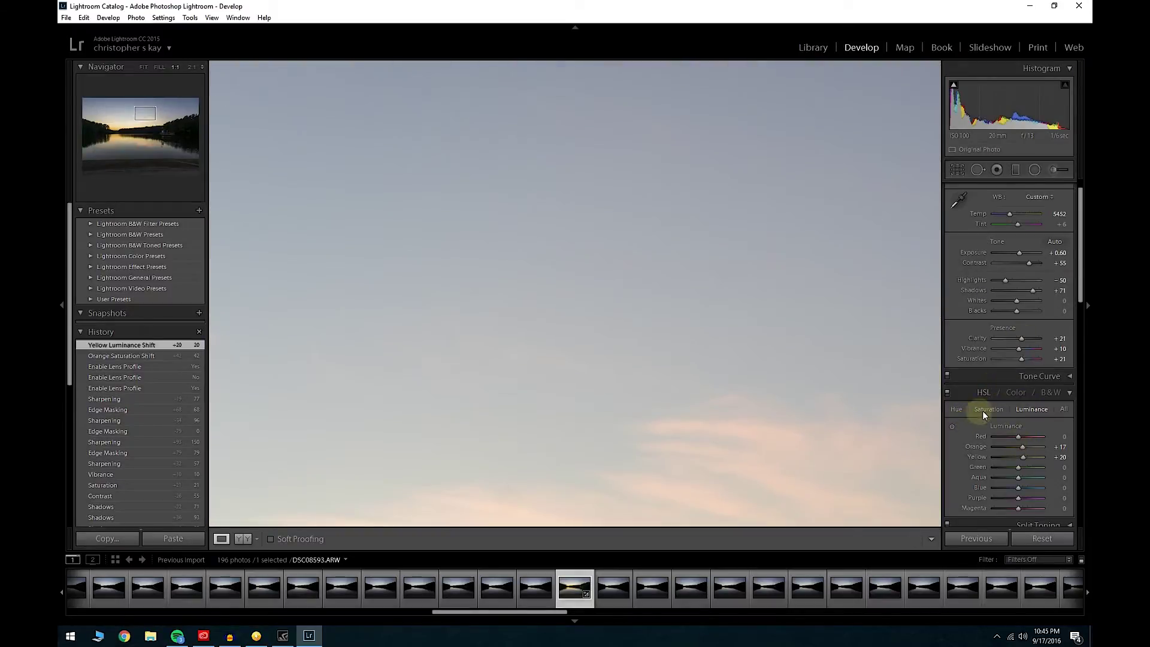
pyautogui.click(961, 411)
pyautogui.click(953, 428)
pyautogui.moveTo(576, 300); pyautogui.dragTo(574, 332)
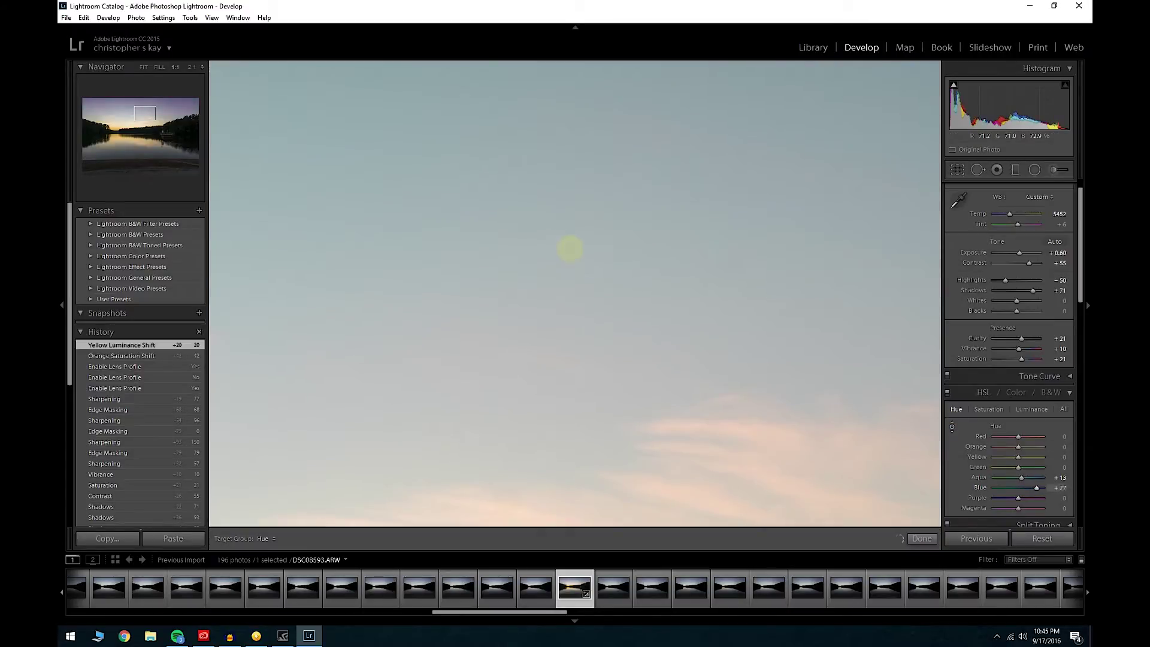
pyautogui.moveTo(570, 248); pyautogui.dragTo(572, 204)
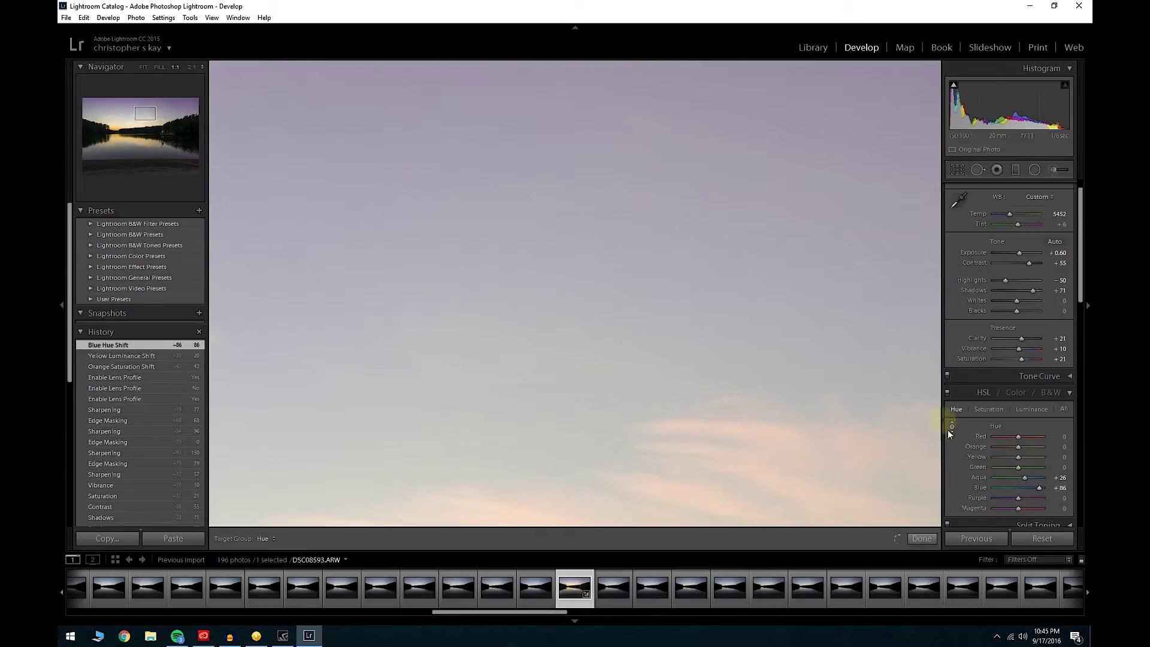
pyautogui.moveTo(1033, 492); pyautogui.dragTo(1031, 490)
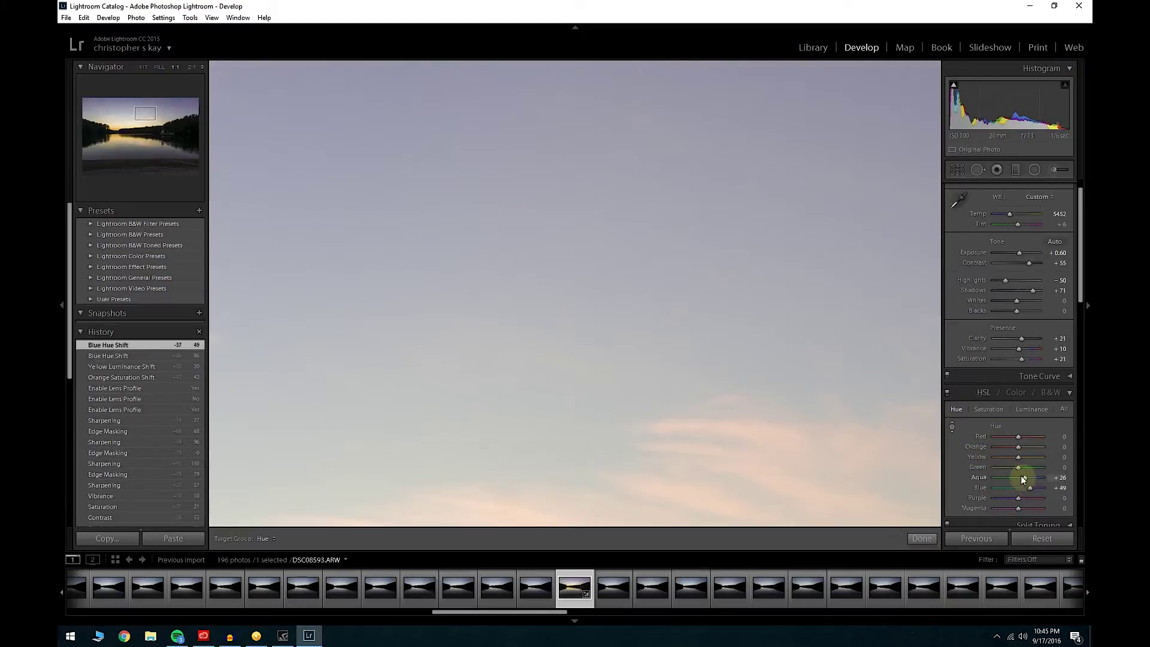
pyautogui.click(953, 426)
pyautogui.click(653, 298)
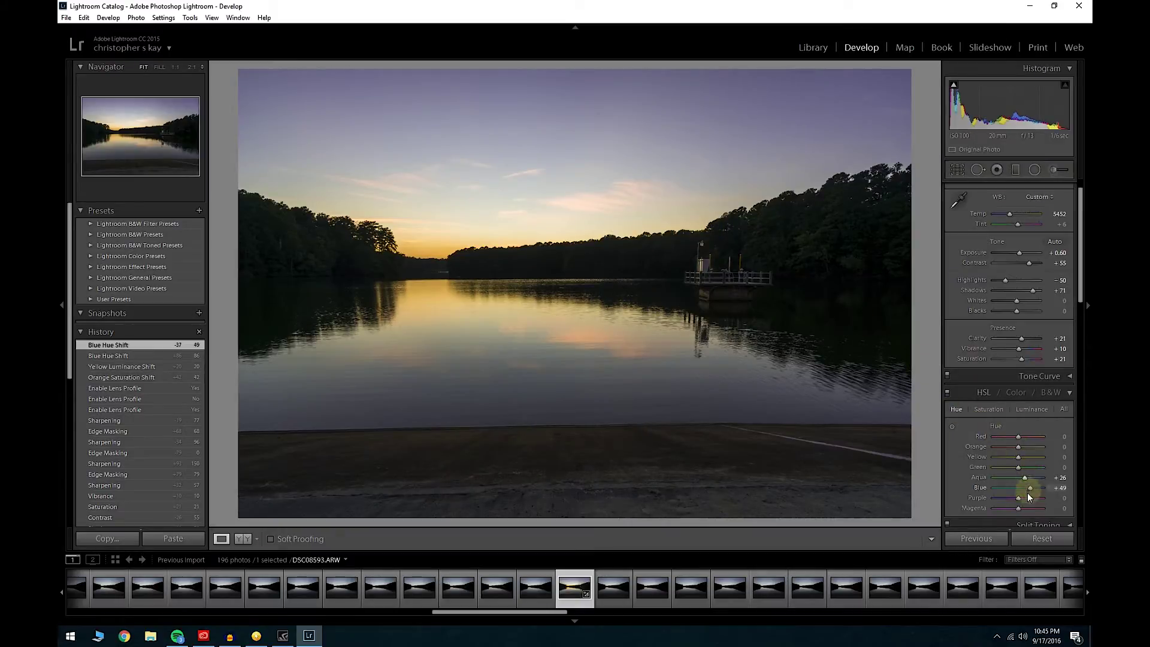
# Set the Purple hue to -18, Blue saturation to +9 and Magenta saturation to -24
pyautogui.moveTo(1011, 497); pyautogui.dragTo(1014, 498)
pyautogui.click(999, 409)
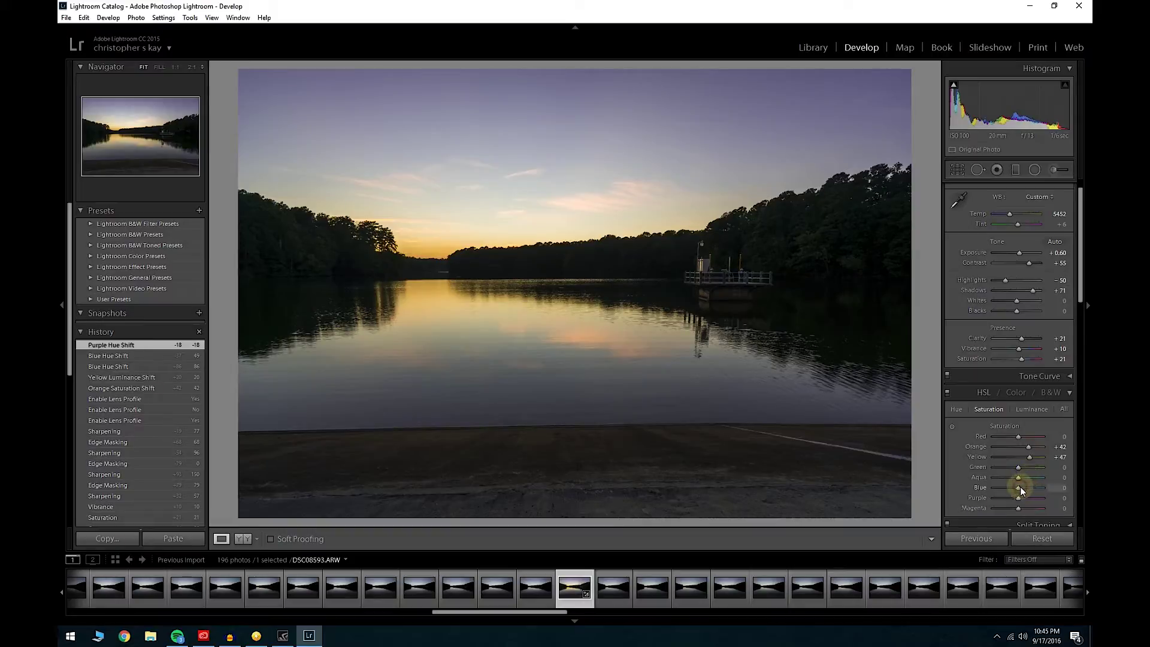
pyautogui.moveTo(1020, 486); pyautogui.dragTo(1014, 510)
# Set the Blue luminance to -69 and inspect the clouds and upper sky at 1:1
pyautogui.click(1031, 410)
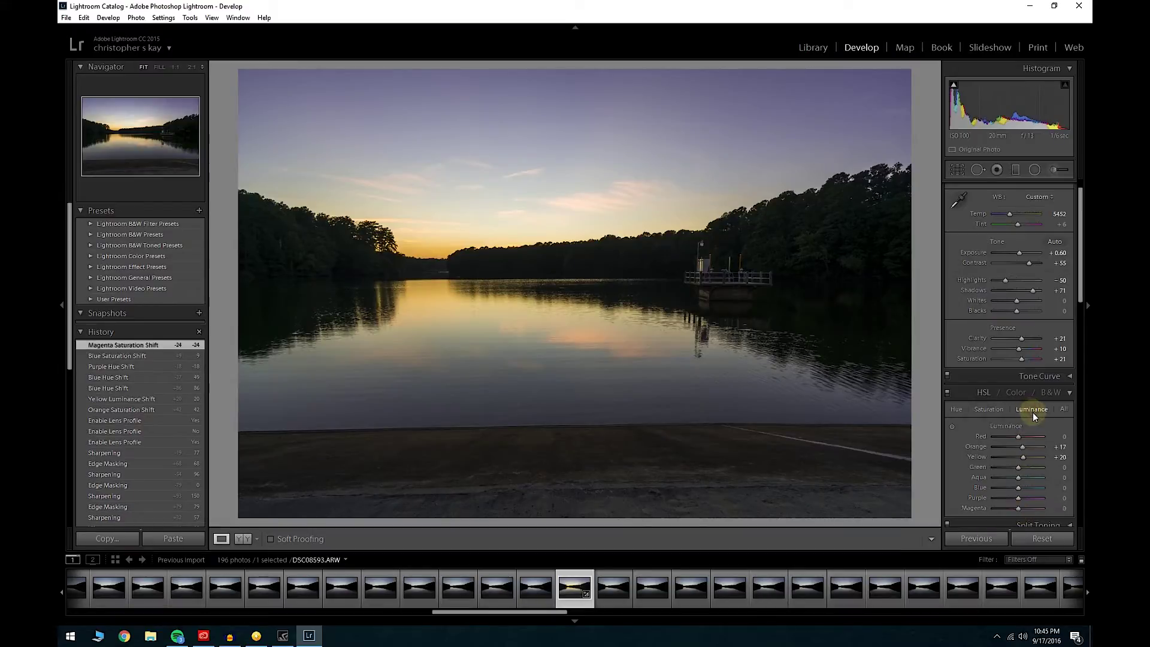
pyautogui.moveTo(1020, 486)
pyautogui.mouseDown()
pyautogui.moveTo(1035, 488)
pyautogui.moveTo(999, 490)
pyautogui.mouseUp()
pyautogui.click(488, 172)
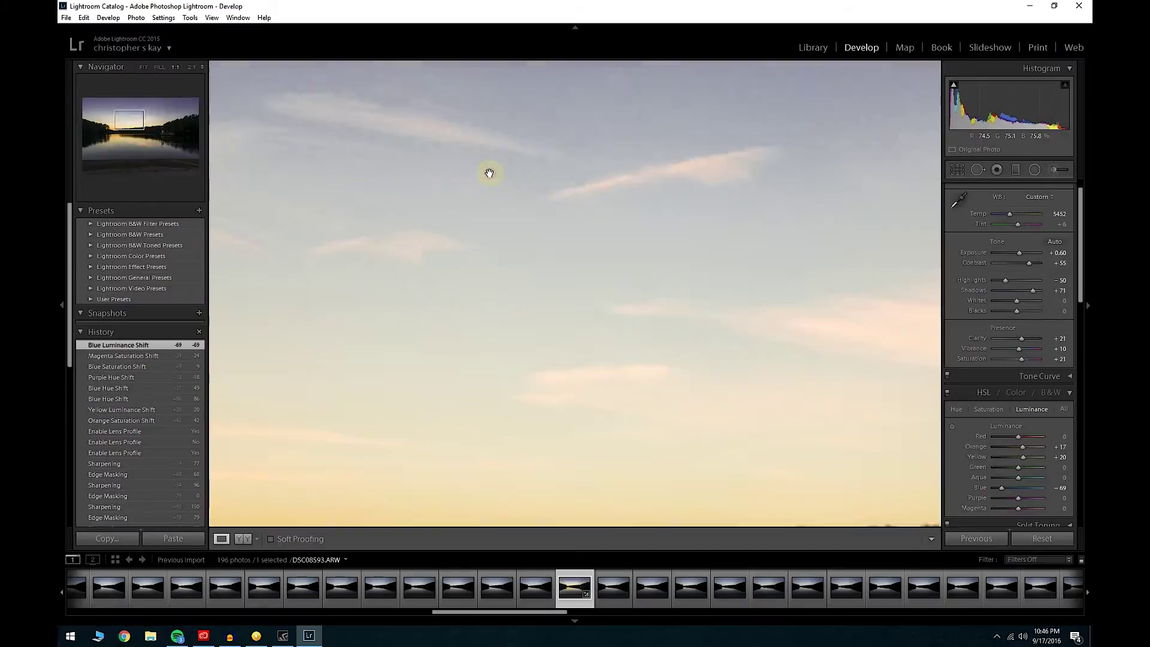
pyautogui.click(488, 172)
pyautogui.click(492, 172)
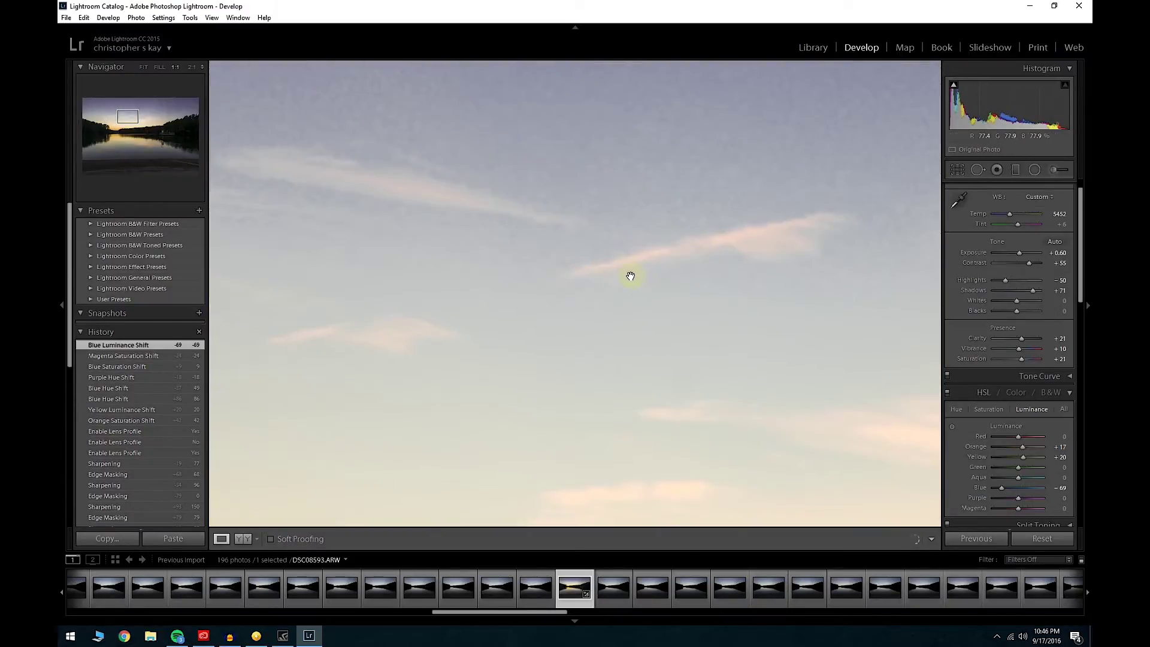
pyautogui.moveTo(457, 187); pyautogui.dragTo(557, 295)
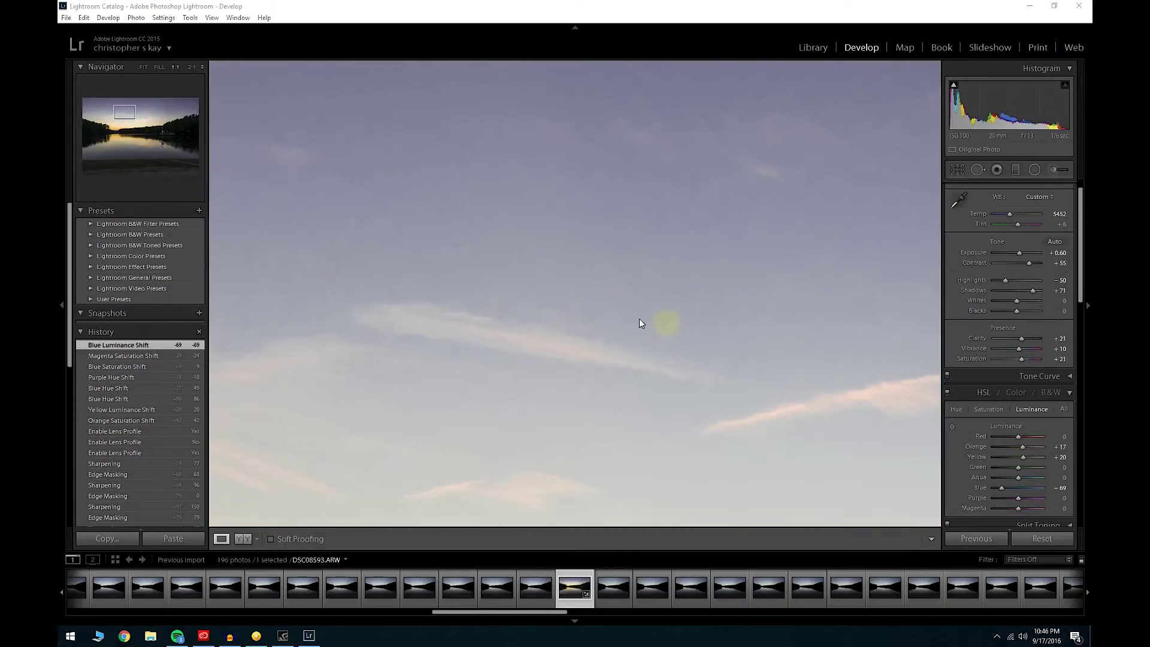
pyautogui.moveTo(361, 189); pyautogui.dragTo(716, 375)
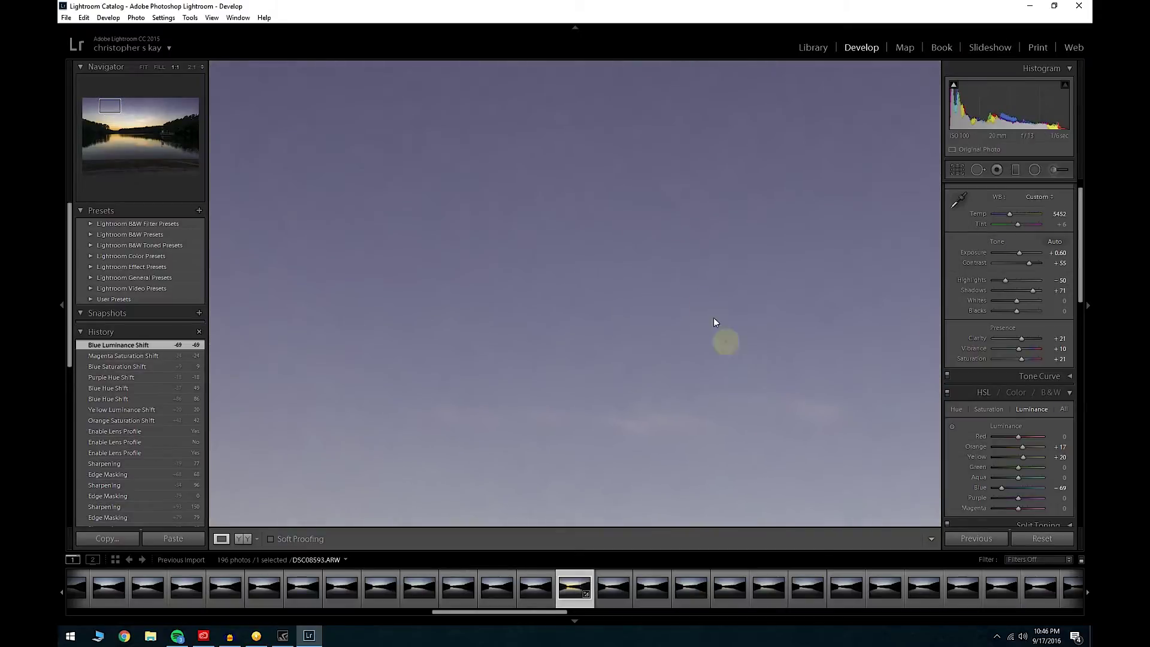
pyautogui.click(638, 306)
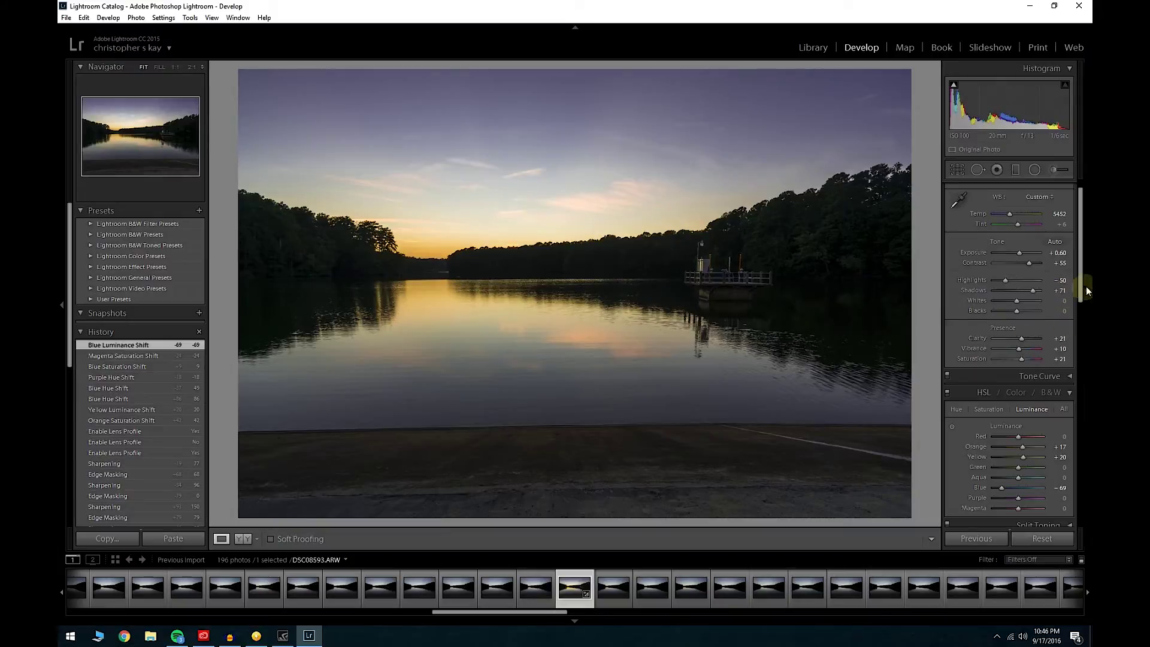
# Straighten the photo to an angle of 0.61 and crop thin strips off the upper sky and the lower foreground
pyautogui.scroll(-1, 1084, 291)
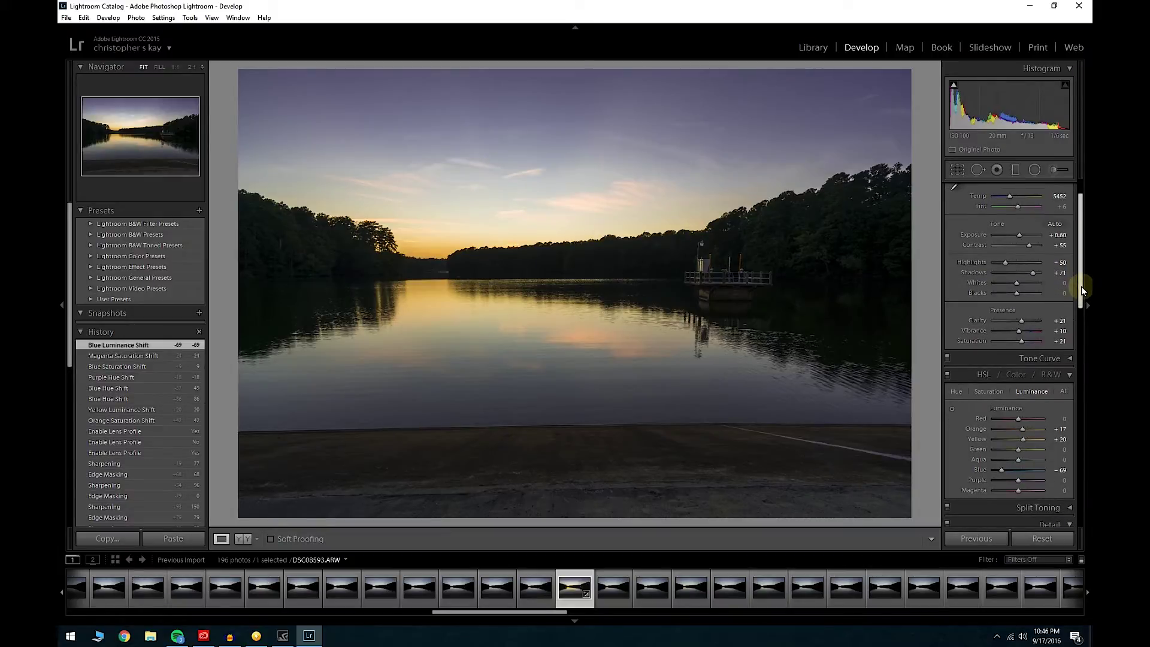
pyautogui.click(956, 171)
pyautogui.moveTo(676, 522); pyautogui.dragTo(649, 506)
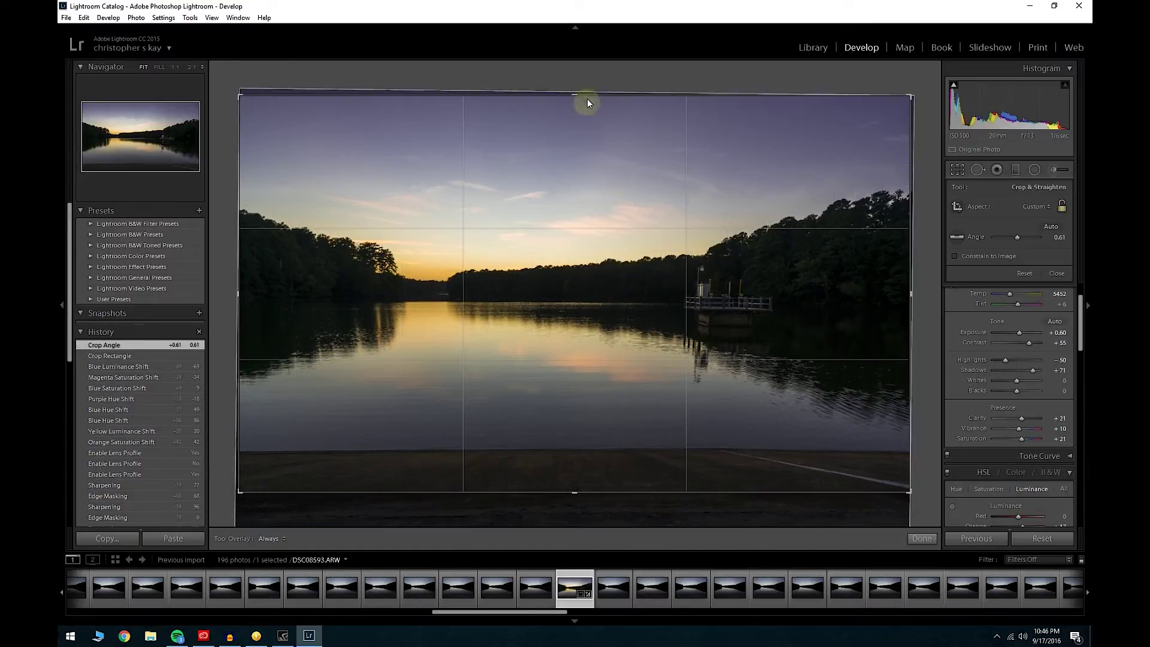
pyautogui.moveTo(589, 99); pyautogui.dragTo(588, 103)
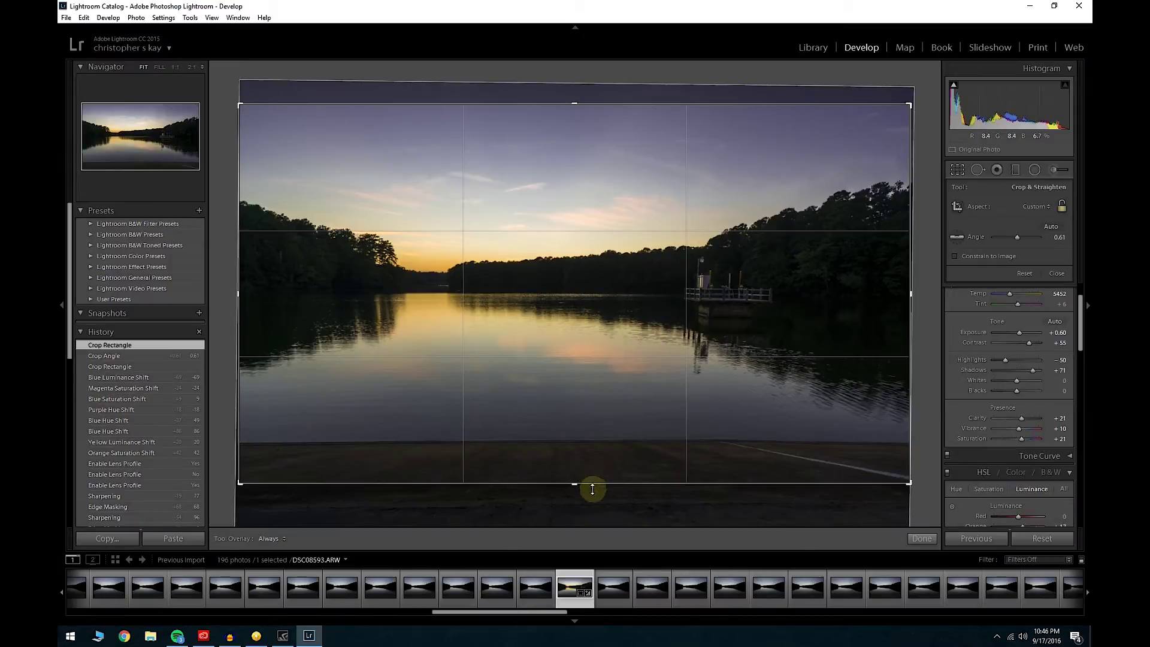
pyautogui.moveTo(908, 459); pyautogui.dragTo(907, 457)
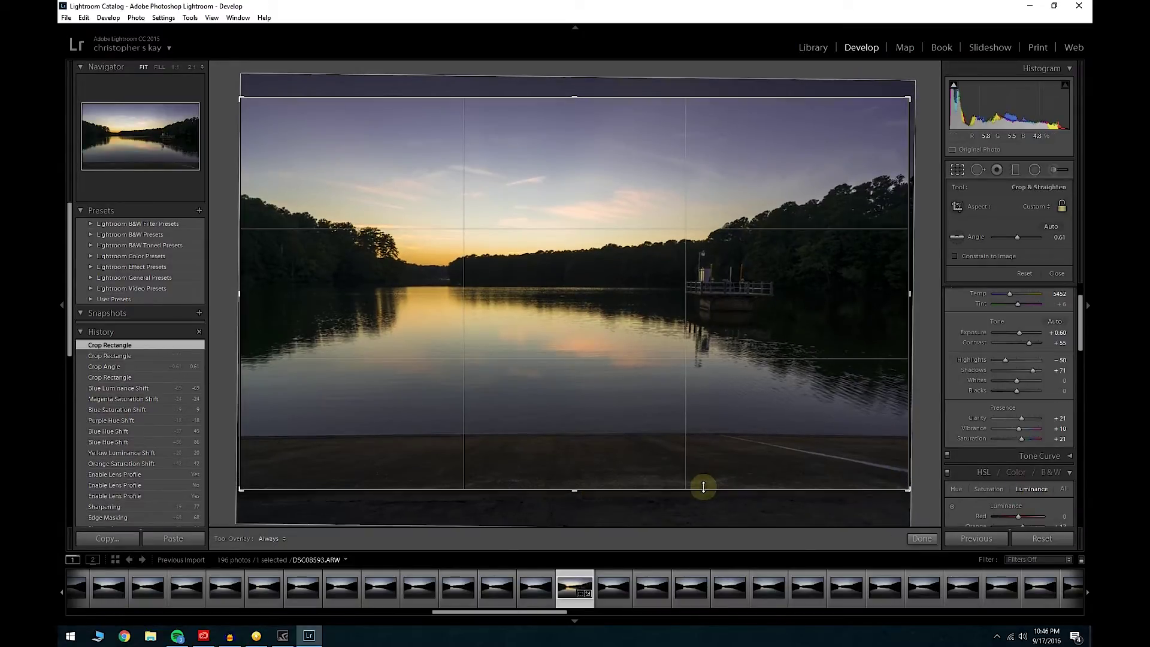
pyautogui.click(703, 487)
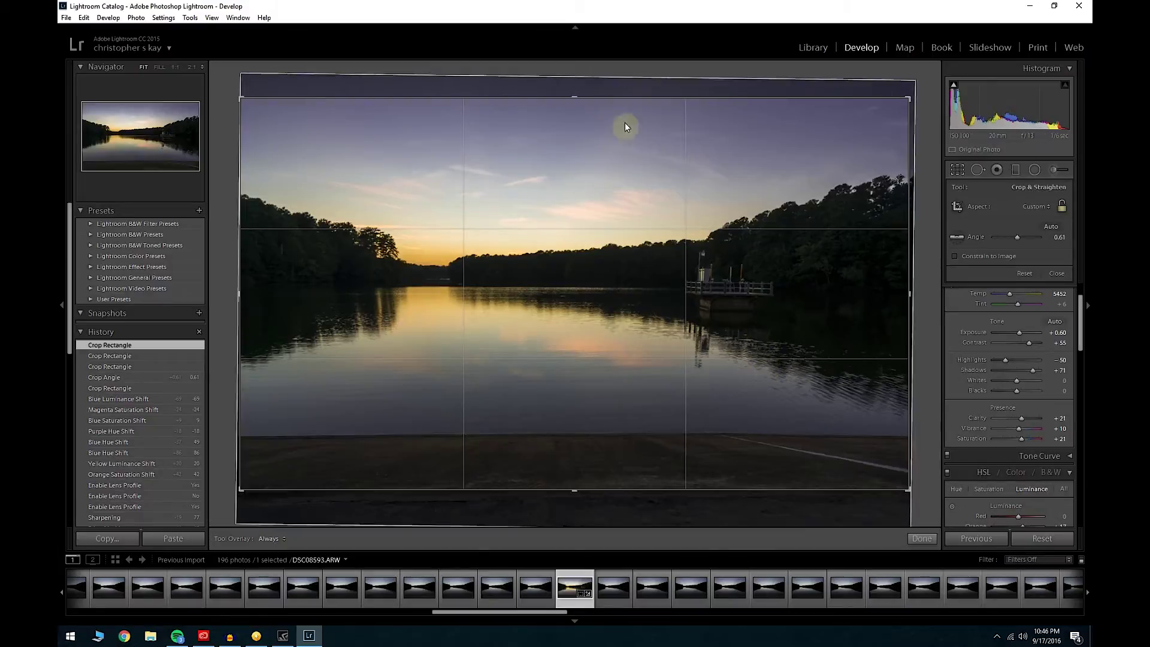
pyautogui.moveTo(622, 97); pyautogui.dragTo(620, 92)
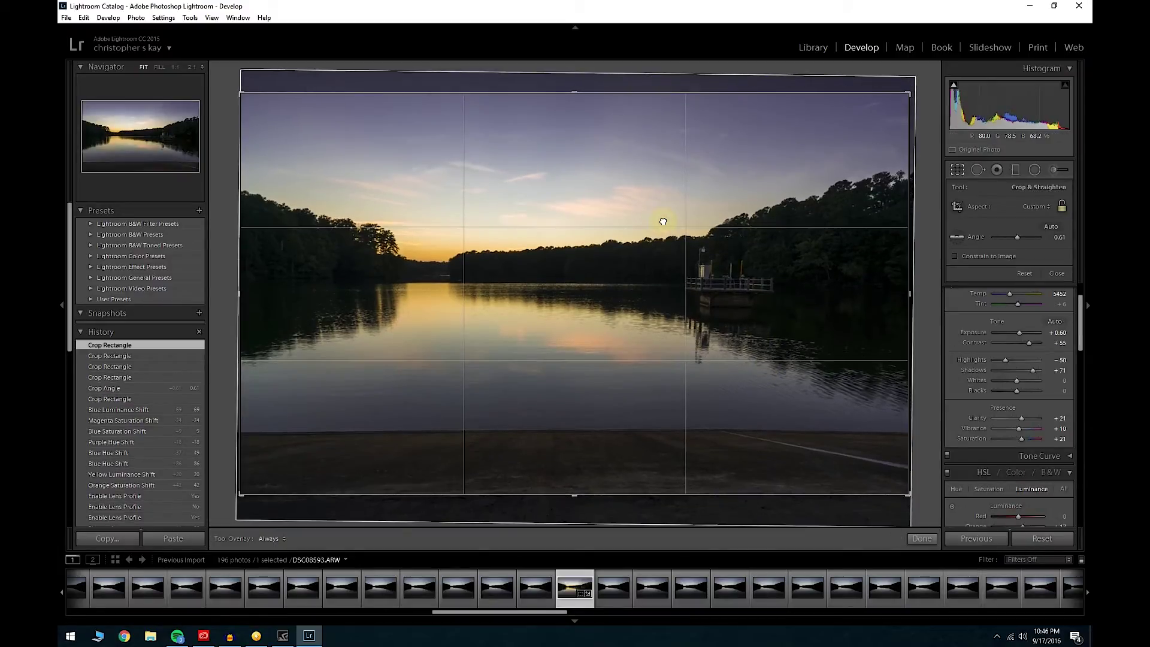
pyautogui.moveTo(629, 495); pyautogui.dragTo(629, 499)
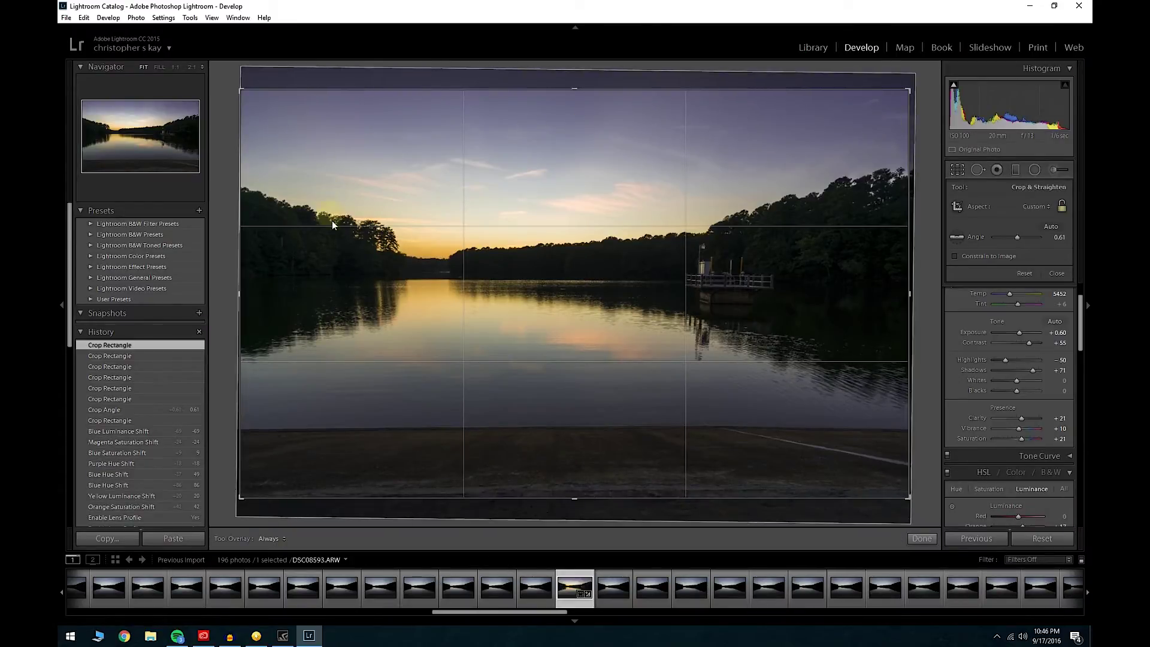
pyautogui.doubleClick(470, 279)
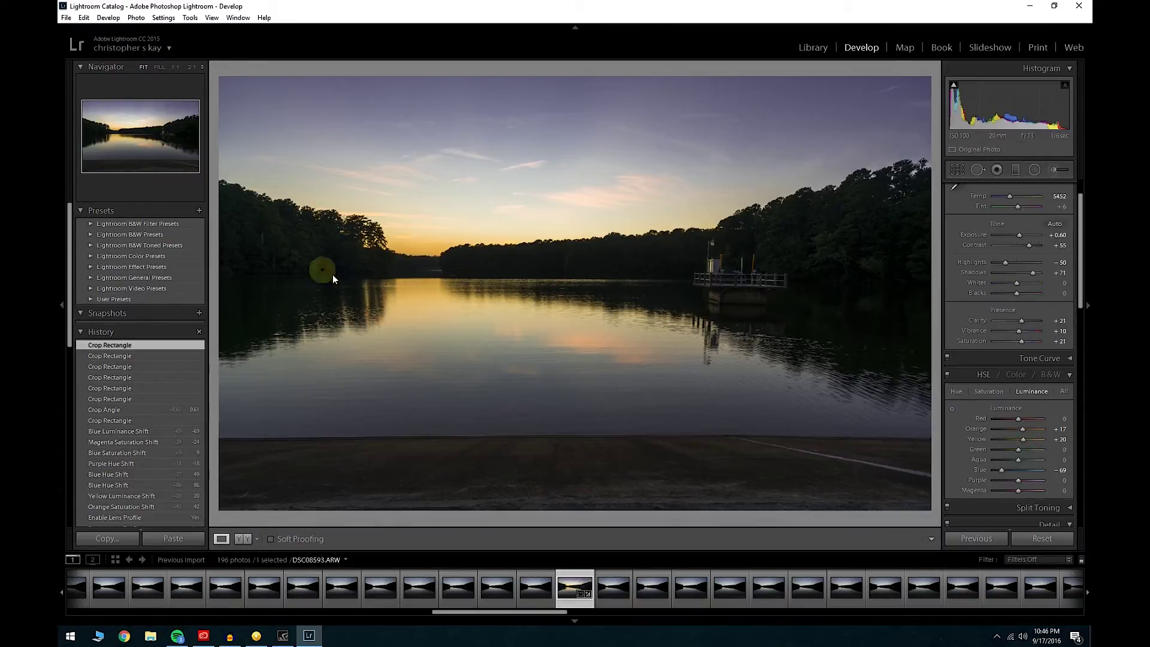
# Reopen the crop, shift the photo slightly left and up within the crop frame, and apply it
pyautogui.click(957, 170)
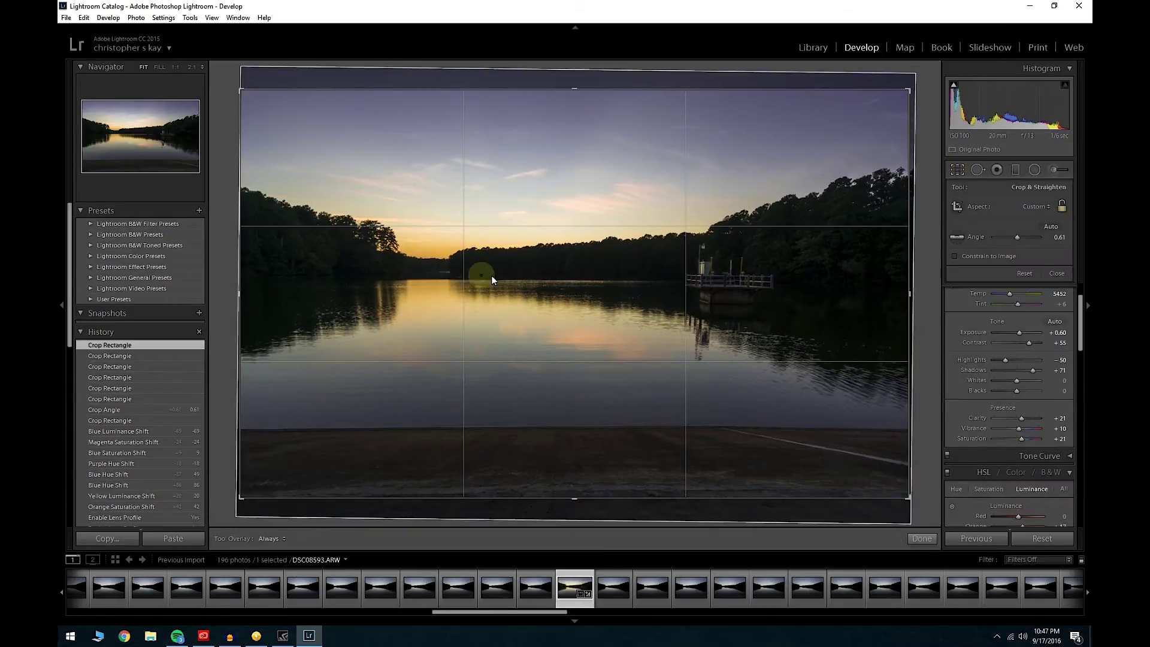
pyautogui.moveTo(640, 271)
pyautogui.mouseDown()
pyautogui.moveTo(639, 257)
pyautogui.moveTo(635, 269)
pyautogui.mouseUp()
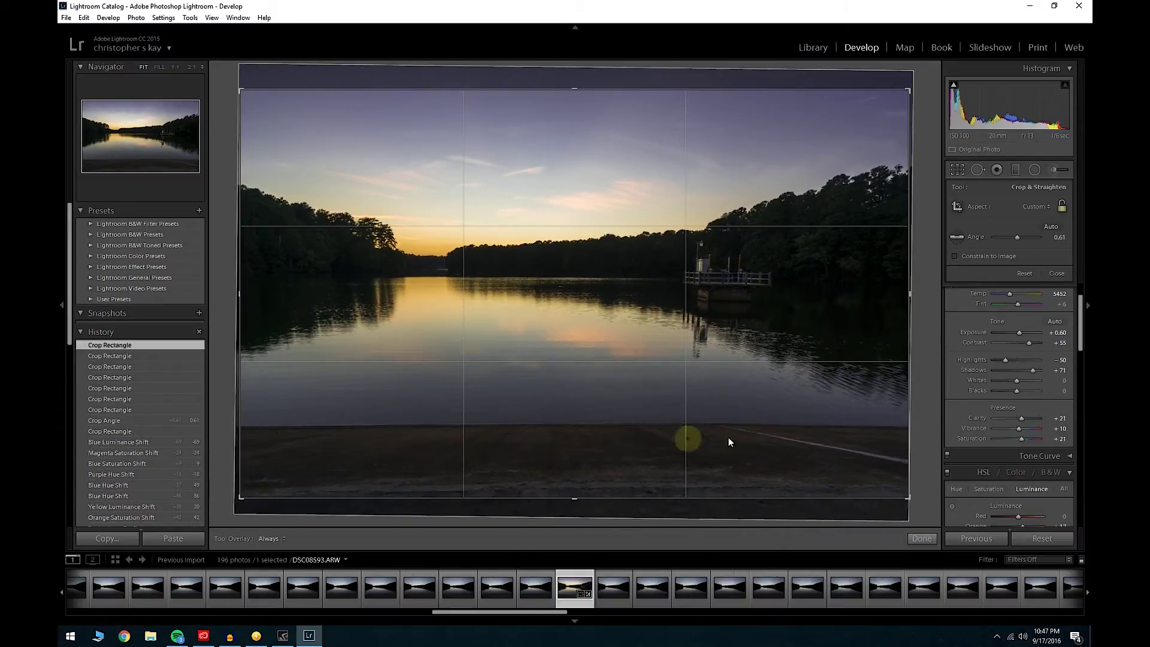
pyautogui.press('Return')
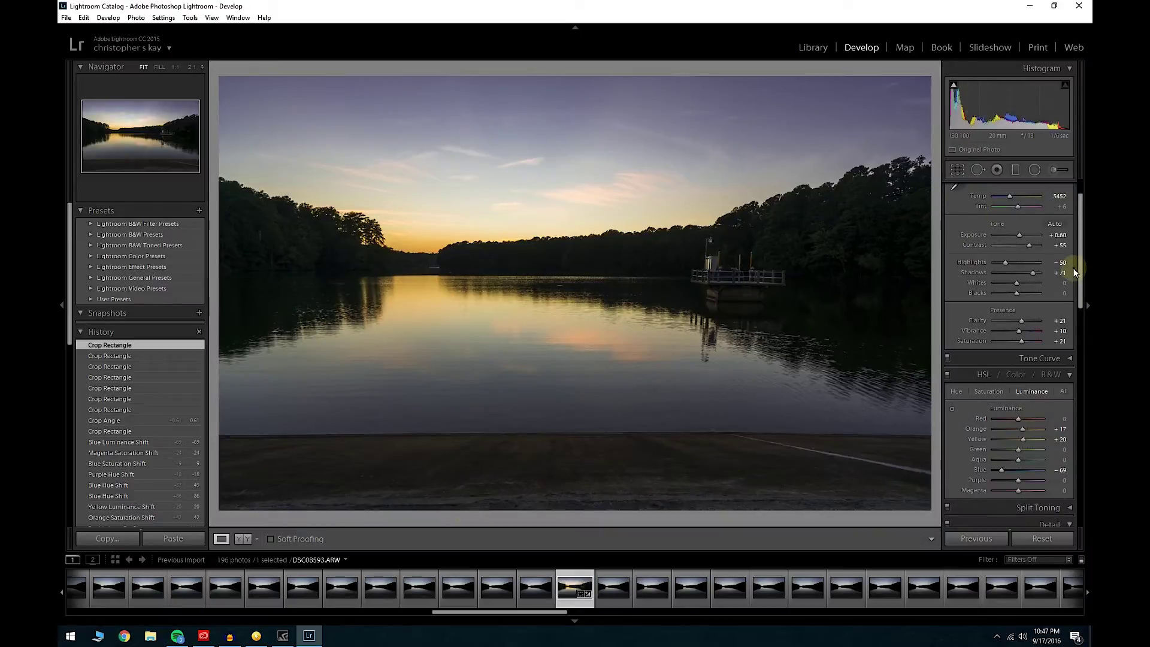
# Lower the Basic tone settings to Contrast +38 and Shadows +62
pyautogui.moveTo(1082, 276); pyautogui.dragTo(1087, 493)
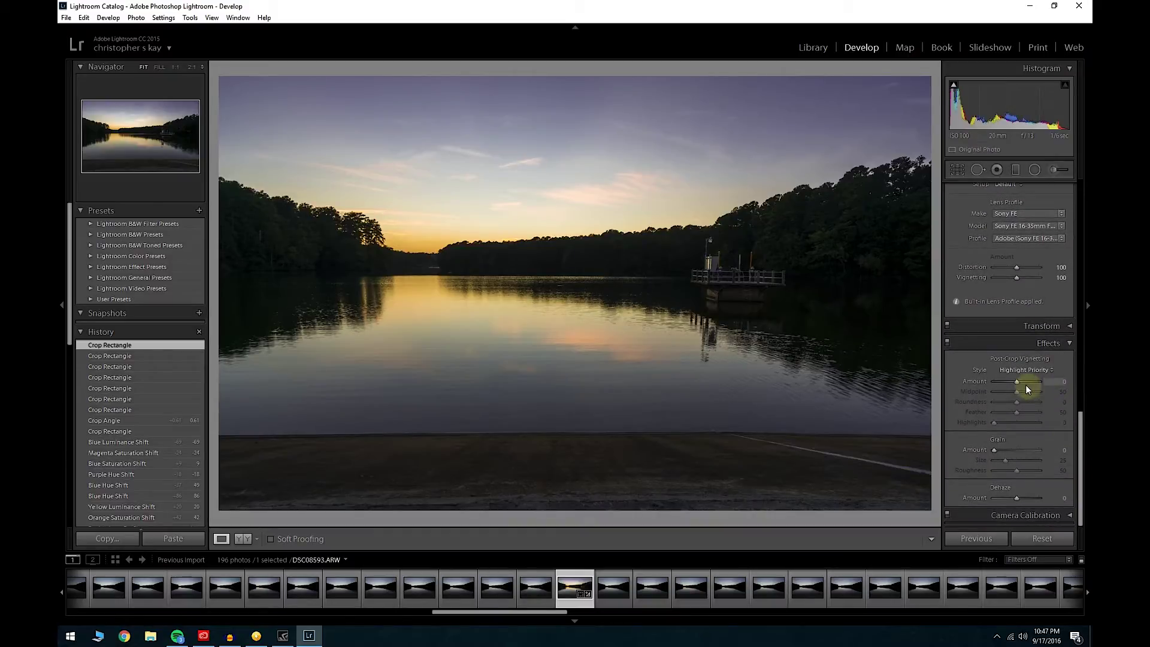
pyautogui.moveTo(1080, 425); pyautogui.dragTo(1067, 216)
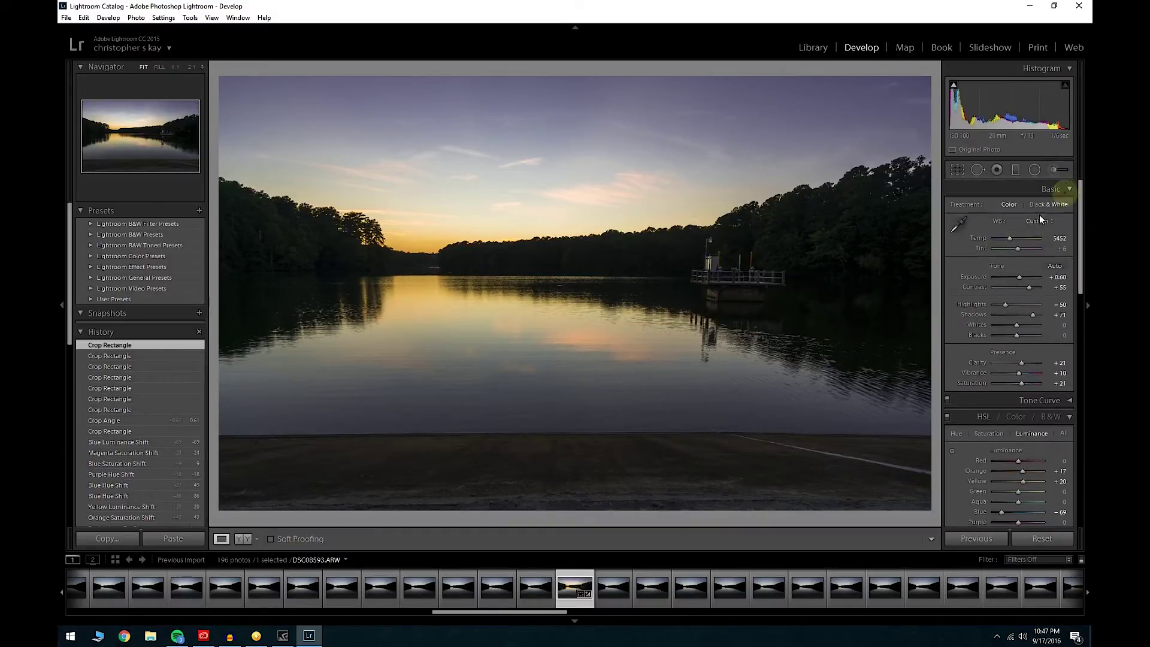
pyautogui.moveTo(1029, 296); pyautogui.dragTo(1036, 315)
pyautogui.moveTo(1081, 256); pyautogui.dragTo(1088, 219)
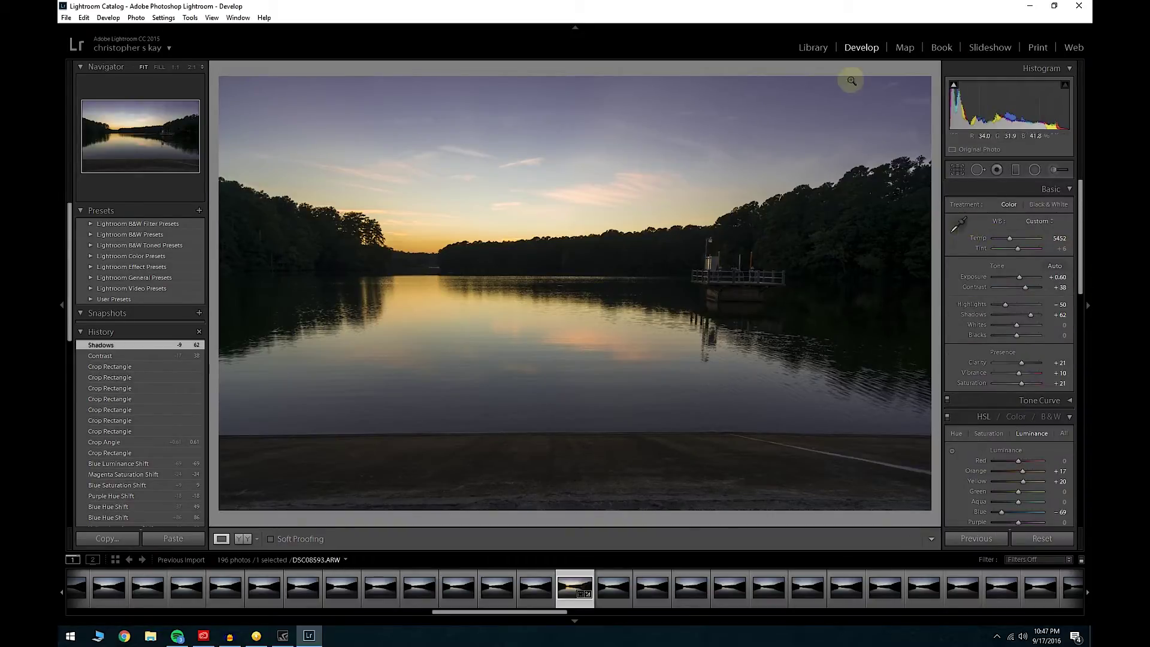
# Switch to the Library and compare the edited frame with the unedited frame just before it in full view
pyautogui.click(813, 47)
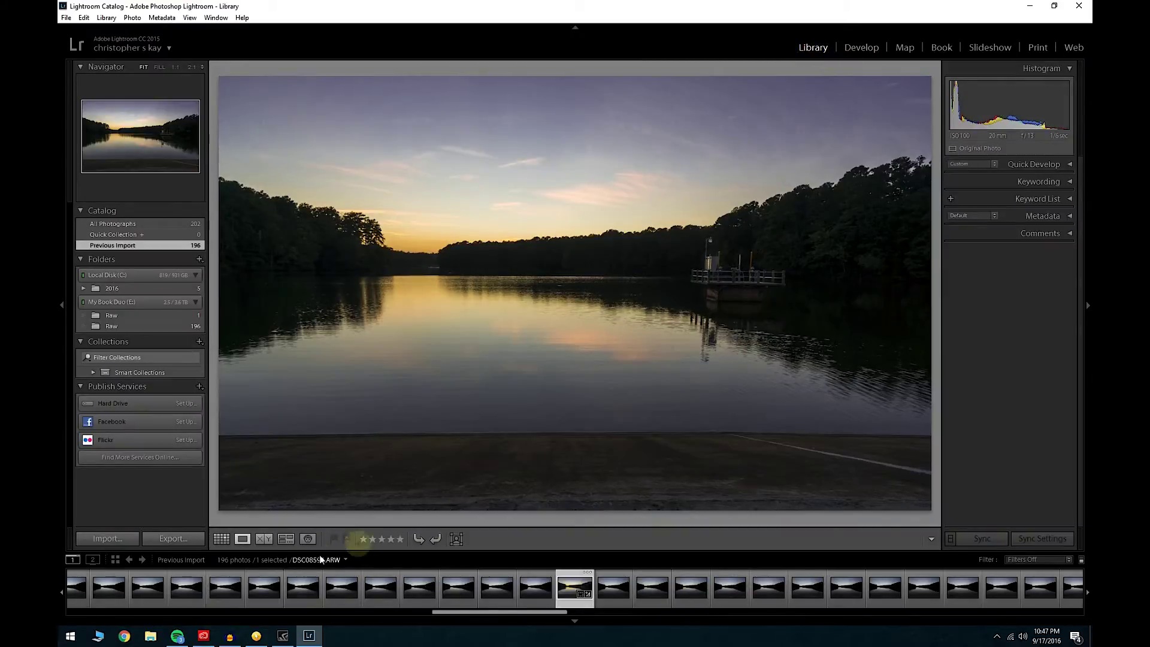
pyautogui.click(222, 539)
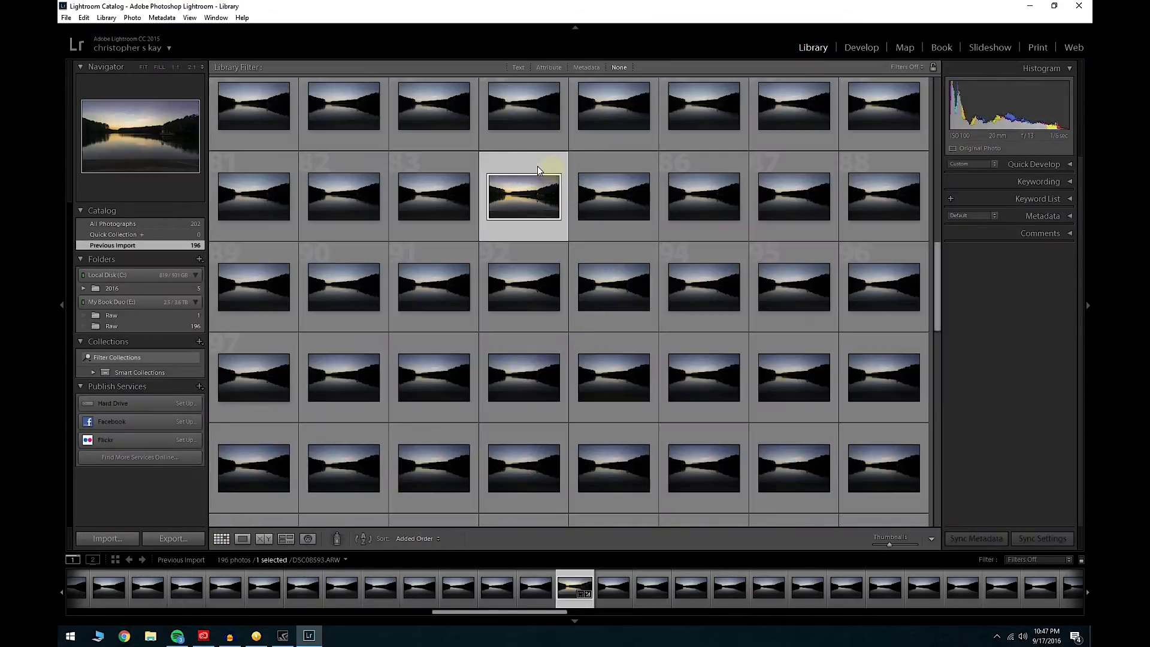
pyautogui.doubleClick(417, 195)
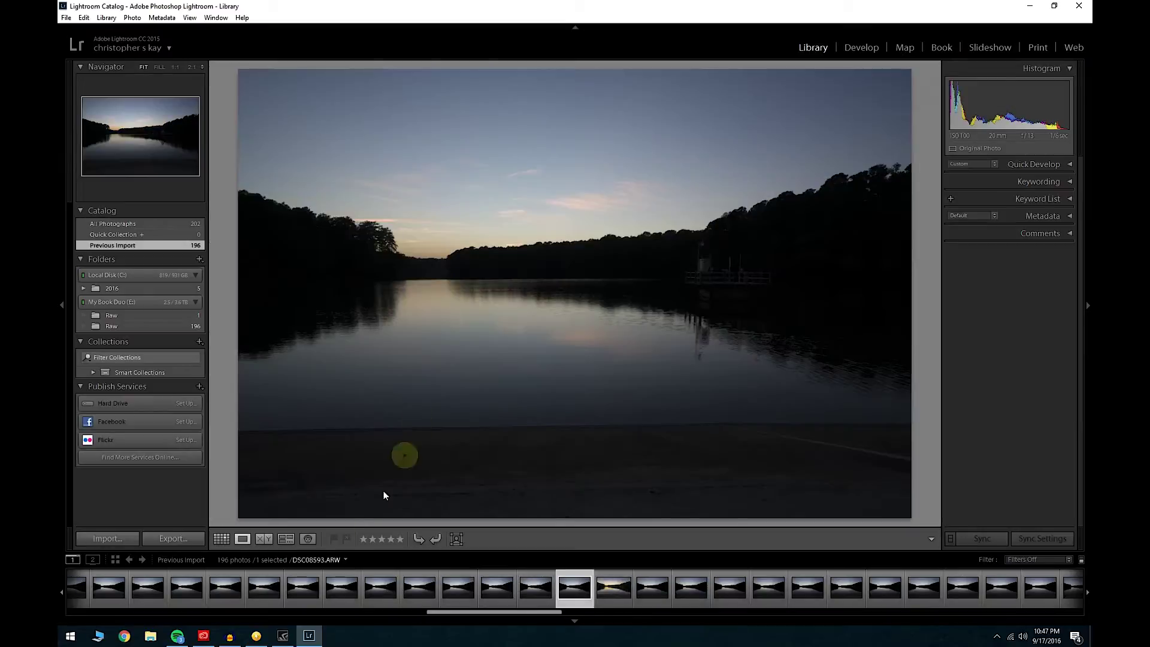
pyautogui.click(219, 543)
pyautogui.doubleClick(503, 195)
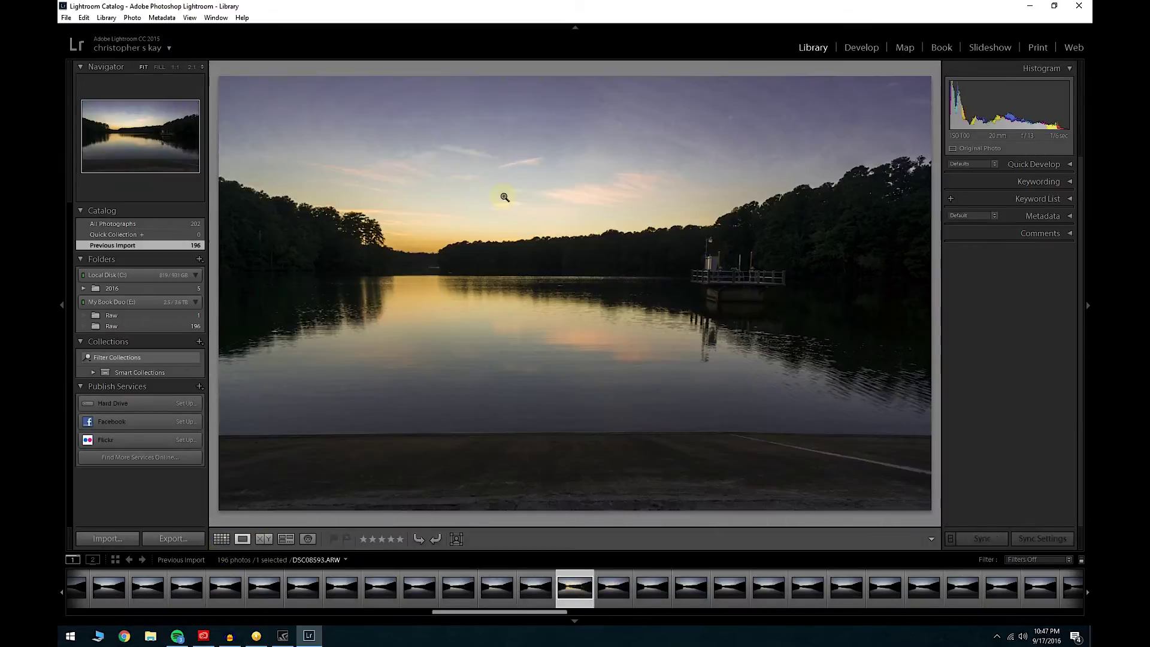
# Copy all develop settings from the edited frame in the grid, including lens corrections, local adjustments, transform, spot removal and crop
pyautogui.click(222, 539)
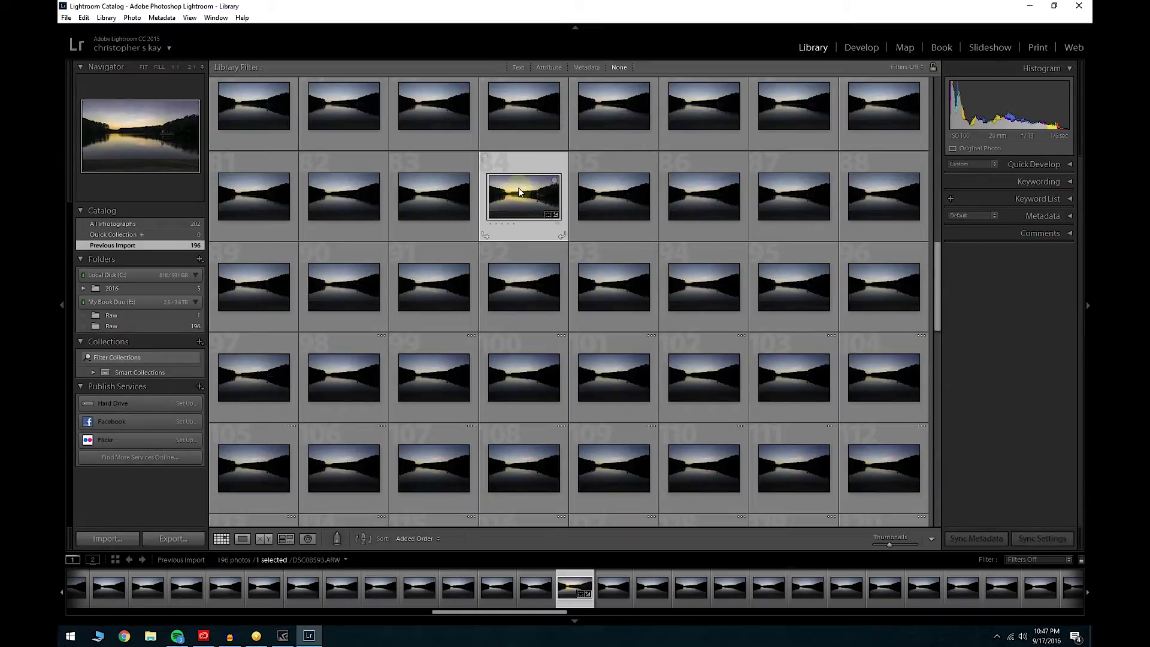
pyautogui.rightClick(533, 194)
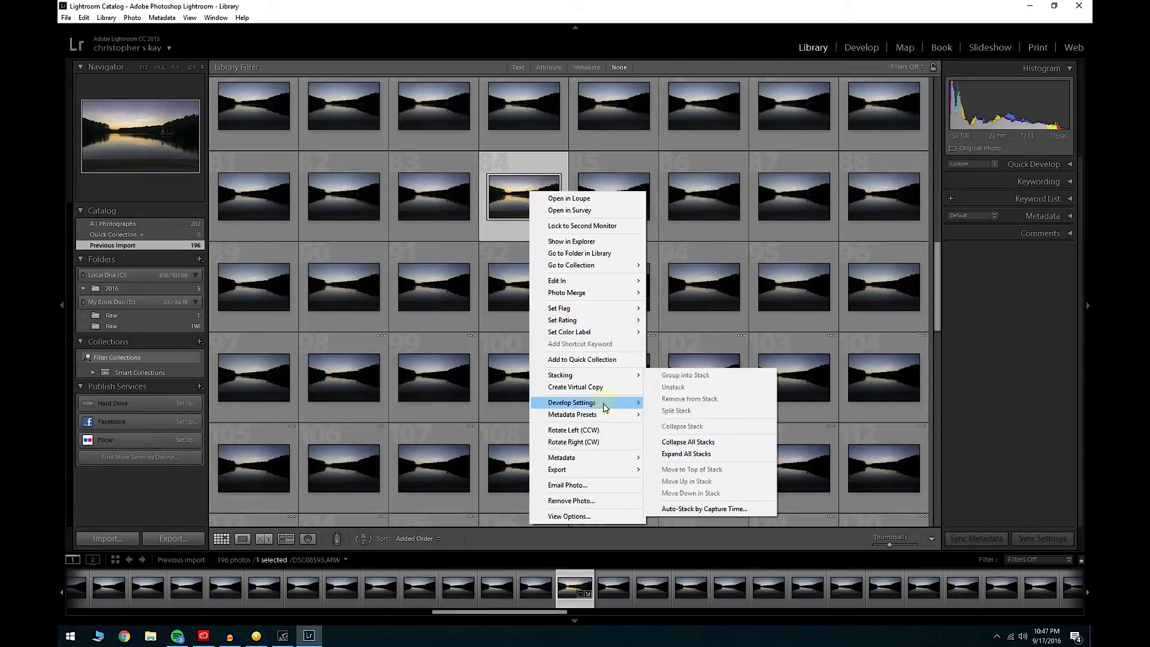
pyautogui.moveTo(603, 408)
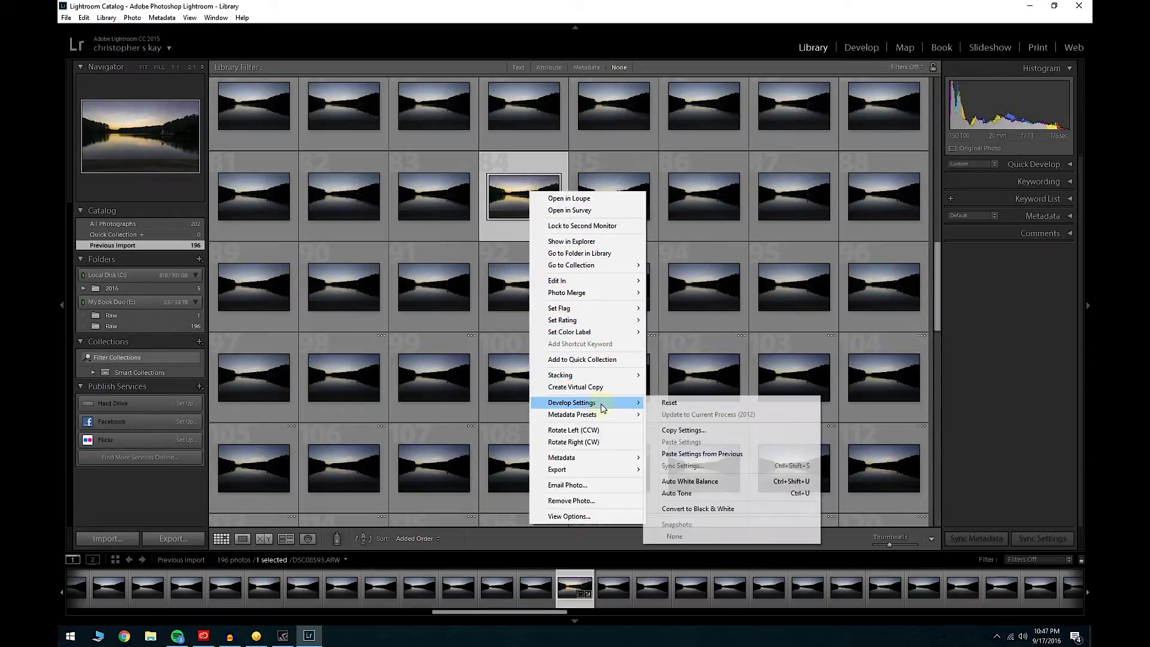
pyautogui.click(698, 431)
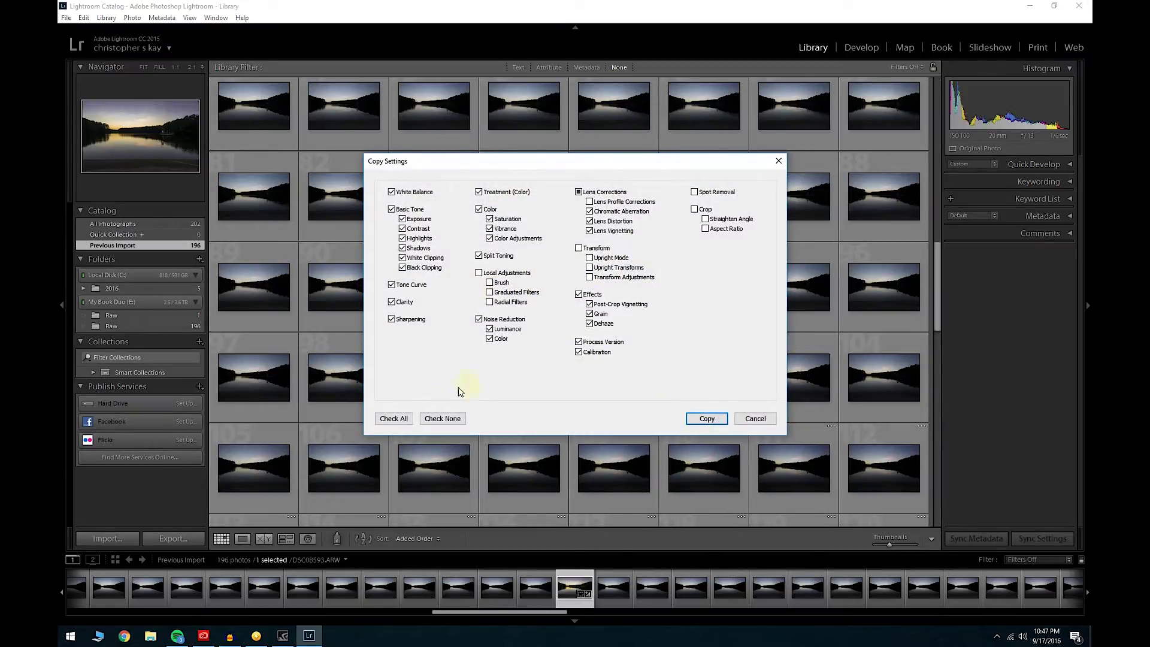
pyautogui.click(394, 418)
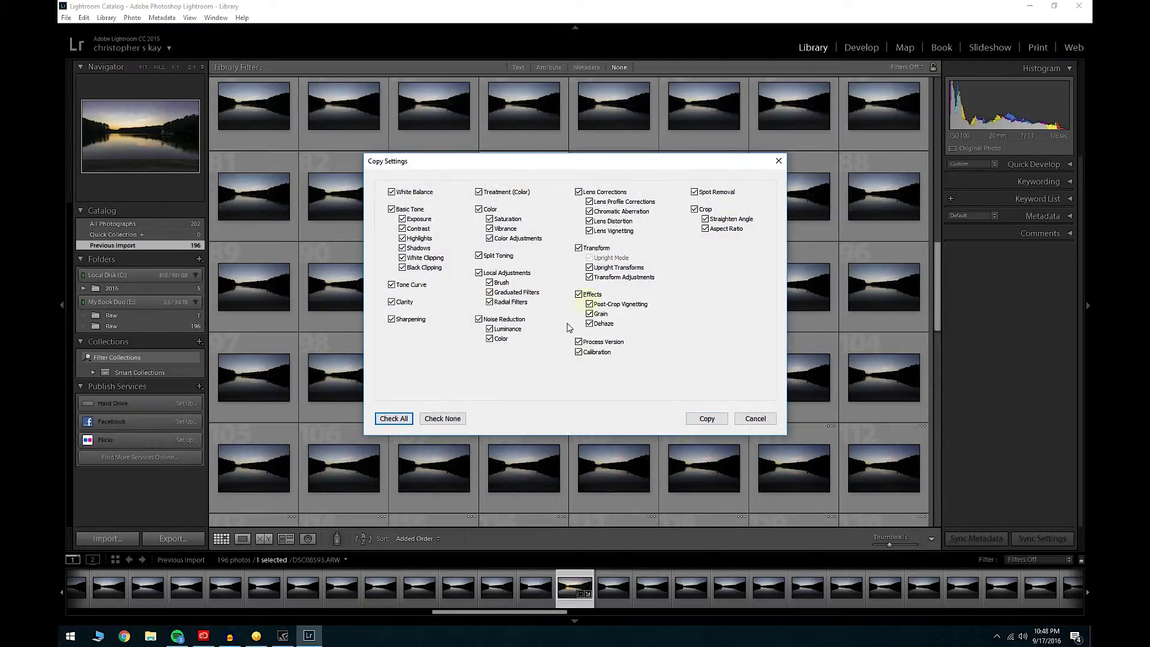
pyautogui.click(705, 420)
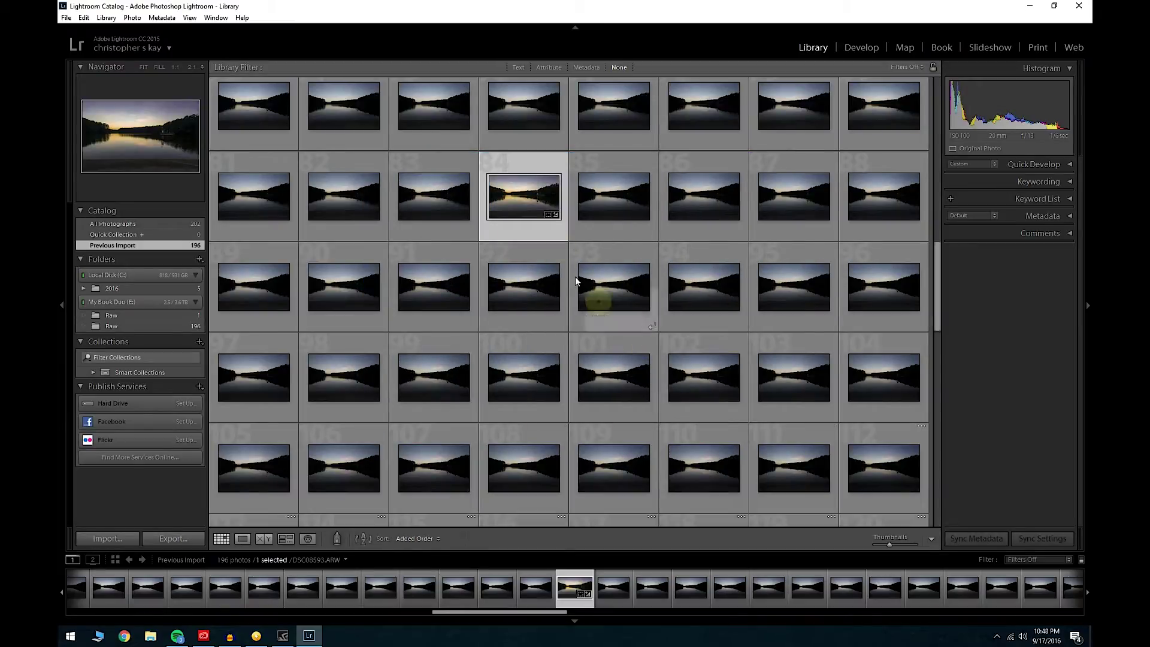
# Select every frame of the import from the first to the last and paste the copied develop settings onto them
pyautogui.scroll(3, 526, 328)
pyautogui.scroll(2, 526, 328)
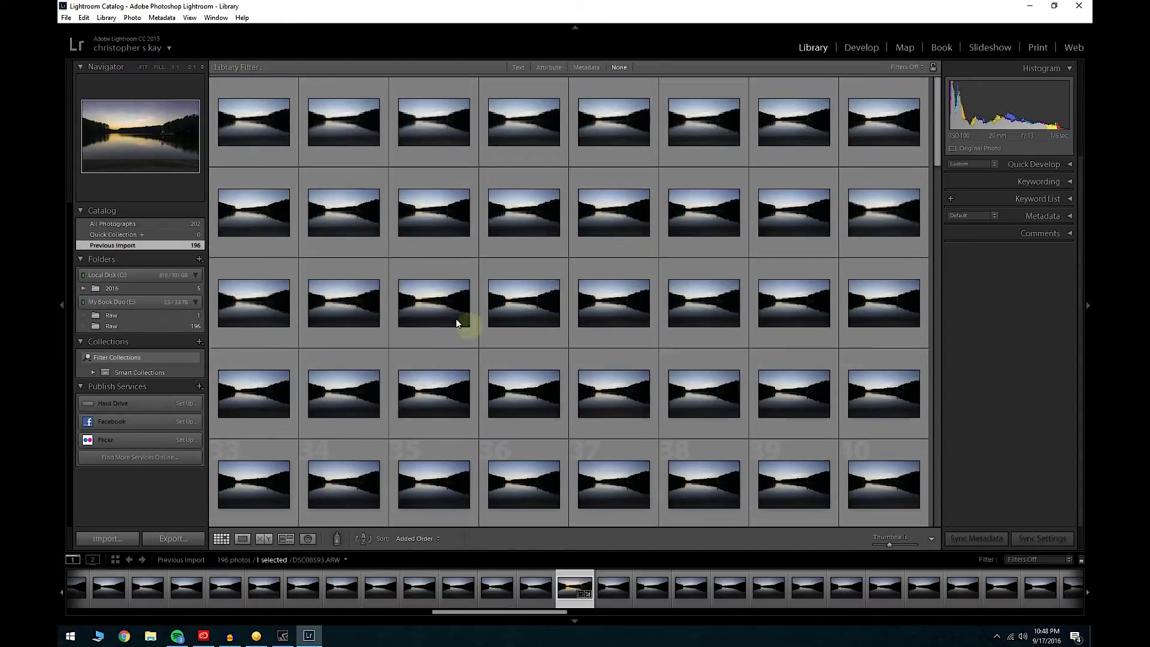
pyautogui.click(261, 128)
pyautogui.scroll(-2, 540, 360)
pyautogui.scroll(-15, 589, 384)
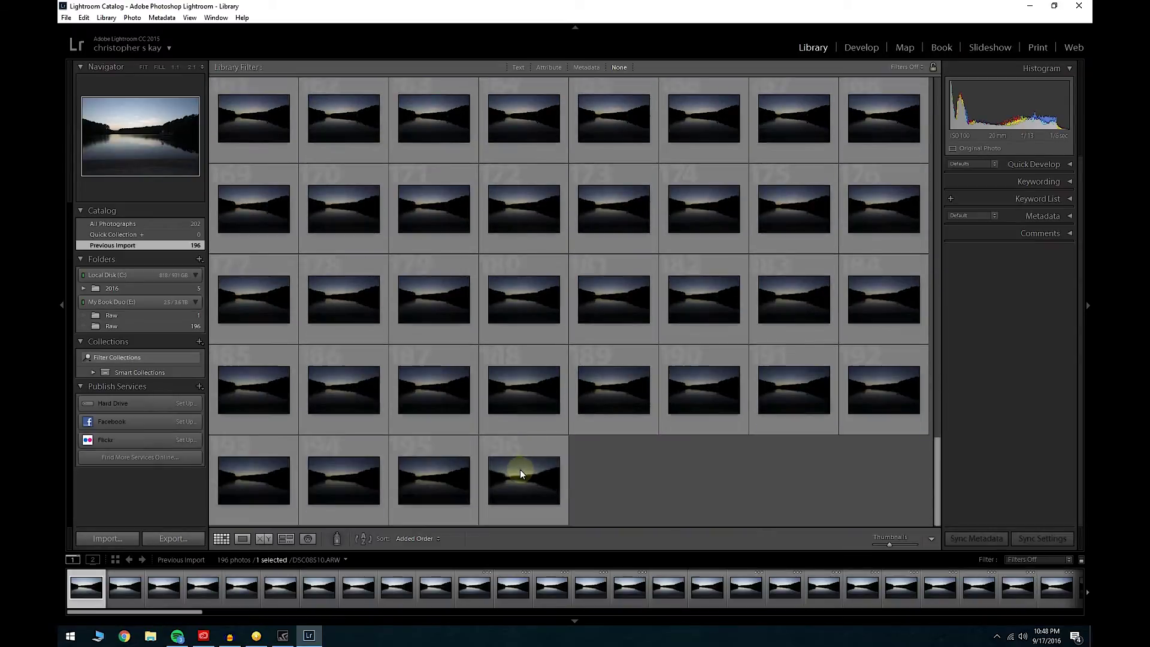
pyautogui.keyDown('shift'); pyautogui.click(520, 470); pyautogui.keyUp('shift')
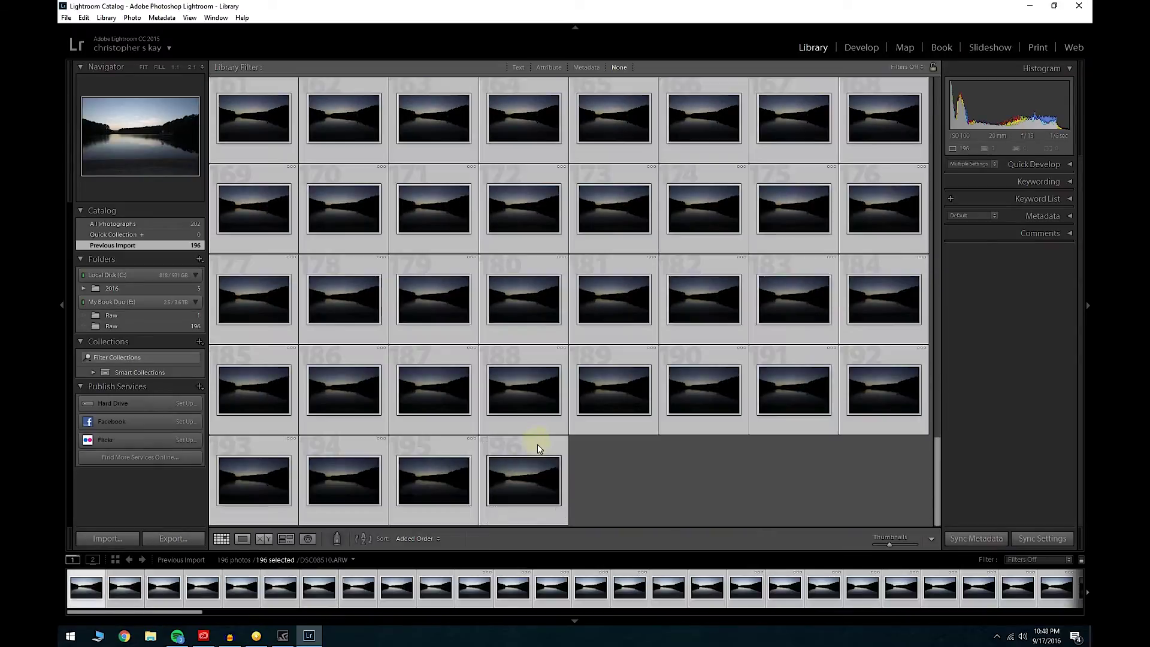
pyautogui.rightClick(543, 444)
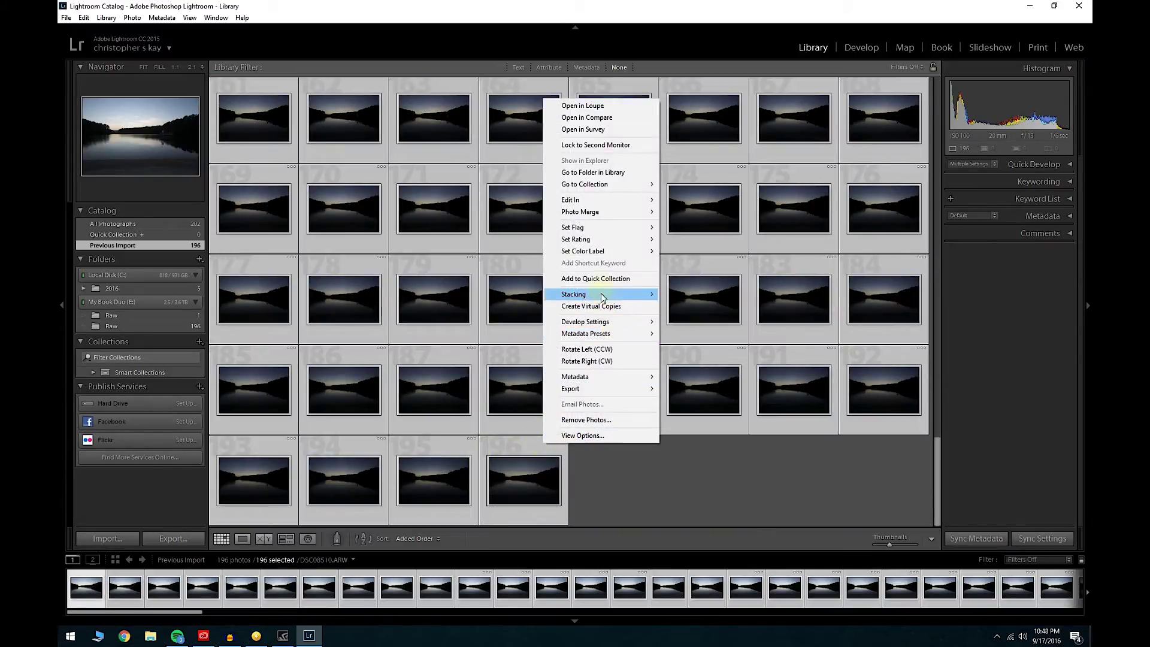
pyautogui.moveTo(610, 324)
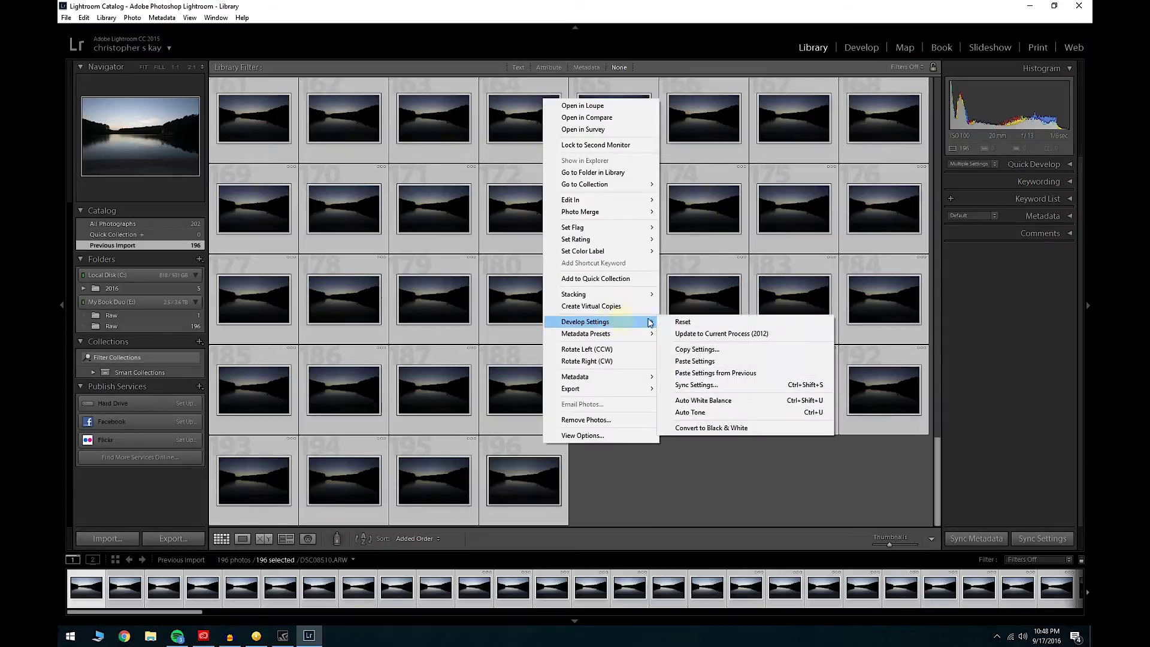
pyautogui.click(695, 361)
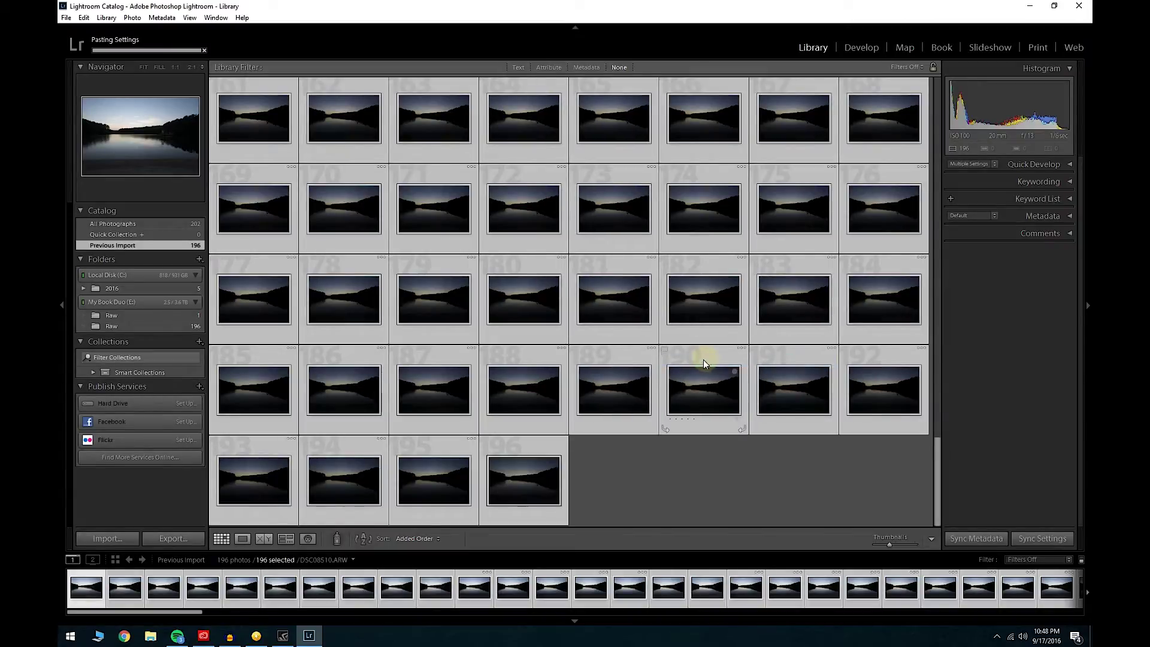
# Look over the pasted settings on the grid thumbnails and inspect the first frame, DSC08510.ARW, at full view and 1:1
pyautogui.scroll(15, 713, 439)
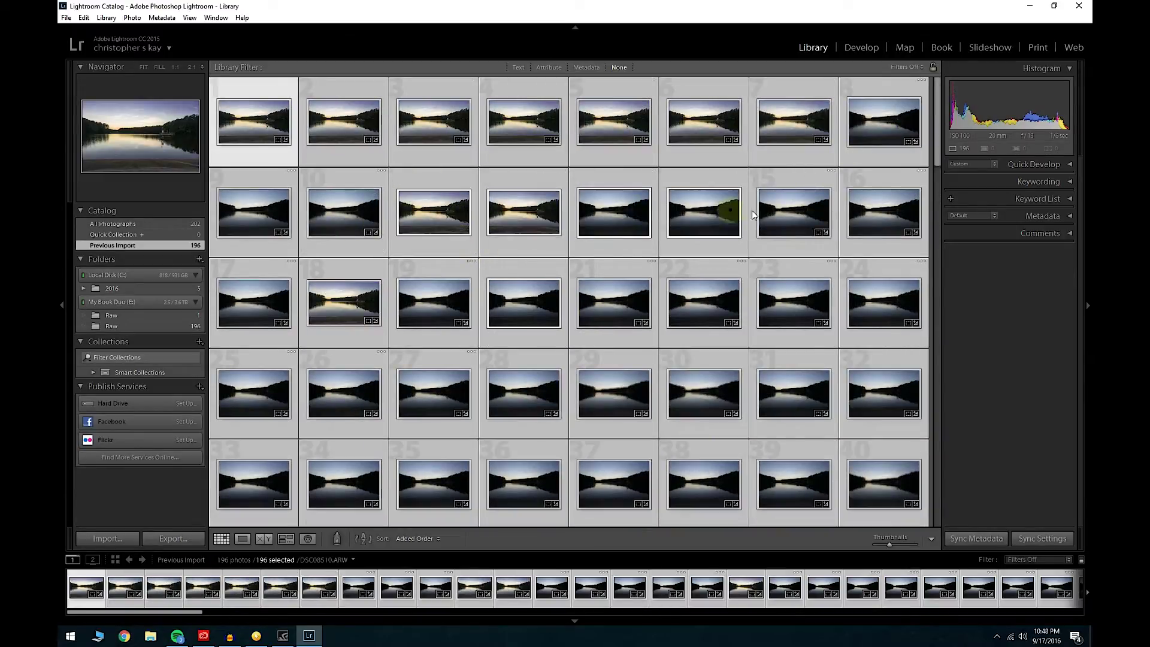
pyautogui.scroll(-5, 596, 350)
pyautogui.scroll(5, 590, 366)
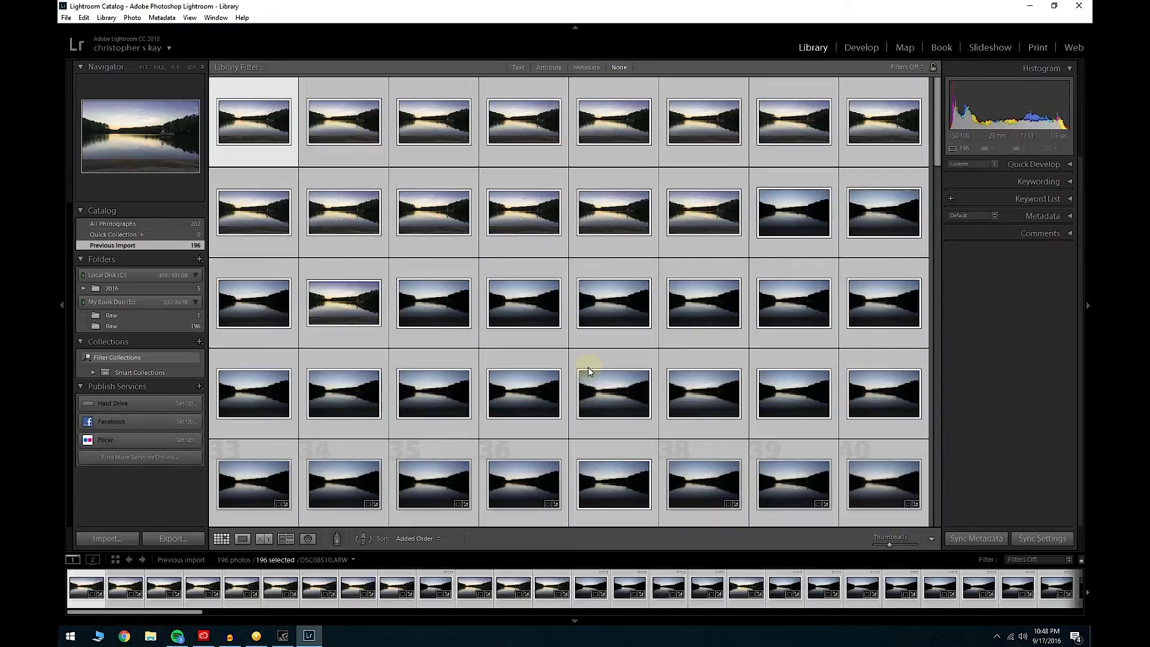
pyautogui.doubleClick(257, 122)
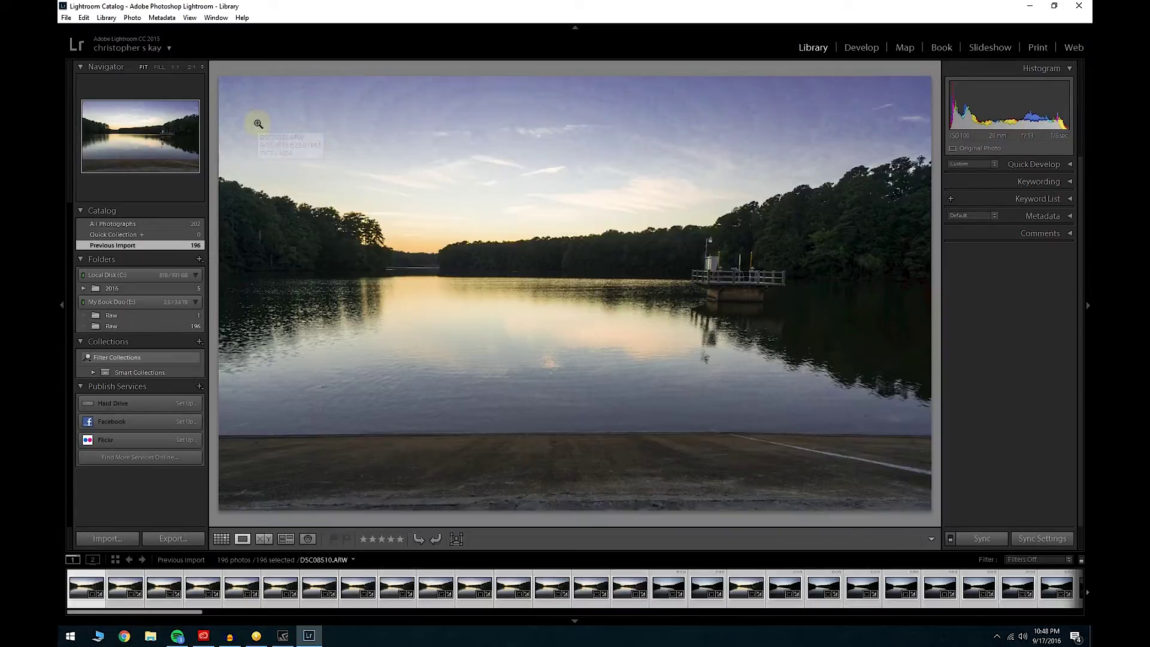
pyautogui.click(460, 232)
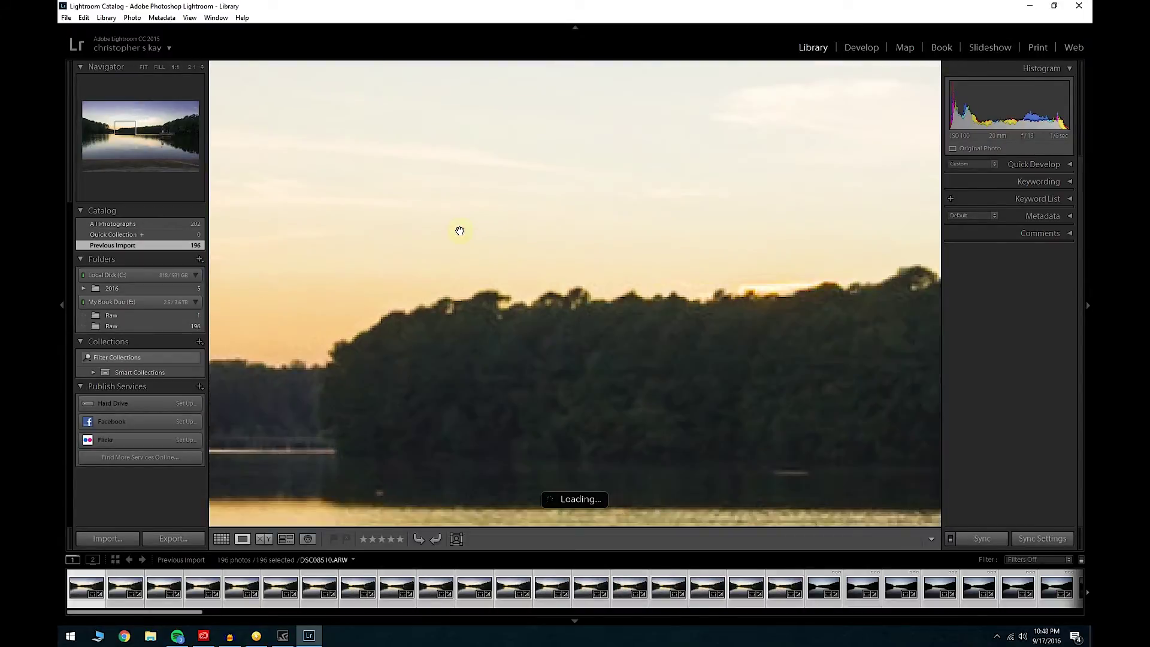
pyautogui.click(461, 231)
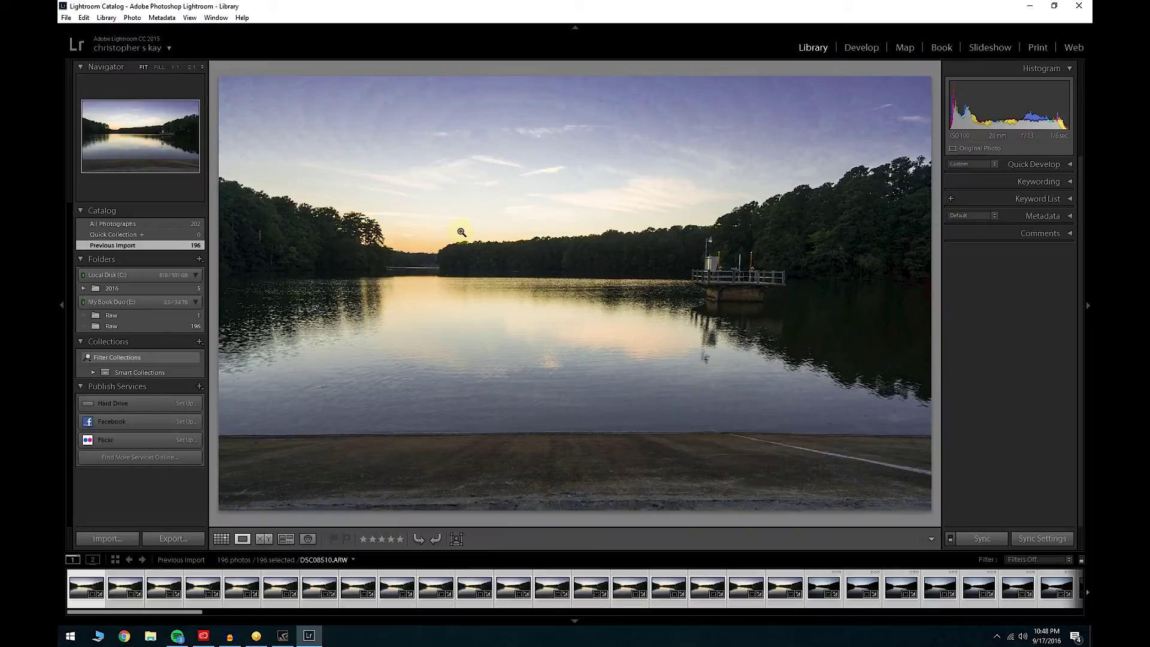
# Inspect the first frame's sky at 1:1 and the last frame, DSC08705.ARW, in full view and at 1:1
pyautogui.click(370, 118)
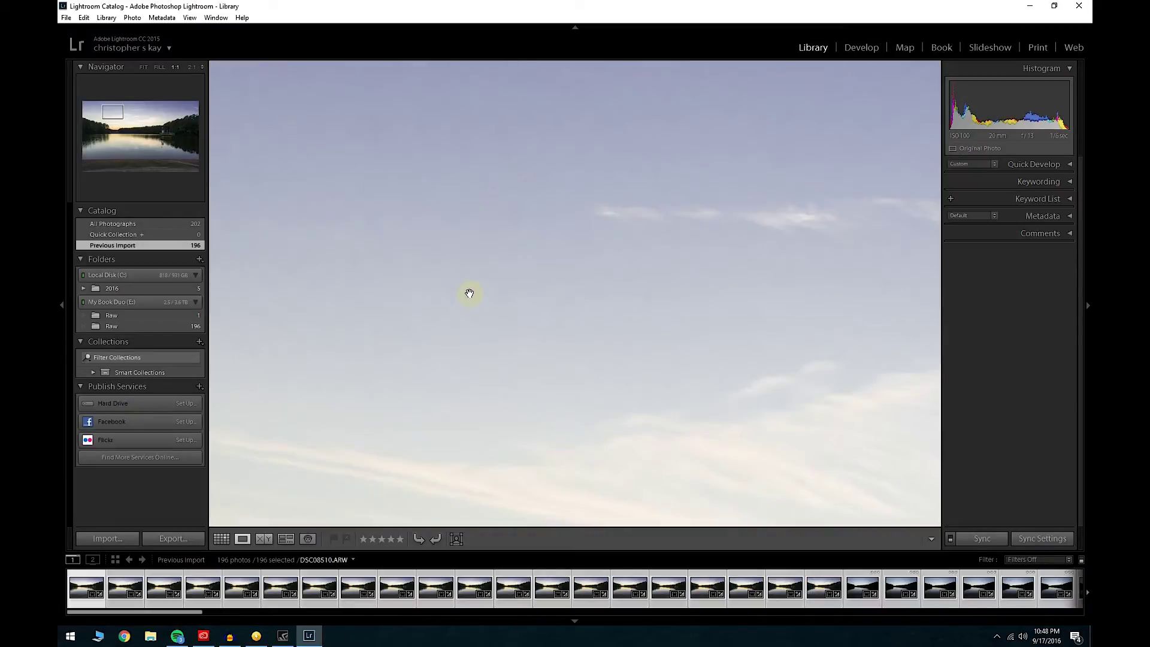
pyautogui.click(541, 257)
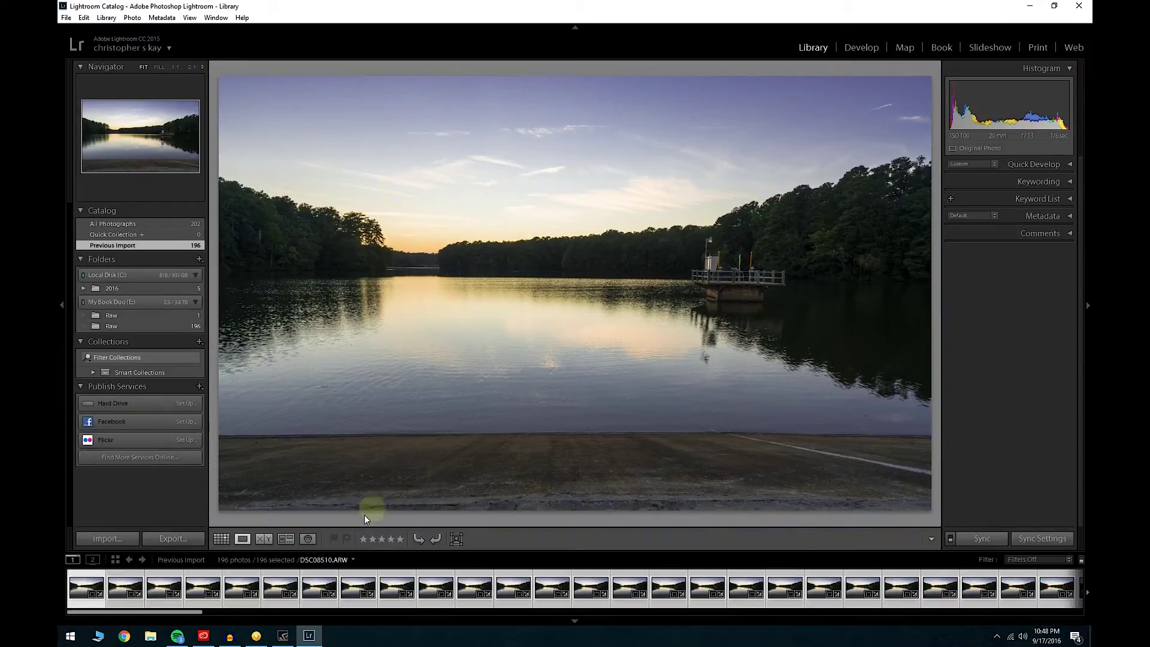
pyautogui.click(221, 541)
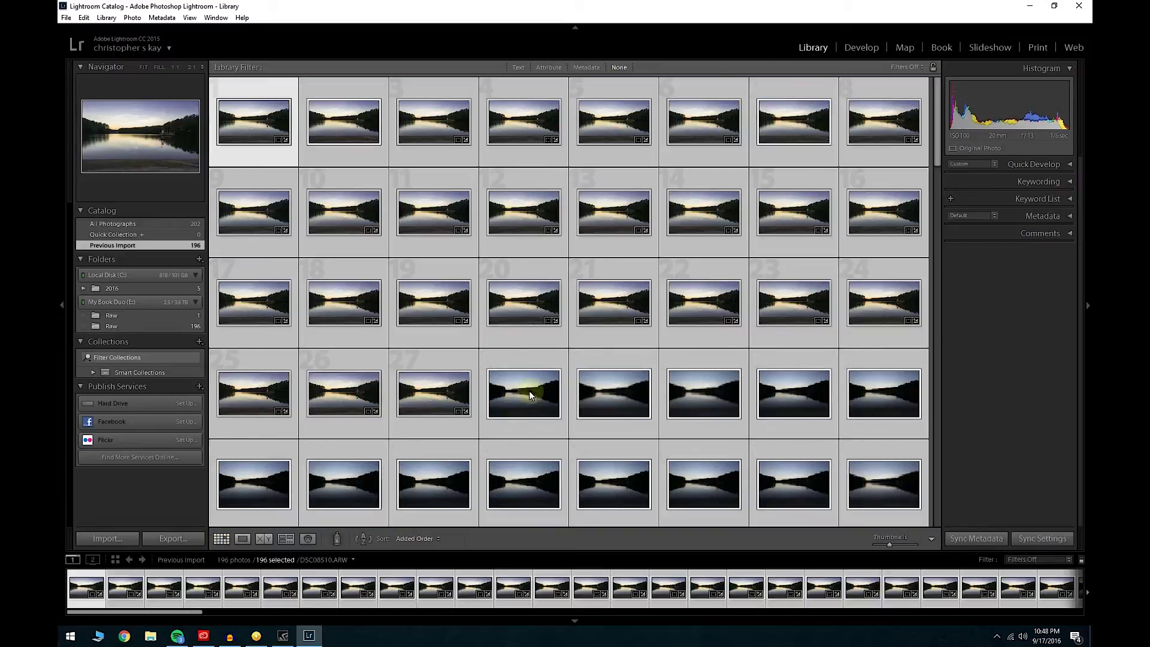
pyautogui.scroll(-20, 530, 394)
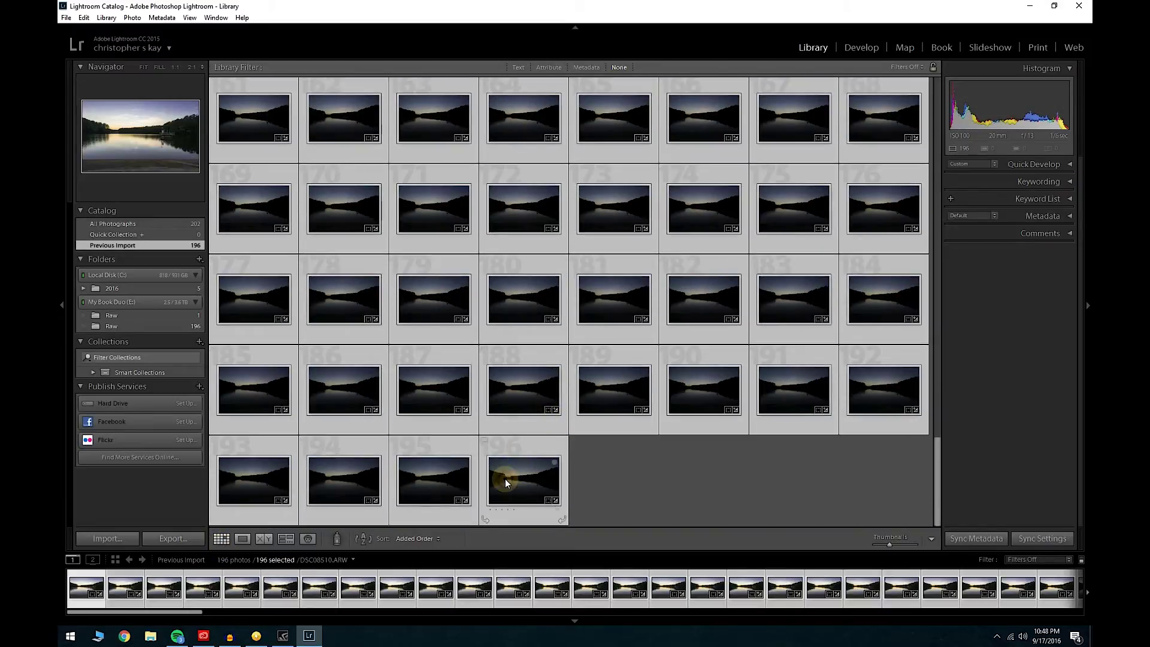
pyautogui.doubleClick(506, 479)
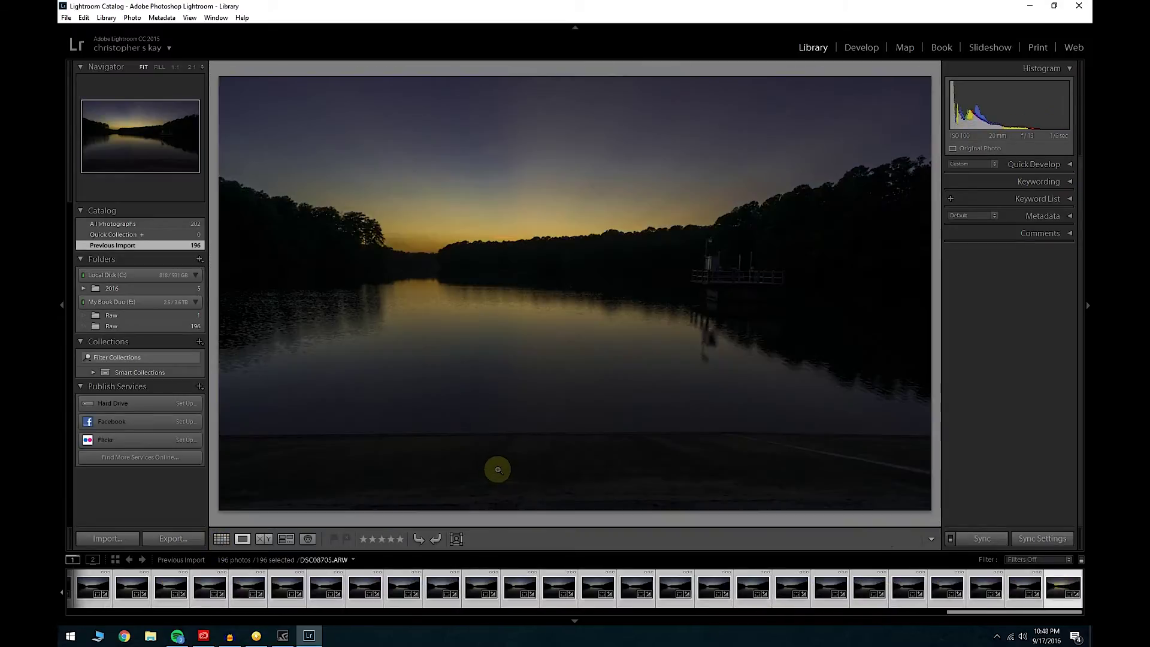
pyautogui.click(446, 202)
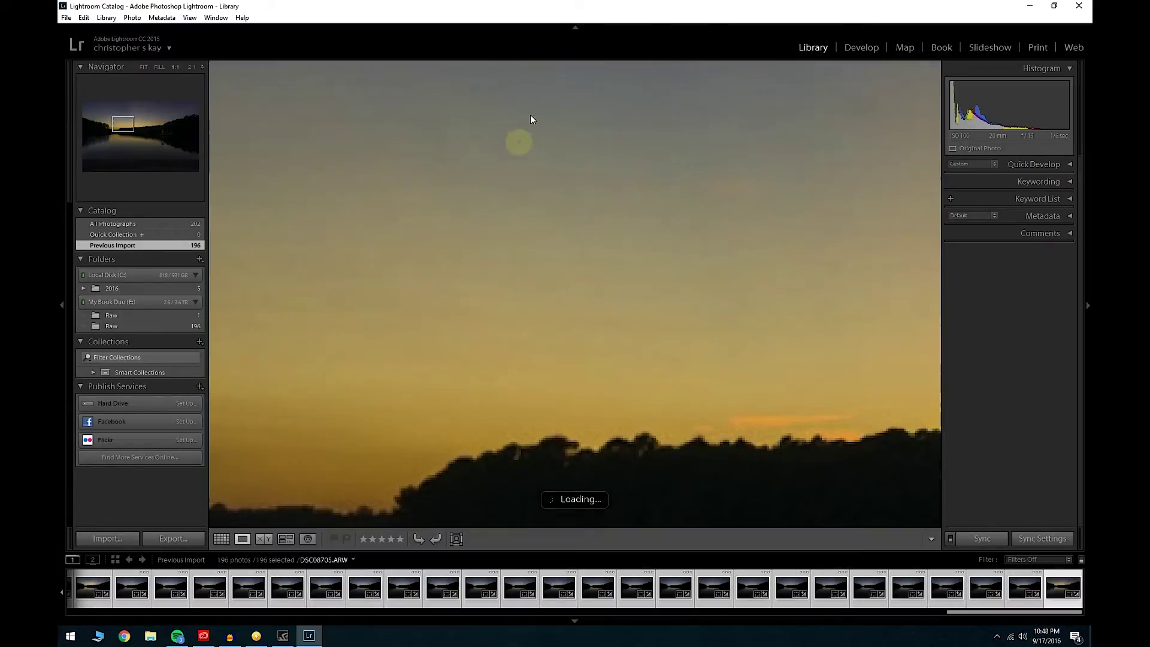
pyautogui.click(573, 174)
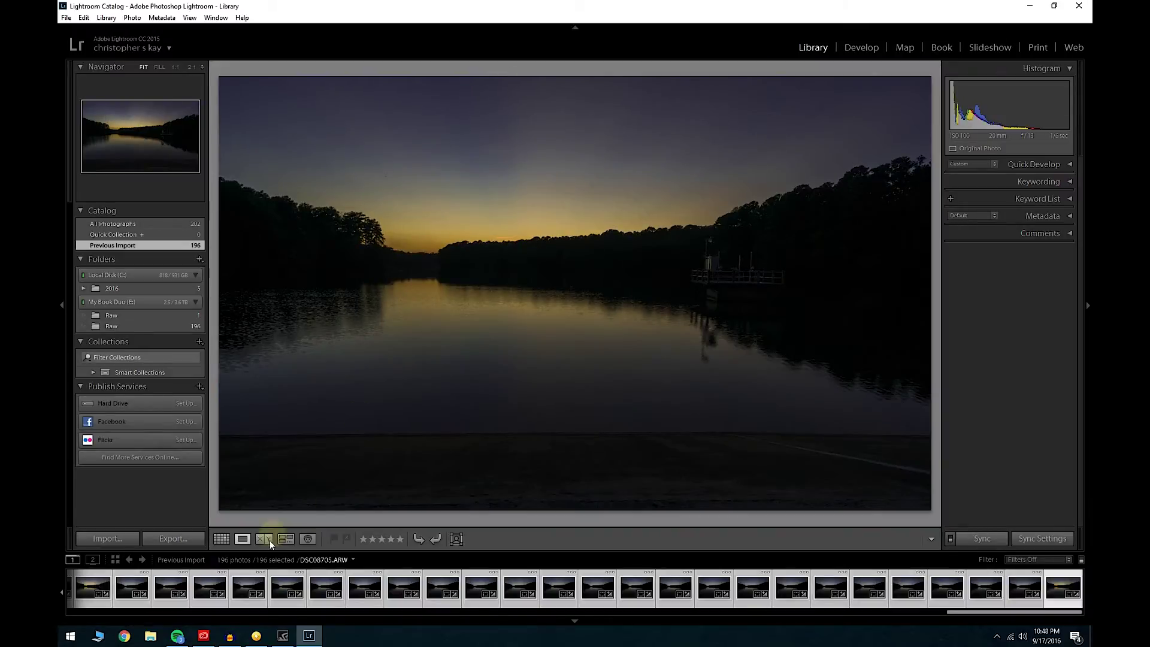
# Return to the grid, deselect all frames and look over the thumbnails across the whole sequence for the pasted settings
pyautogui.click(221, 539)
pyautogui.click(645, 483)
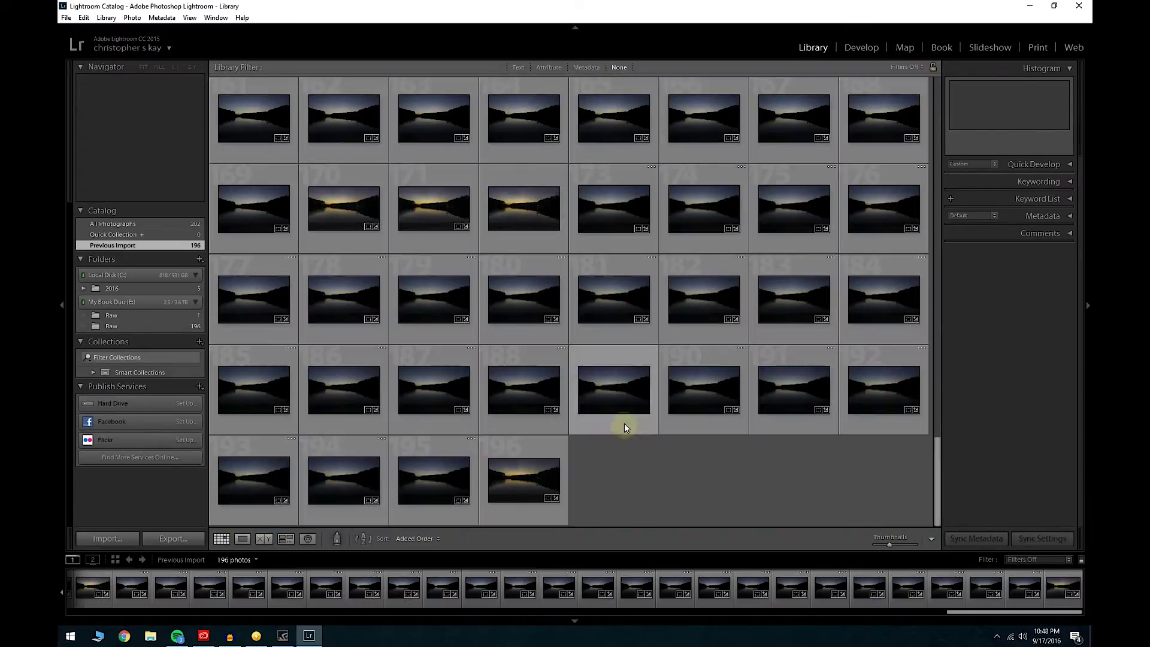
pyautogui.scroll(2, 626, 408)
pyautogui.scroll(-2, 627, 408)
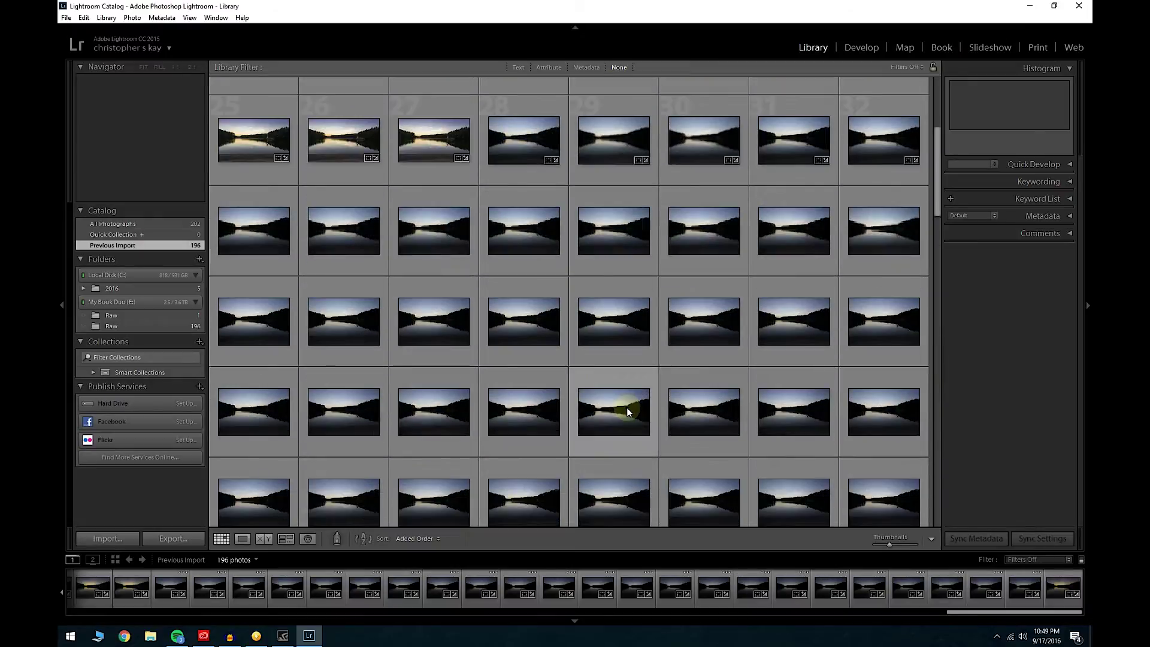
pyautogui.scroll(3, 627, 407)
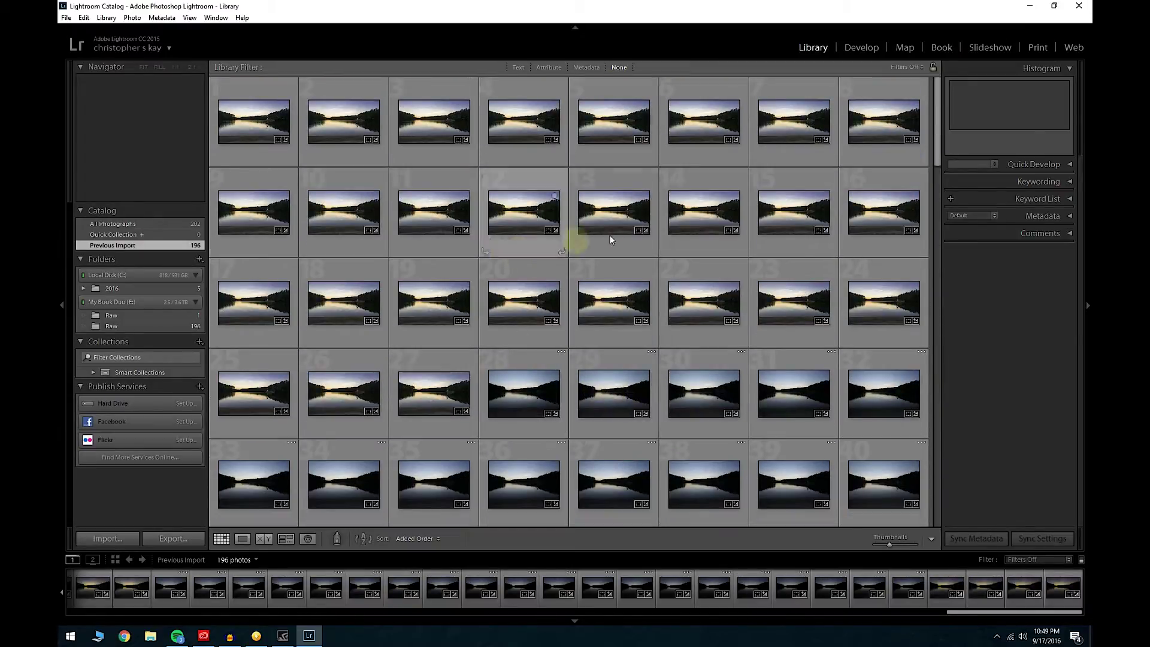
pyautogui.scroll(-2, 663, 292)
pyautogui.scroll(-2, 592, 342)
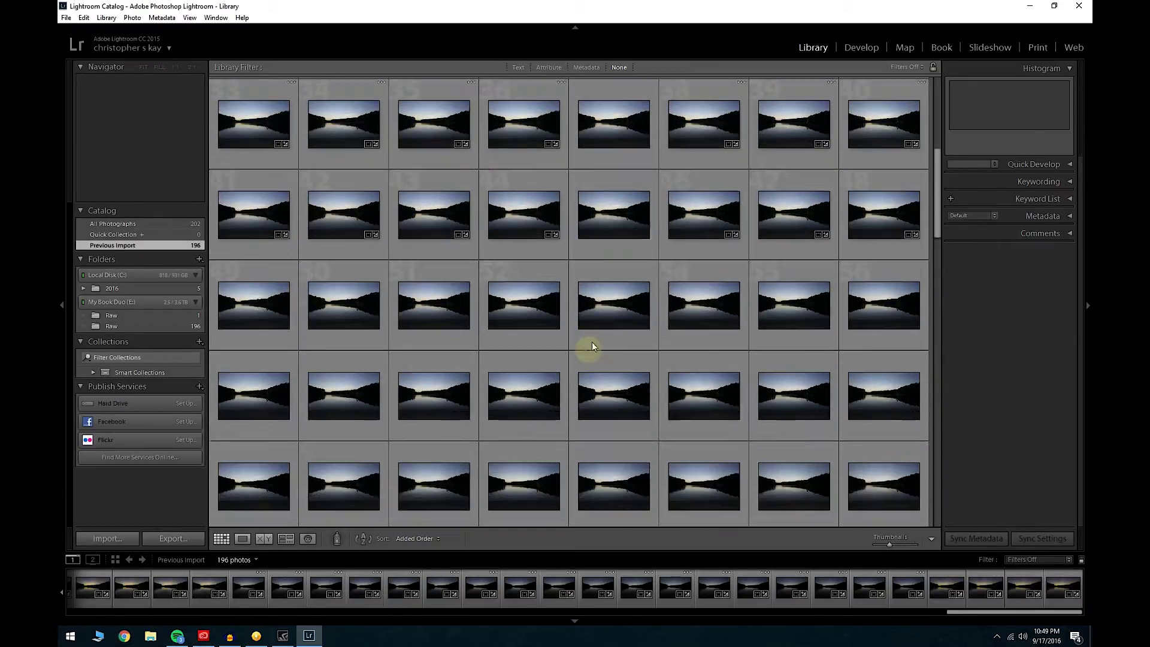
pyautogui.scroll(2, 635, 271)
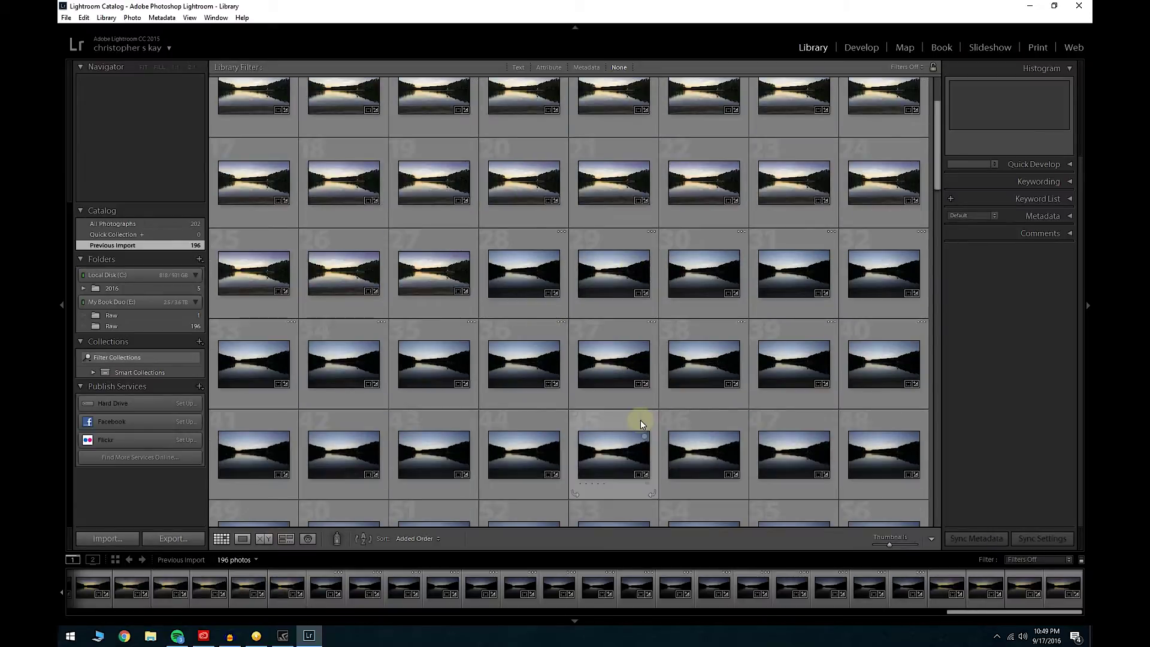
pyautogui.scroll(-3, 641, 420)
pyautogui.scroll(-6, 639, 422)
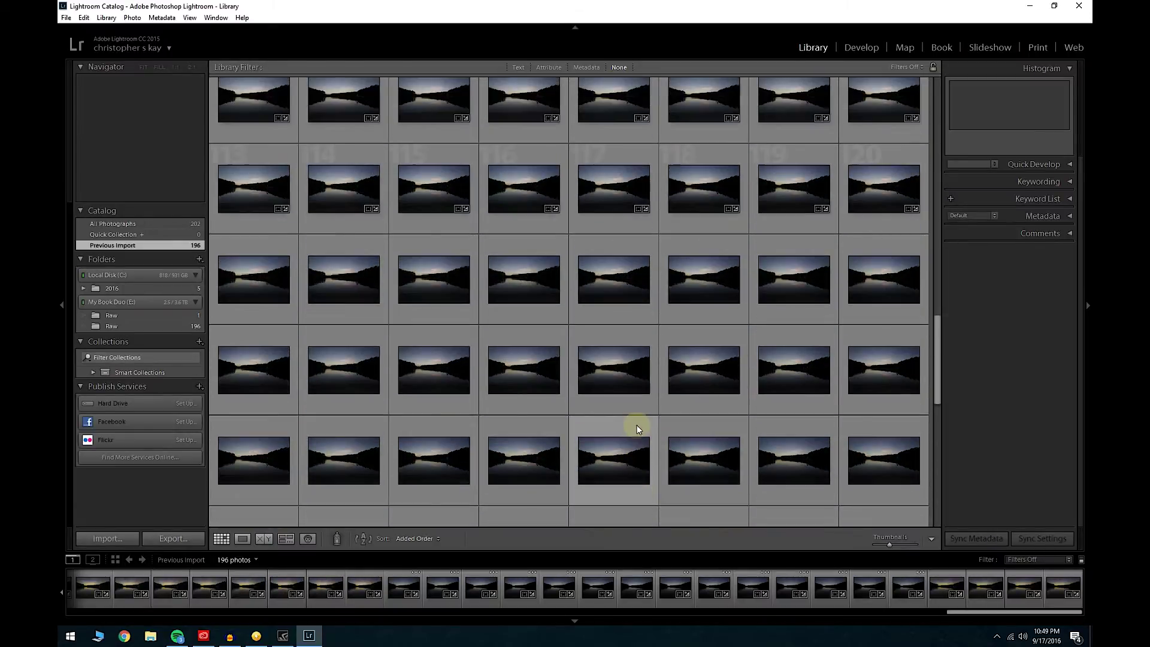
pyautogui.scroll(5, 637, 425)
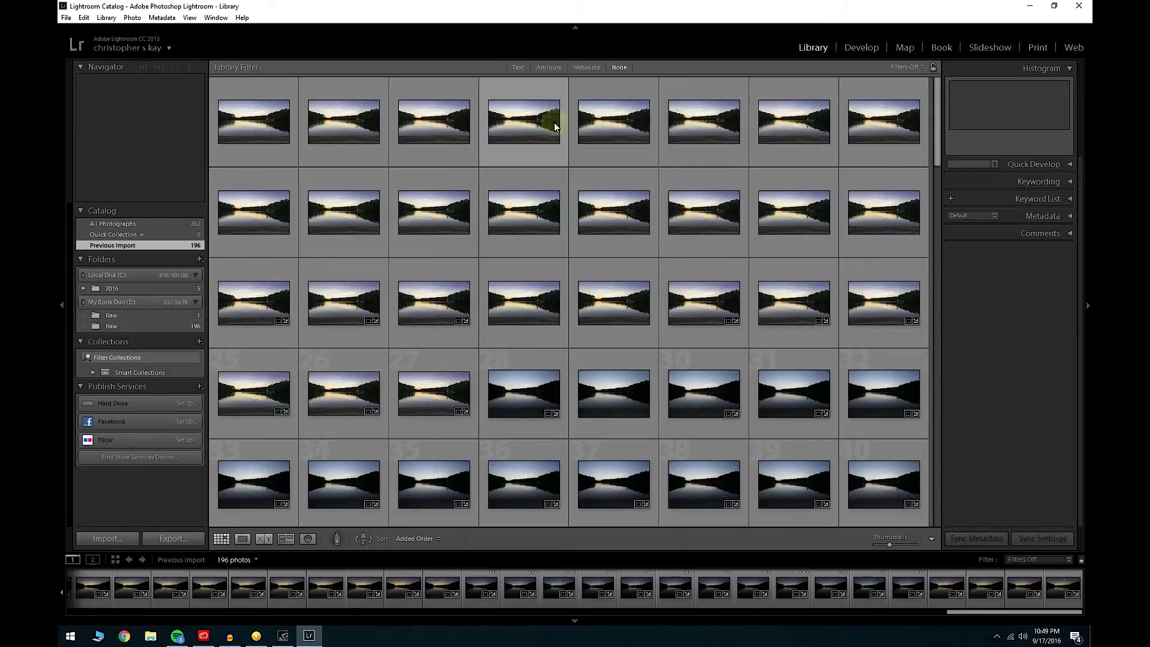
# Compare the early frame DSC08513.ARW with the last frame, DSC08705.ARW, in full view and return to the grid
pyautogui.doubleClick(555, 122)
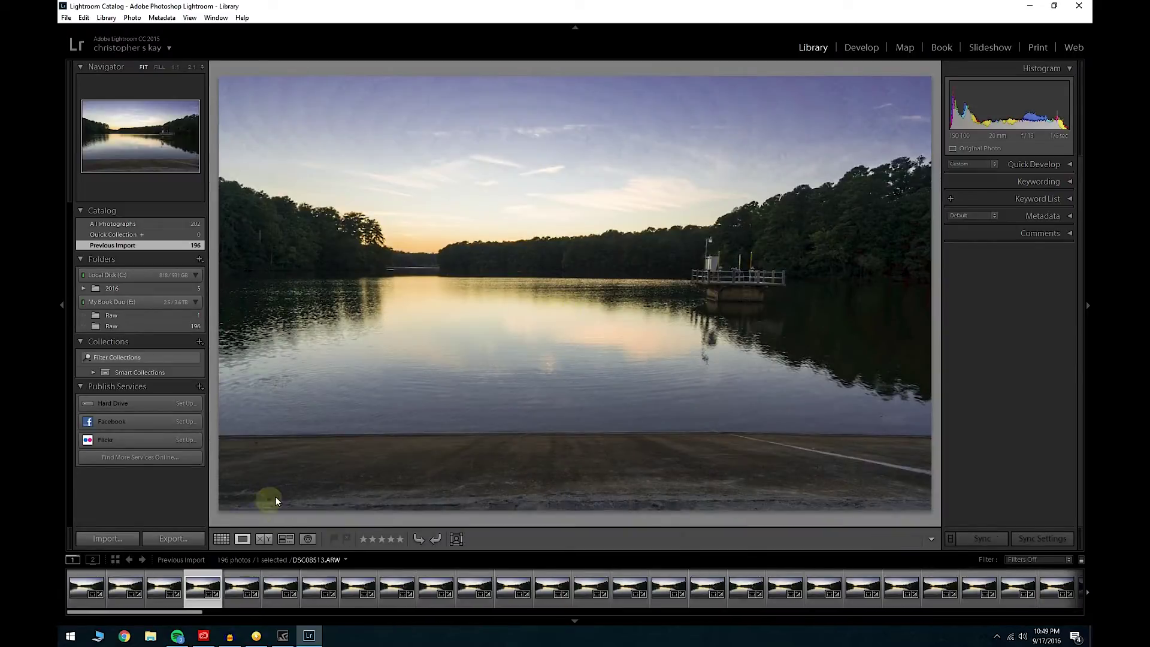
pyautogui.click(221, 542)
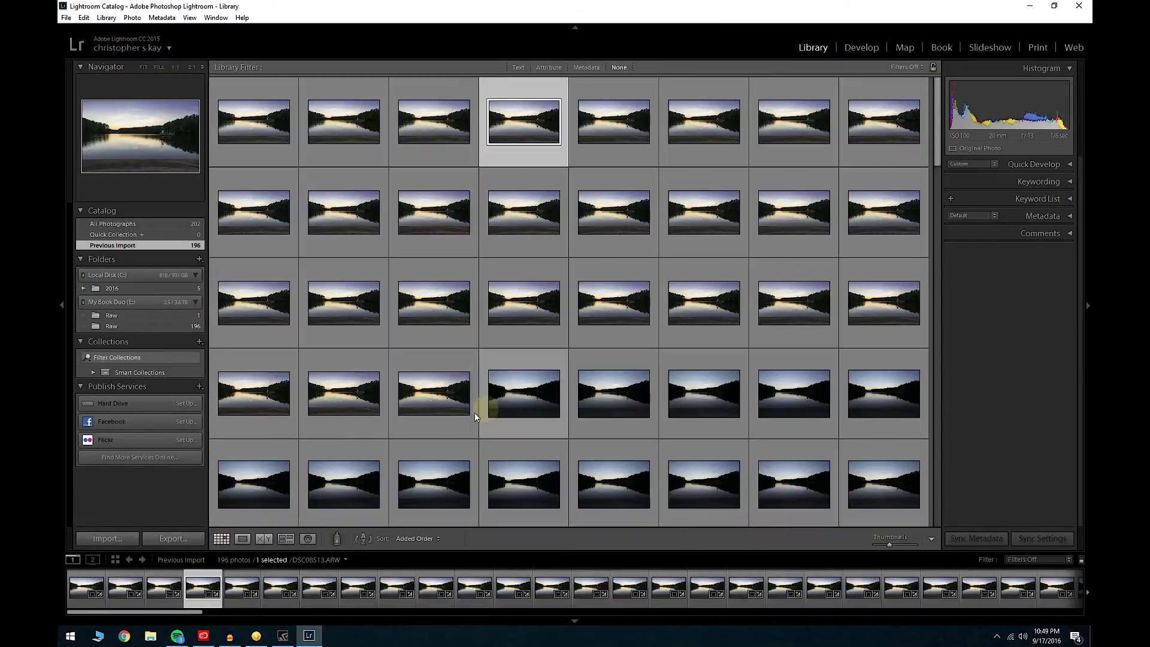
pyautogui.scroll(2, 504, 431)
pyautogui.scroll(-3, 504, 449)
pyautogui.doubleClick(508, 481)
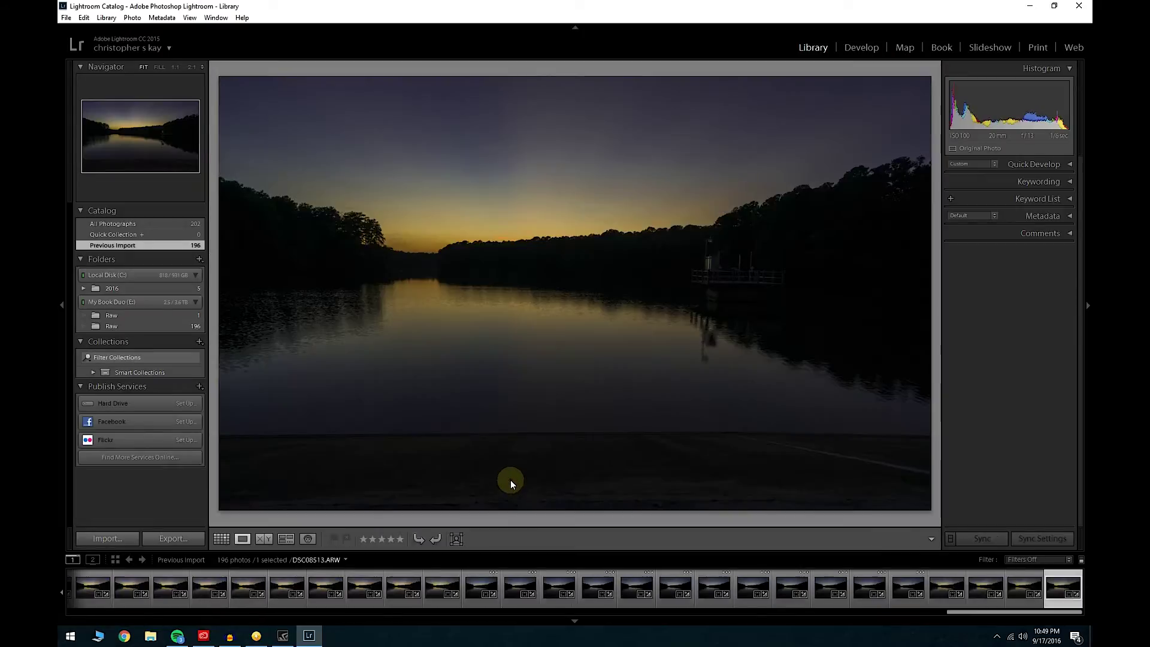
pyautogui.click(222, 540)
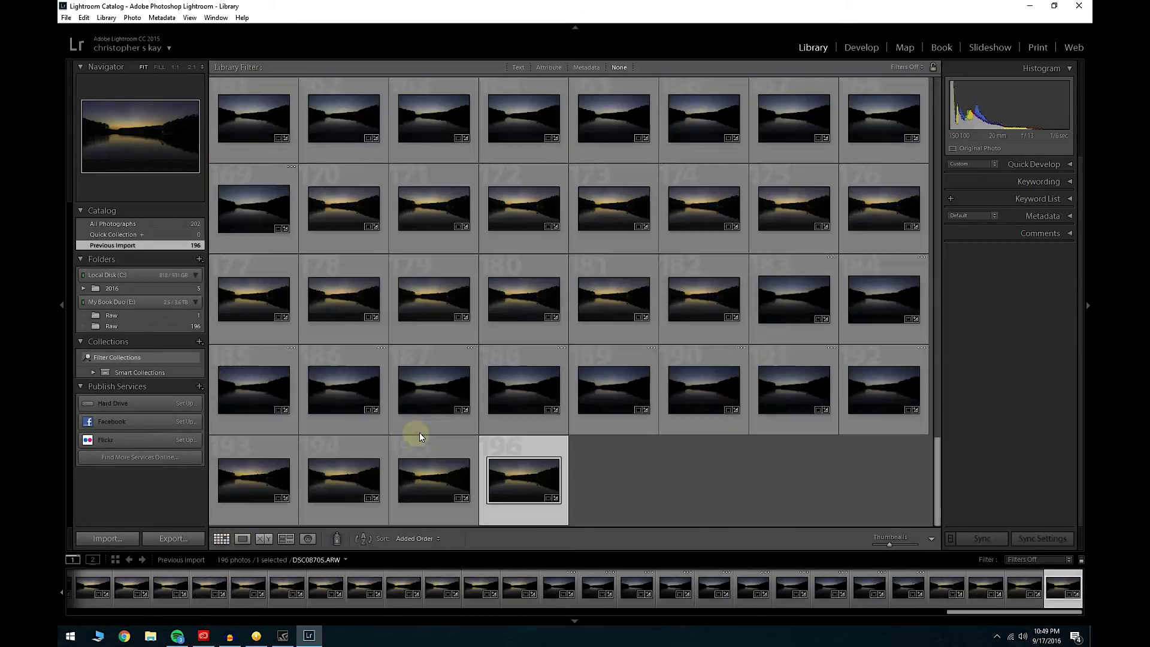
# Open frame DSC08554.ARW in the Develop module and lower its Highlights to -83
pyautogui.scroll(10, 465, 430)
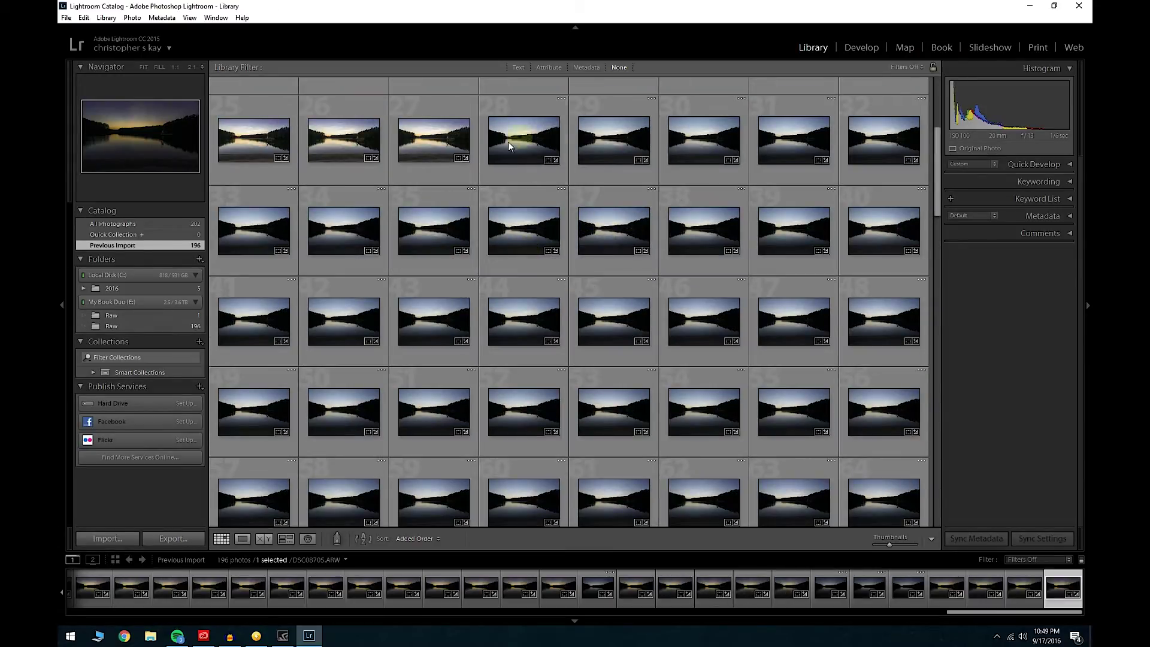
pyautogui.doubleClick(623, 310)
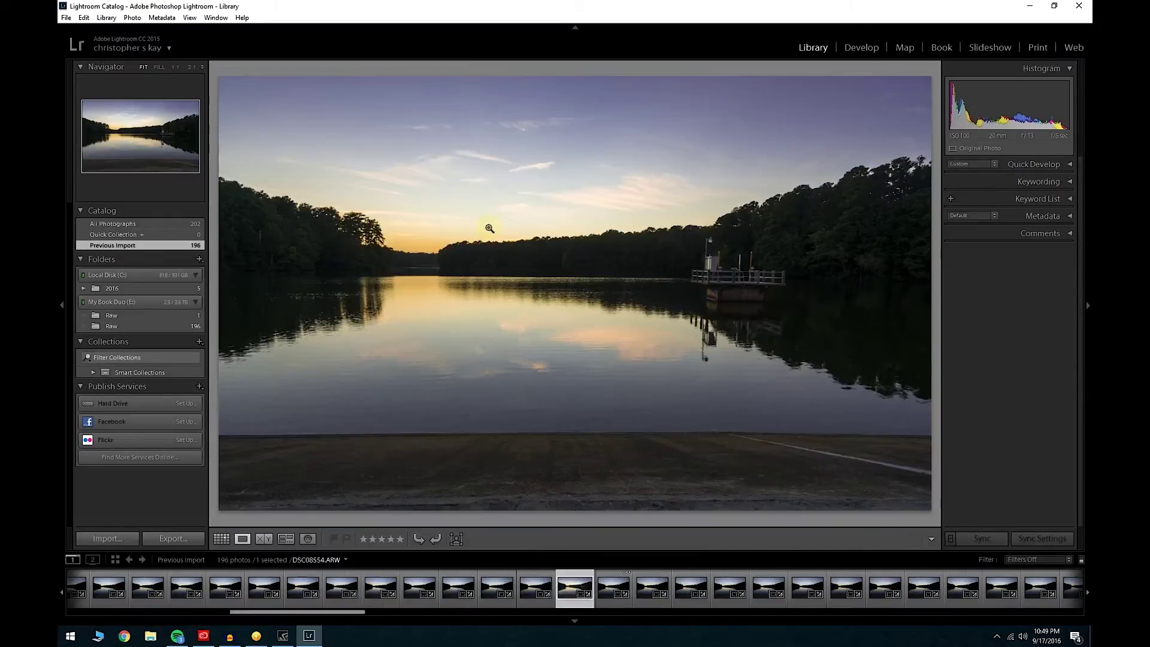
pyautogui.click(862, 47)
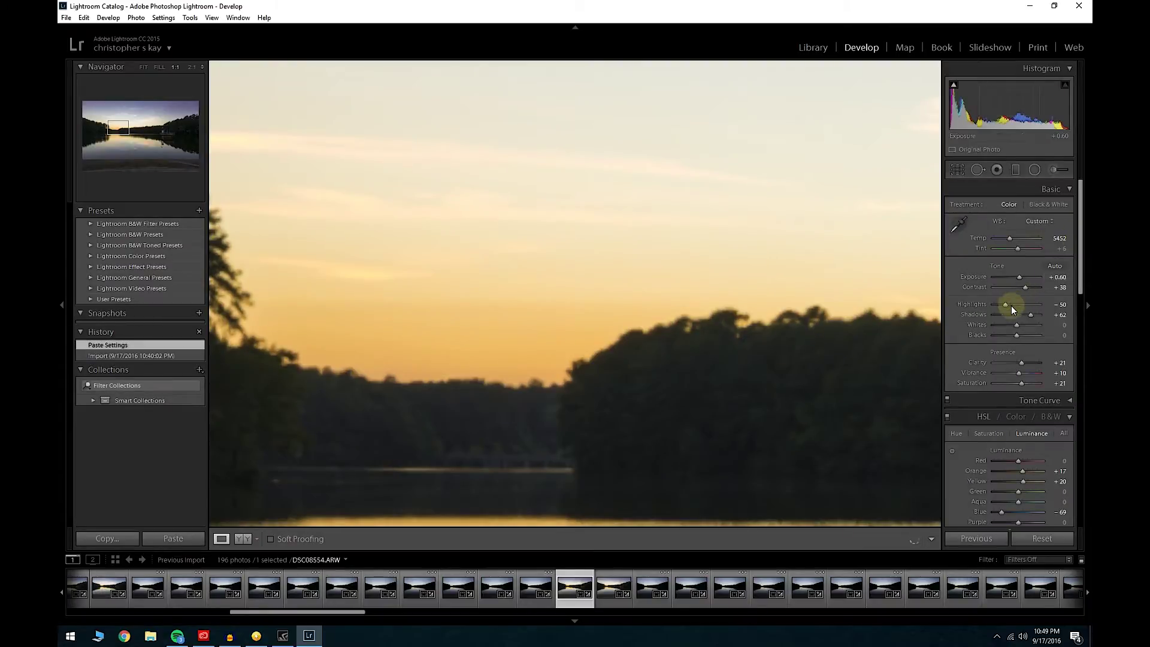
pyautogui.moveTo(1006, 304); pyautogui.dragTo(998, 307)
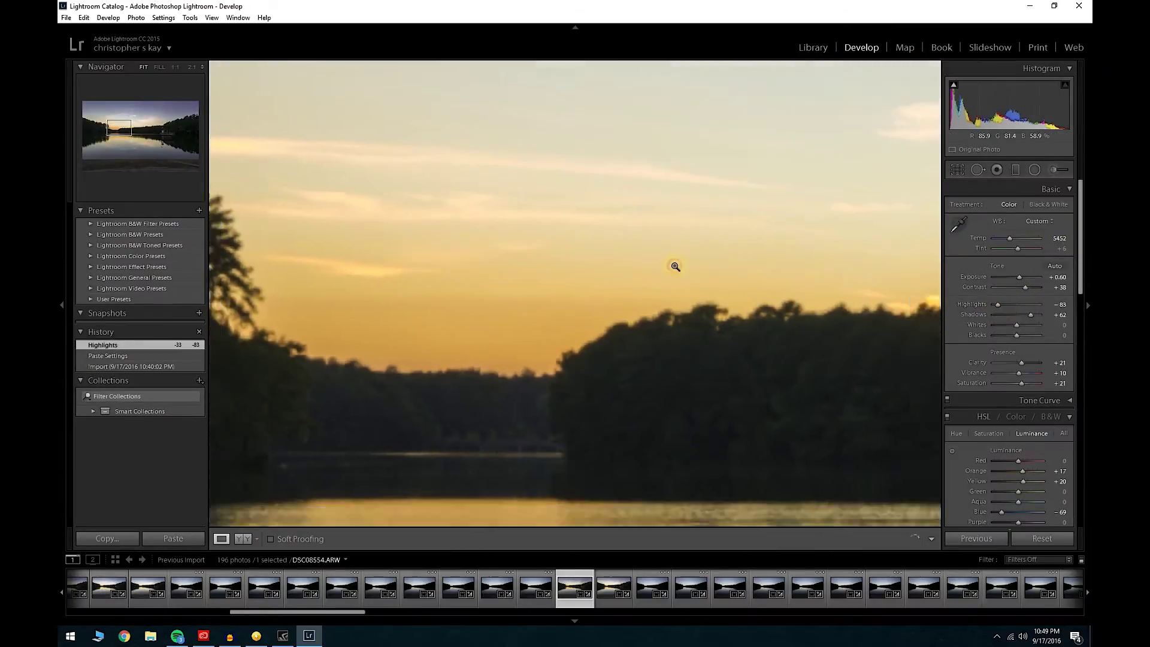
pyautogui.click(675, 266)
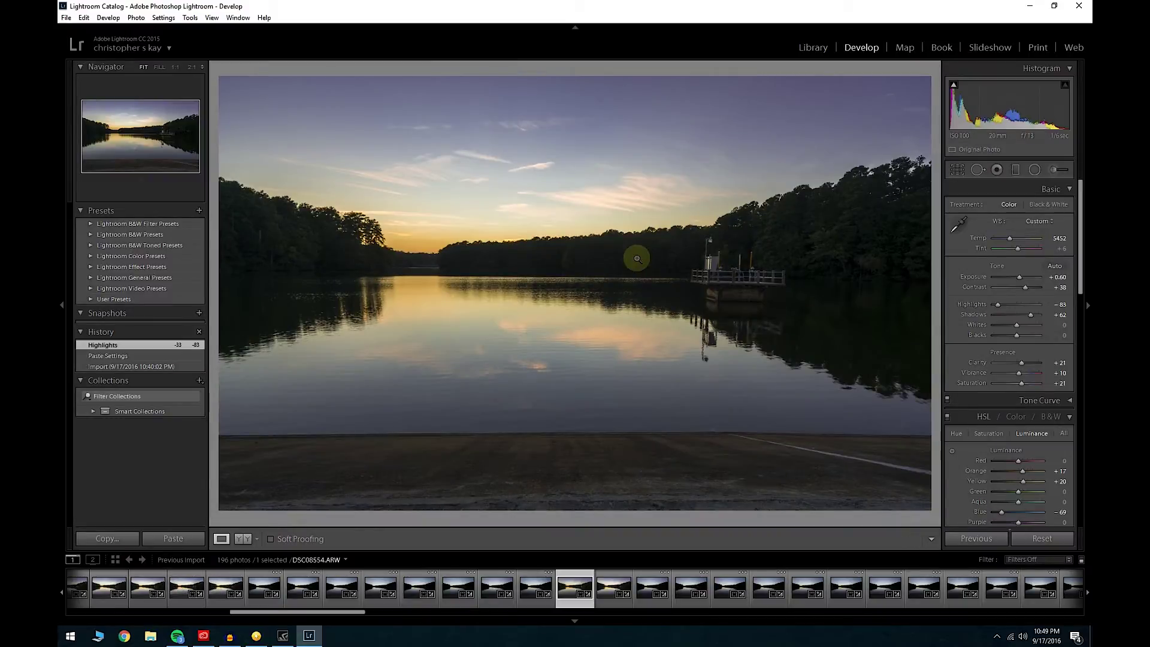
# Heal the dust spot in the sky above the left tree line at 1:1 using Spot Removal with brush size 30
pyautogui.click(437, 117)
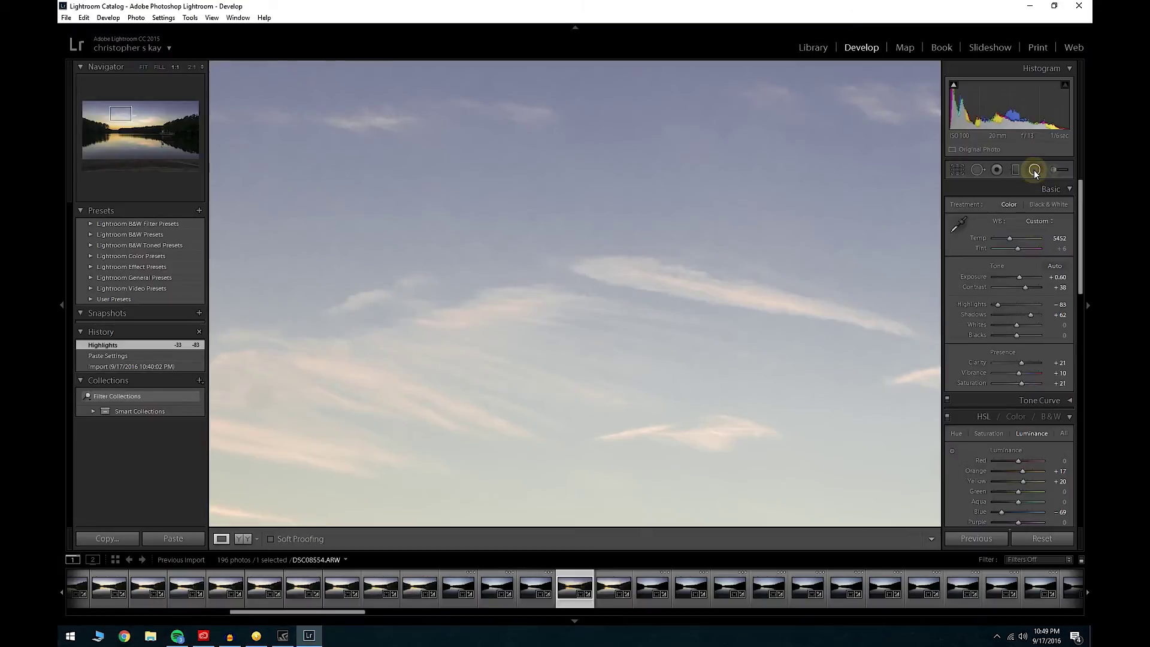
pyautogui.click(977, 170)
pyautogui.click(978, 170)
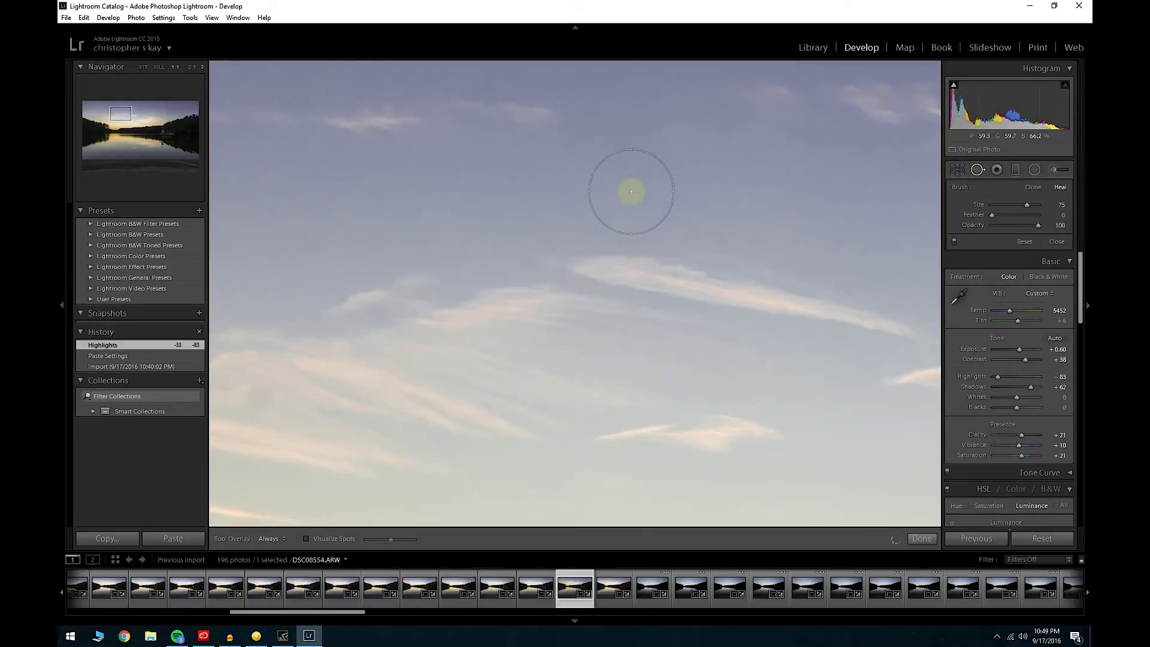
pyautogui.press('q')
pyautogui.moveTo(430, 191); pyautogui.dragTo(691, 224)
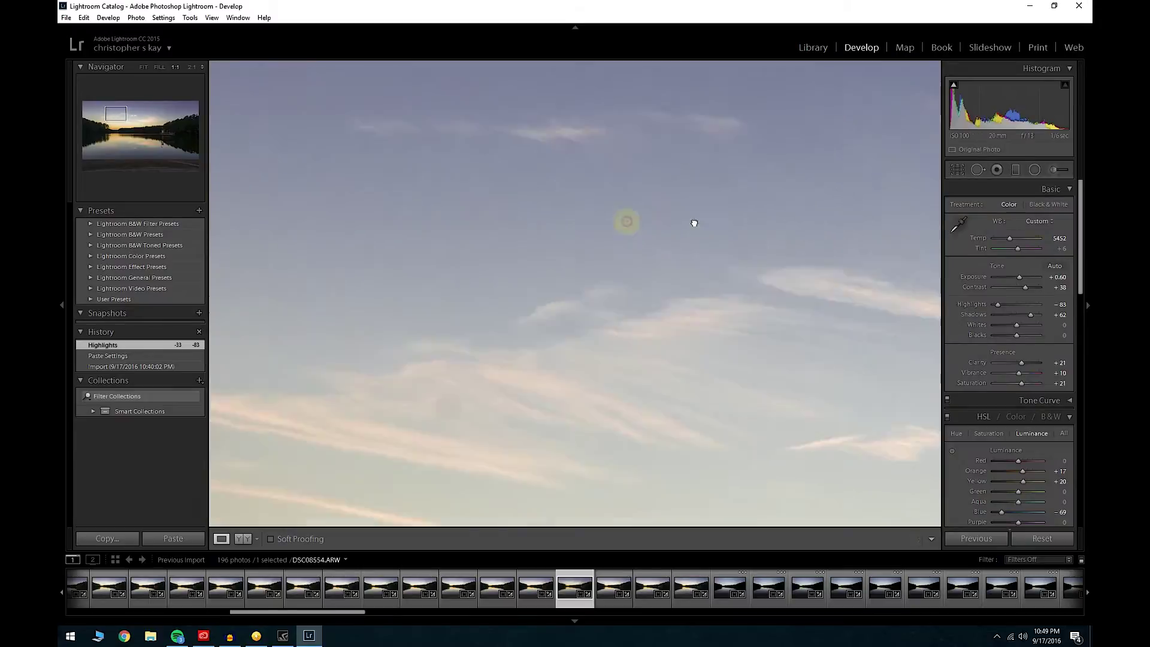
pyautogui.moveTo(505, 233); pyautogui.dragTo(563, 247)
pyautogui.click(978, 169)
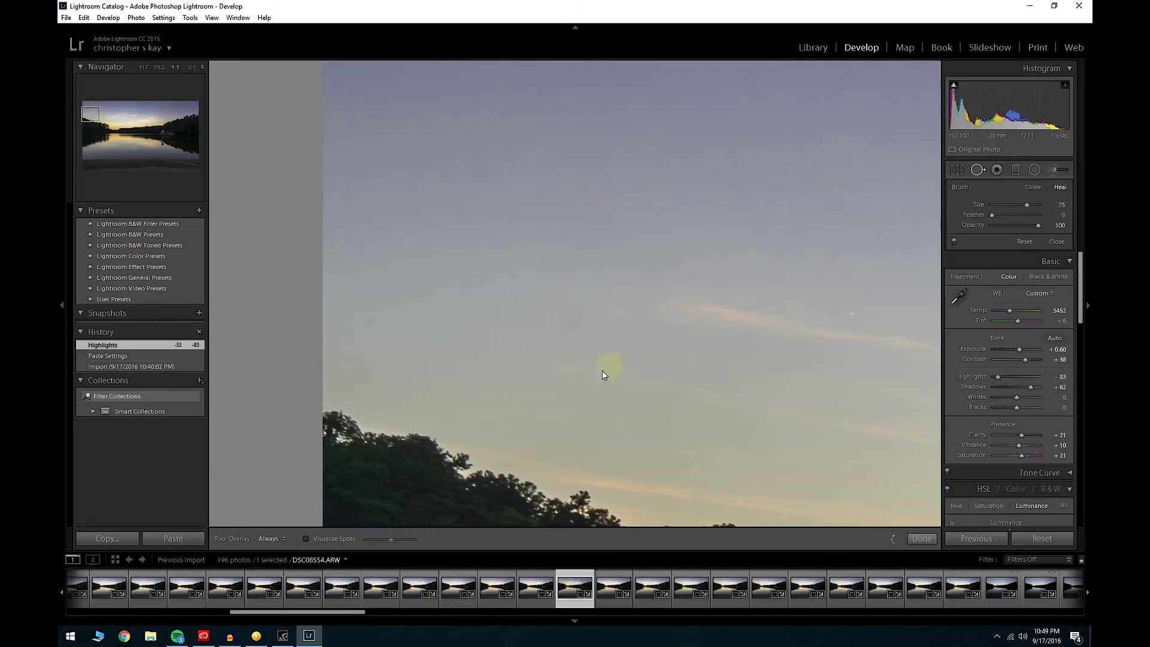
pyautogui.scroll(-3, 581, 341)
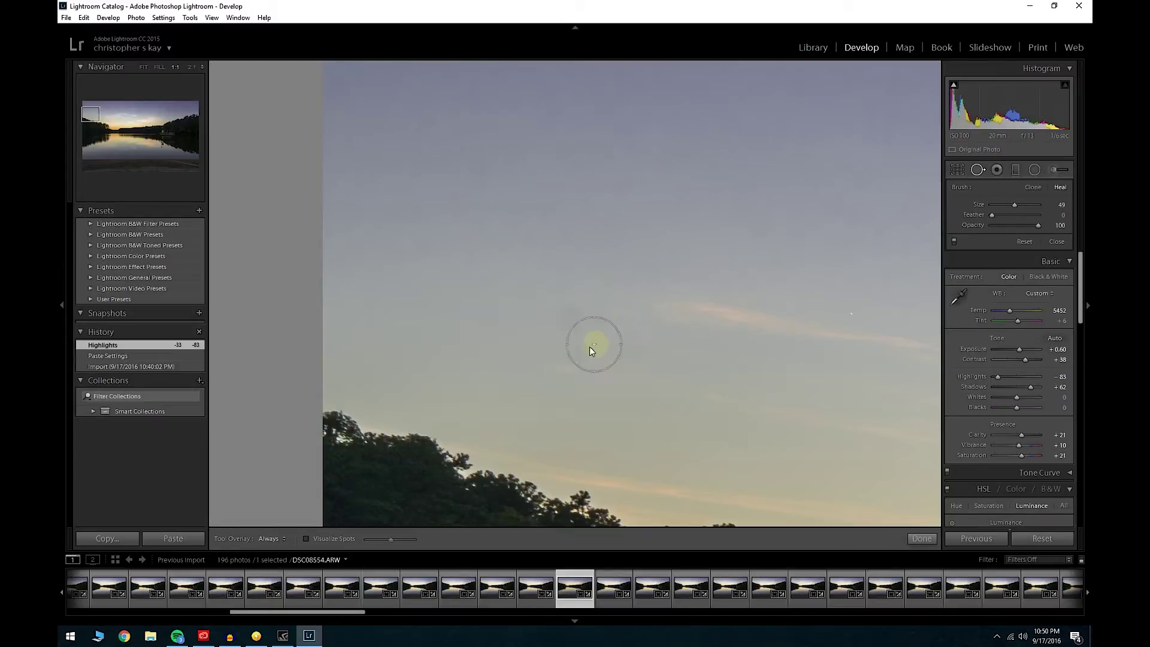
pyautogui.scroll(-1, 542, 344)
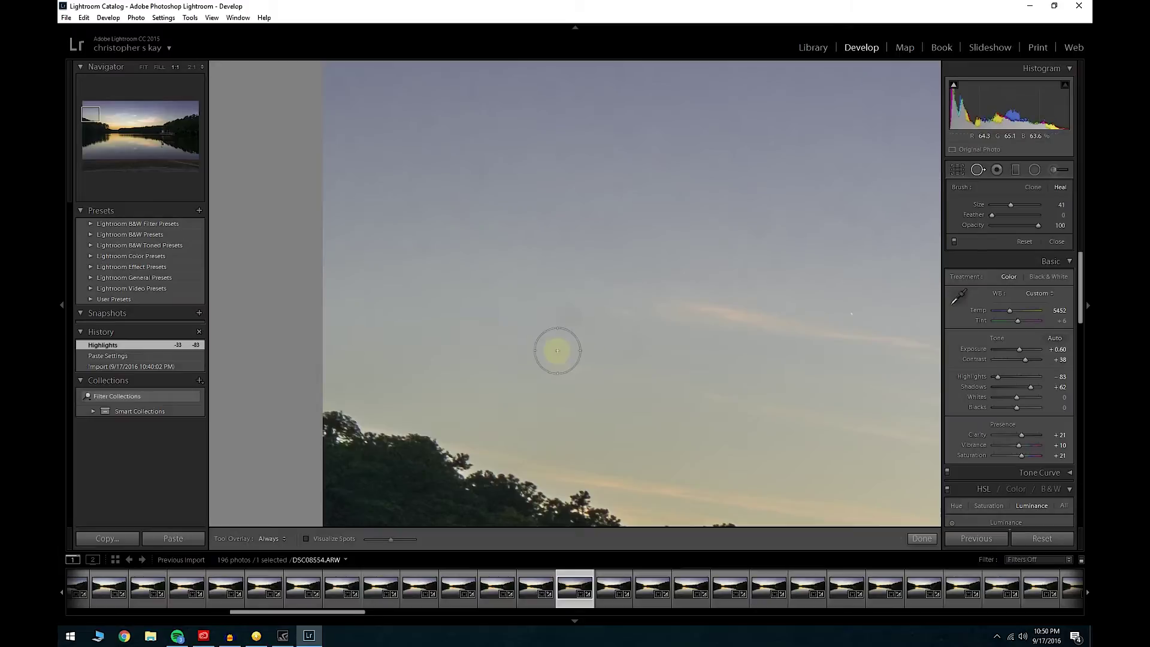
pyautogui.scroll(-1, 567, 324)
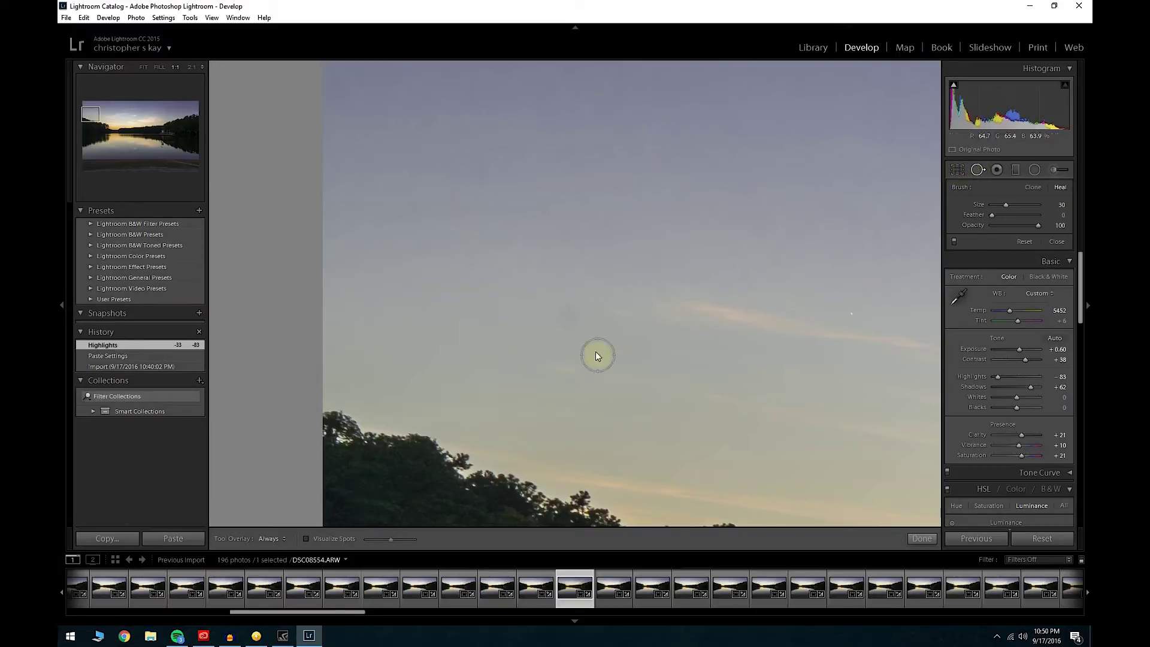
pyautogui.click(571, 309)
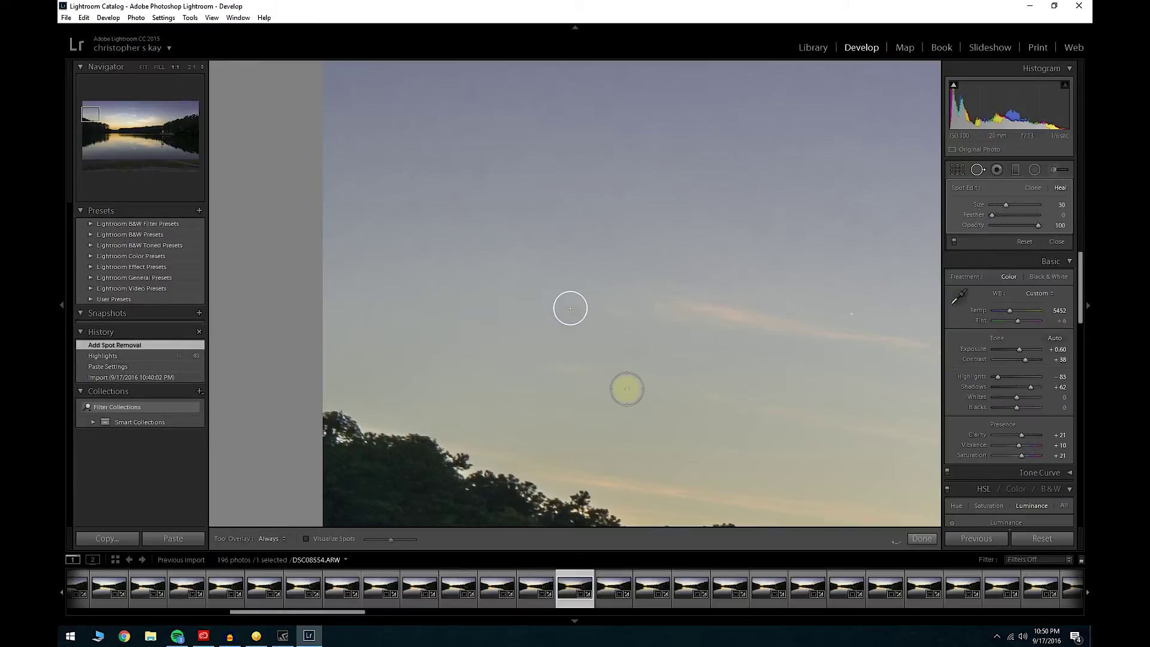
pyautogui.press('q')
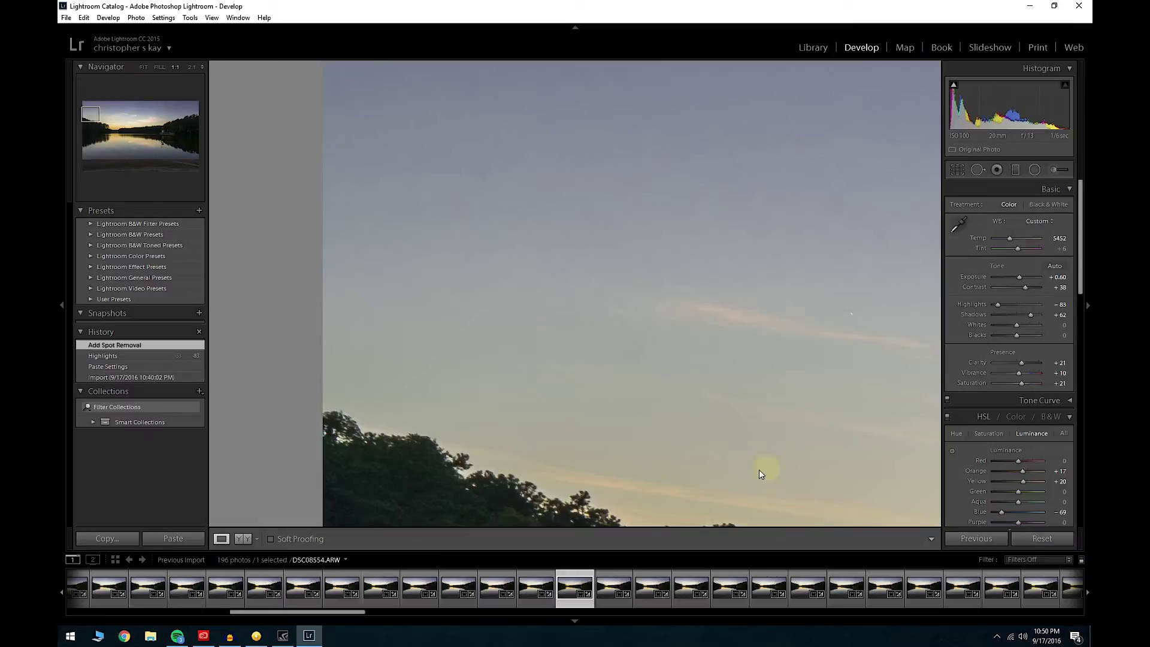
# Check the upper sky of DSC08554.ARW in full view and at 1:1 for further dust spots
pyautogui.click(627, 319)
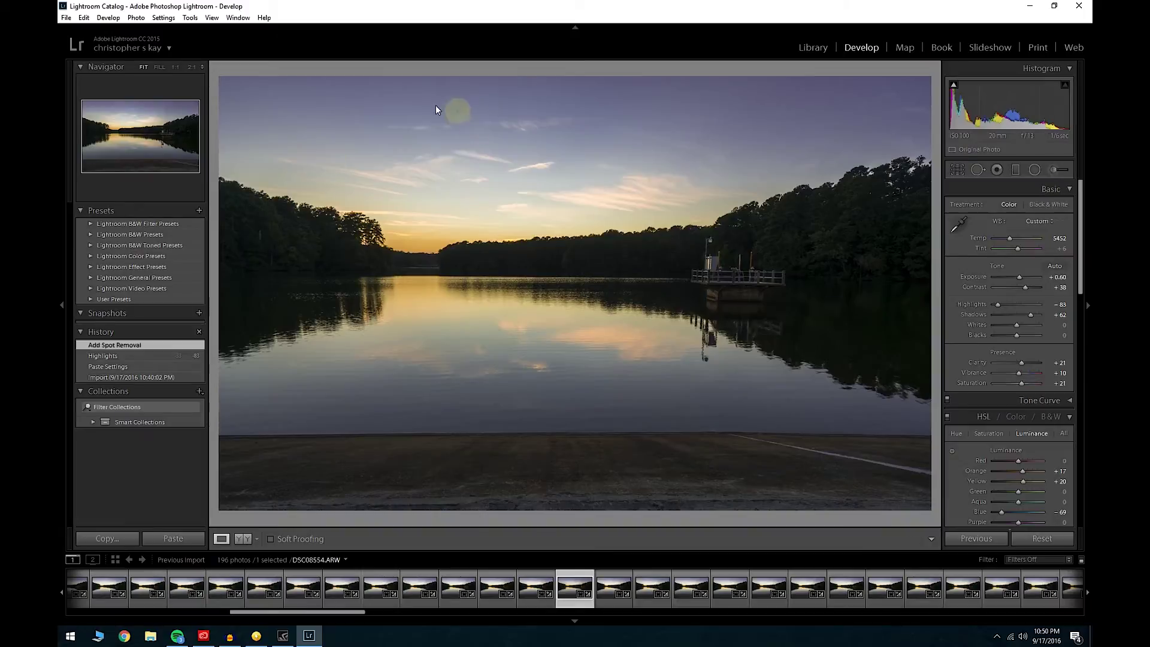
pyautogui.click(408, 111)
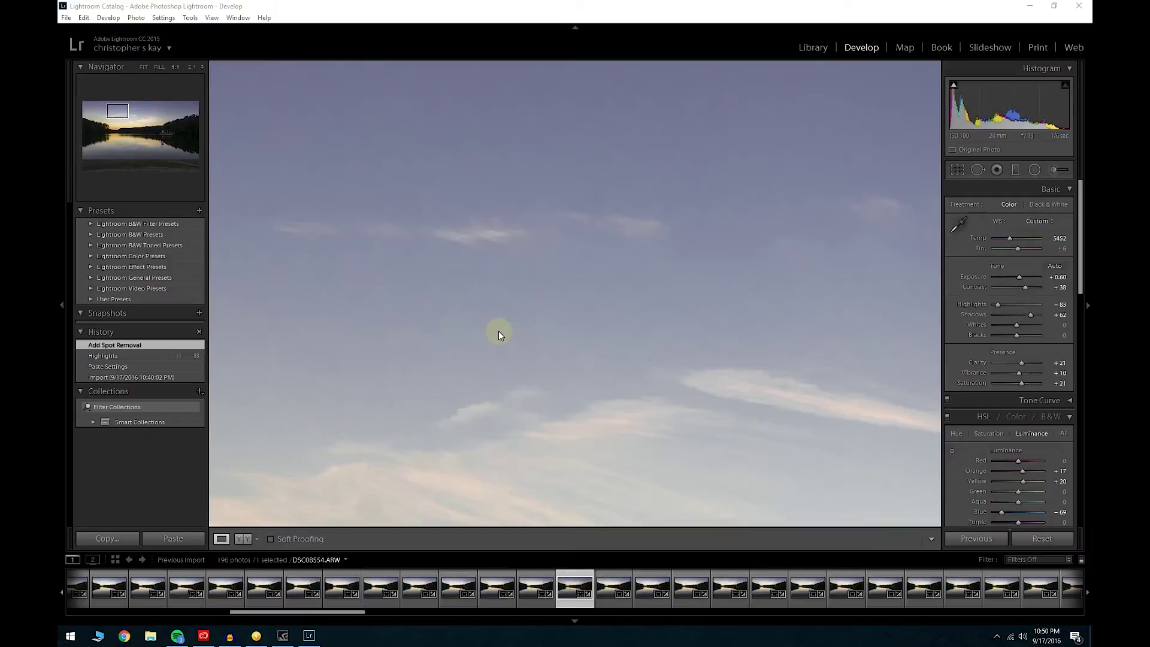
pyautogui.moveTo(494, 317); pyautogui.dragTo(545, 300)
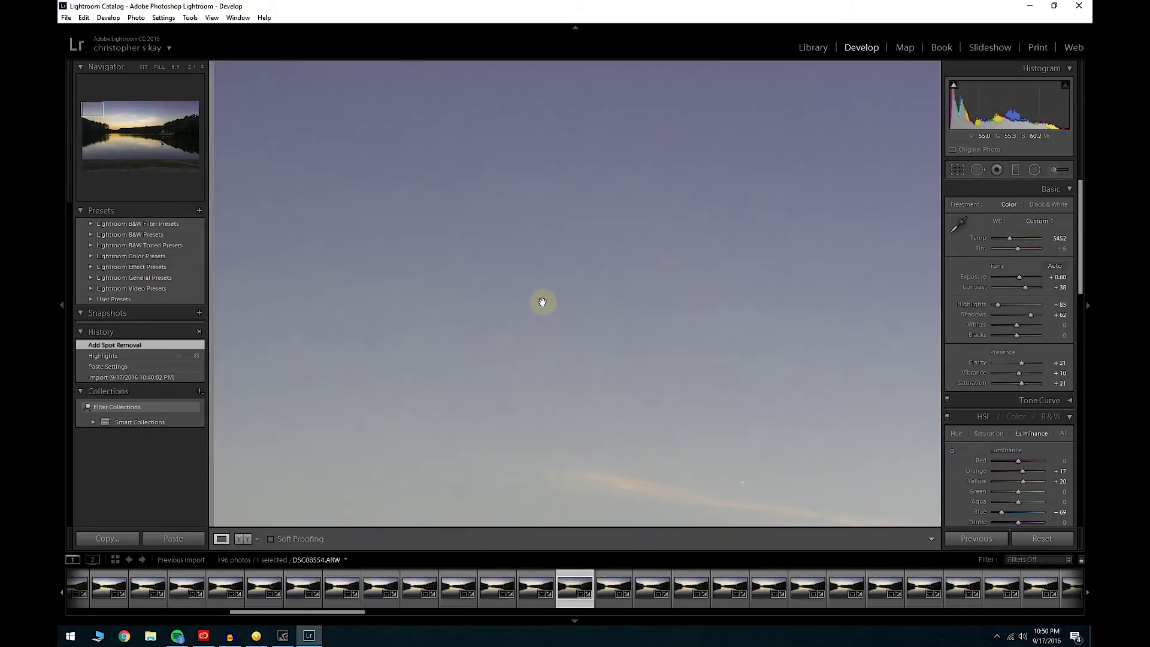
# Check the sky of DSC08554.ARW above the left tree line and out to its upper-left corner at 1:1 and in full view
pyautogui.click(532, 305)
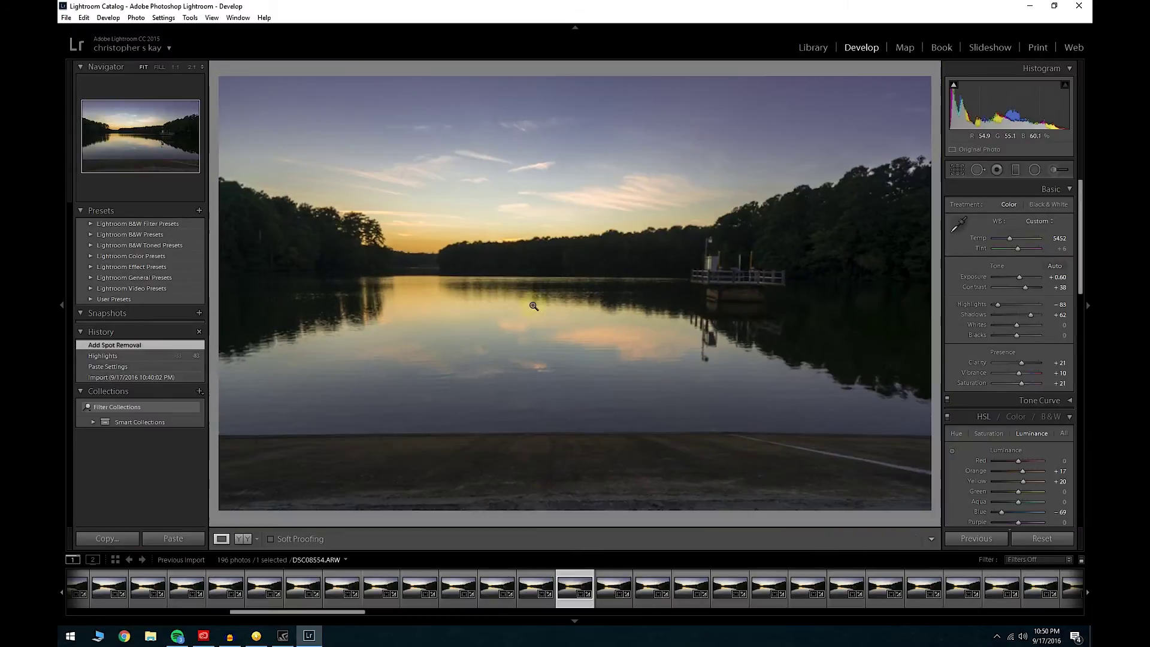
pyautogui.click(353, 219)
pyautogui.moveTo(354, 219); pyautogui.dragTo(699, 296)
pyautogui.click(763, 321)
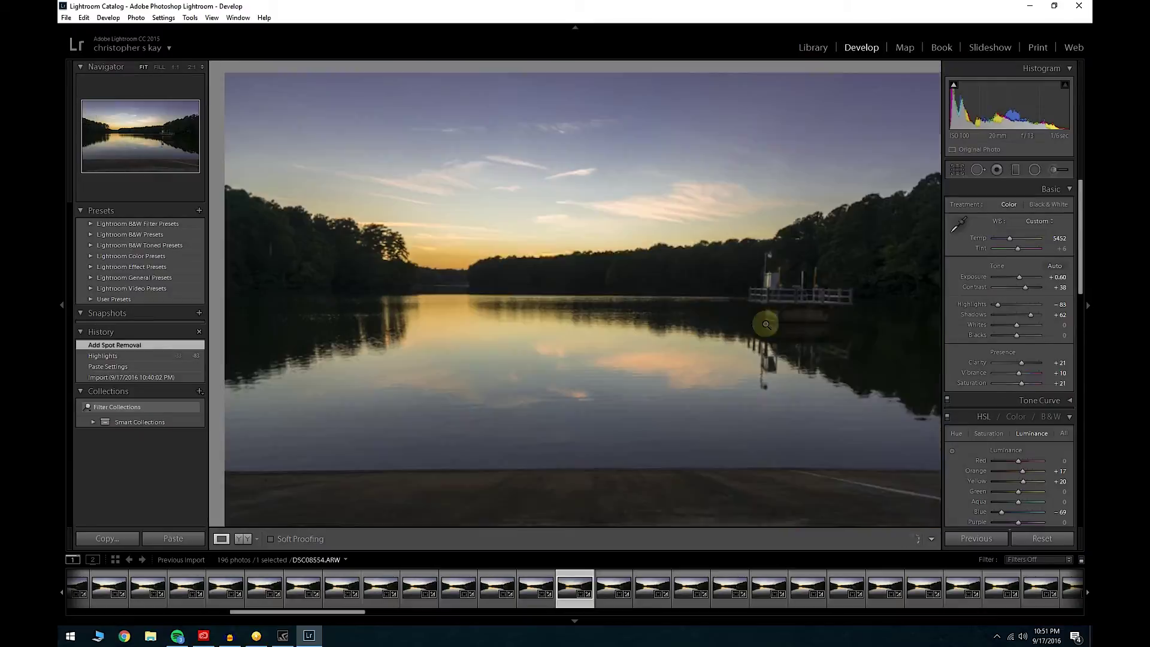
pyautogui.click(480, 236)
pyautogui.moveTo(480, 236); pyautogui.dragTo(728, 331)
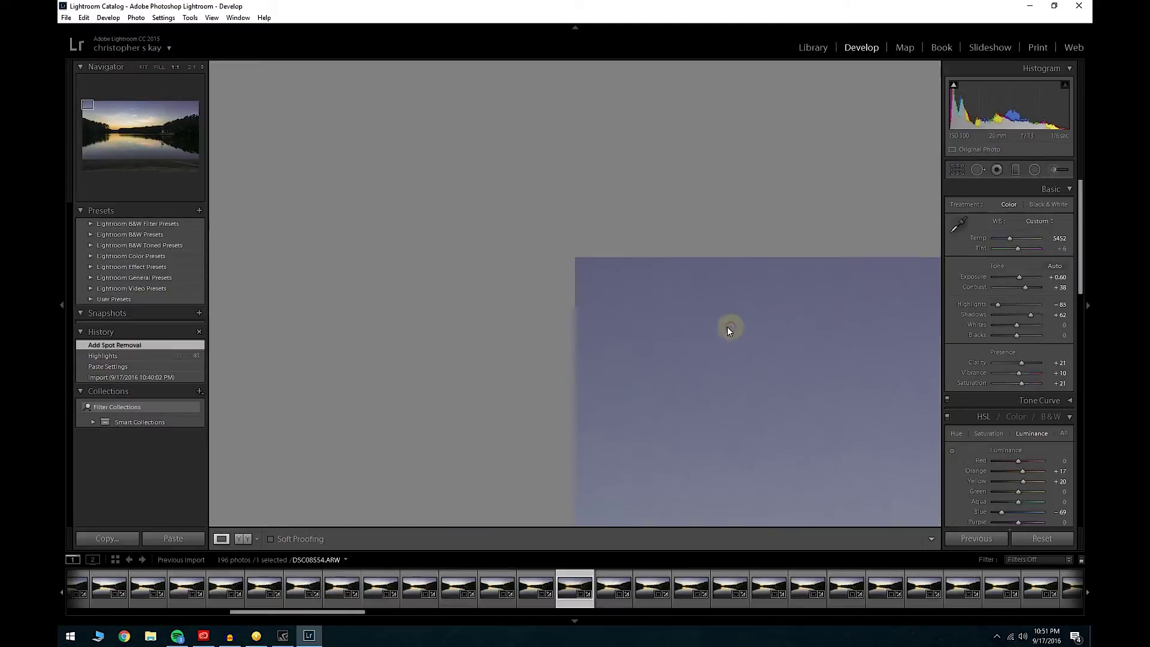
pyautogui.click(663, 319)
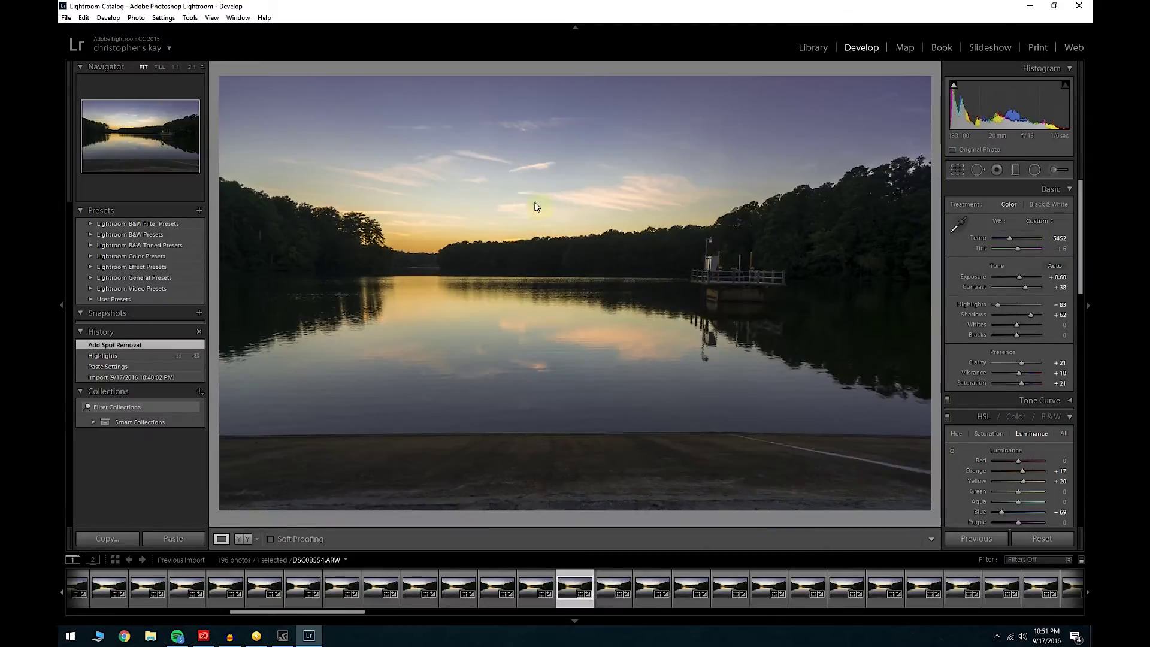
# Inspect the central and upper-middle sky at 1:1 for dust spots, opening and closing Spot Removal without healing anything
pyautogui.click(521, 213)
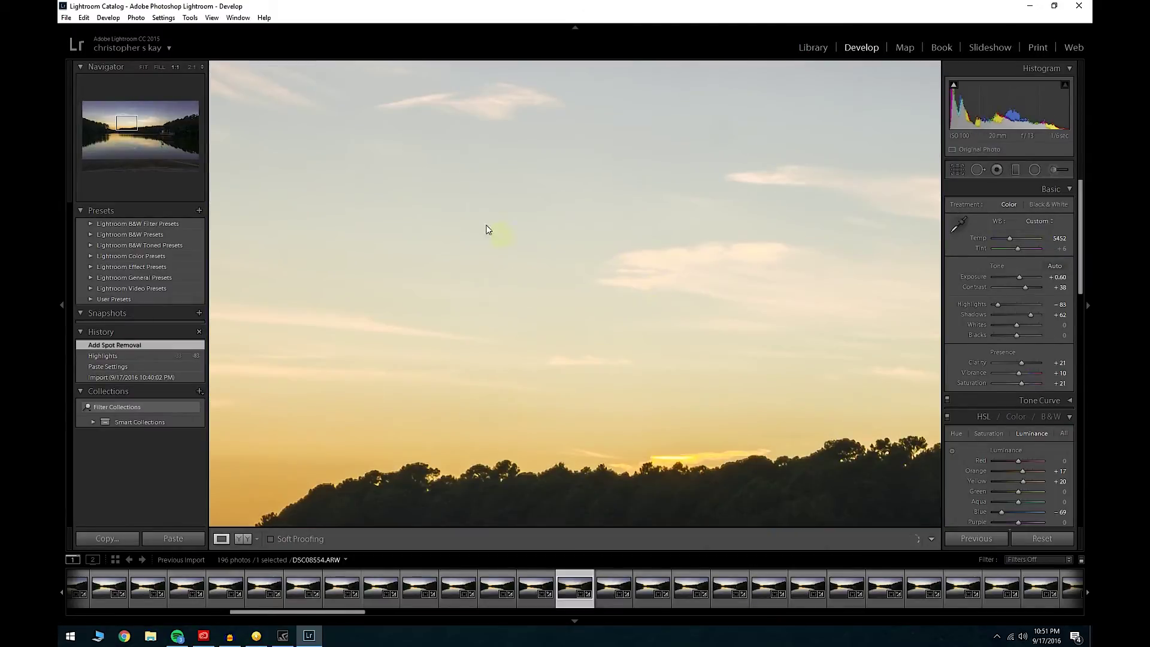
pyautogui.click(131, 129)
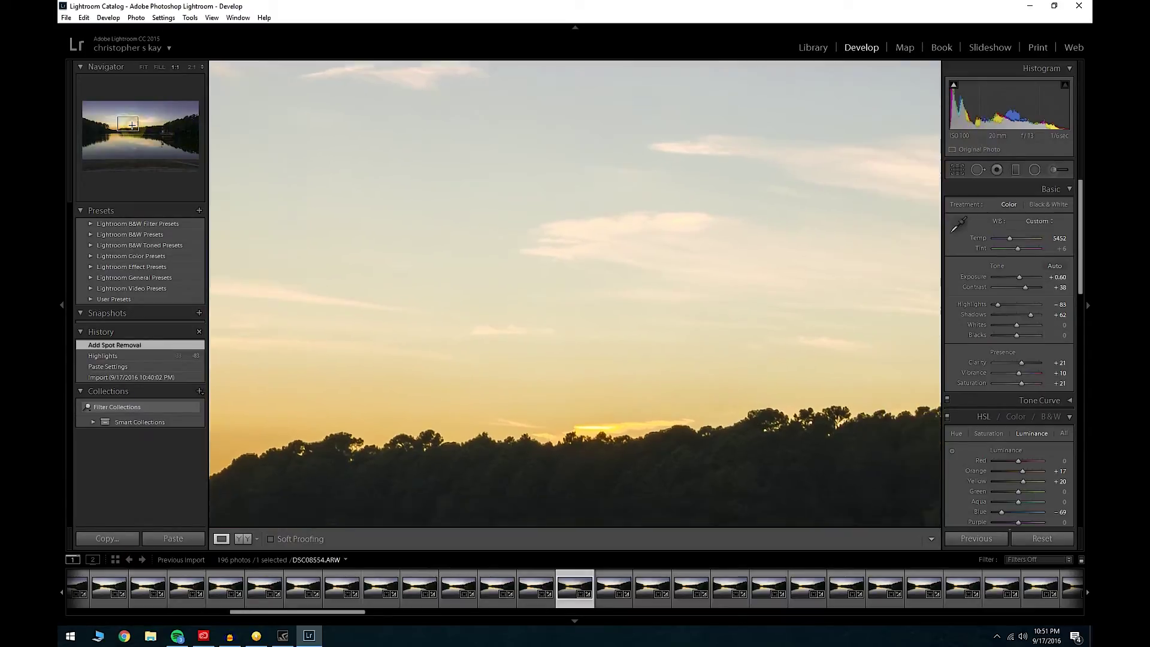
pyautogui.moveTo(131, 129); pyautogui.dragTo(146, 107)
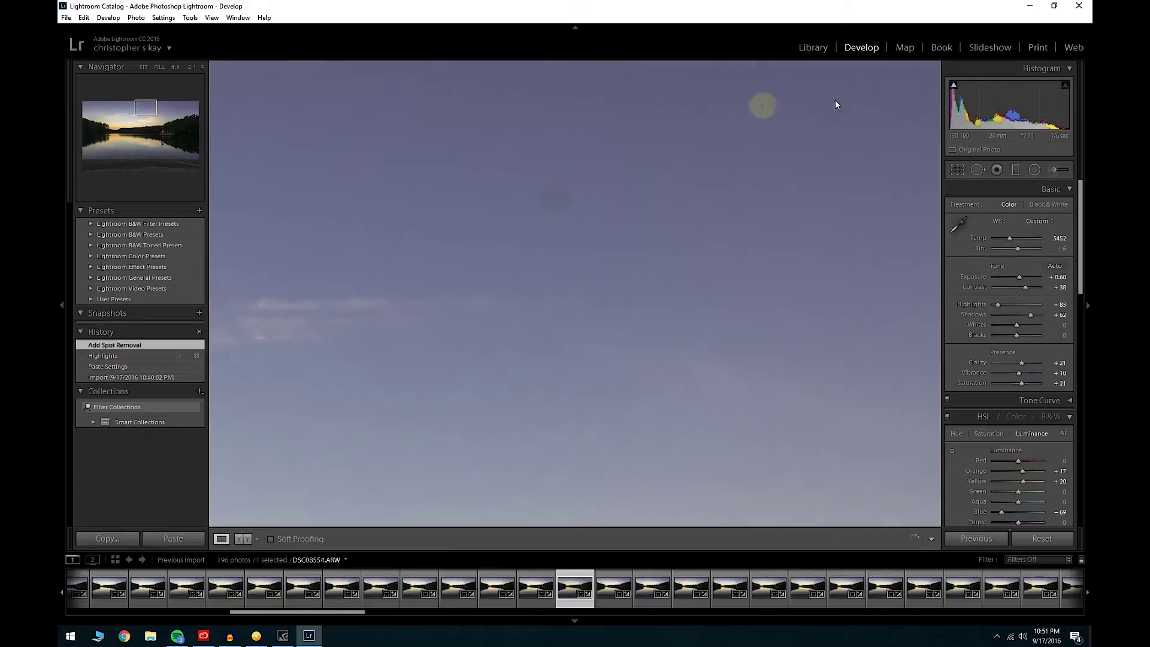
pyautogui.click(979, 171)
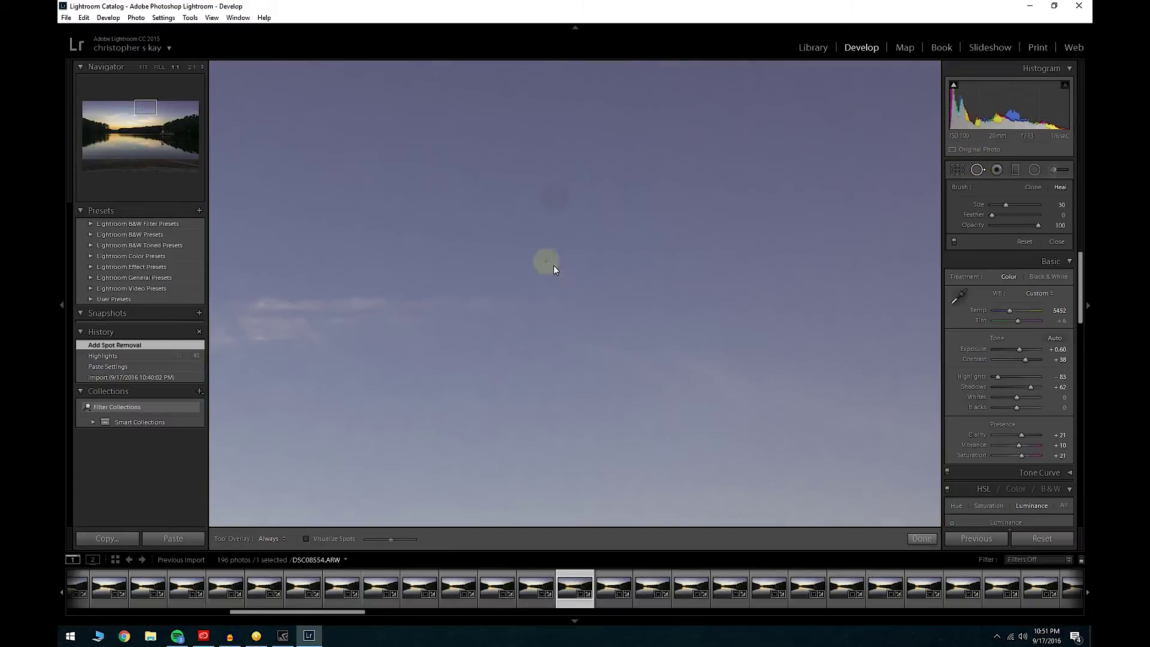
pyautogui.click(977, 172)
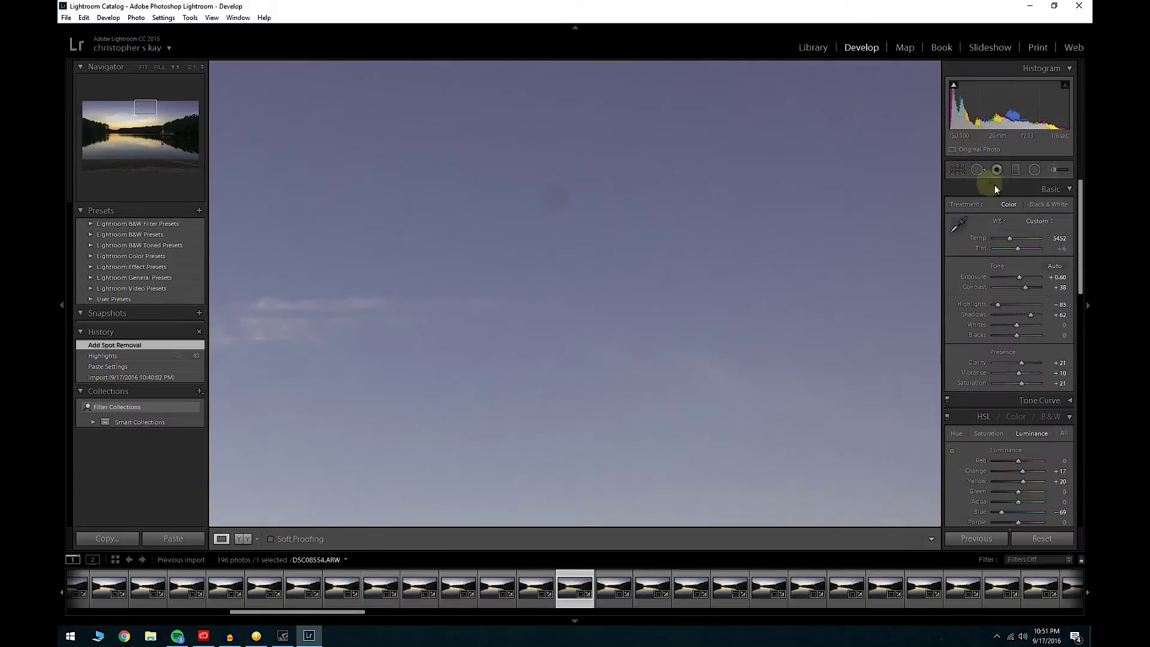
# Heal the dark dust spot in the upper sky using Spot Removal at about size 32
pyautogui.click(978, 171)
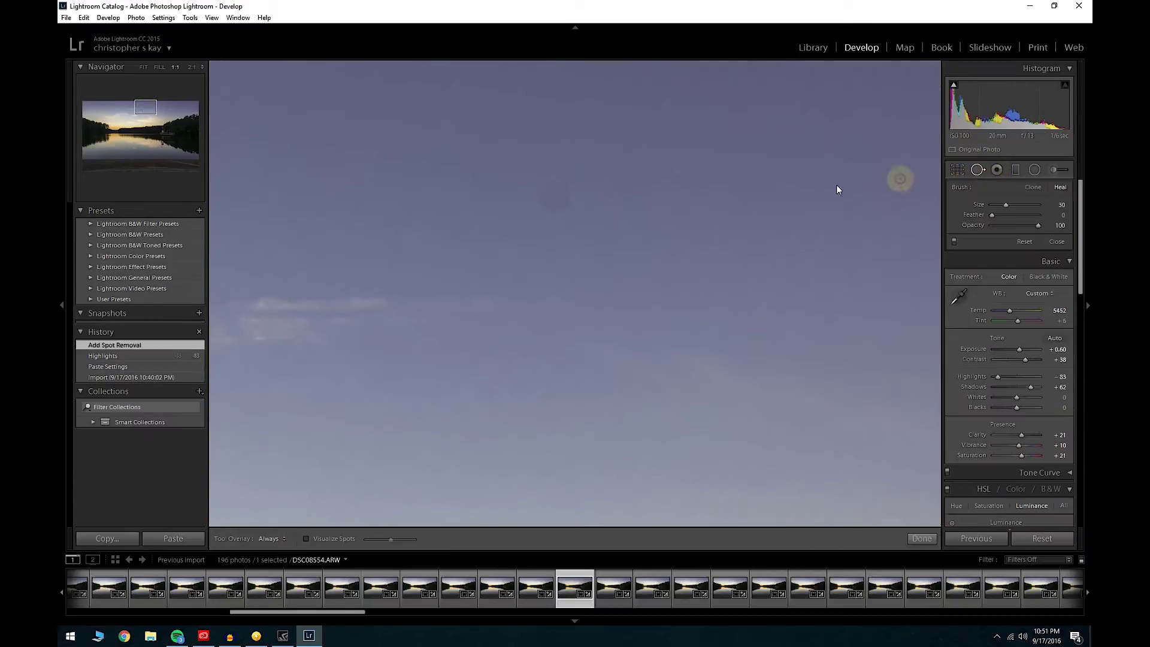
pyautogui.click(557, 197)
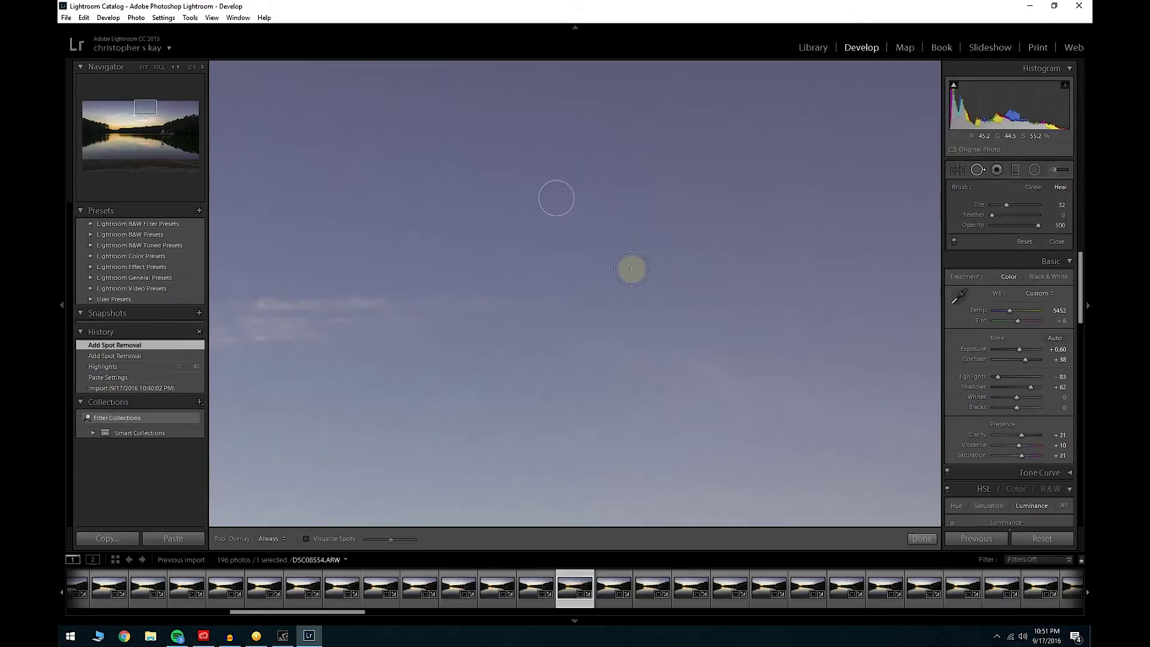
pyautogui.press('q')
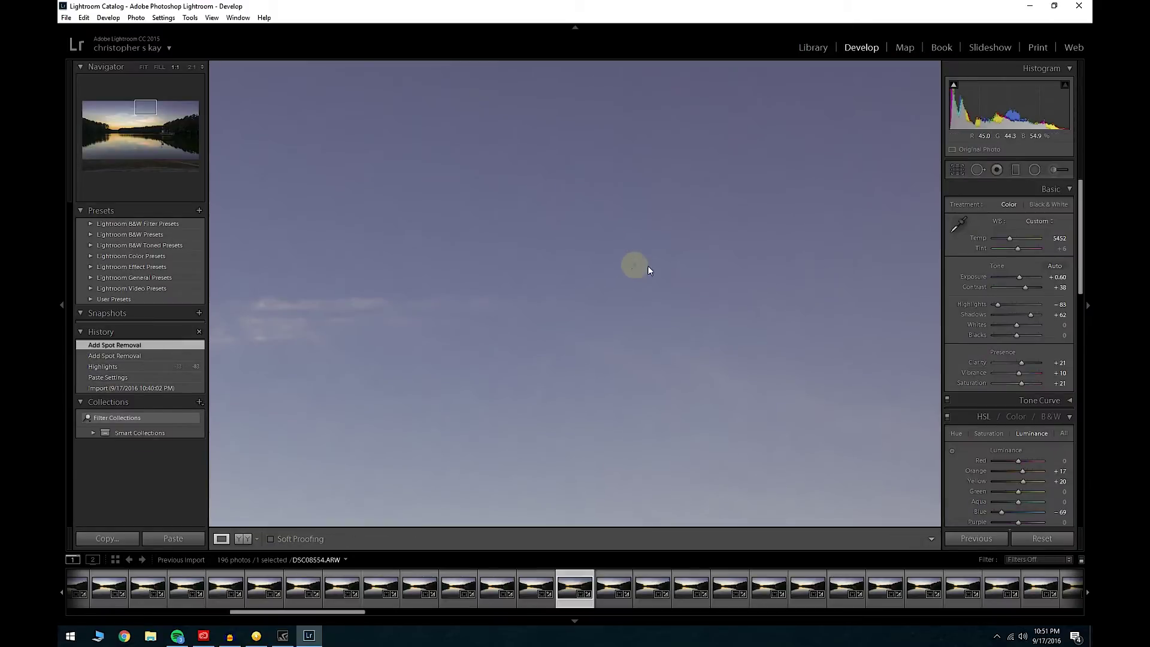
# Move the sky heal's sample source onto clean sky just left of the healed spot
pyautogui.click(980, 170)
pyautogui.click(553, 201)
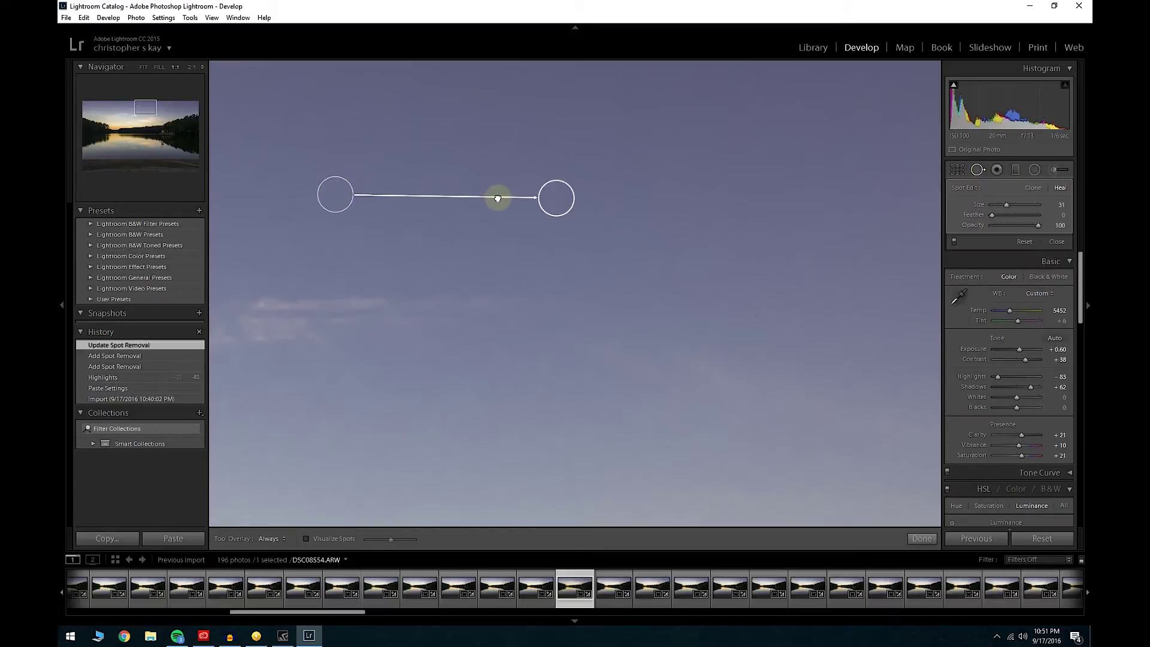
pyautogui.moveTo(497, 199); pyautogui.dragTo(503, 197)
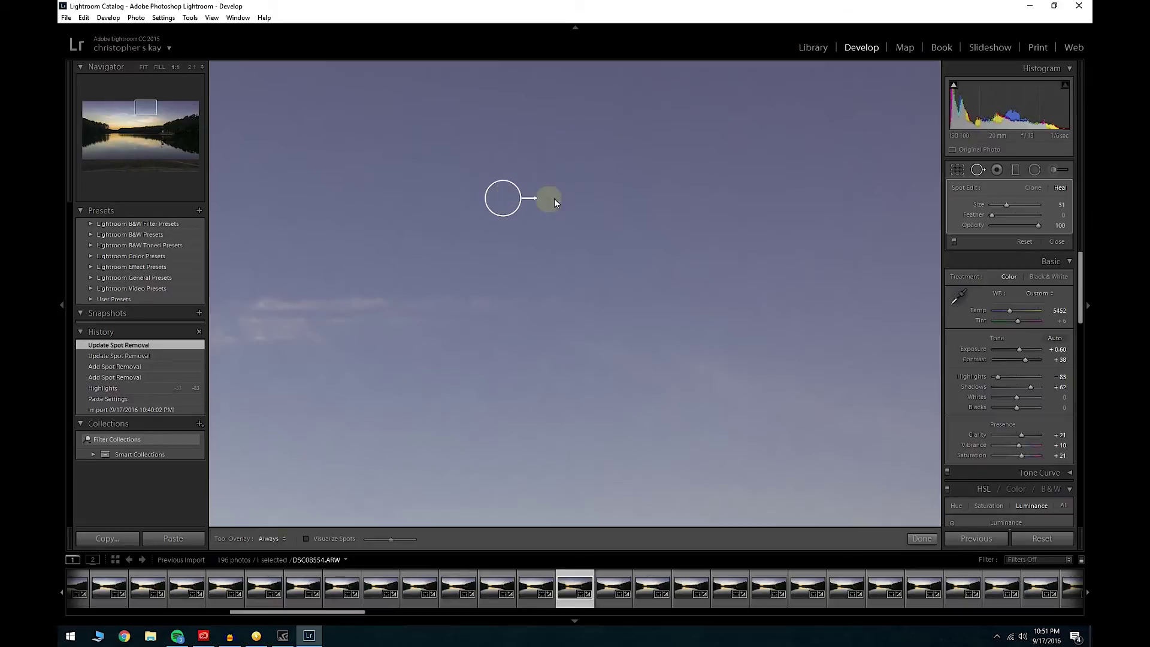
pyautogui.press('q')
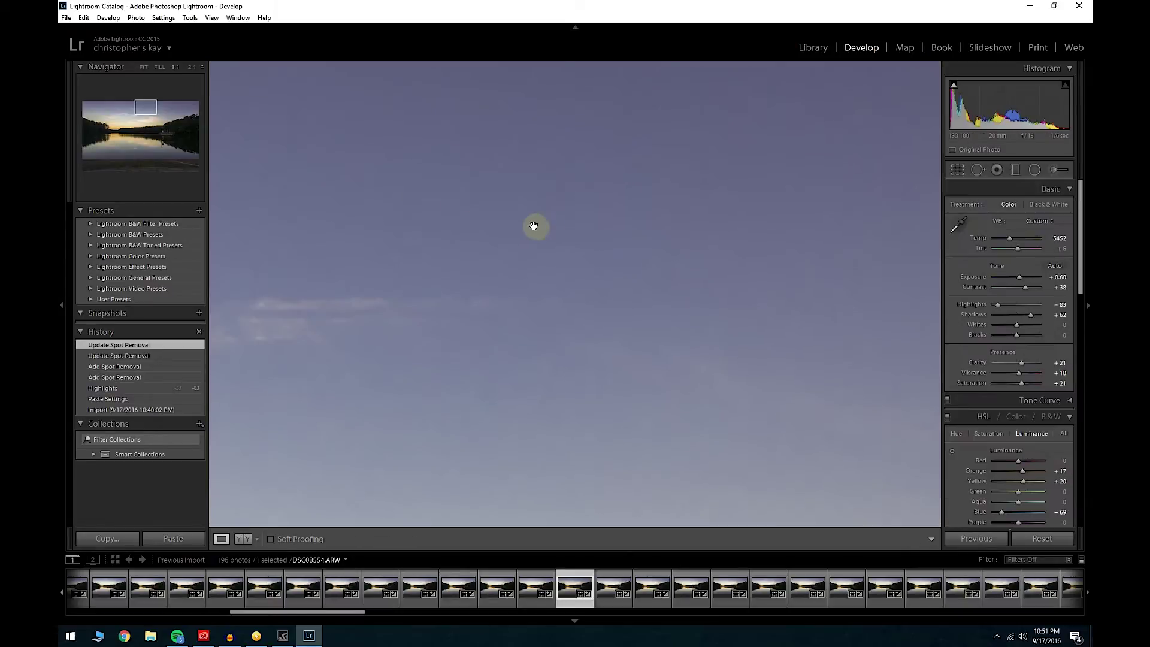
pyautogui.click(535, 226)
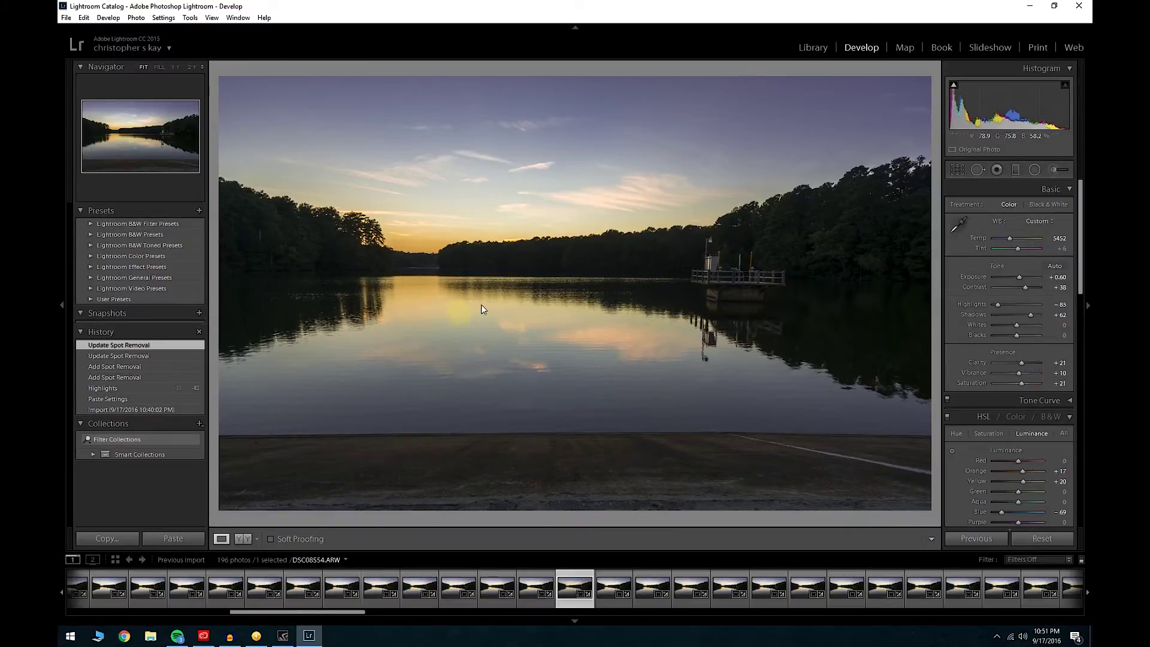
# Add a graduated filter rising from the paved foreground into the water, with exposure 1.71, contrast -7 and clarity 12
pyautogui.click(1016, 172)
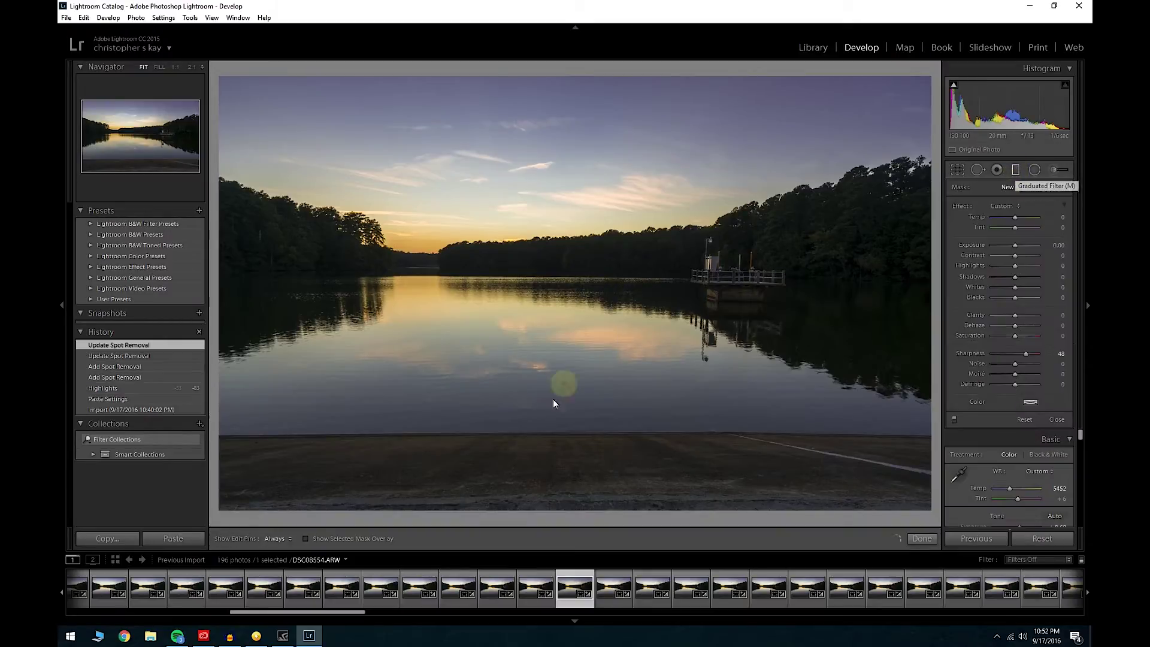
pyautogui.moveTo(557, 495); pyautogui.dragTo(560, 341)
pyautogui.moveTo(1015, 245); pyautogui.dragTo(1022, 245)
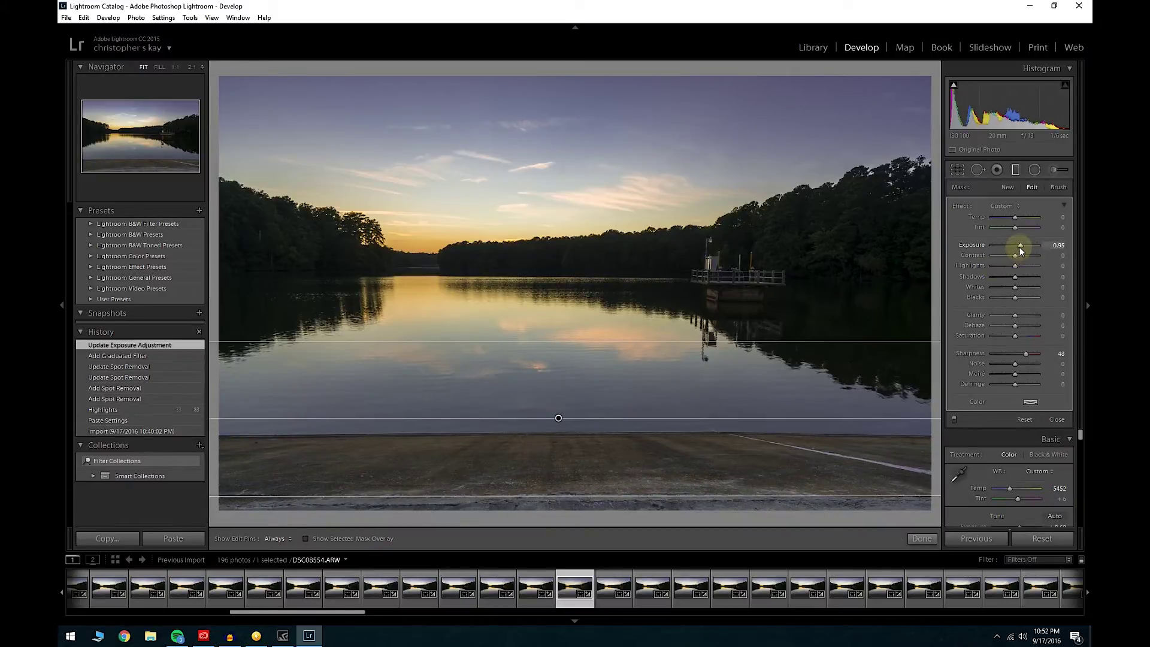
pyautogui.moveTo(1022, 246)
pyautogui.mouseDown()
pyautogui.moveTo(1032, 256)
pyautogui.moveTo(1015, 255)
pyautogui.mouseUp()
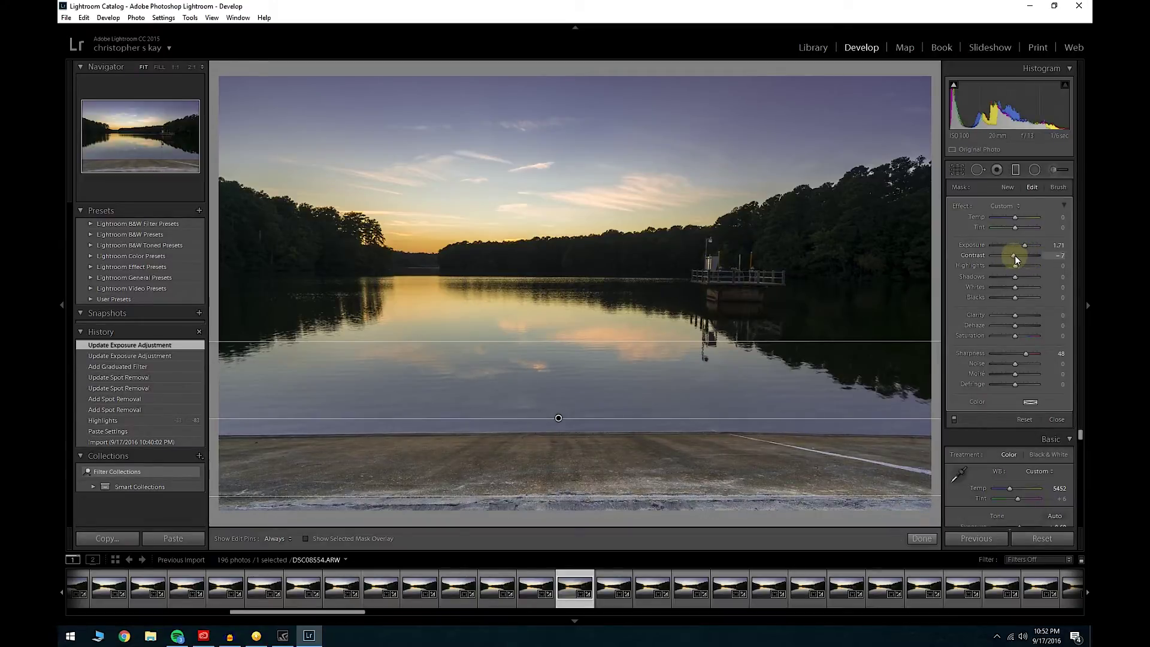
pyautogui.click(1019, 317)
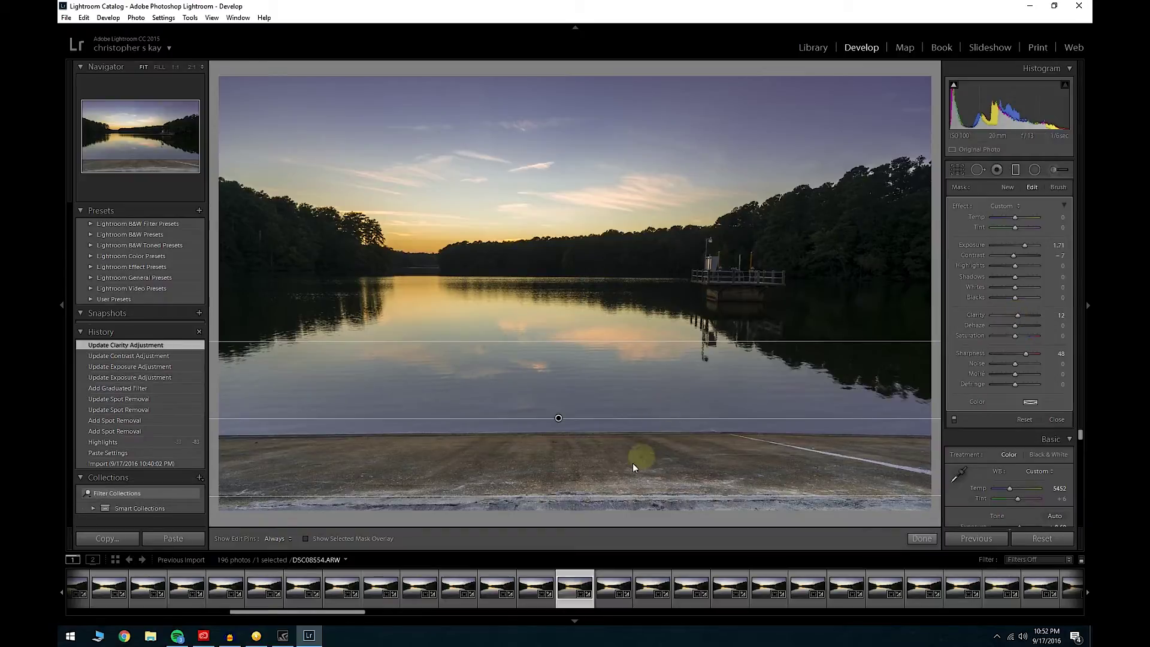
pyautogui.press('m')
pyautogui.click(570, 500)
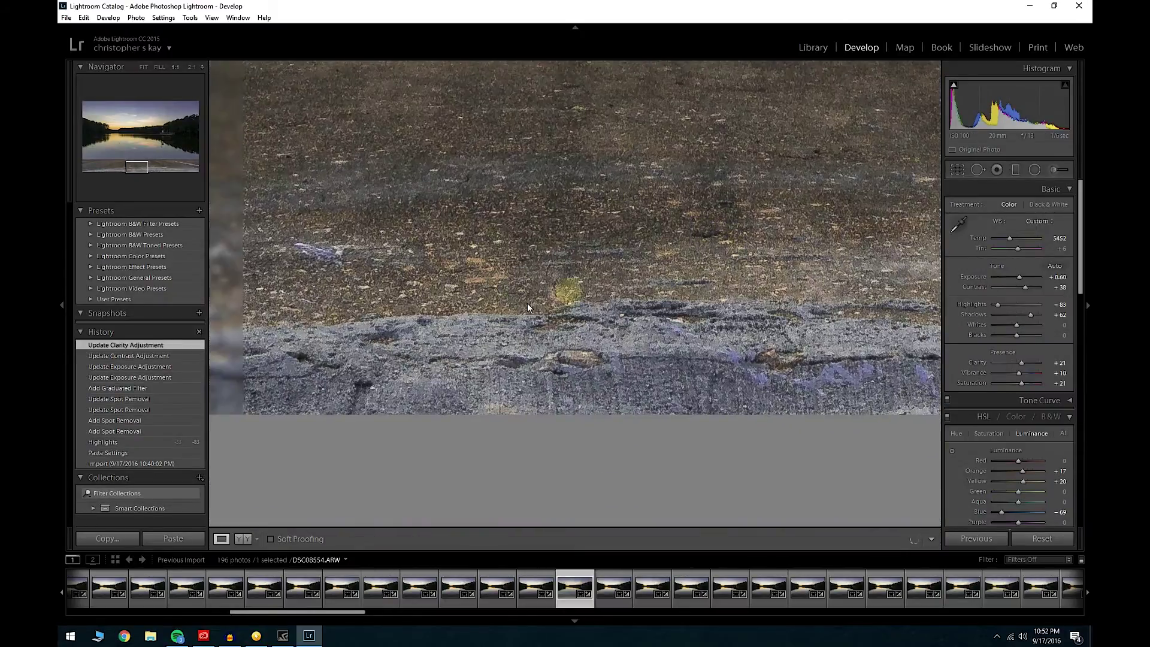
pyautogui.click(600, 263)
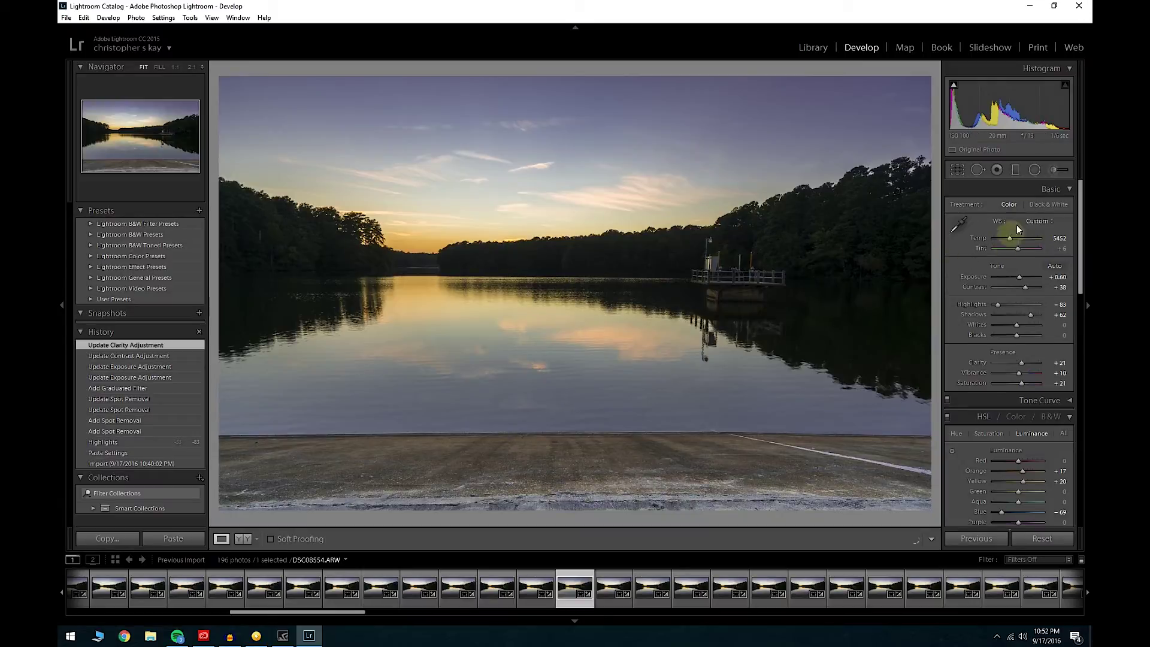
# Add a second graduated filter from the bottom edge up to the far shoreline and reset its sharpness to 0
pyautogui.click(1016, 169)
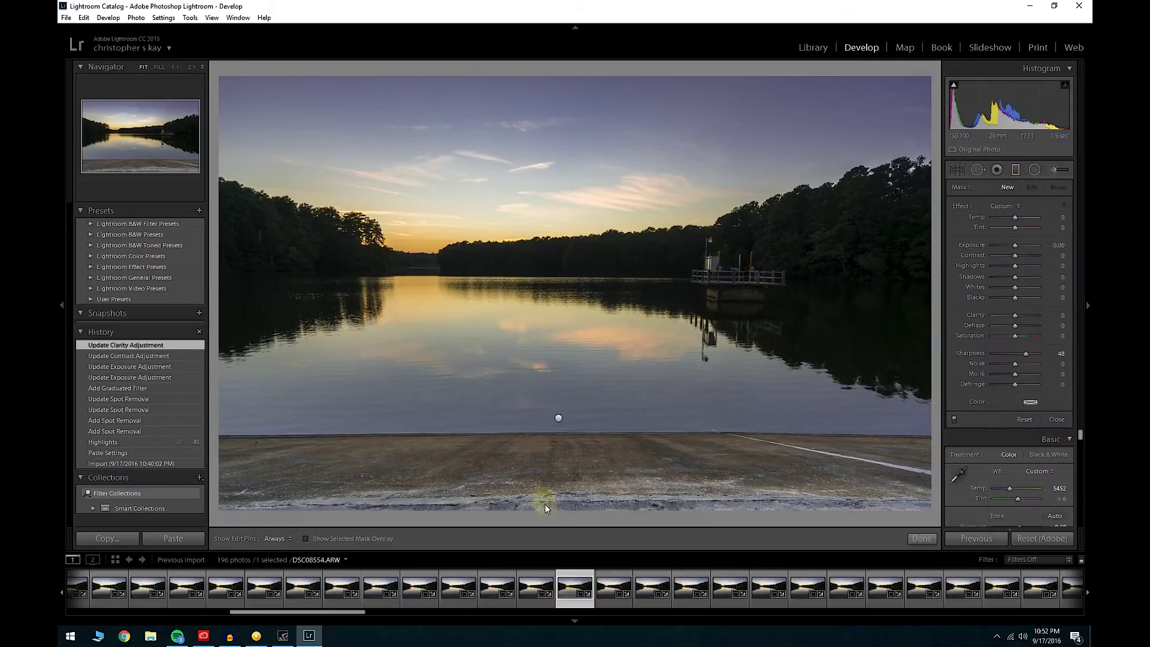
pyautogui.moveTo(545, 516); pyautogui.dragTo(544, 473)
pyautogui.moveTo(557, 418); pyautogui.dragTo(567, 290)
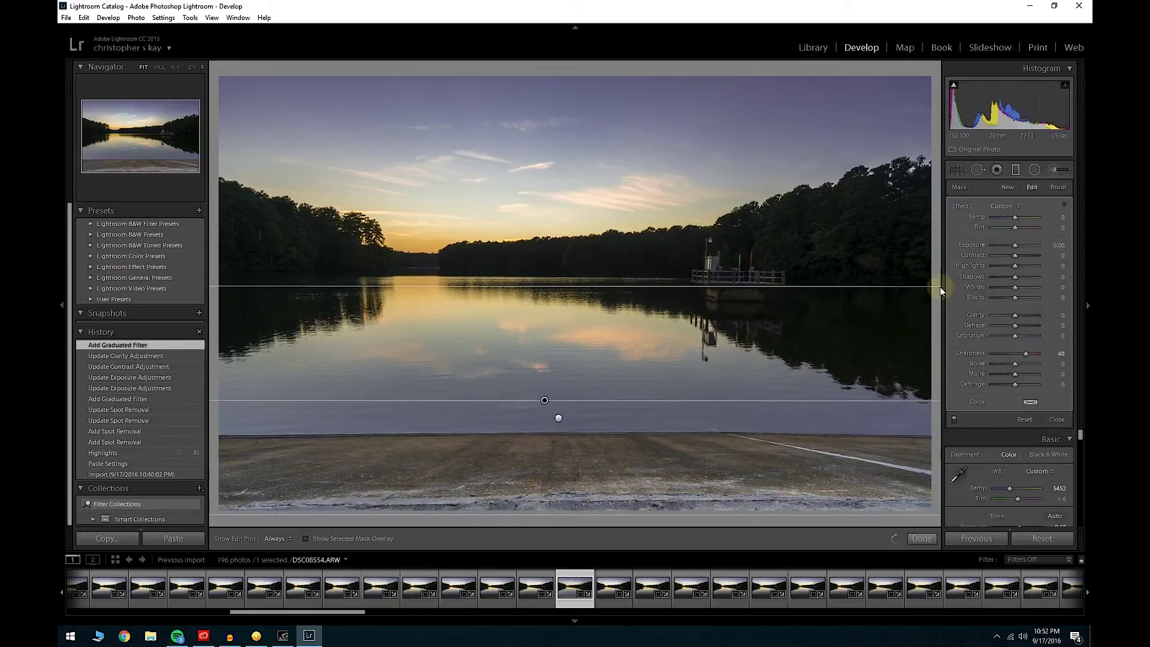
pyautogui.doubleClick(1027, 353)
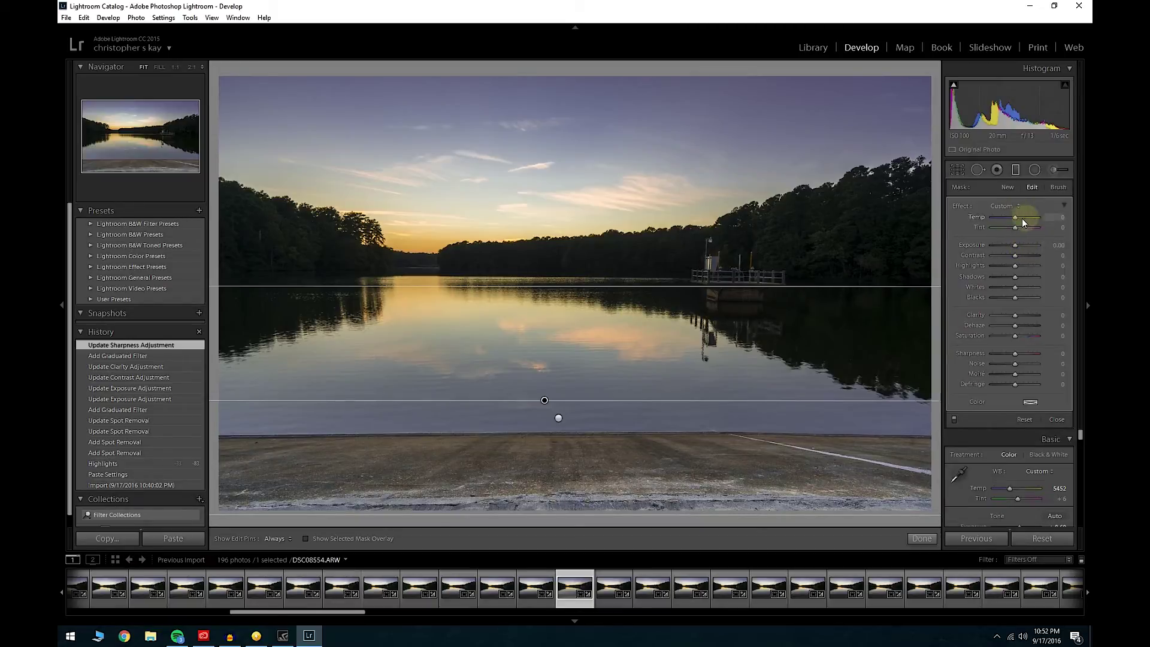
# Warm the second graduated filter by setting its temperature to 10
pyautogui.moveTo(1021, 220)
pyautogui.mouseDown()
pyautogui.moveTo(1010, 219)
pyautogui.moveTo(1023, 218)
pyautogui.mouseUp()
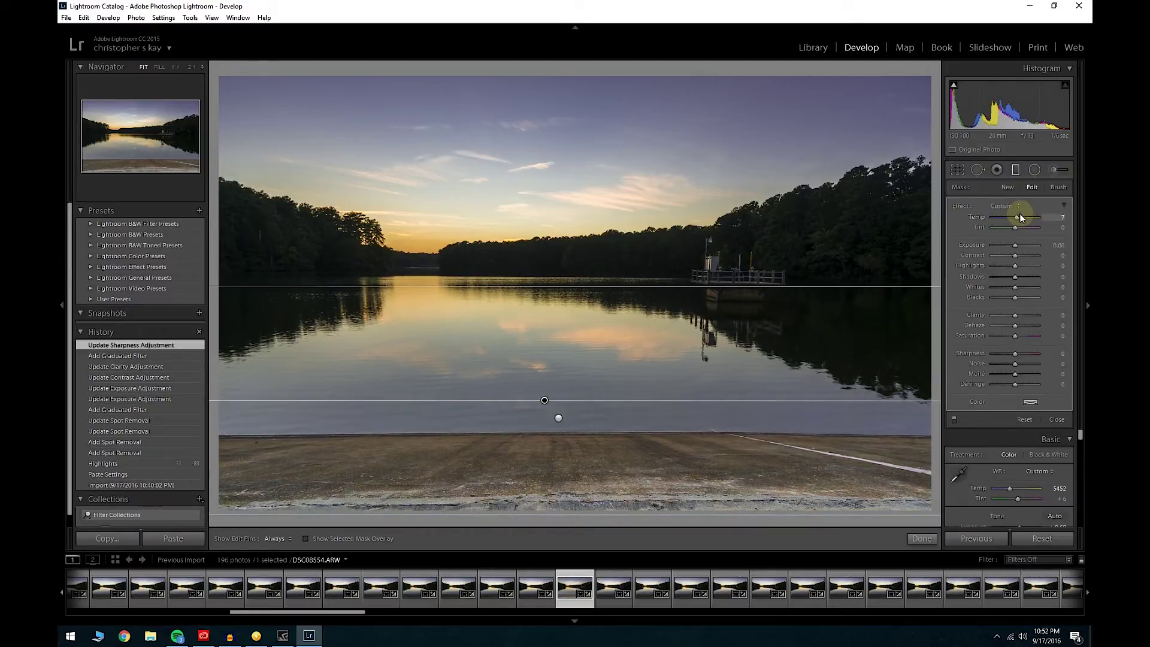
pyautogui.moveTo(1021, 219); pyautogui.dragTo(1021, 218)
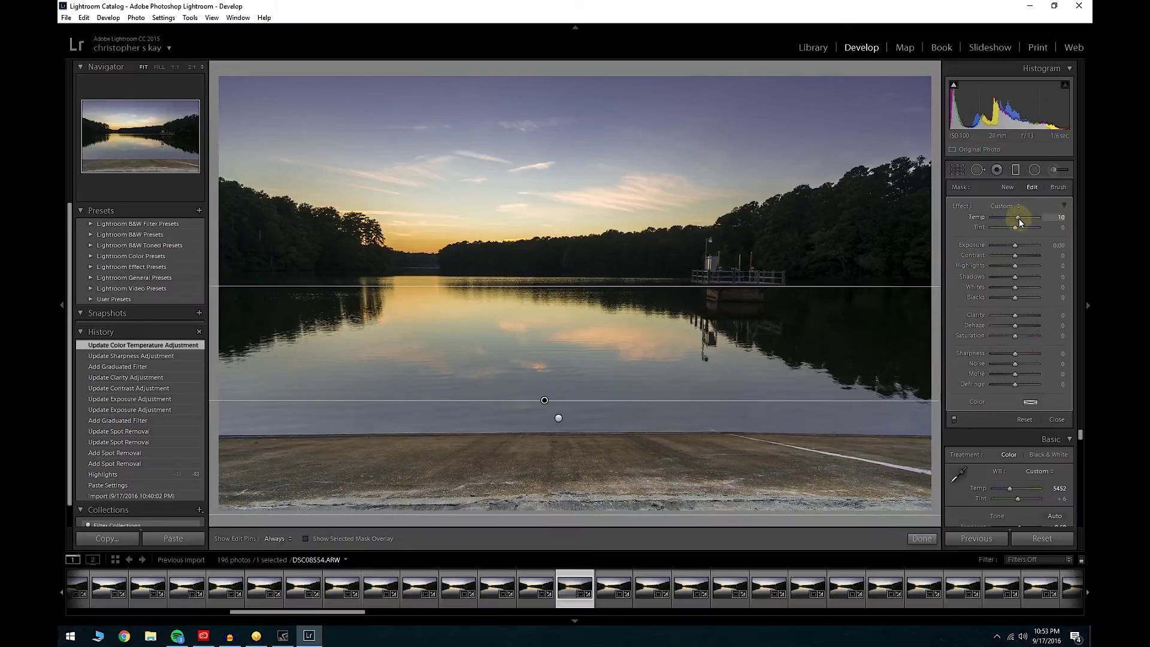
pyautogui.moveTo(1024, 218); pyautogui.dragTo(1020, 220)
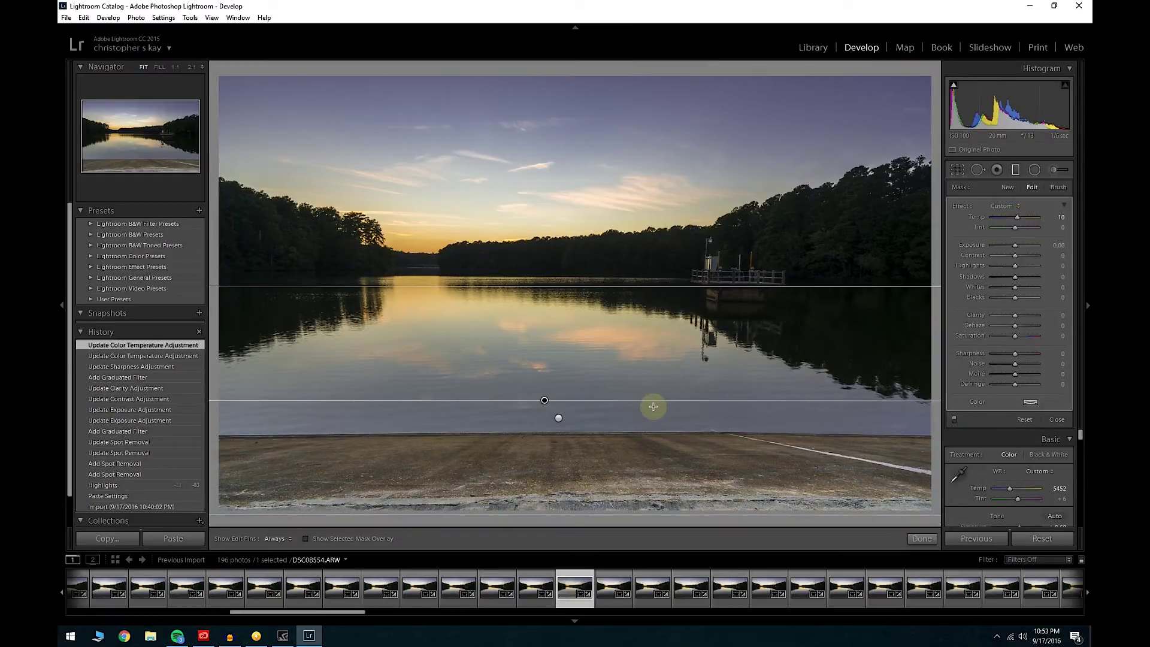
pyautogui.press('m')
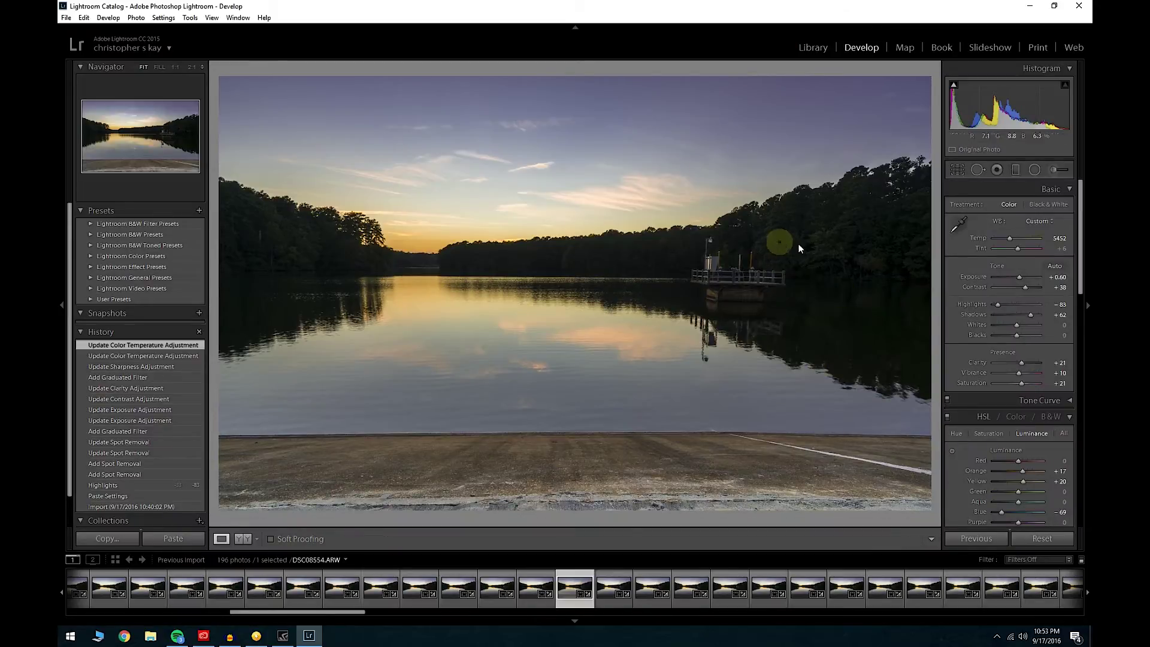
# Raise the photo's overall shadows to +90 to bring out detail in the dark trees
pyautogui.moveTo(1031, 314); pyautogui.dragTo(1035, 315)
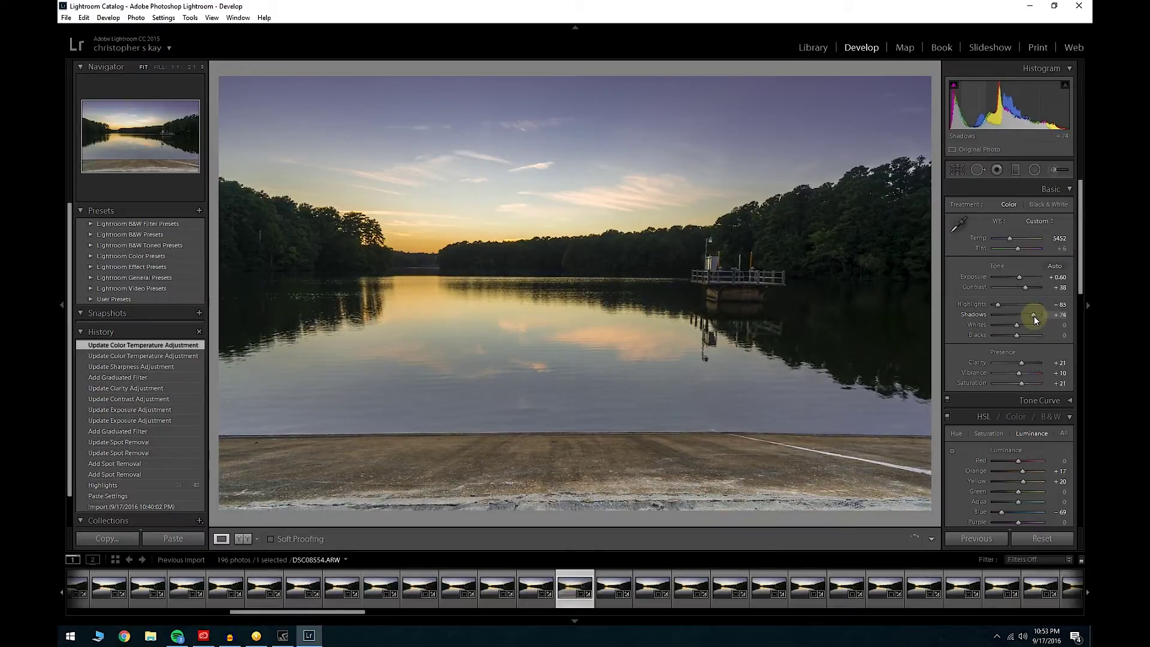
pyautogui.click(788, 244)
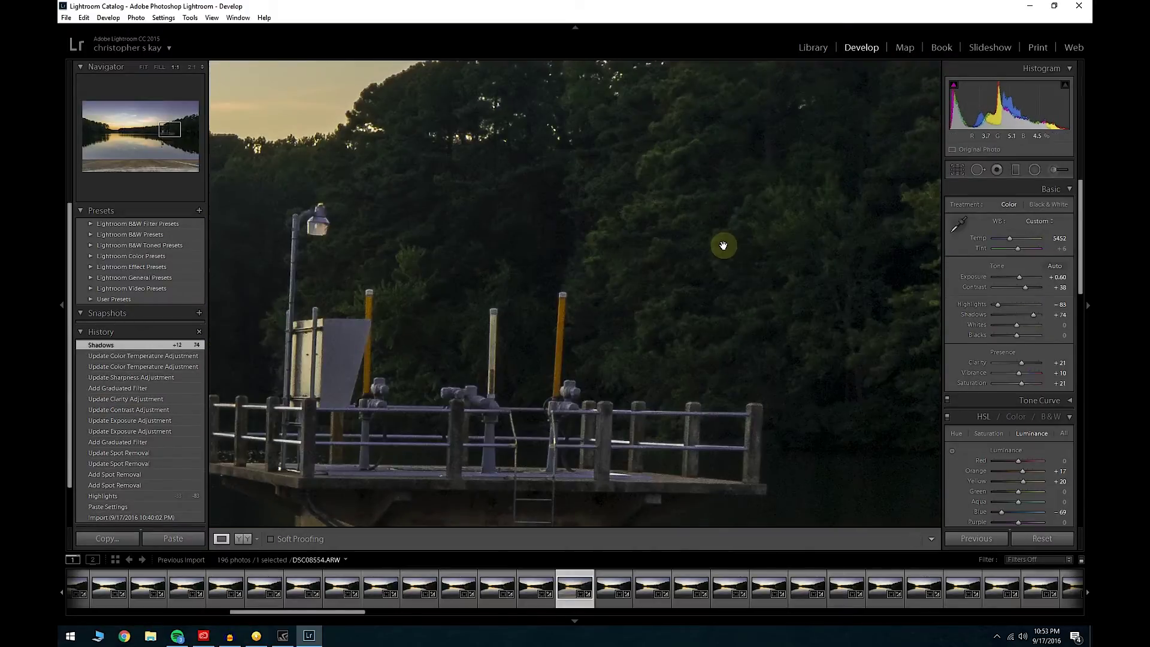
pyautogui.click(724, 246)
pyautogui.moveTo(1033, 314); pyautogui.dragTo(1038, 315)
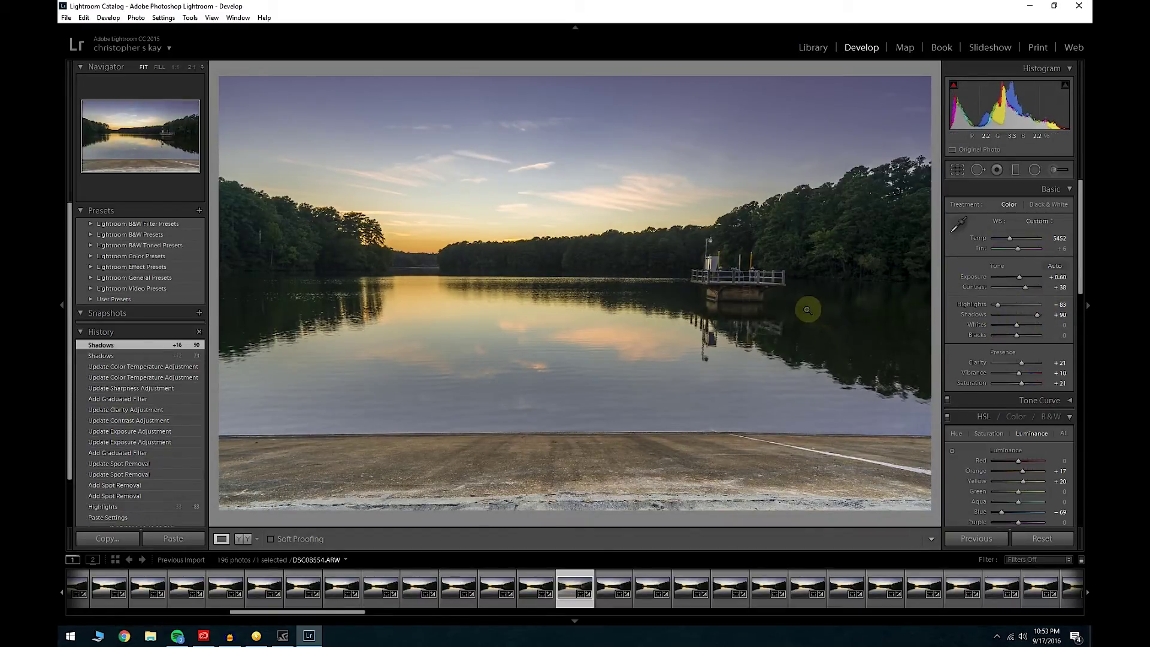
# Reduce the exposure of the first foreground graduated filter to about 1.05
pyautogui.click(1017, 170)
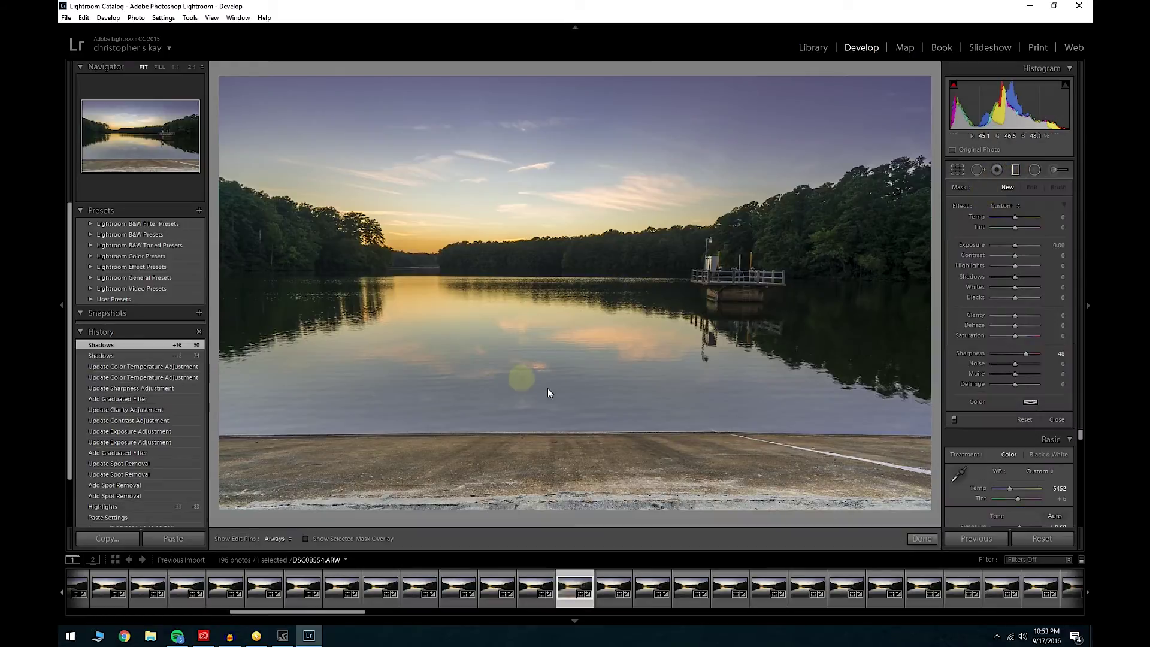
pyautogui.click(559, 418)
pyautogui.click(545, 400)
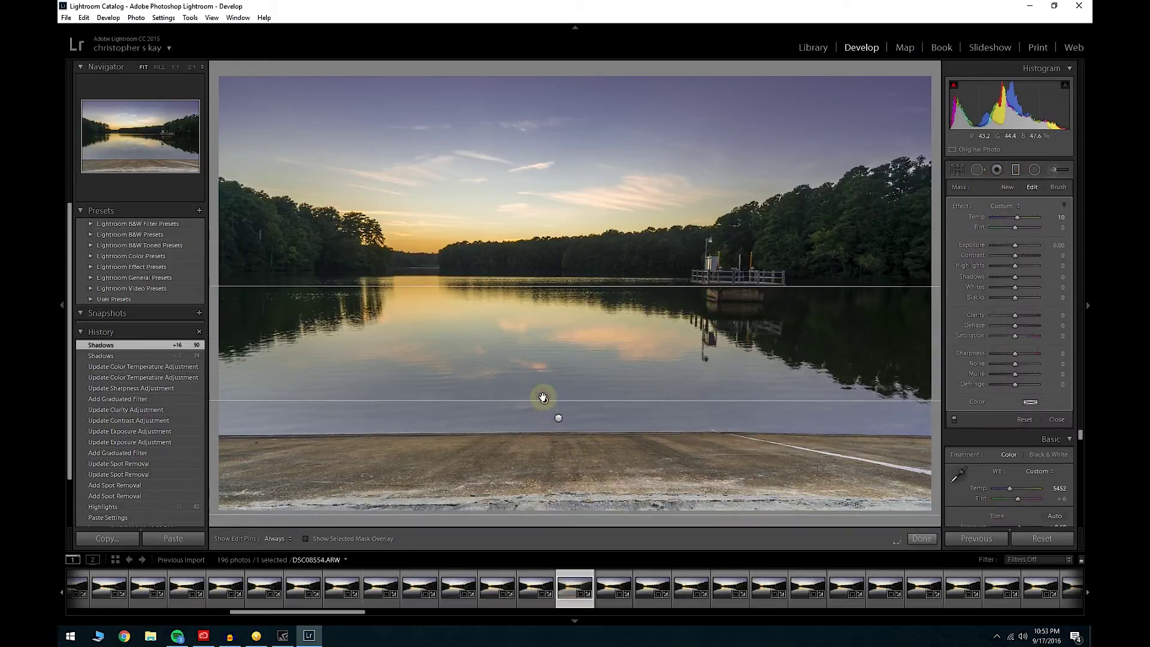
pyautogui.click(558, 418)
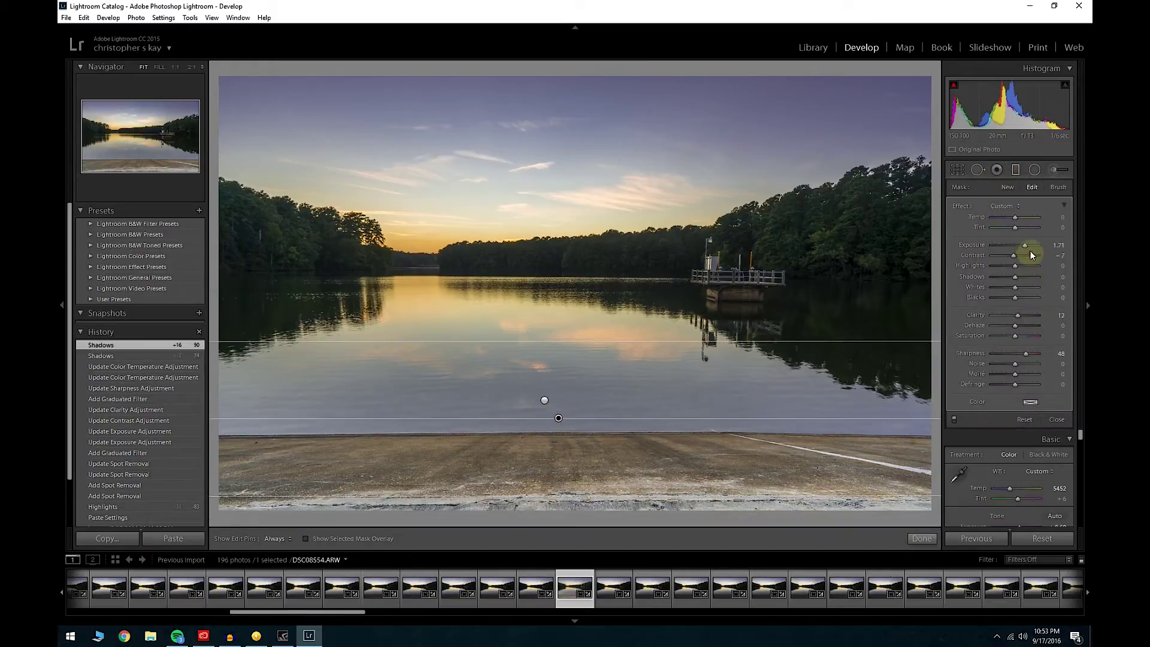
pyautogui.moveTo(1025, 246); pyautogui.dragTo(1020, 245)
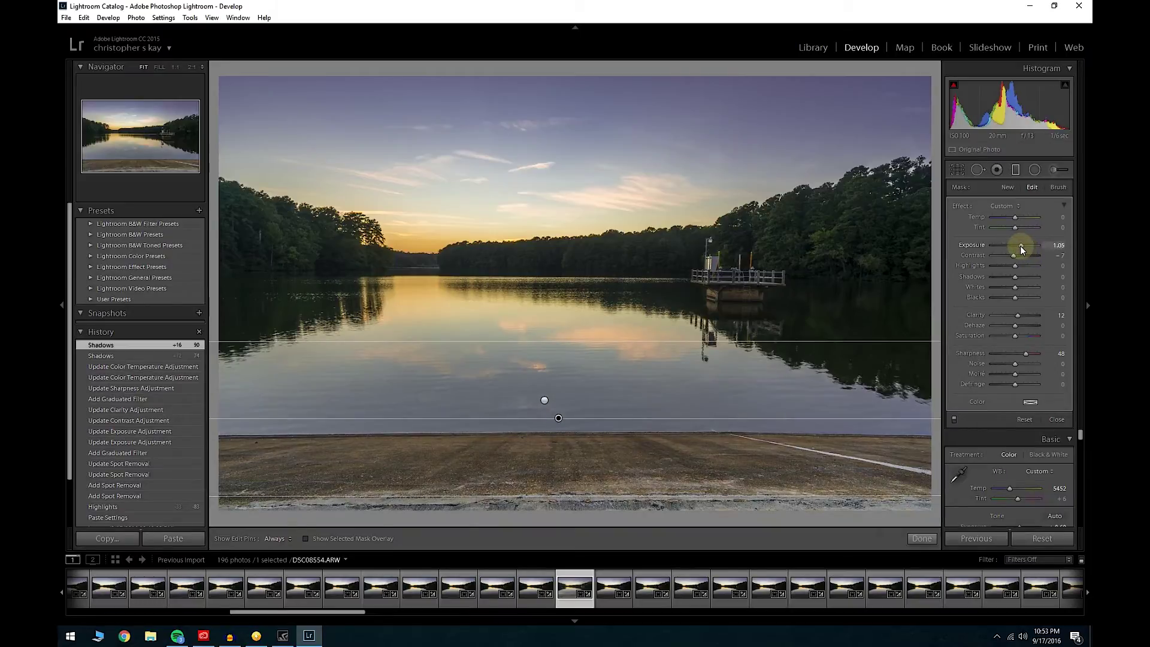
pyautogui.press('m')
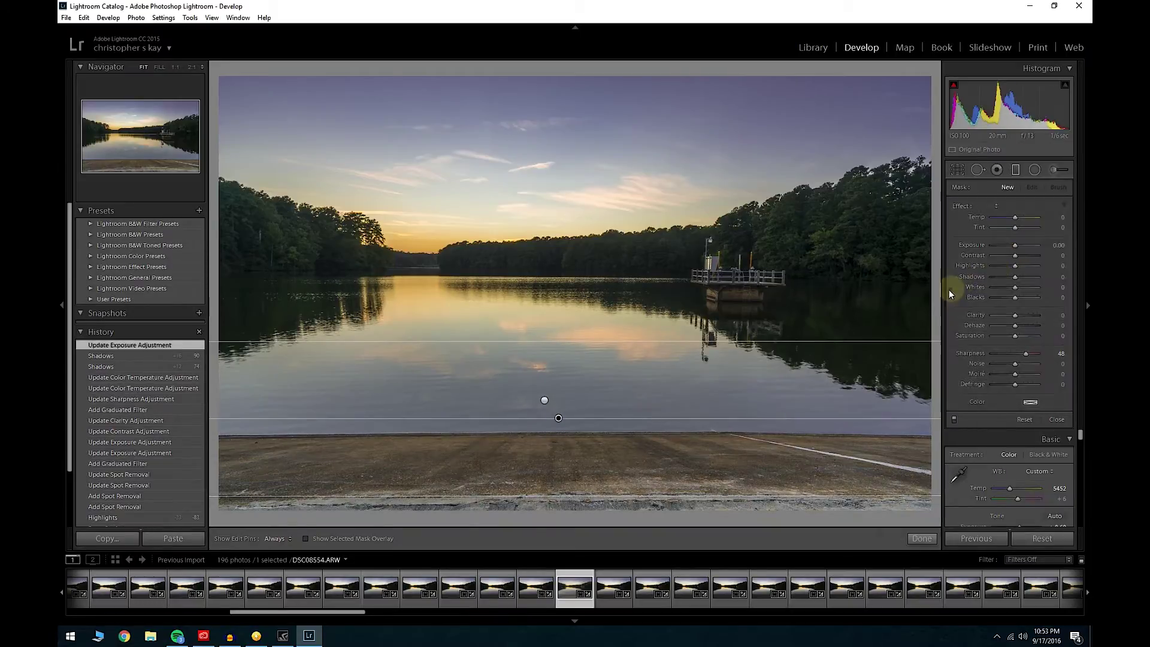
# Draw a radial filter around the platform standing in the lake
pyautogui.click(753, 289)
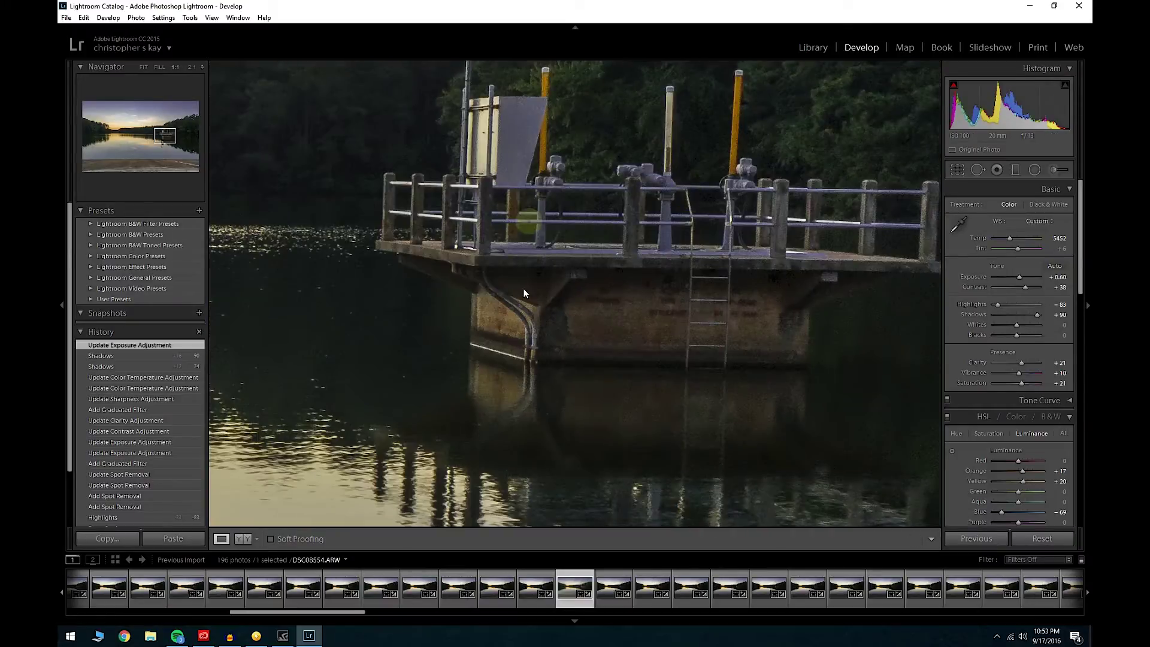
pyautogui.click(449, 375)
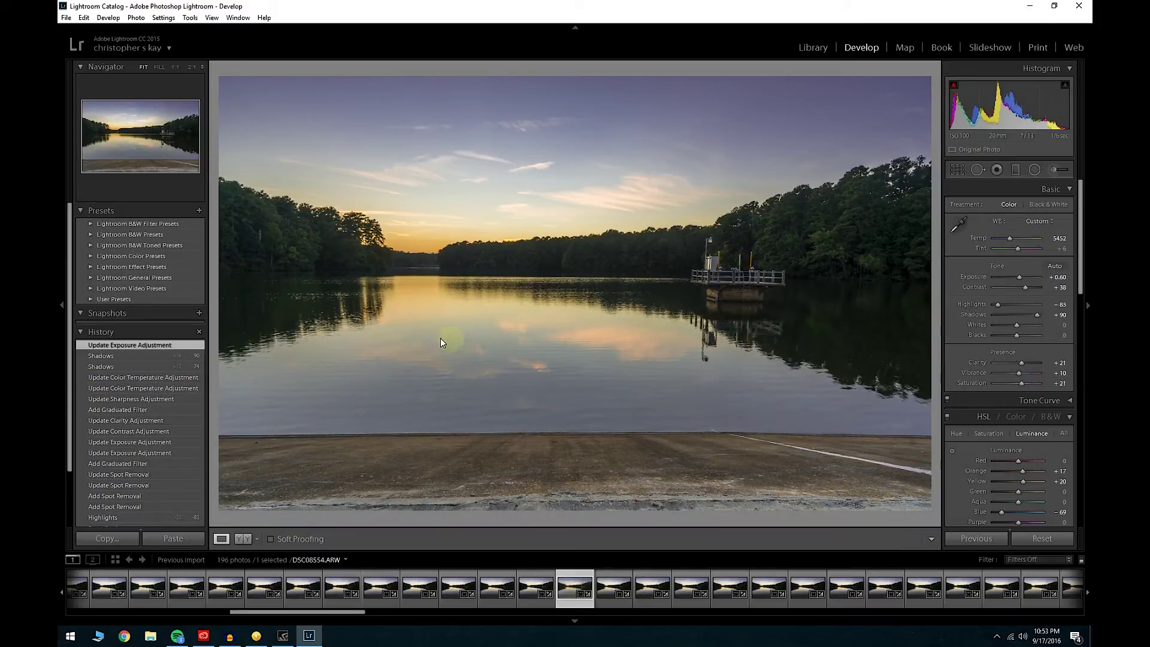
pyautogui.click(756, 283)
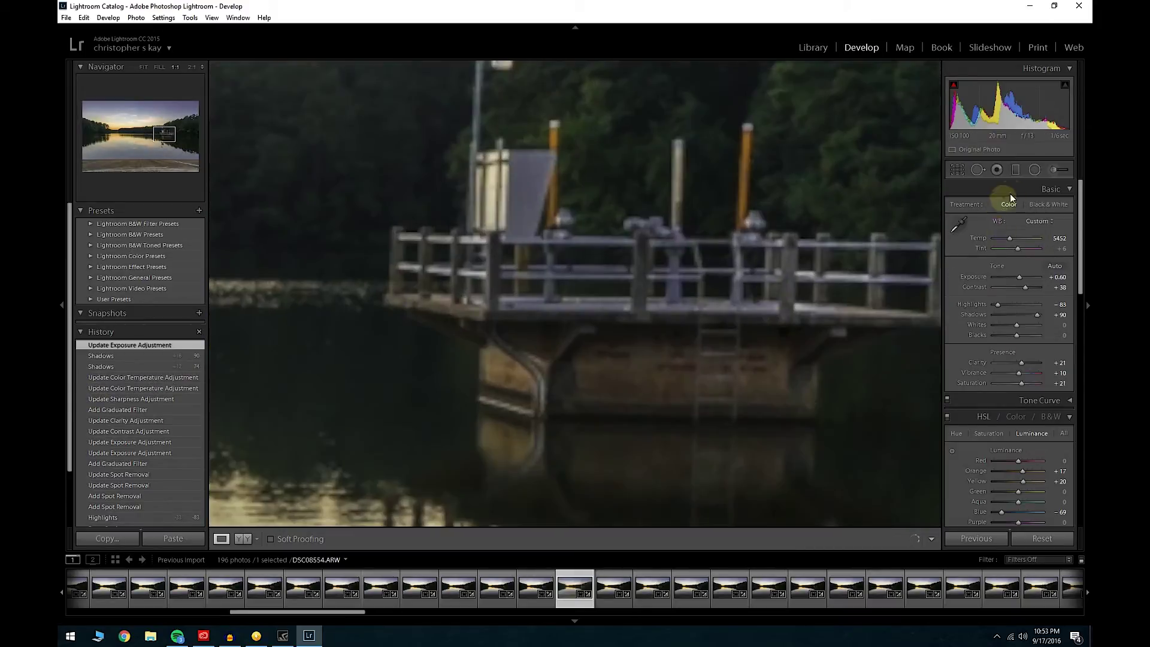
pyautogui.click(1035, 170)
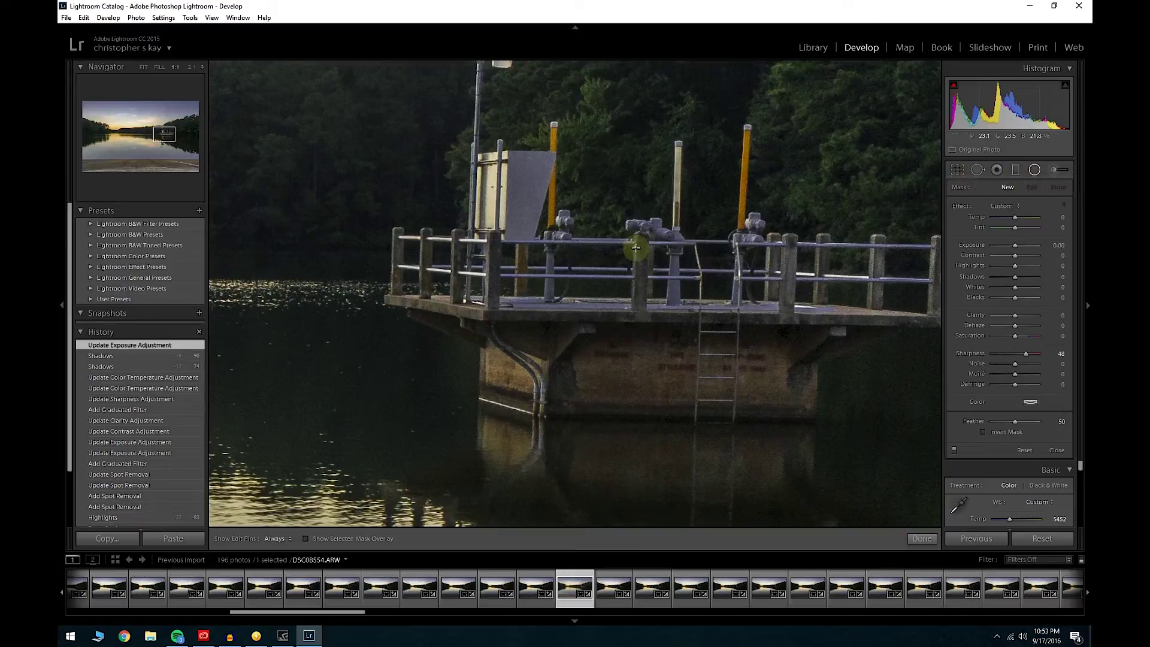
pyautogui.moveTo(566, 201); pyautogui.dragTo(826, 429)
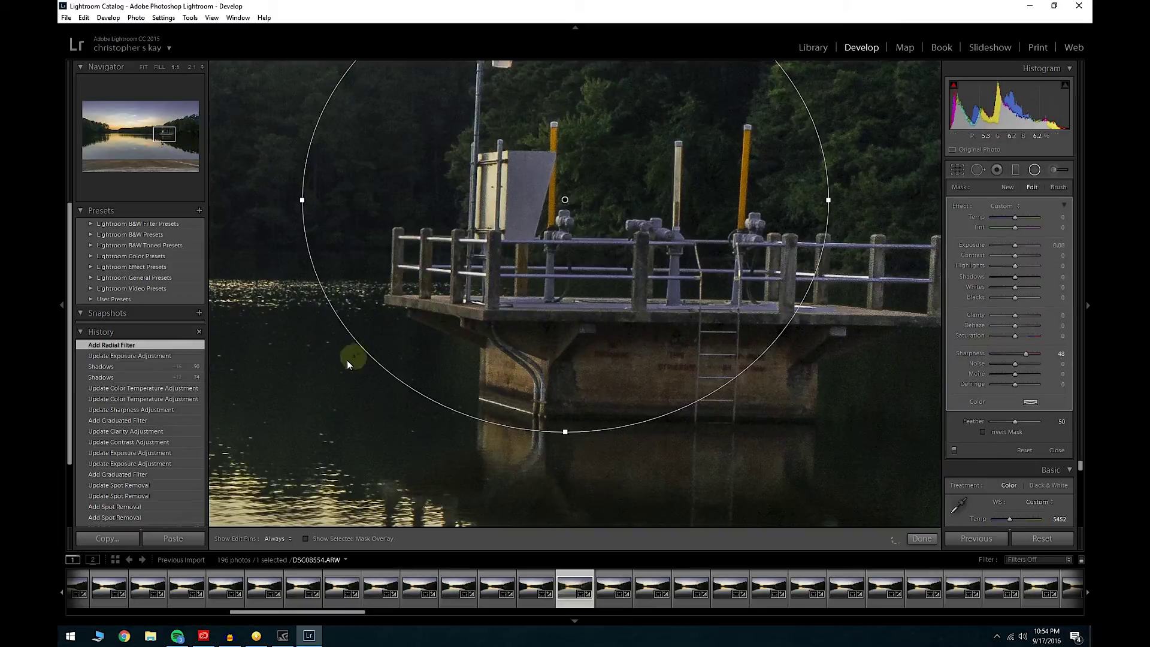
# Reshape and centre the radial filter so it encloses the platform and its reflection, and invert its mask
pyautogui.hotkey('ctrl', '-')
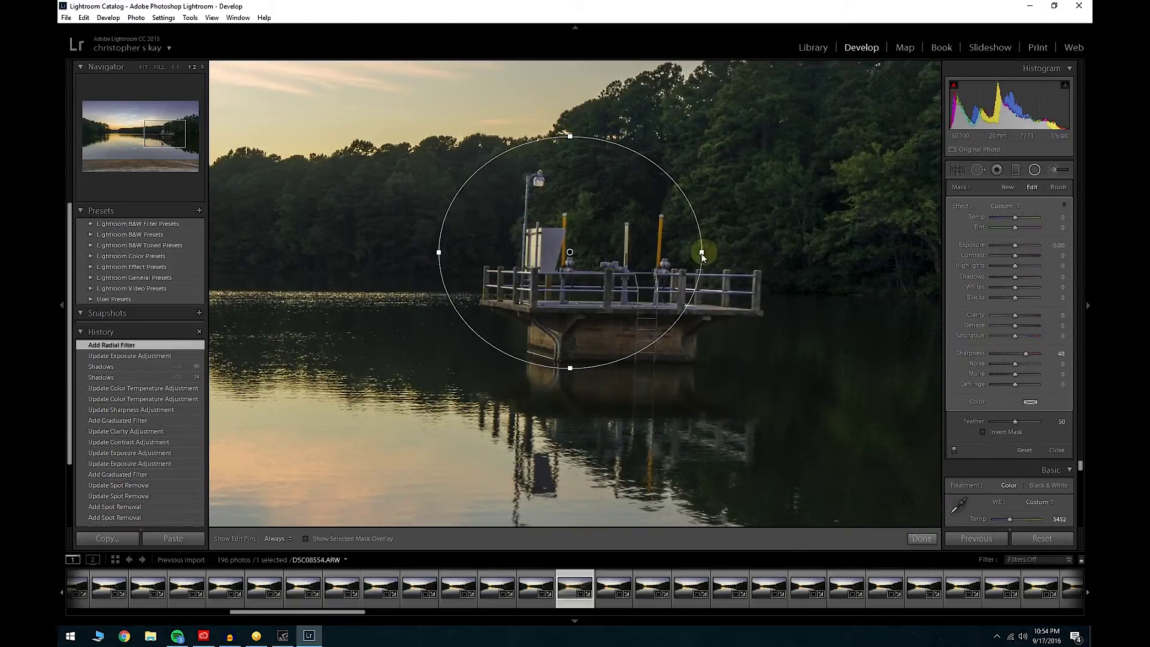
pyautogui.moveTo(702, 252); pyautogui.dragTo(804, 253)
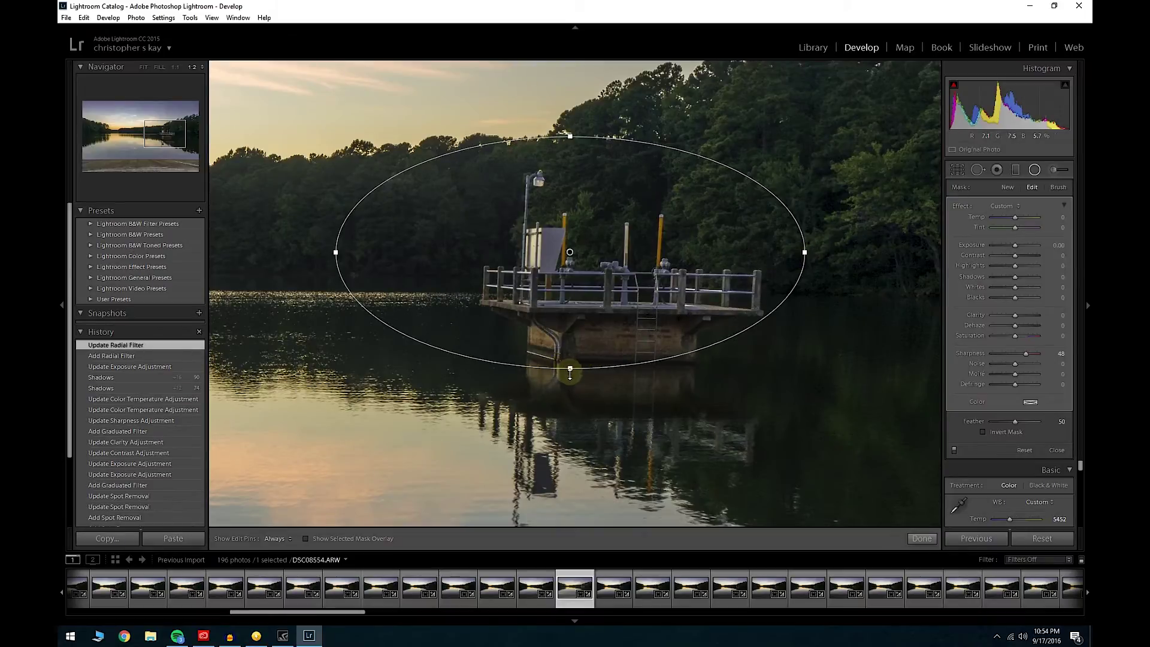
pyautogui.moveTo(570, 368); pyautogui.dragTo(570, 447)
pyautogui.moveTo(565, 256); pyautogui.dragTo(651, 302)
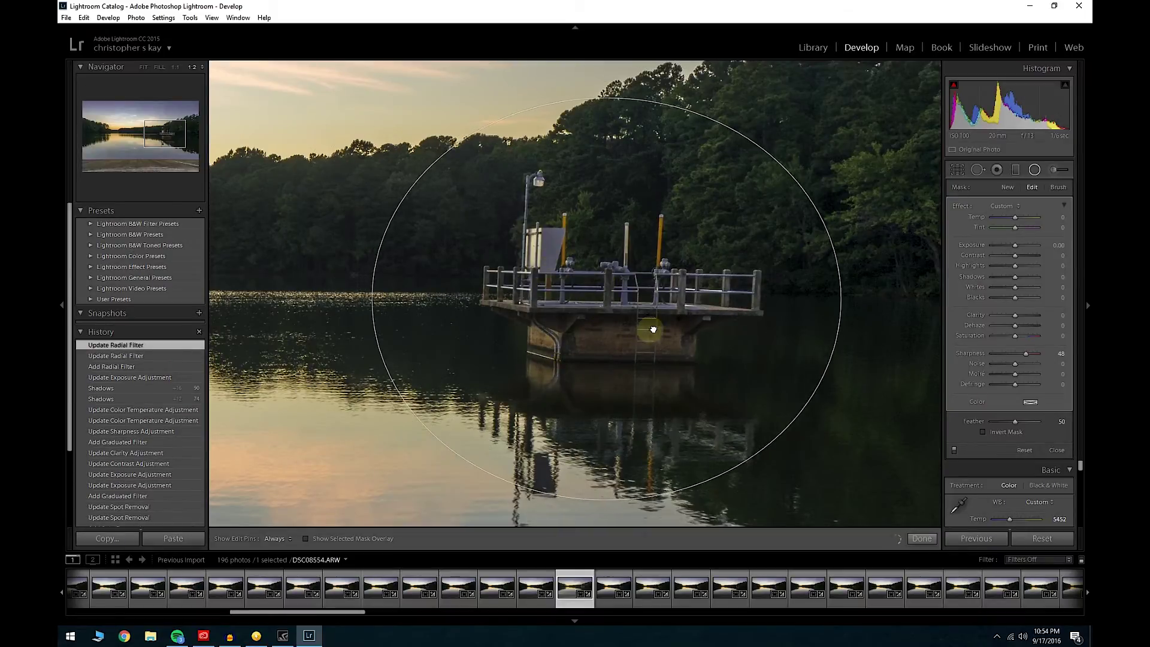
pyautogui.moveTo(865, 294); pyautogui.dragTo(820, 330)
pyautogui.click(988, 434)
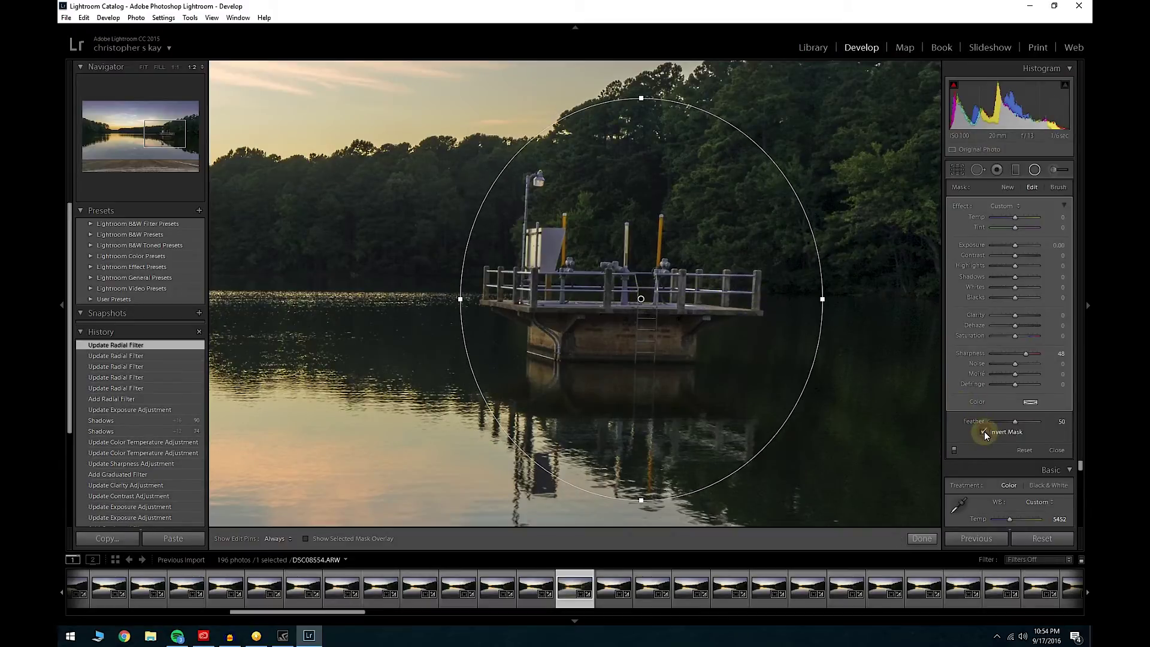
# Try an exposure of -1.52 on the radial filter with the mask inverted and uninverted, and restore both settings
pyautogui.moveTo(1015, 247); pyautogui.dragTo(1007, 246)
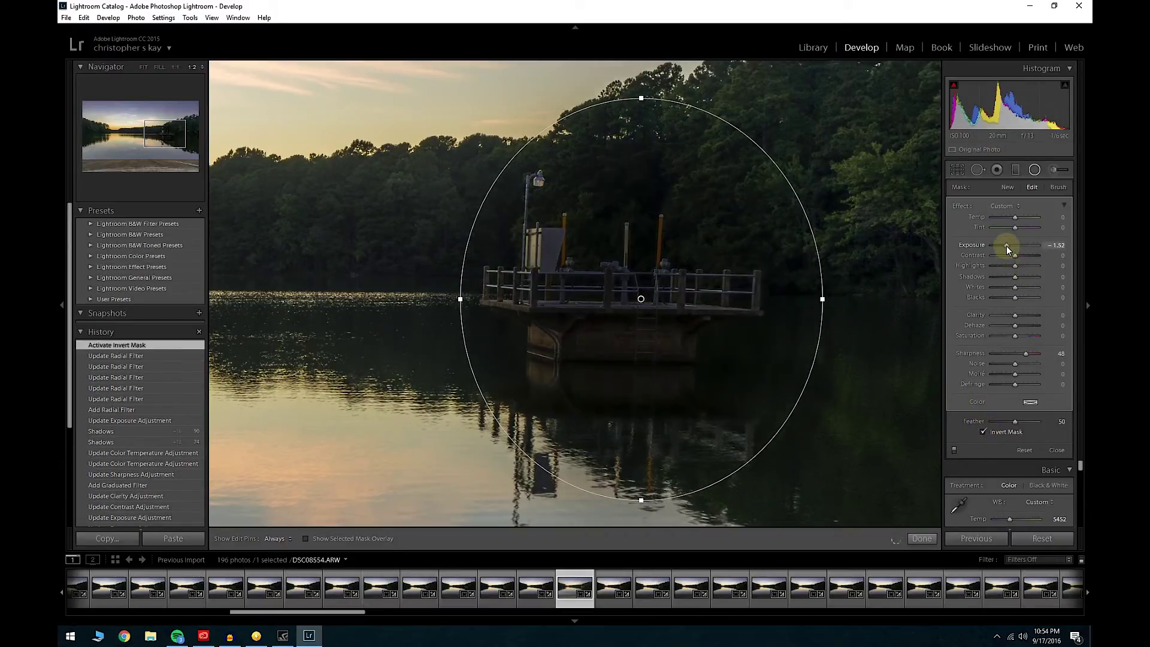
pyautogui.click(1037, 247)
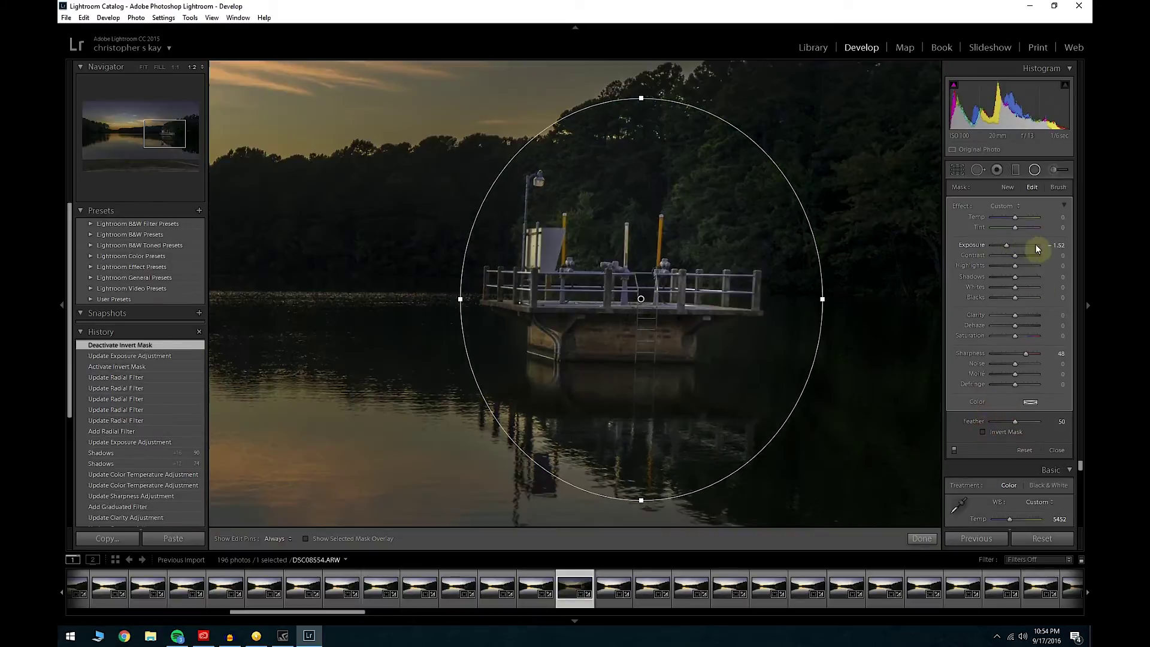
pyautogui.moveTo(1005, 248)
pyautogui.mouseDown()
pyautogui.moveTo(1031, 251)
pyautogui.moveTo(1017, 250)
pyautogui.mouseUp()
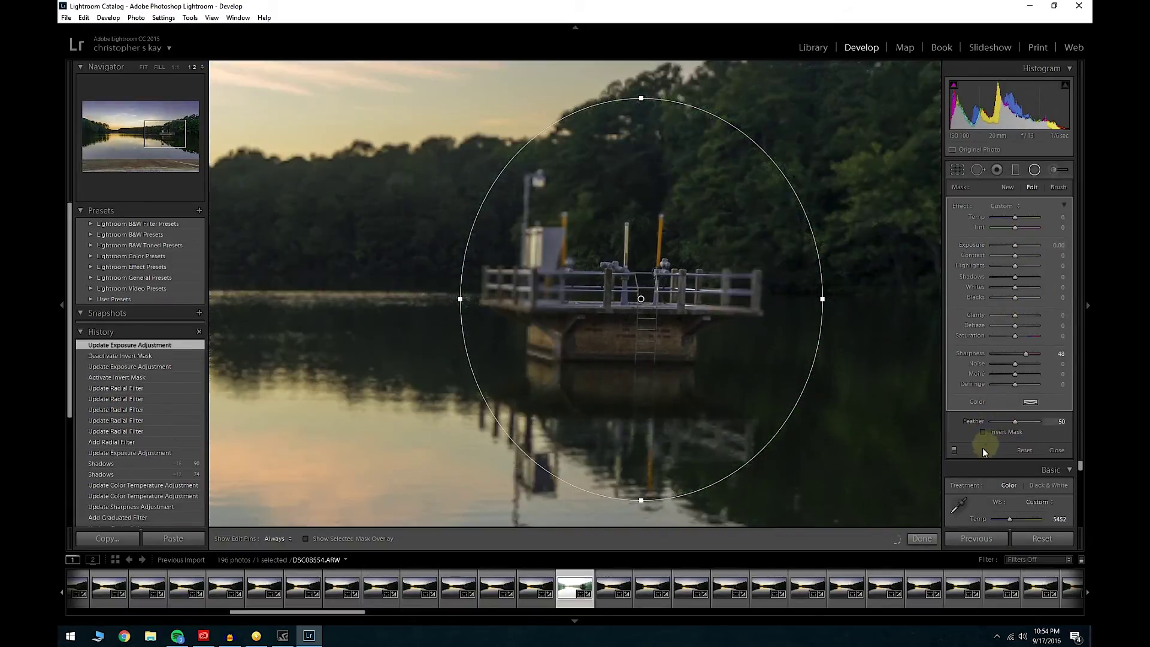
pyautogui.click(987, 431)
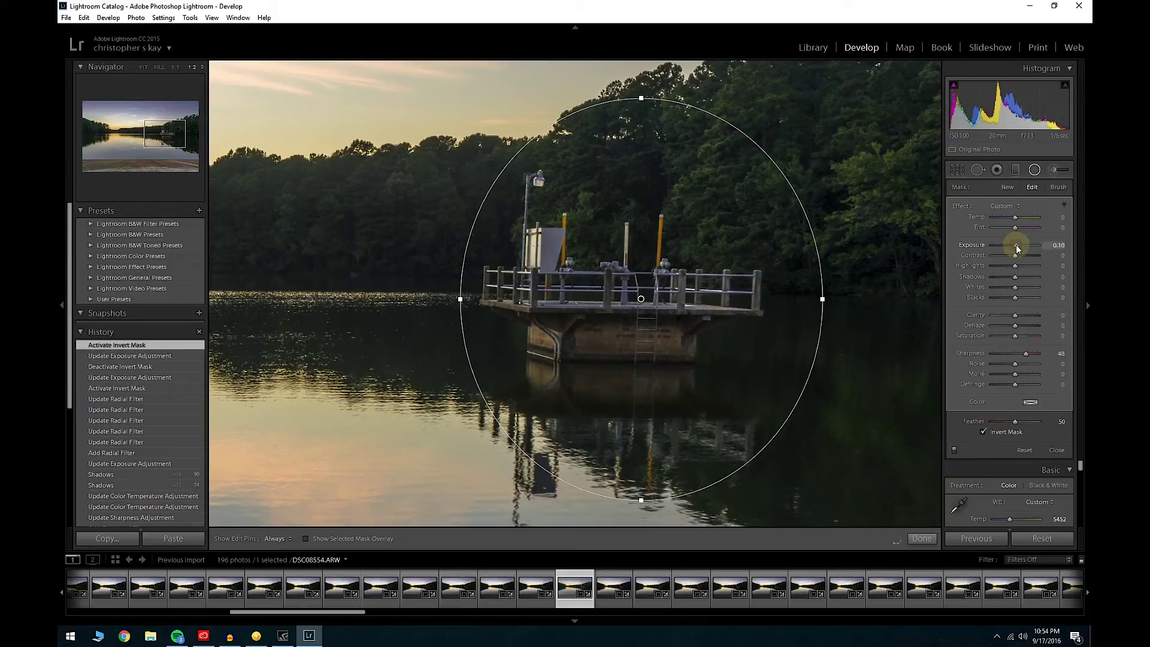
# Set the radial filter's exposure to 0.67, contrast to -17, clarity to 14 and feather to about 88
pyautogui.moveTo(1017, 245)
pyautogui.mouseDown()
pyautogui.moveTo(1030, 257)
pyautogui.moveTo(1015, 257)
pyautogui.mouseUp()
pyautogui.moveTo(1019, 245); pyautogui.dragTo(1019, 247)
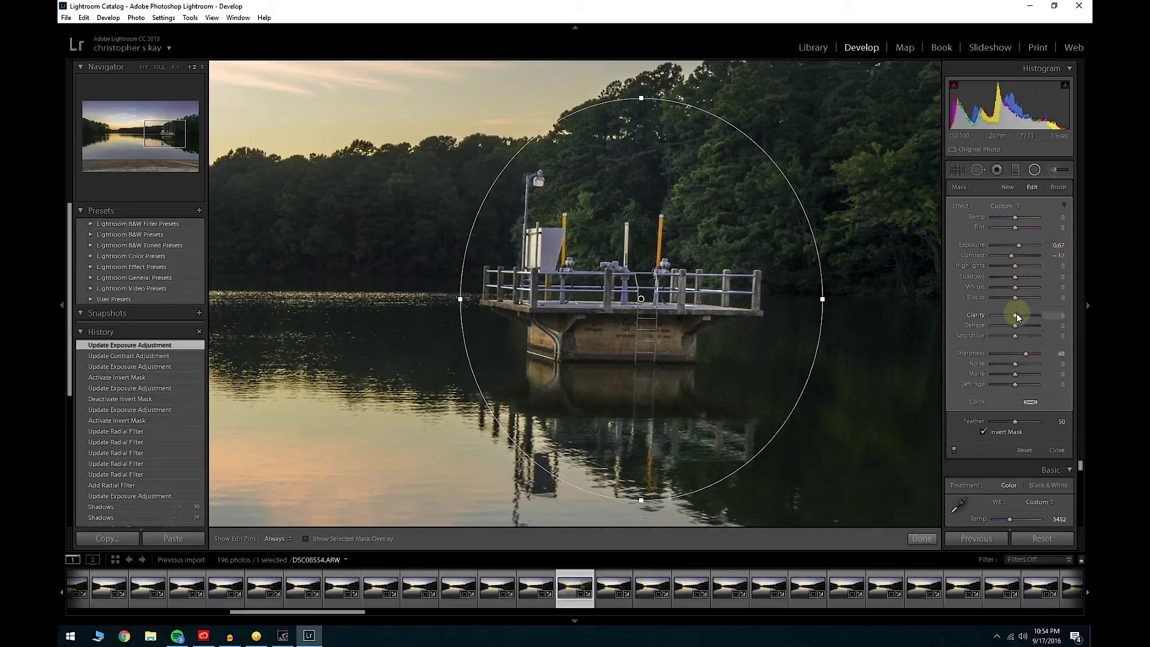
pyautogui.moveTo(1020, 315); pyautogui.dragTo(1020, 314)
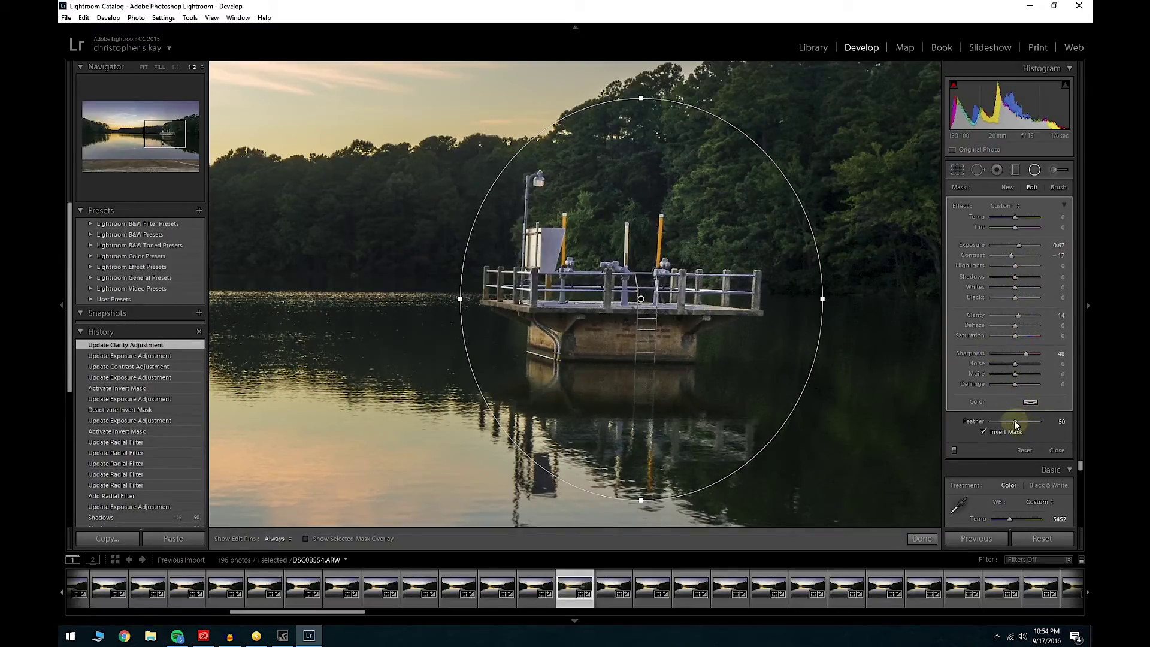
pyautogui.moveTo(1034, 426); pyautogui.dragTo(1032, 425)
# Recentre the radial filter over the platform and readjust its exposure
pyautogui.moveTo(625, 286)
pyautogui.mouseDown()
pyautogui.moveTo(651, 287)
pyautogui.moveTo(607, 294)
pyautogui.moveTo(618, 254)
pyautogui.moveTo(606, 267)
pyautogui.moveTo(633, 267)
pyautogui.mouseUp()
pyautogui.moveTo(630, 309); pyautogui.dragTo(634, 303)
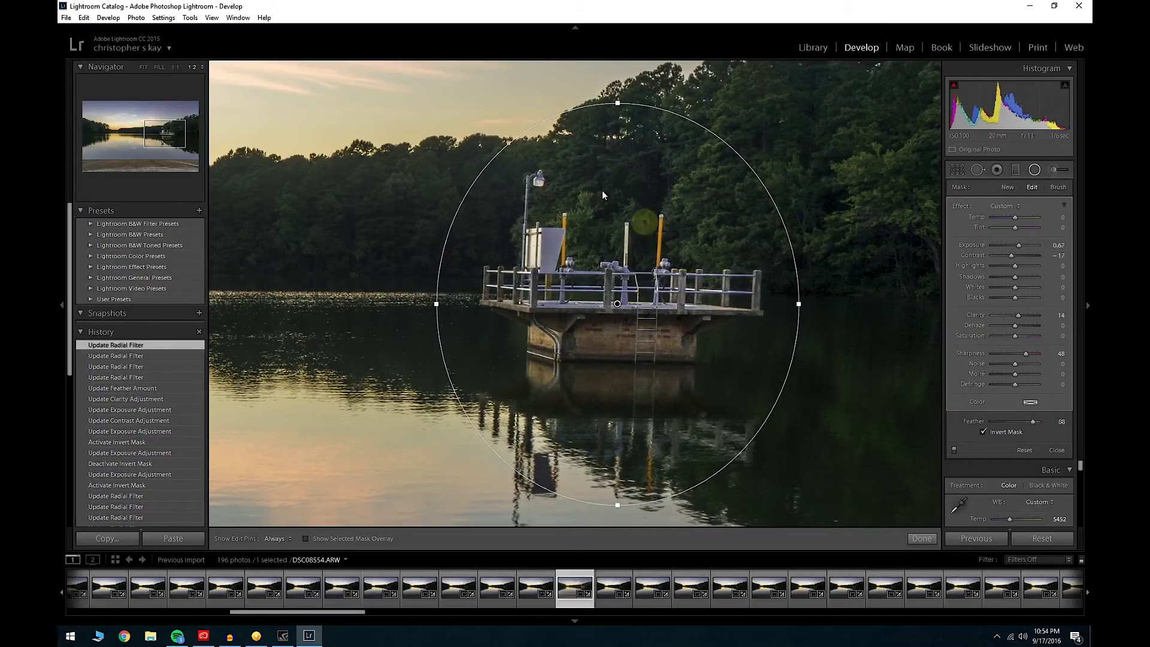
pyautogui.moveTo(657, 191); pyautogui.dragTo(613, 203)
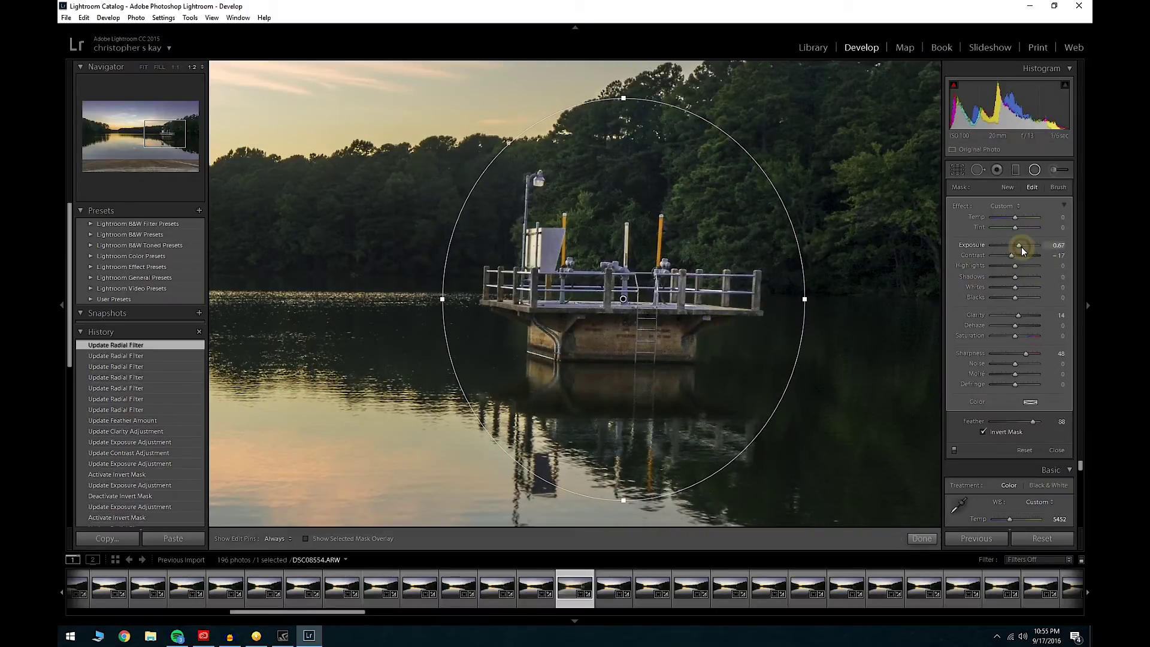
pyautogui.moveTo(1023, 246); pyautogui.dragTo(997, 254)
pyautogui.hotkey('shift', 'm')
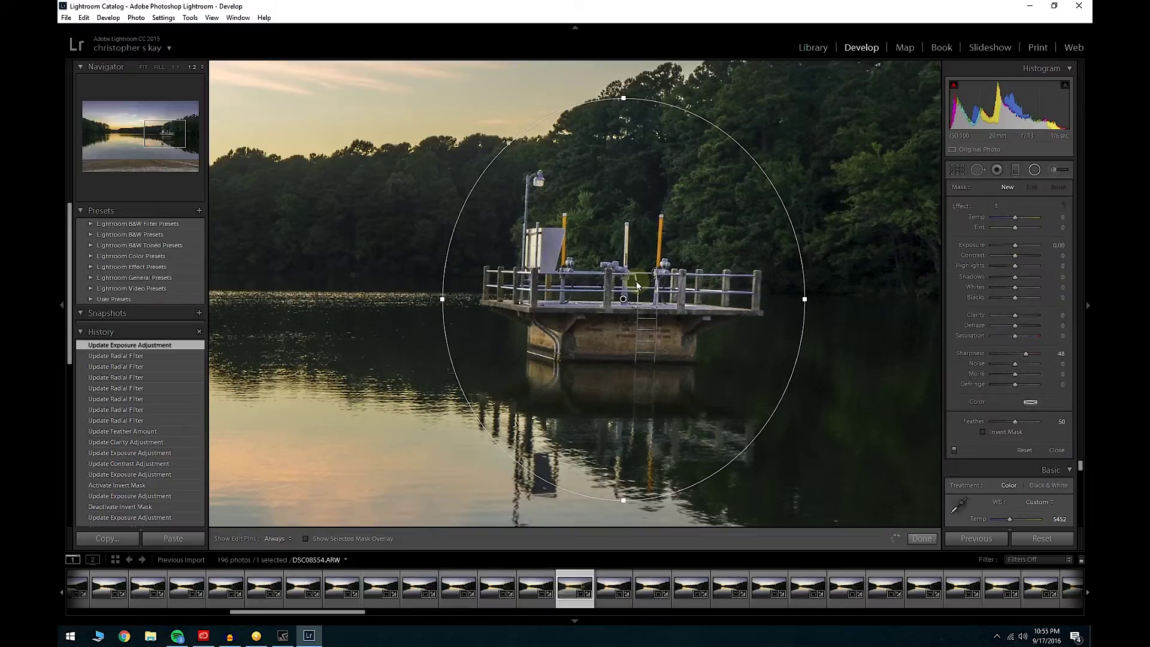
pyautogui.click(695, 343)
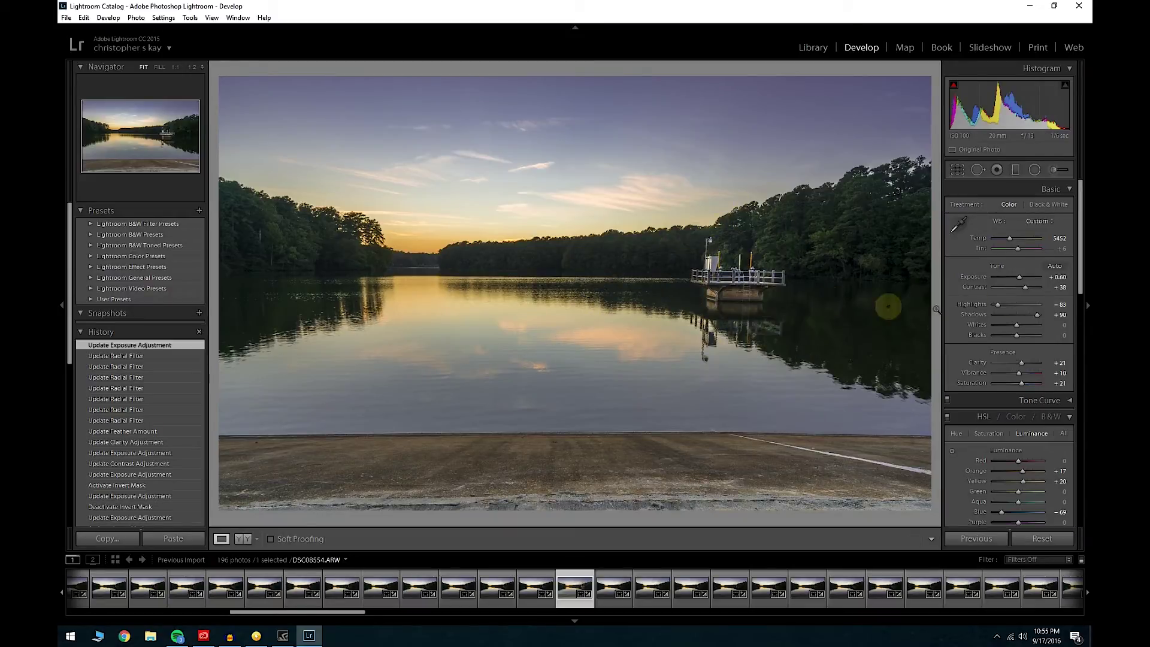
# Reopen the platform's radial filter and raise its exposure to 2.00
pyautogui.click(1029, 174)
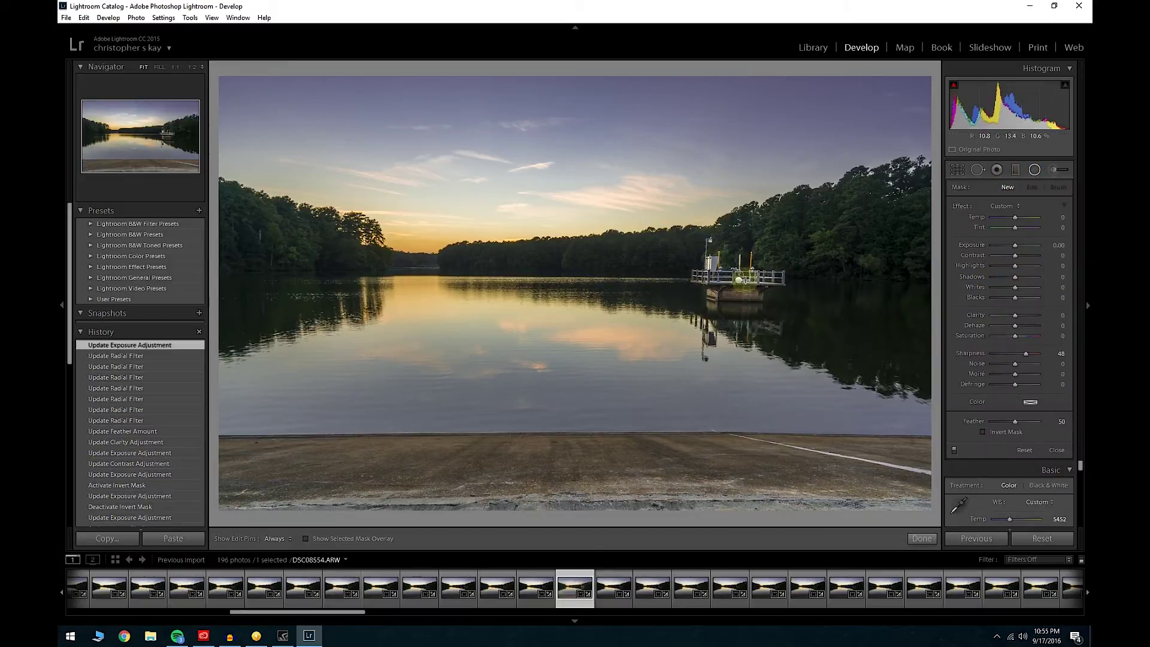
pyautogui.click(739, 280)
pyautogui.moveTo(1021, 246); pyautogui.dragTo(1027, 244)
pyautogui.hotkey('shift', 'm')
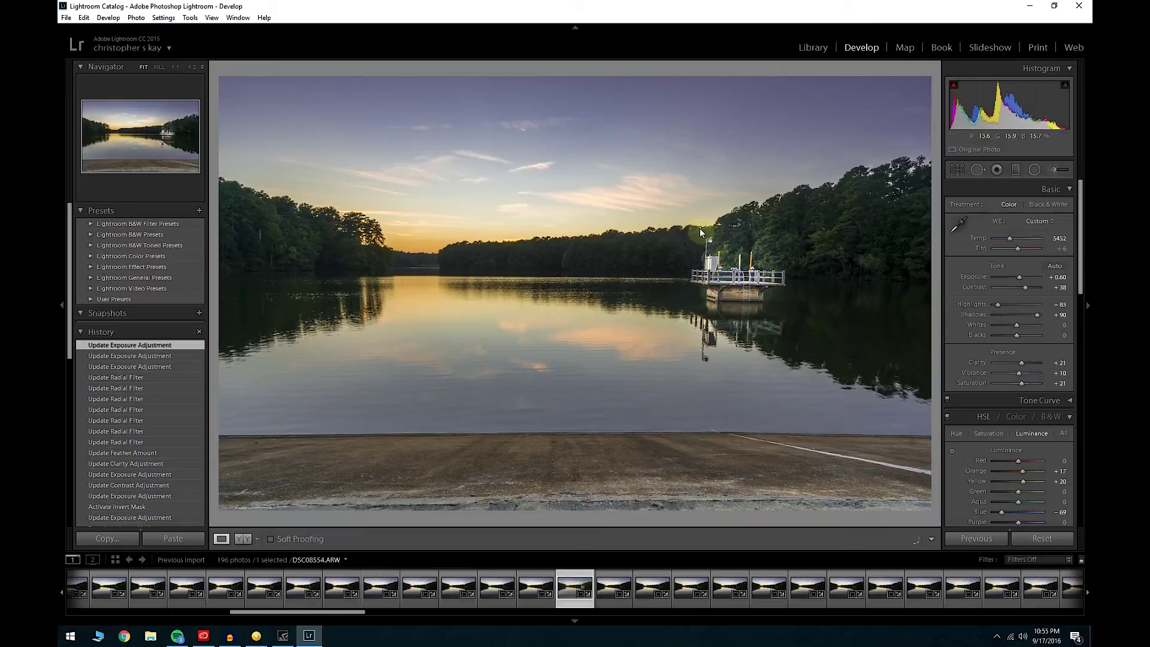
# Reduce the exposure of the platform's radial filter to about 0.95
pyautogui.click(1027, 170)
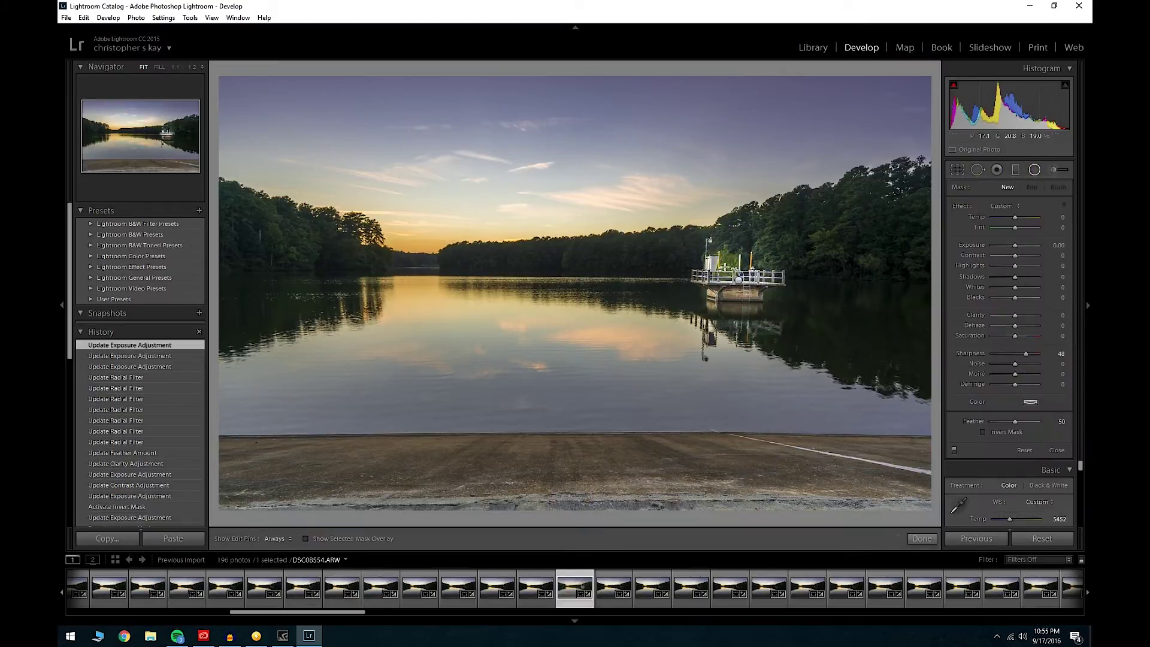
pyautogui.click(739, 280)
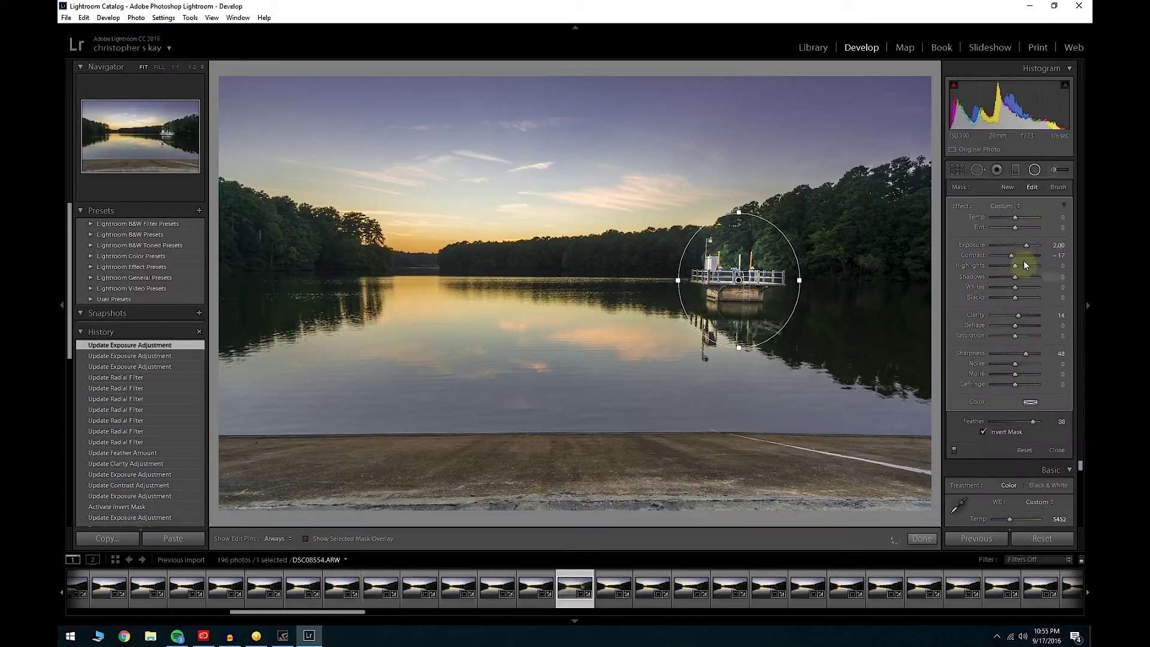
pyautogui.moveTo(1024, 251); pyautogui.dragTo(1020, 249)
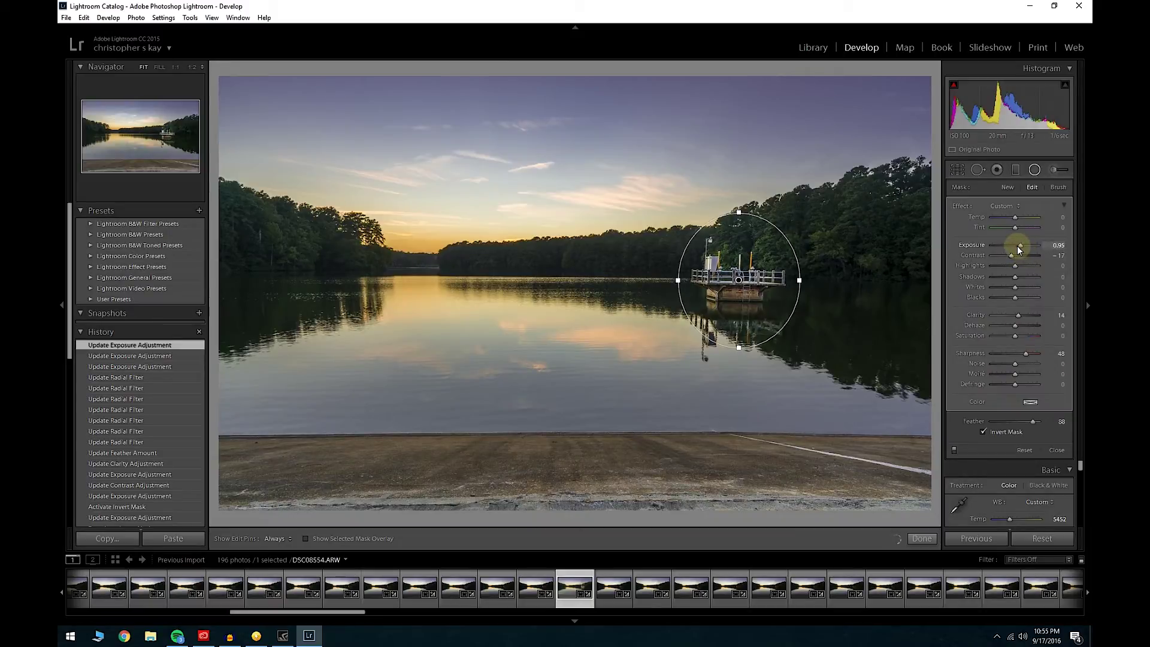
pyautogui.hotkey('shift', 'm')
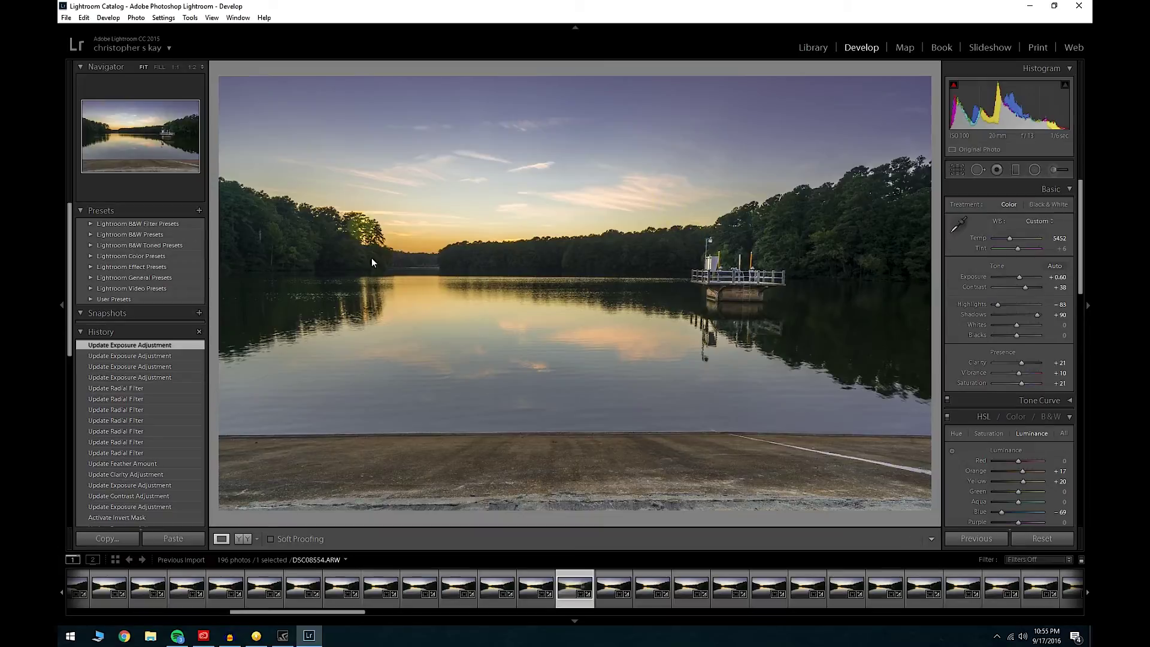
pyautogui.click(756, 311)
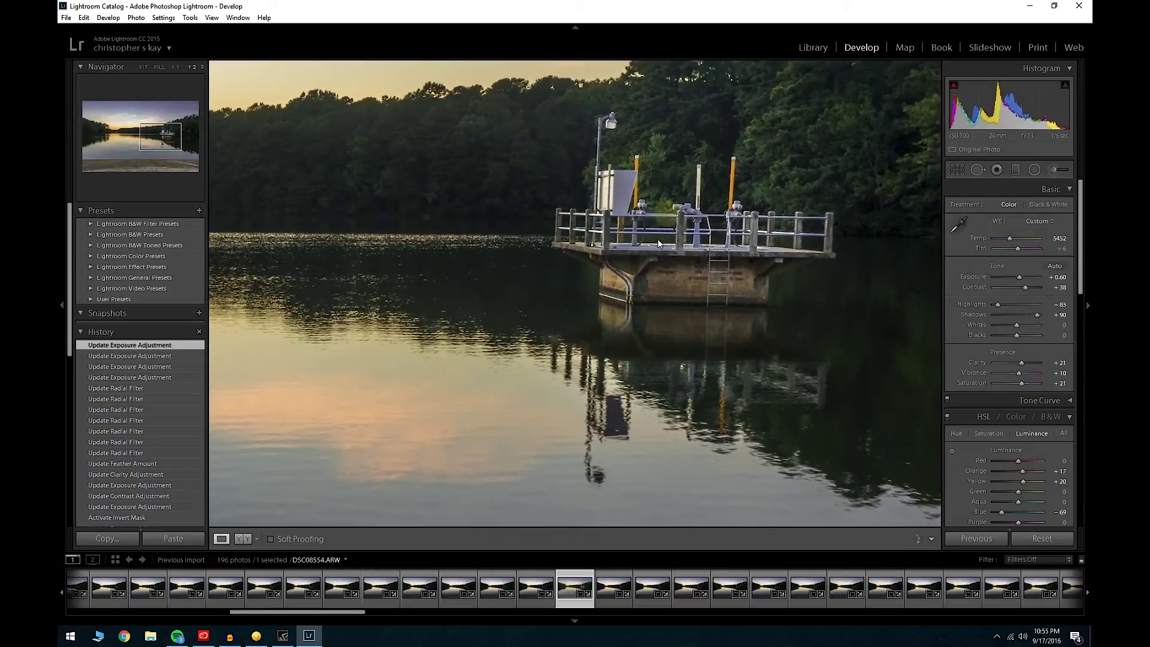
pyautogui.click(691, 318)
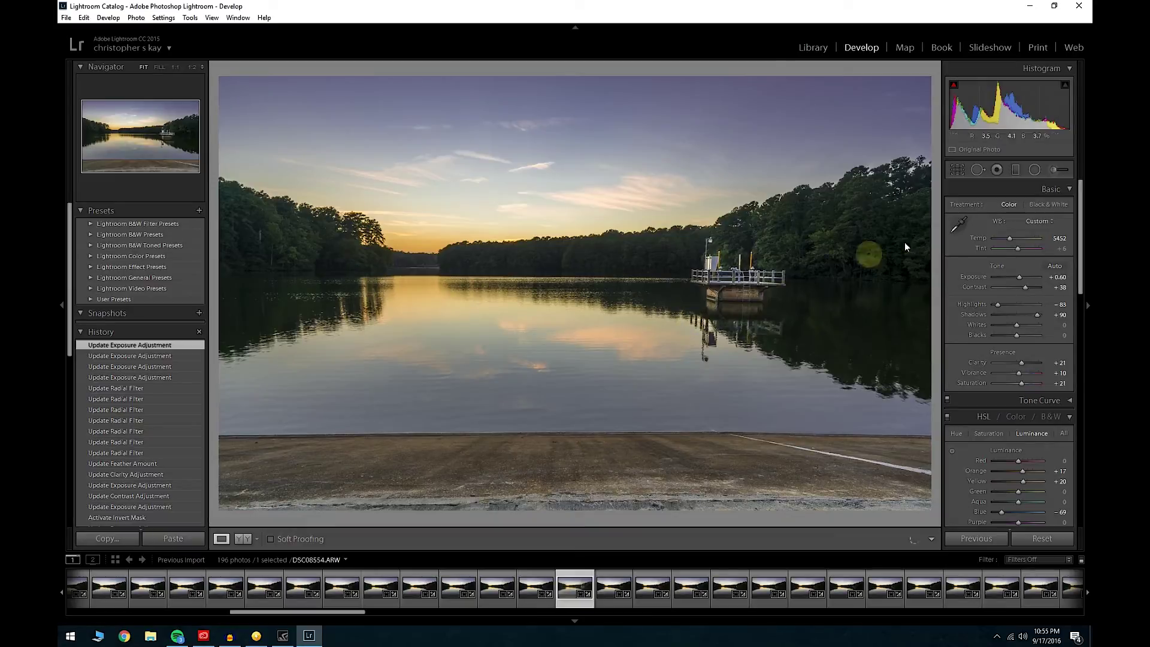
# Copy the develop settings of the edited photo DSC08554.ARW from the library grid
pyautogui.click(814, 48)
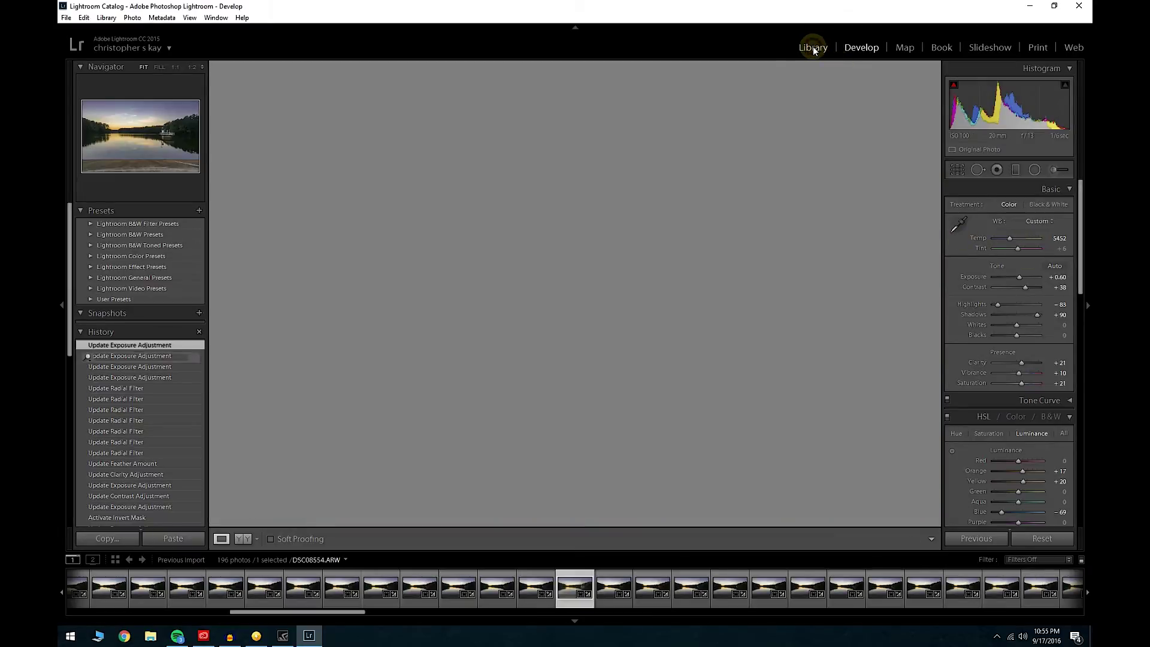
pyautogui.click(221, 540)
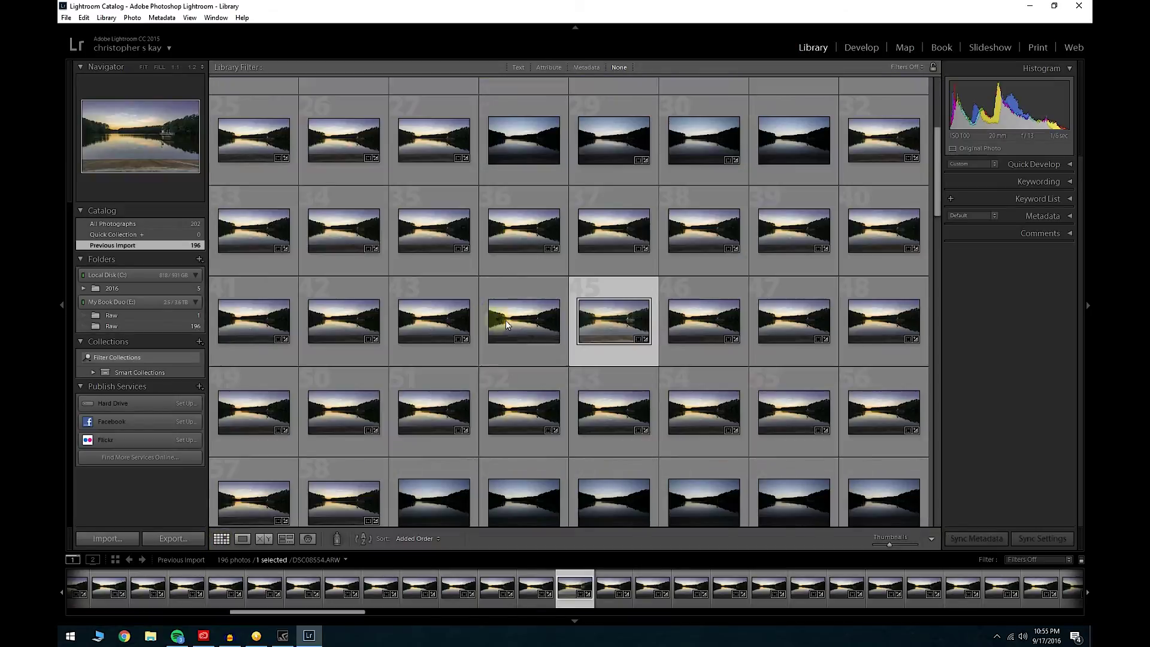
pyautogui.rightClick(608, 325)
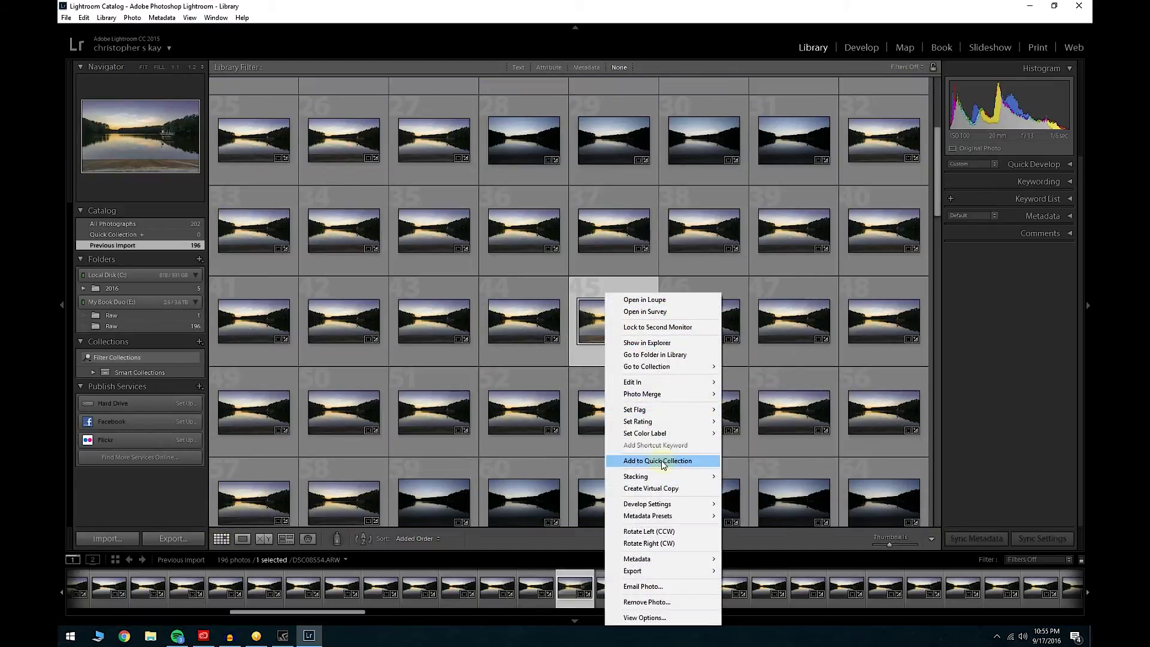
pyautogui.moveTo(665, 504)
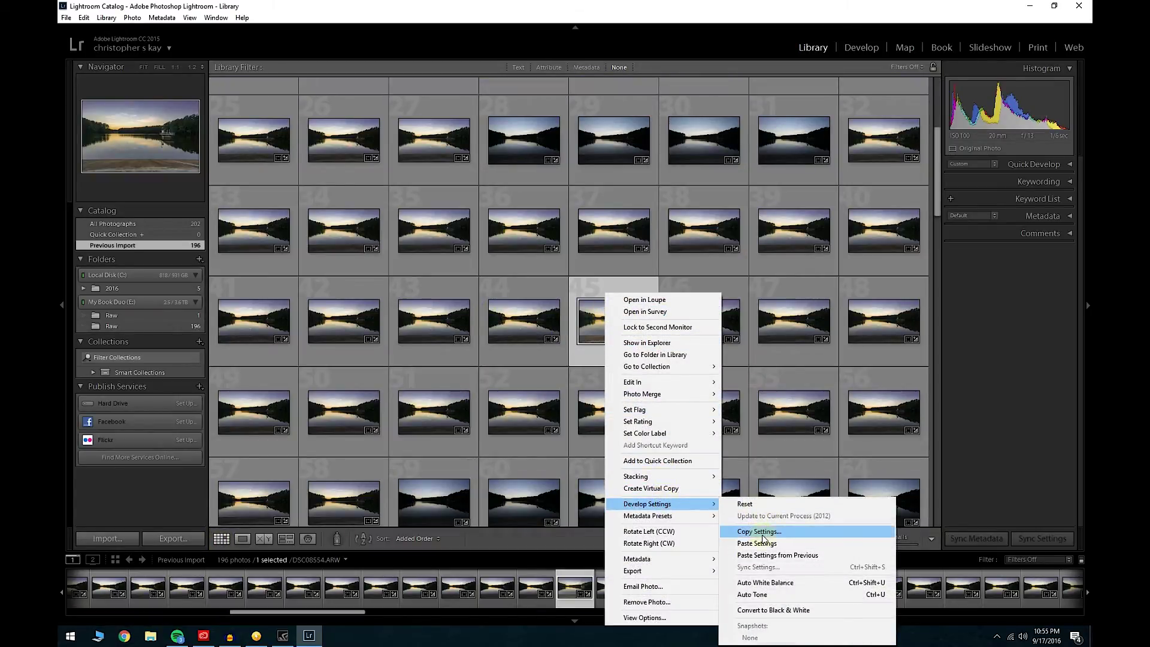
pyautogui.click(760, 532)
pyautogui.click(707, 416)
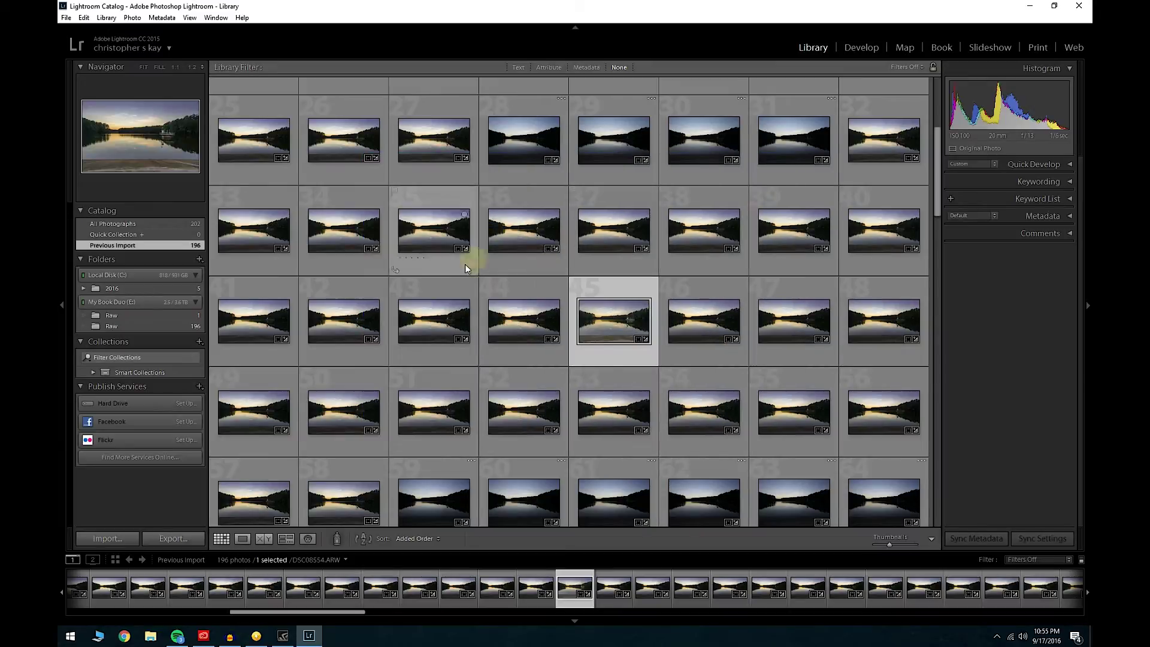
# Select all photos of the previous import, from the first through the last in the grid
pyautogui.scroll(3, 281, 204)
pyautogui.scroll(-2, 449, 281)
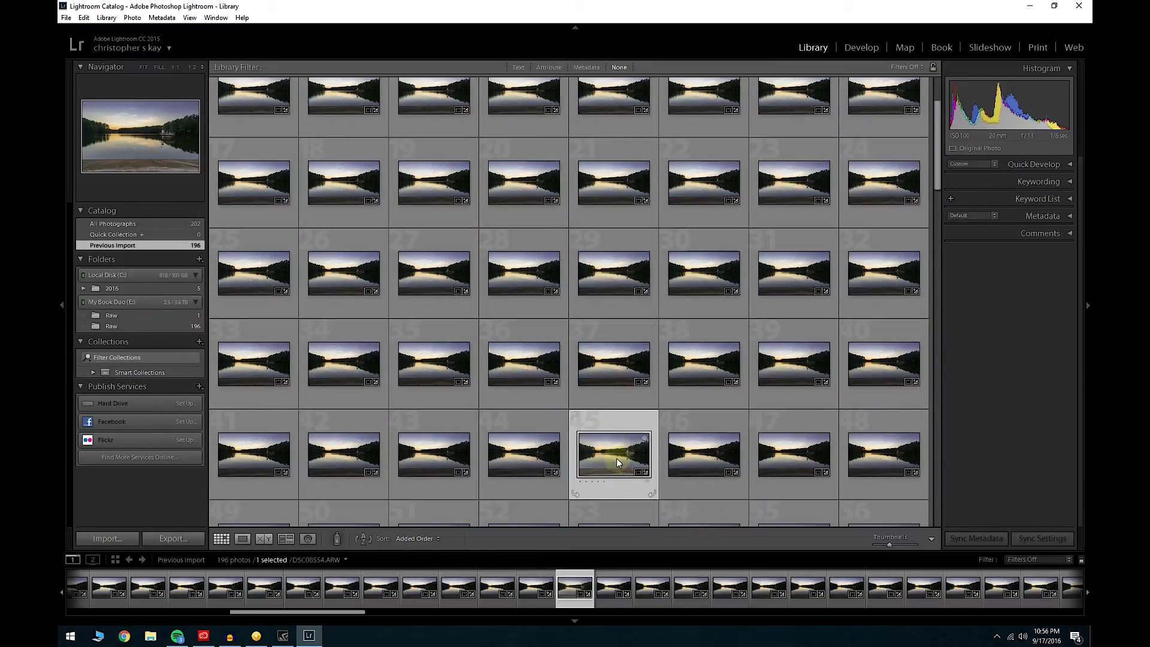
pyautogui.scroll(-2, 487, 316)
pyautogui.click(258, 138)
pyautogui.scroll(-2, 624, 411)
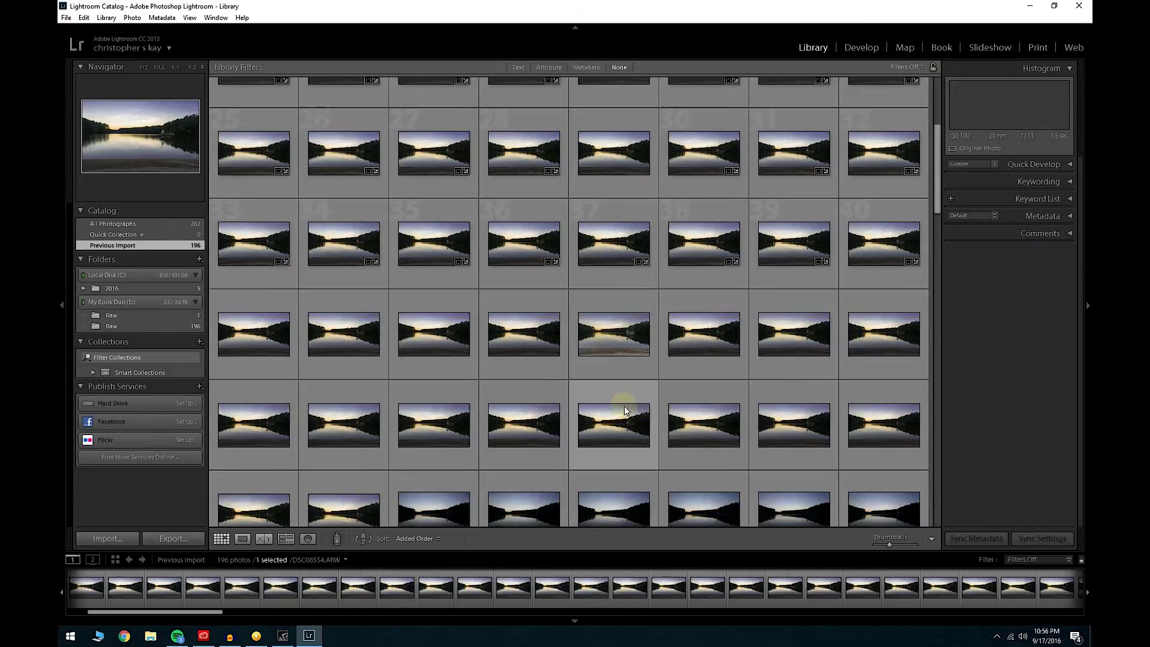
pyautogui.scroll(-15, 650, 431)
pyautogui.keyDown('shift'); pyautogui.click(521, 464); pyautogui.keyUp('shift')
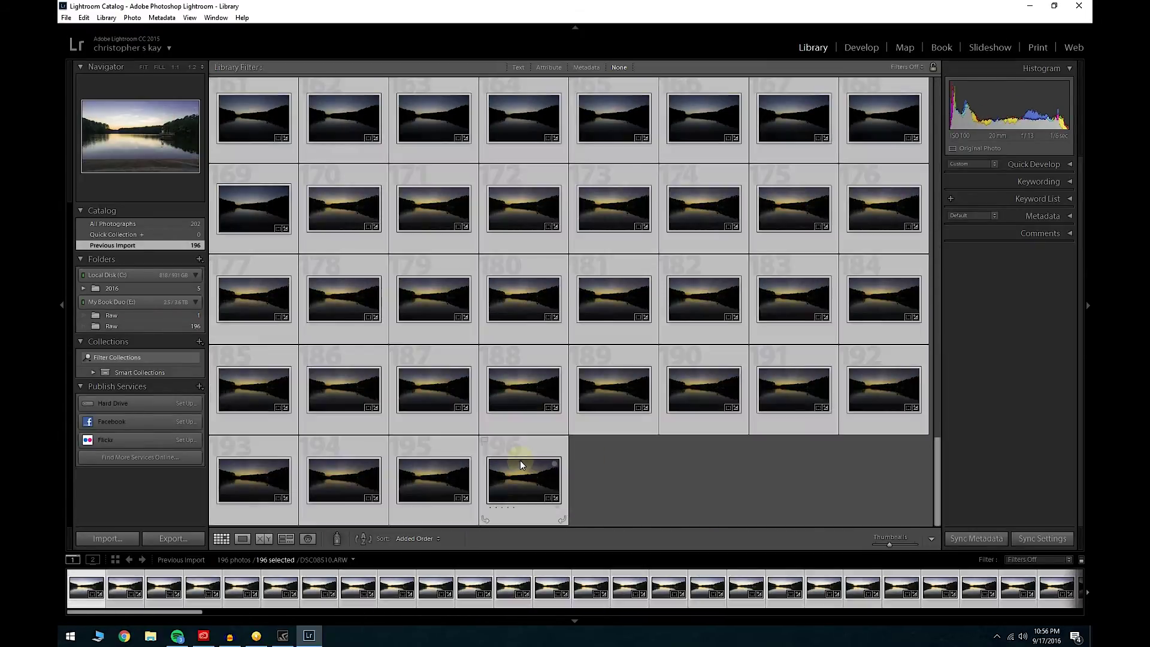
# Paste the copied develop settings onto all selected photos of the previous import
pyautogui.rightClick(520, 463)
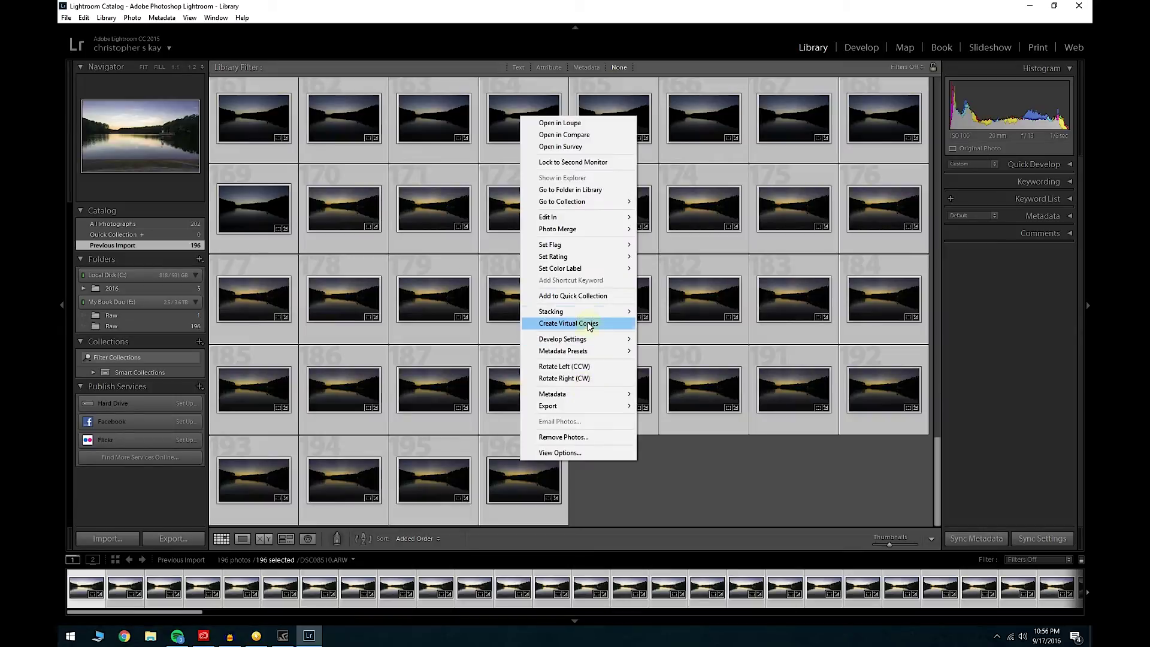
pyautogui.moveTo(601, 340)
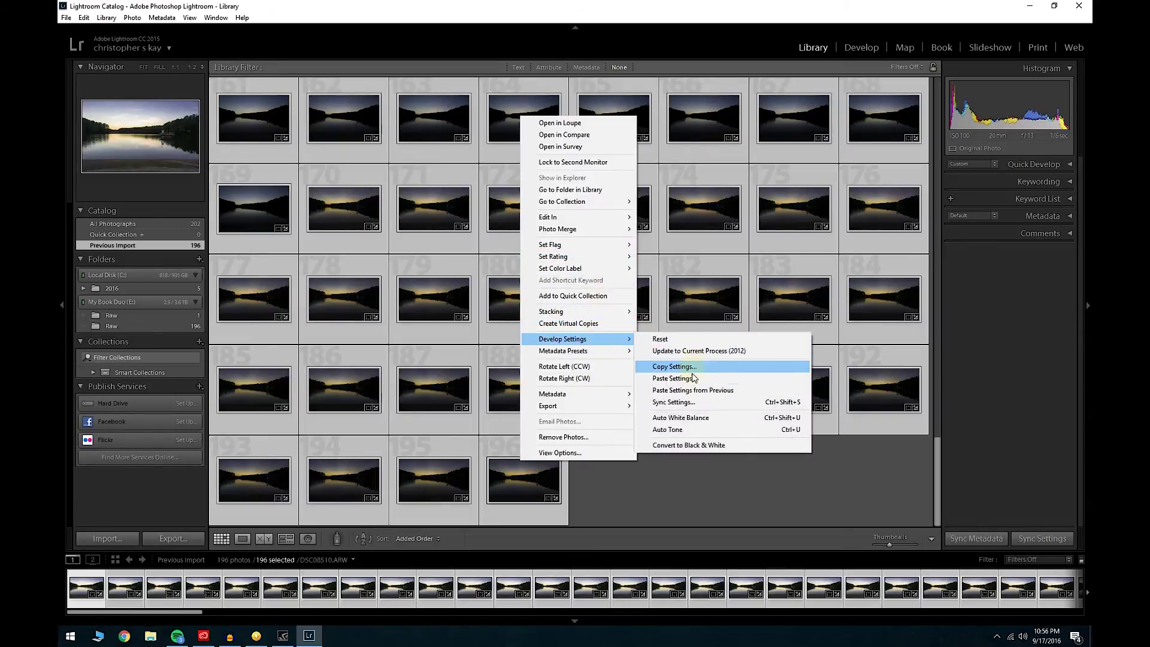
pyautogui.click(692, 378)
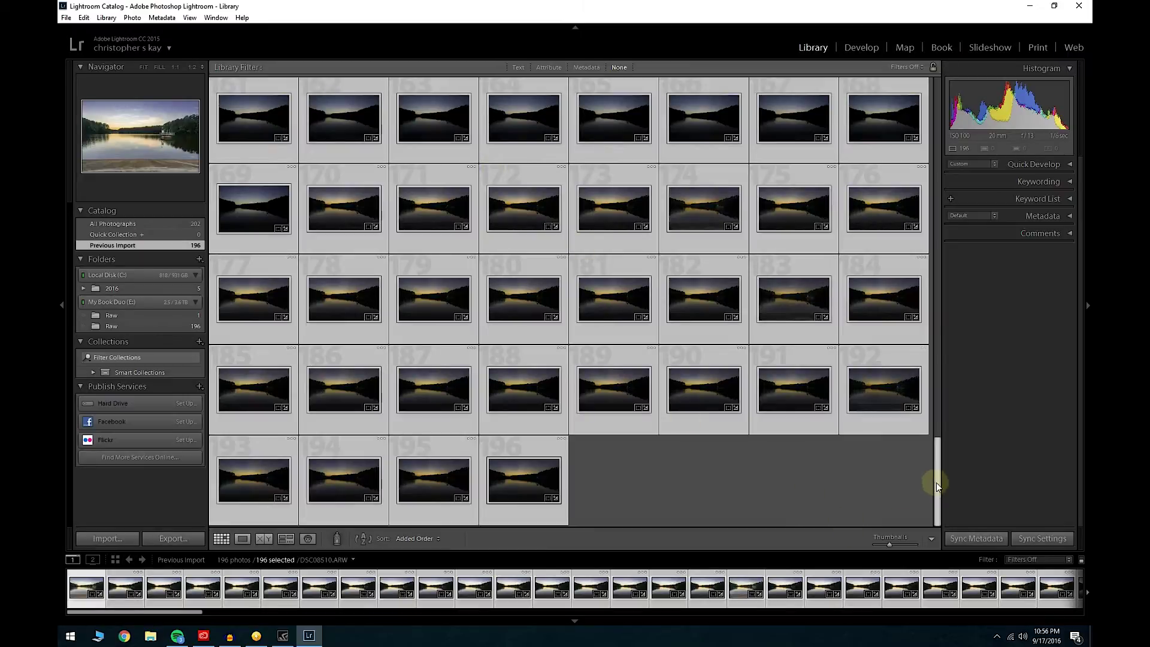
# Check the first photo of the import in the enlarged single-photo view, and return to the grid
pyautogui.moveTo(937, 483); pyautogui.dragTo(916, 92)
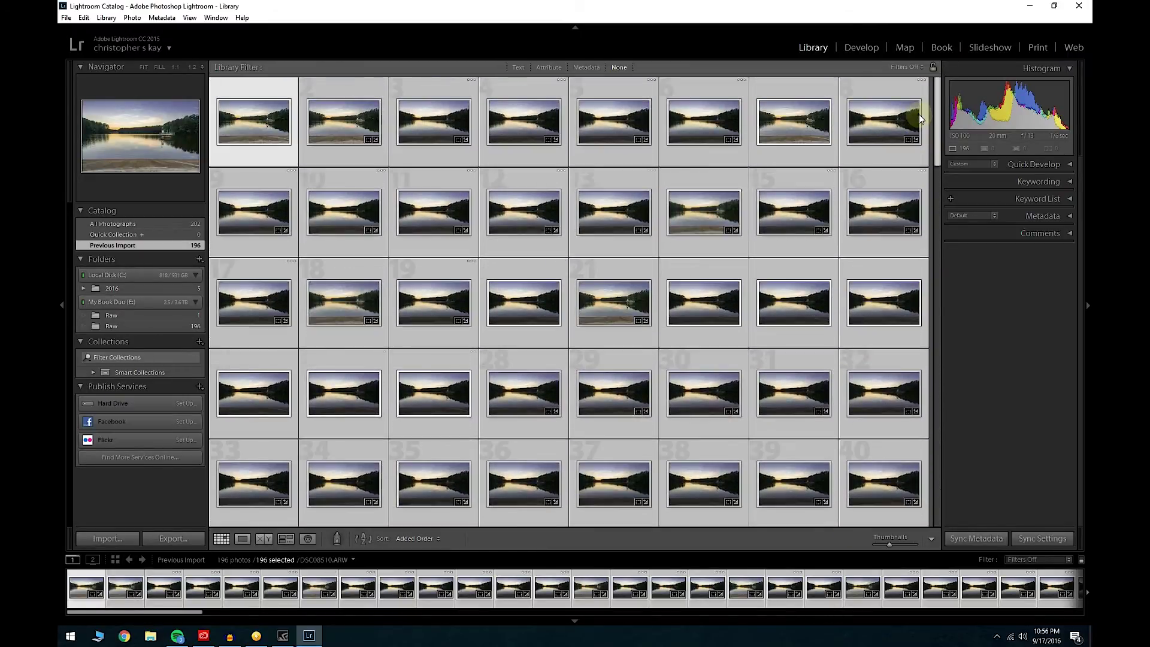
pyautogui.doubleClick(260, 123)
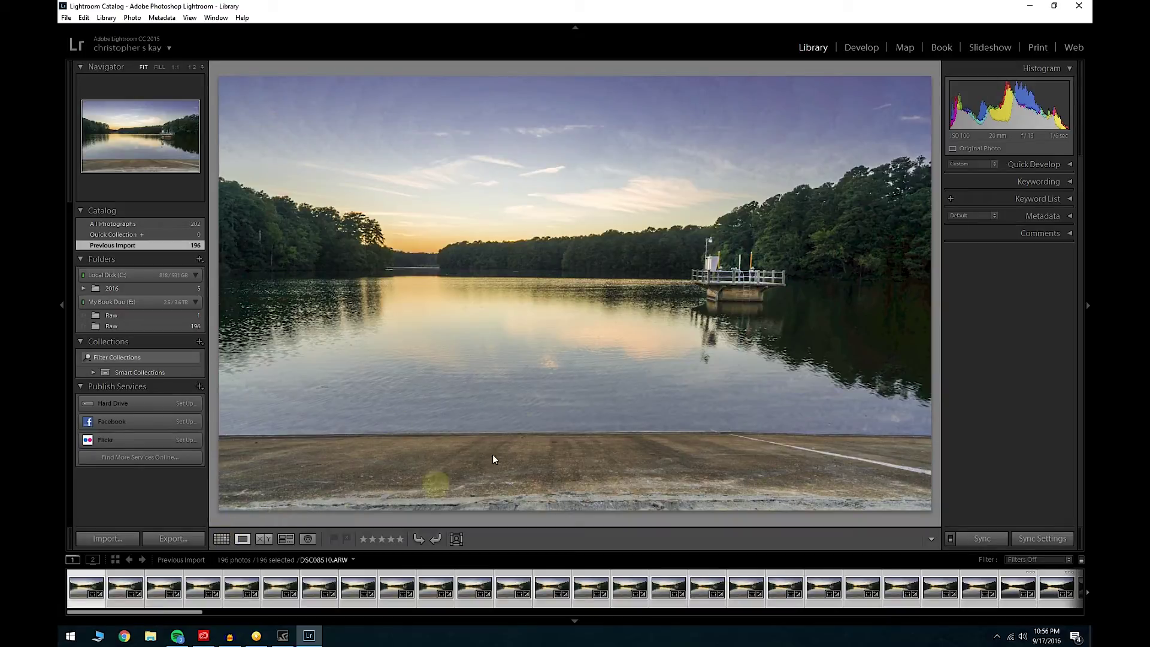
pyautogui.click(222, 539)
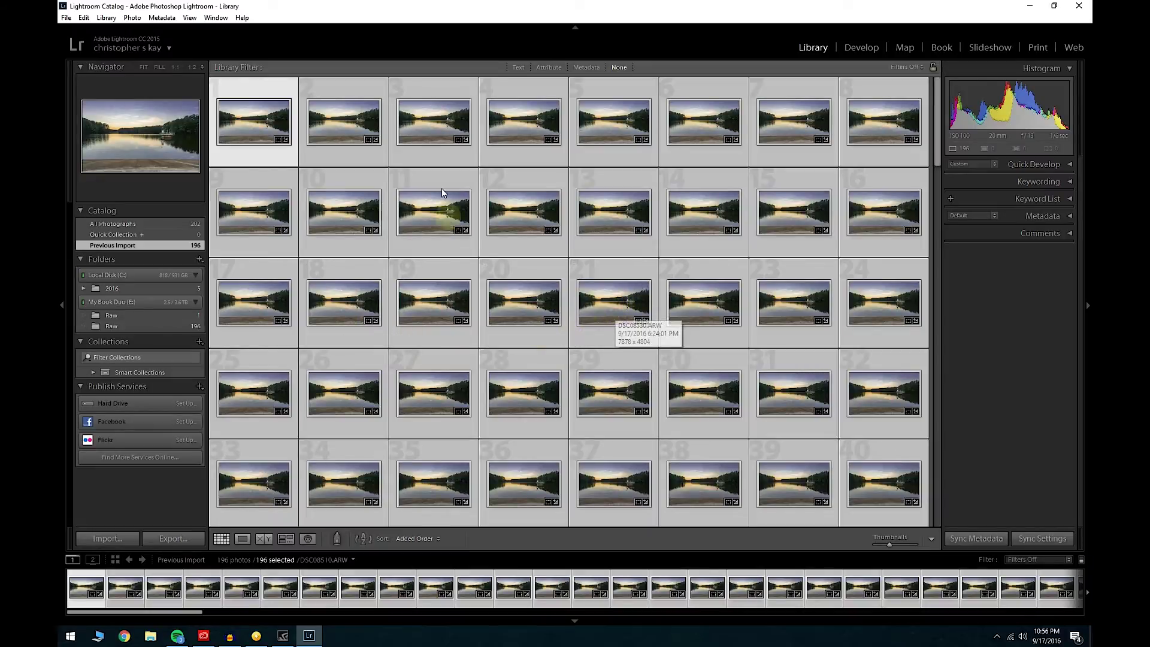
# Examine the dark late-sunset photo DSC08682.ARW enlarged near the end of the import, and return to the grid
pyautogui.moveTo(938, 146); pyautogui.dragTo(957, 522)
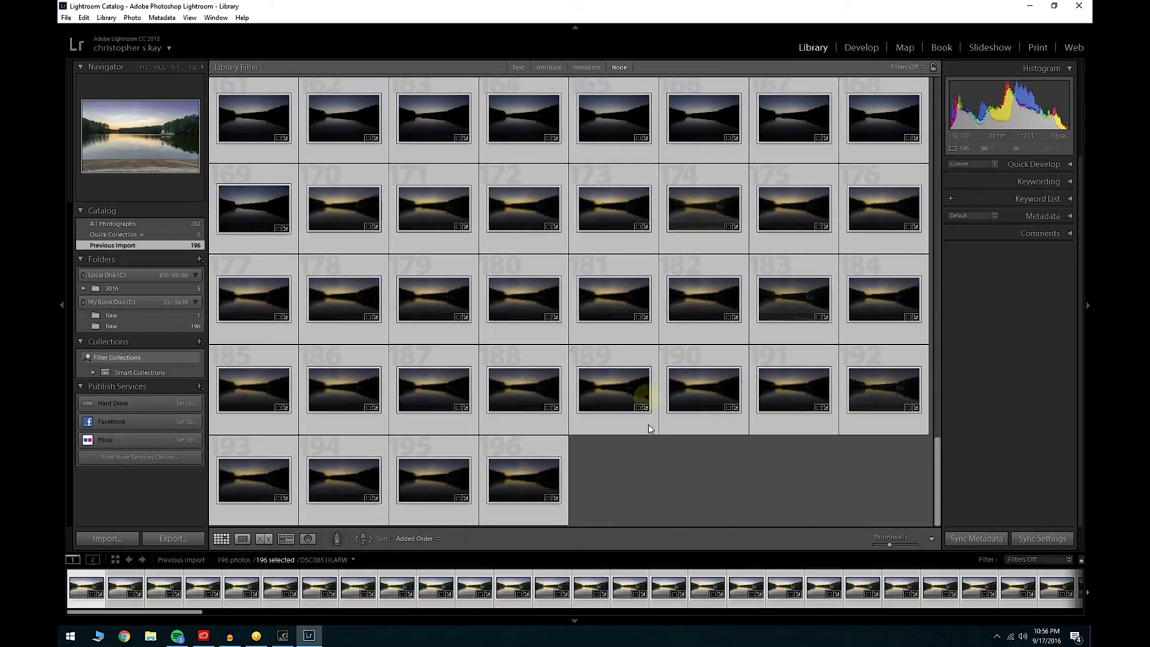
pyautogui.click(606, 383)
pyautogui.scroll(2, 593, 413)
pyautogui.click(618, 304)
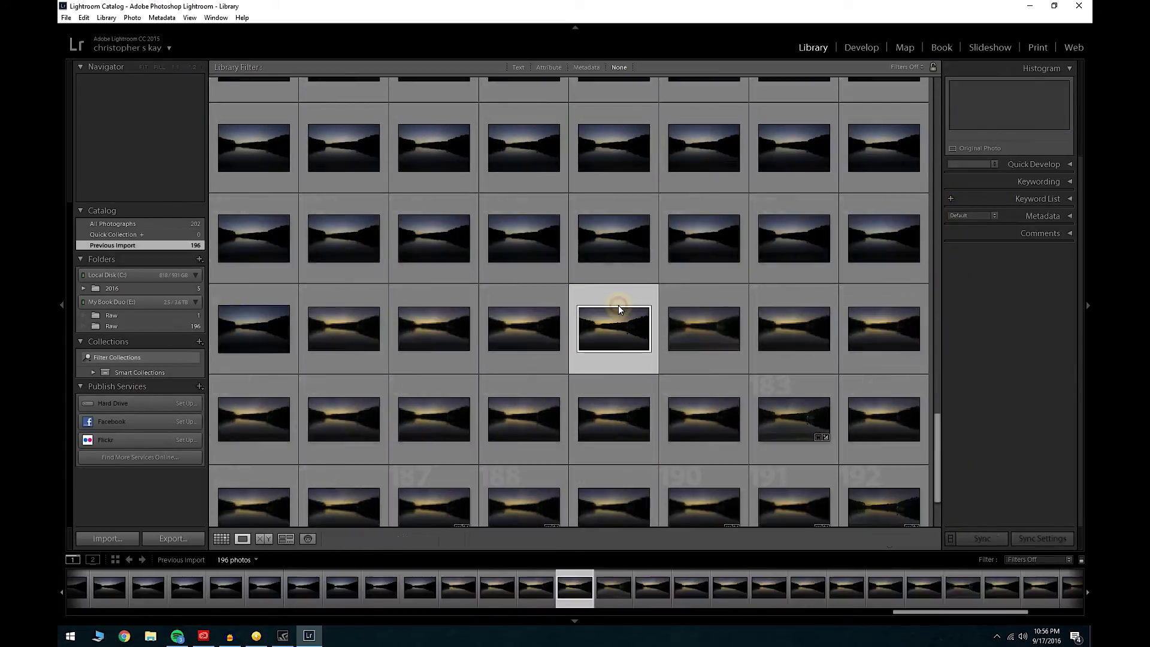
pyautogui.doubleClick(618, 304)
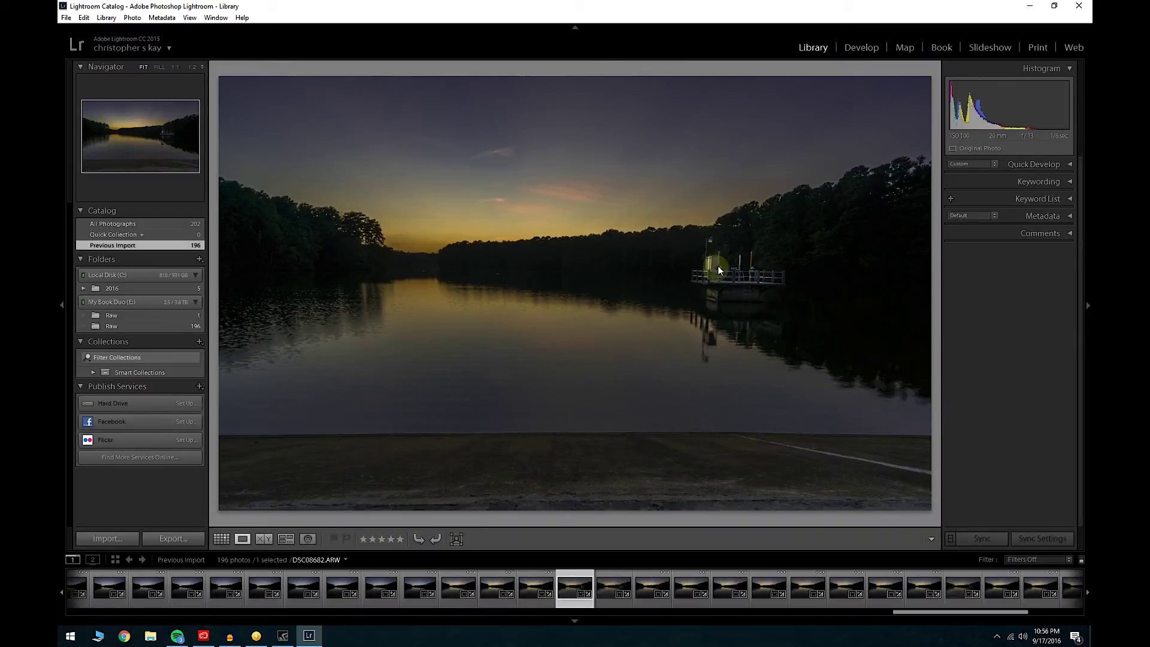
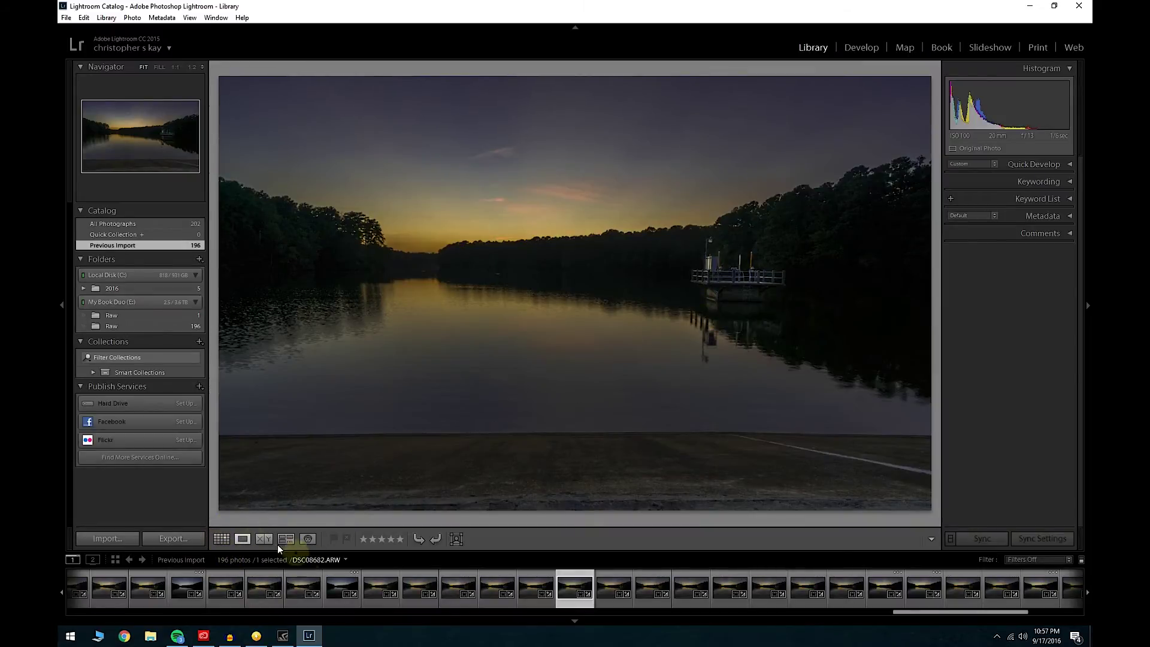
pyautogui.click(229, 540)
# Compare the brighter early photos DSC08553.ARW and DSC08562.ARW by viewing each one enlarged from the grid
pyautogui.scroll(-3, 623, 437)
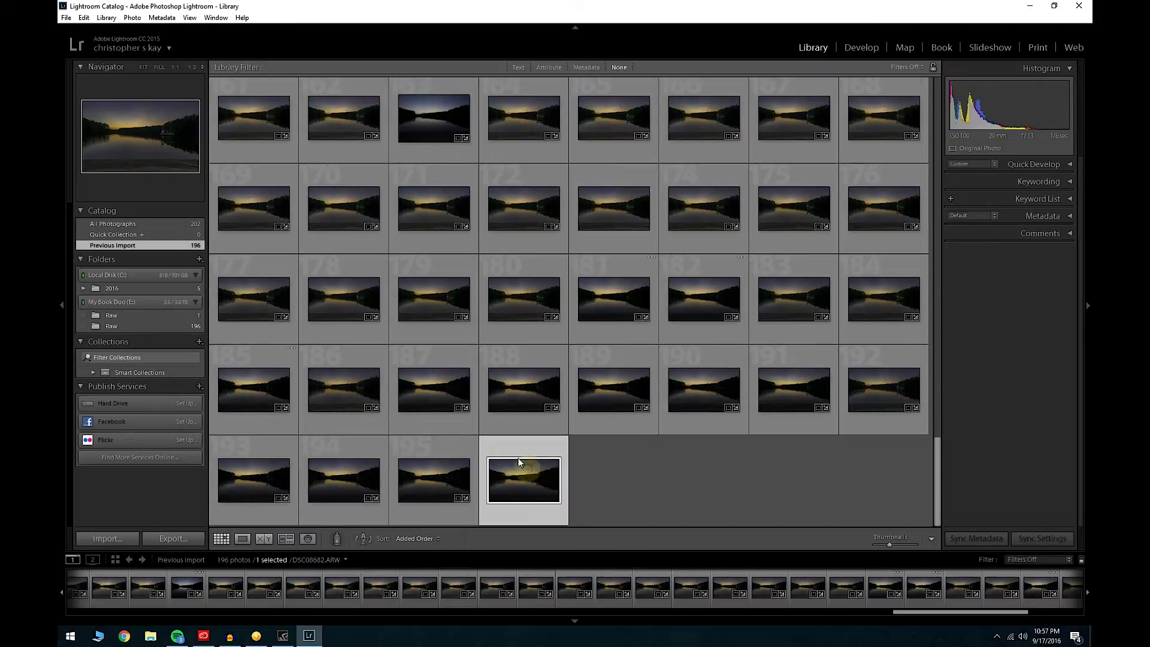
pyautogui.scroll(1, 521, 449)
pyautogui.scroll(10, 524, 436)
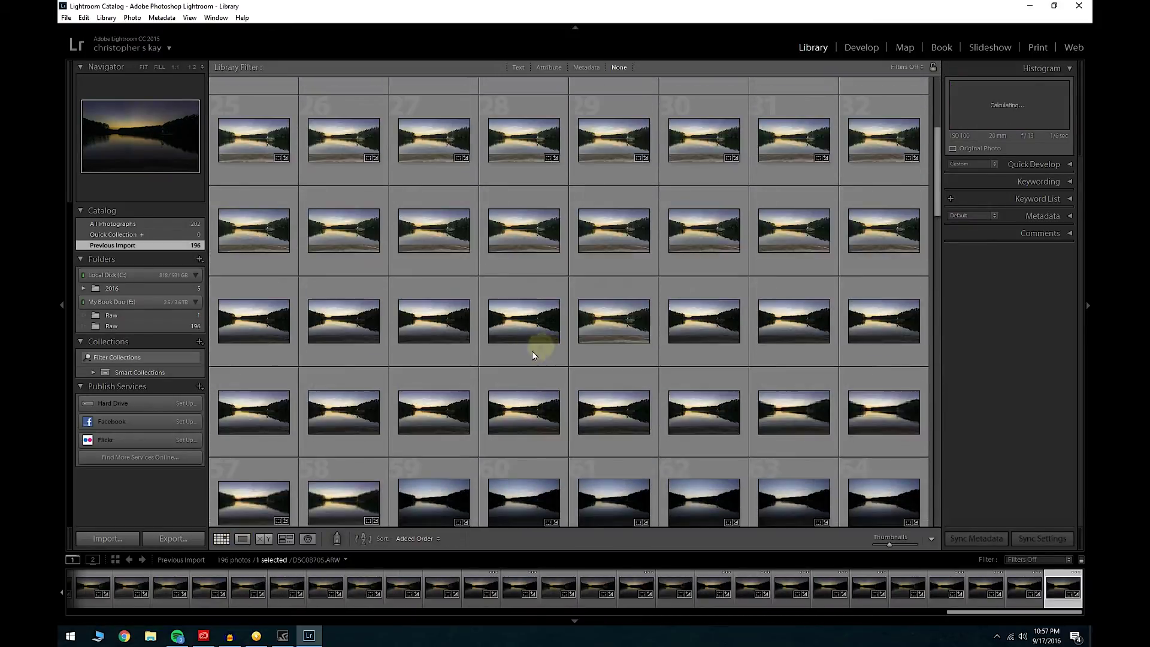
pyautogui.doubleClick(524, 346)
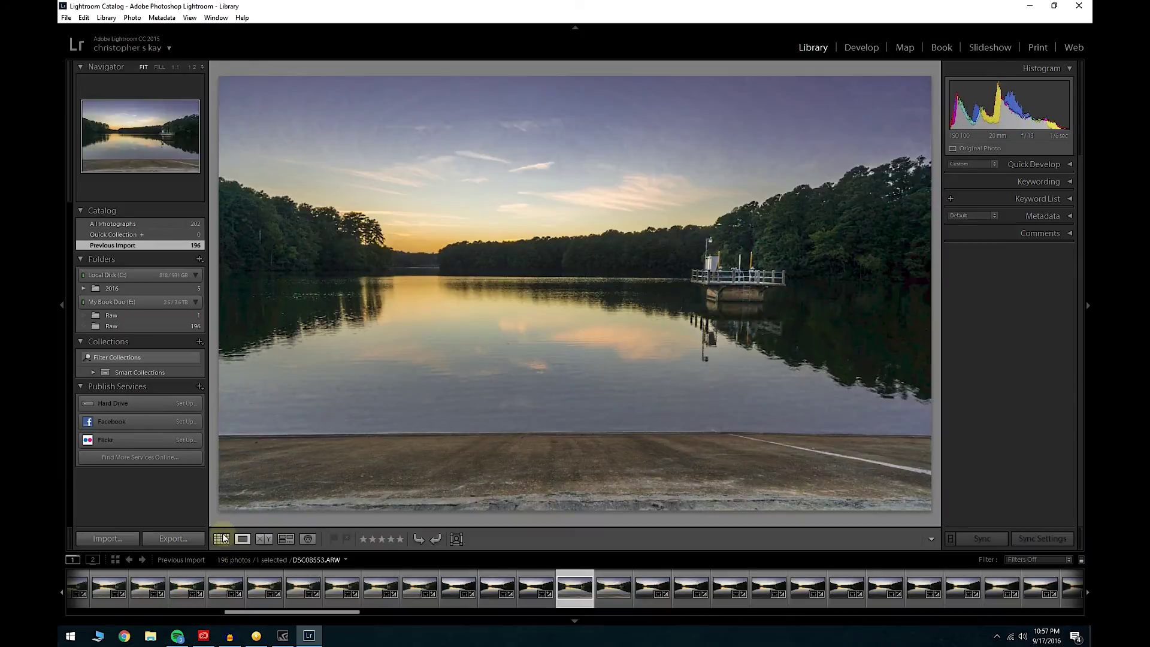
pyautogui.click(222, 539)
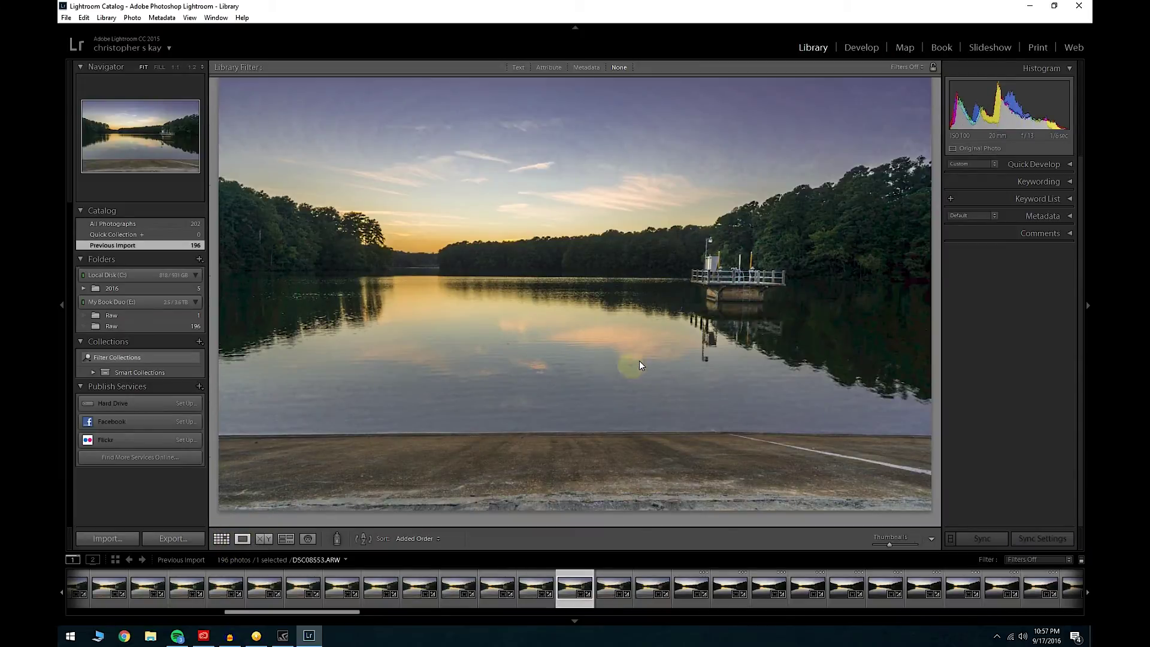
pyautogui.doubleClick(611, 417)
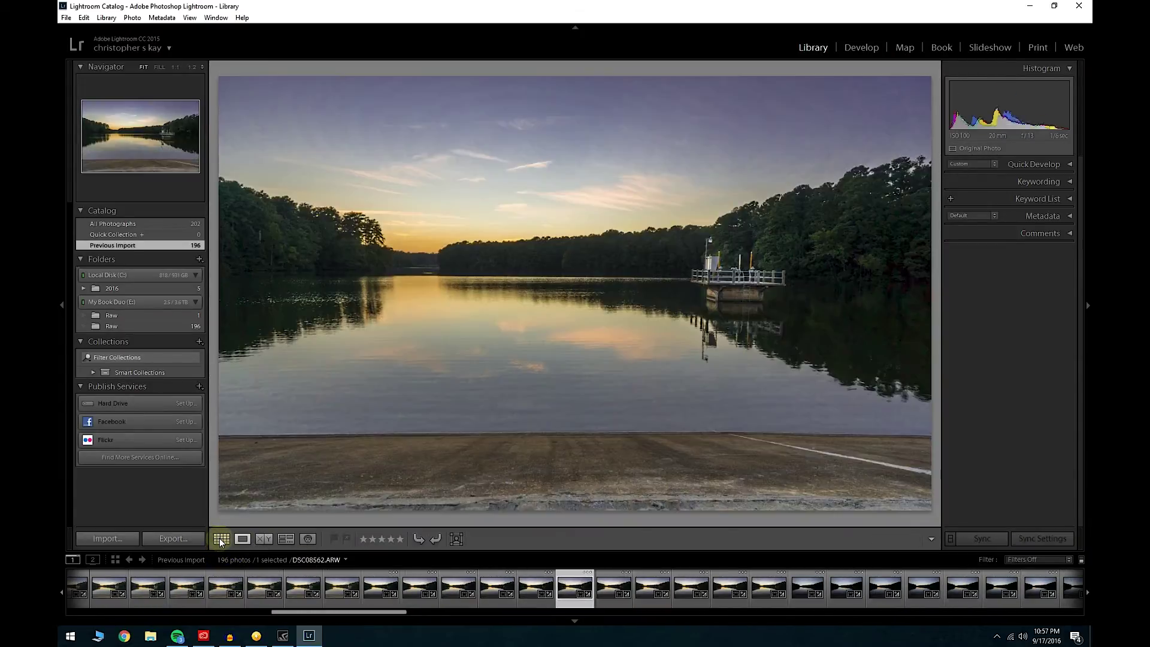
pyautogui.click(221, 539)
# View DSC08537.ARW enlarged, inspect its upper sky close up, and return to the grid
pyautogui.scroll(-5, 628, 423)
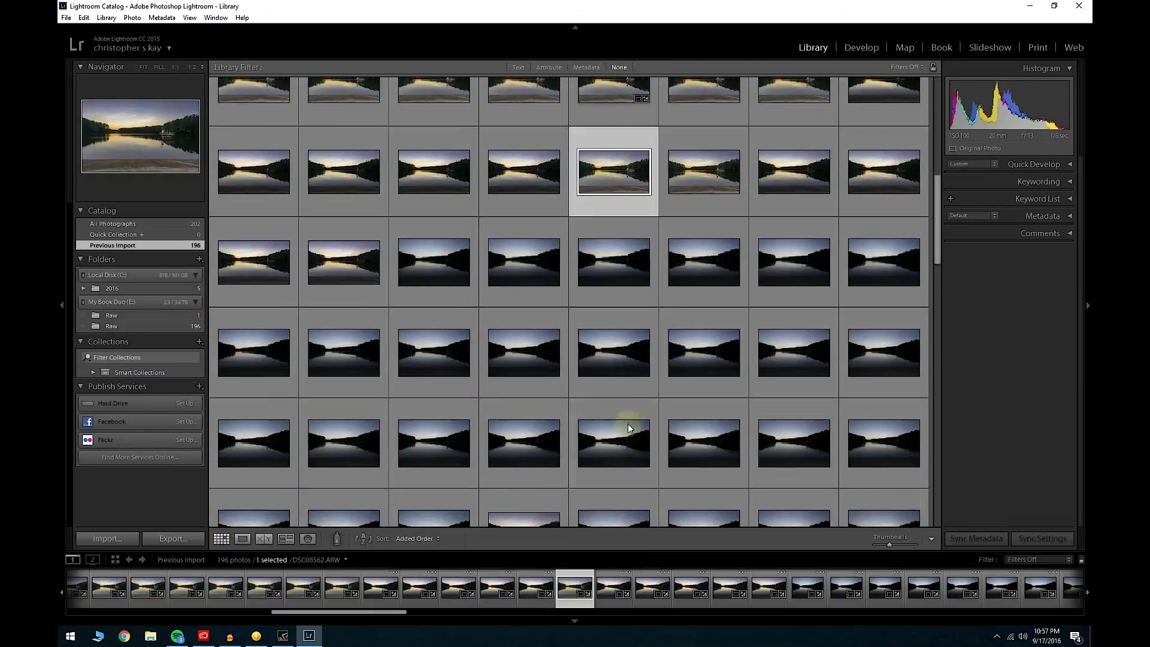
pyautogui.scroll(-3, 612, 419)
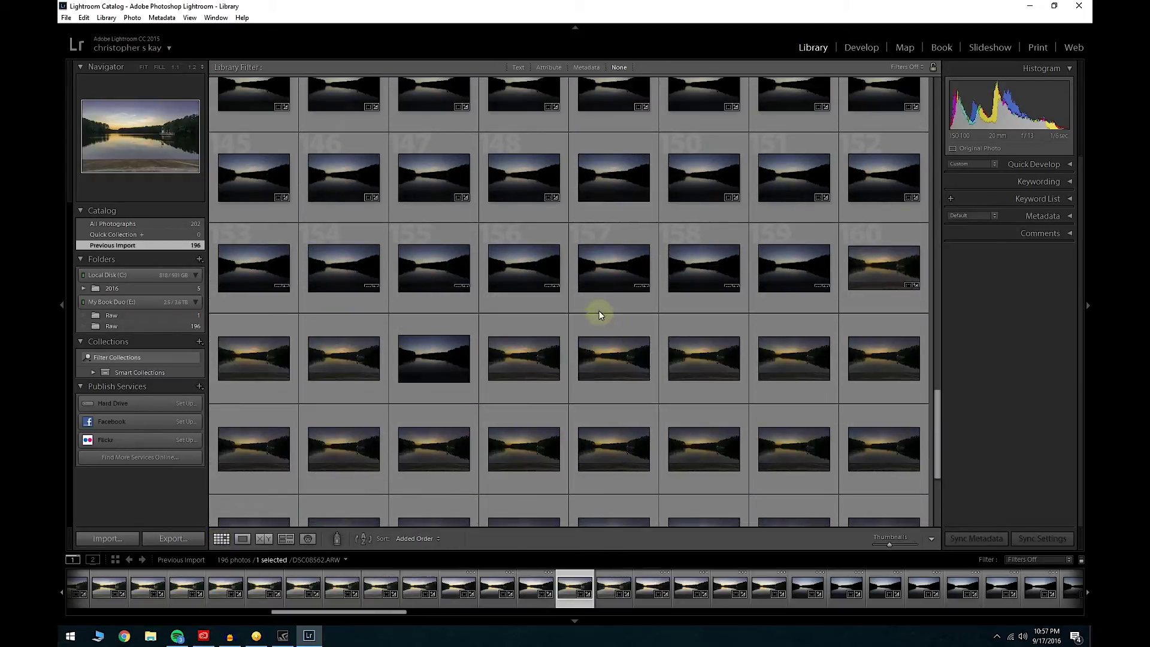
pyautogui.scroll(15, 547, 397)
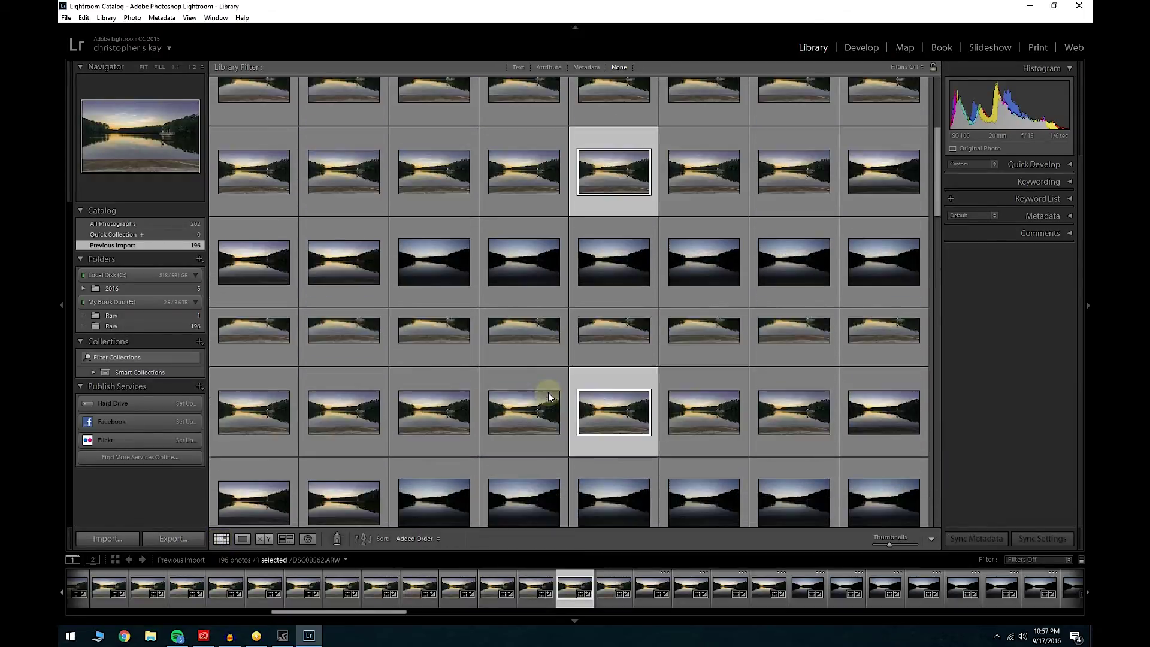
pyautogui.doubleClick(516, 293)
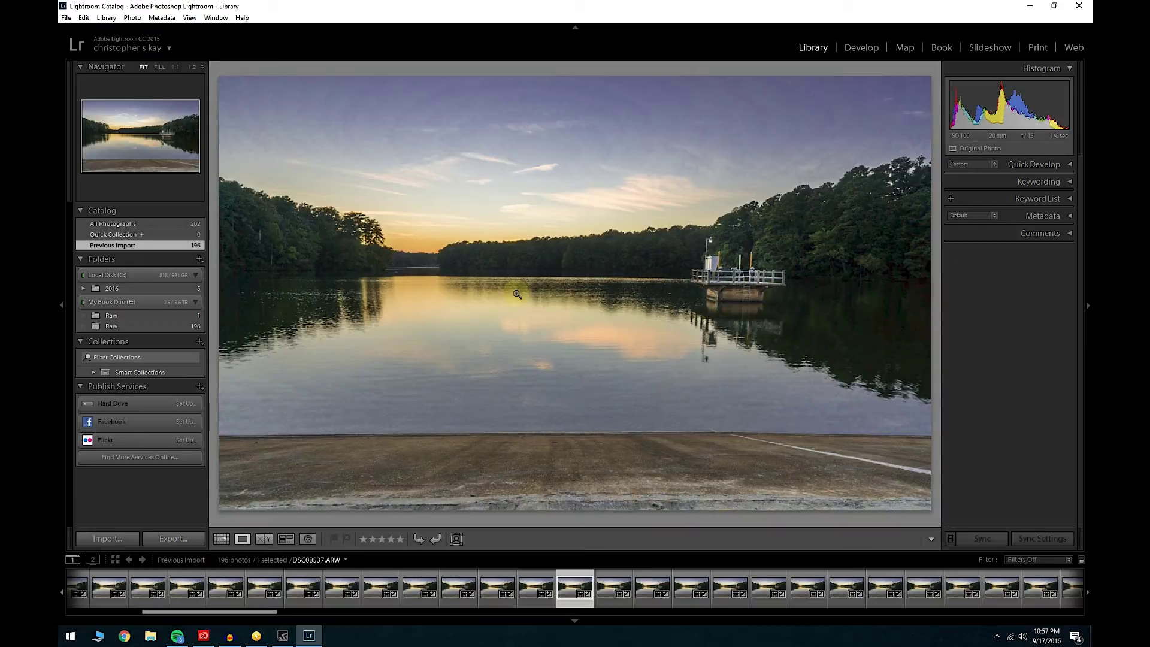
pyautogui.click(373, 121)
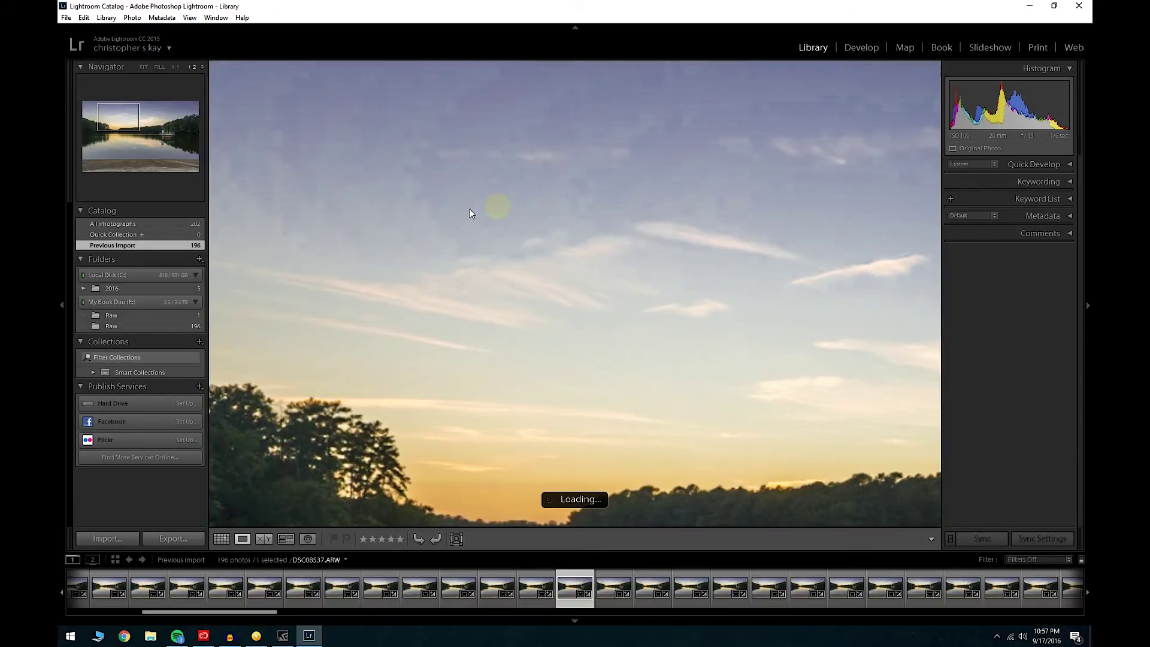
pyautogui.click(437, 264)
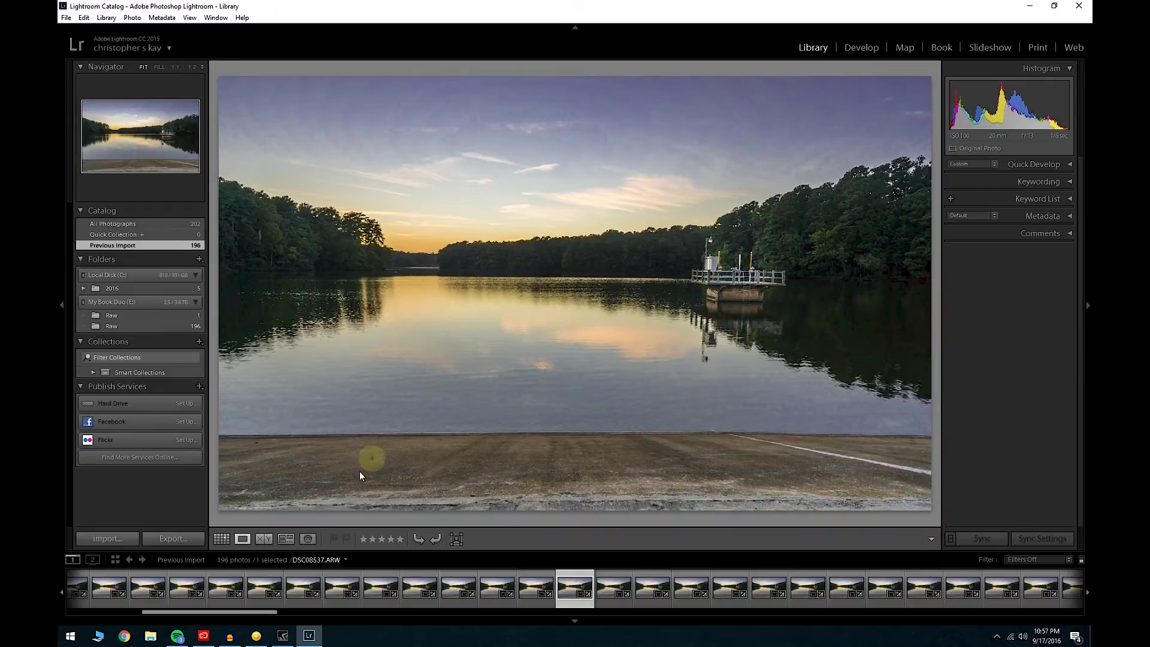
pyautogui.click(221, 539)
# Examine DSC08609.ARW enlarged, followed by a close-up look at the pink clouds in DSC08641.ARW
pyautogui.scroll(-3, 611, 433)
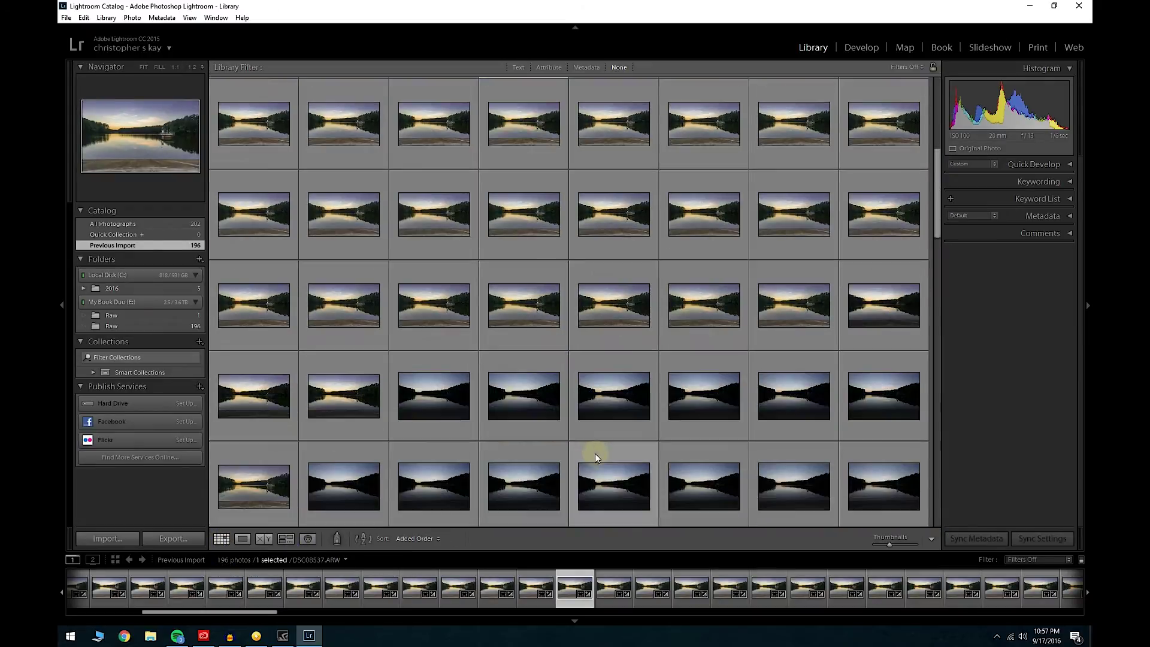
pyautogui.scroll(-3, 595, 453)
pyautogui.doubleClick(520, 267)
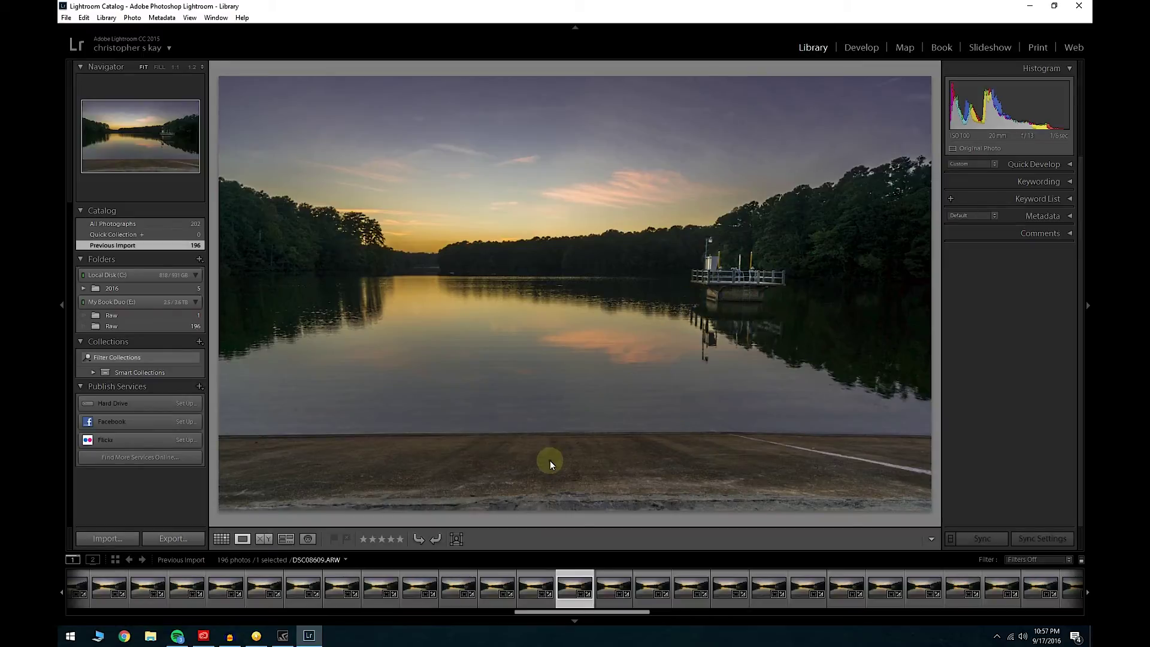
pyautogui.click(222, 539)
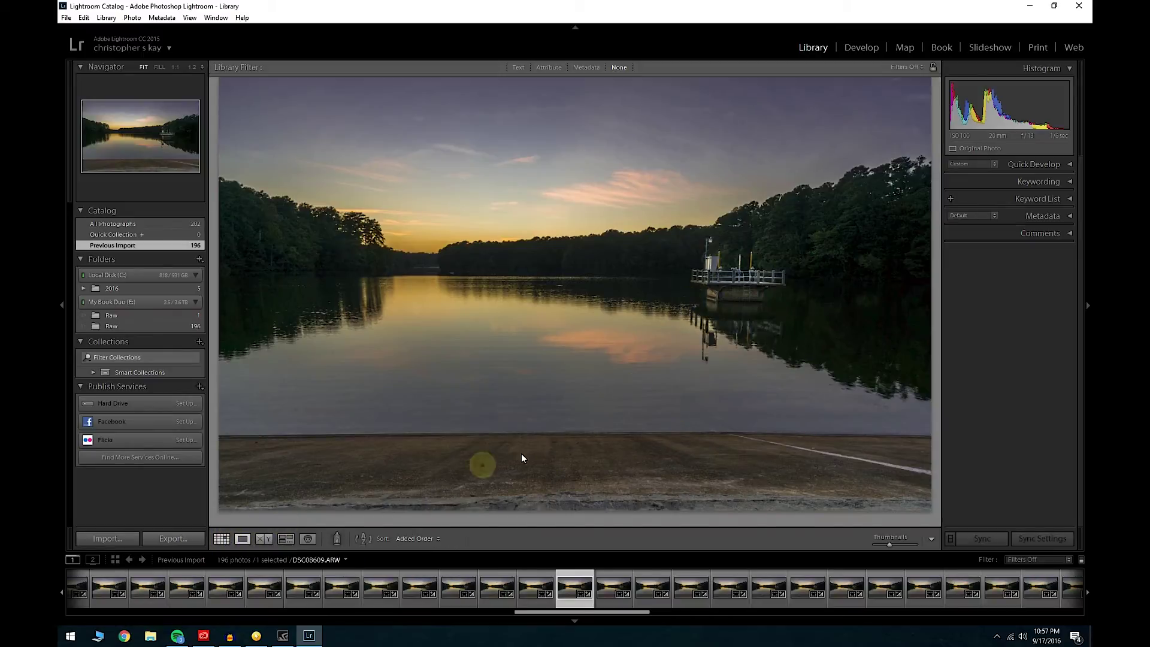
pyautogui.scroll(-2, 666, 418)
pyautogui.doubleClick(518, 384)
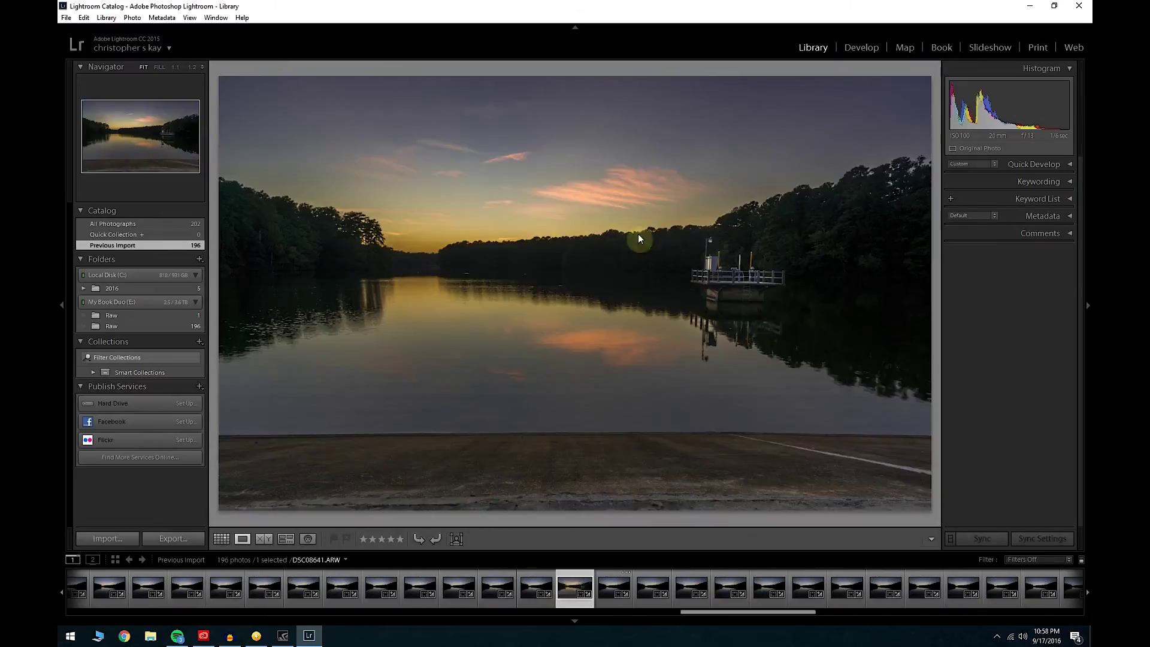
pyautogui.click(593, 186)
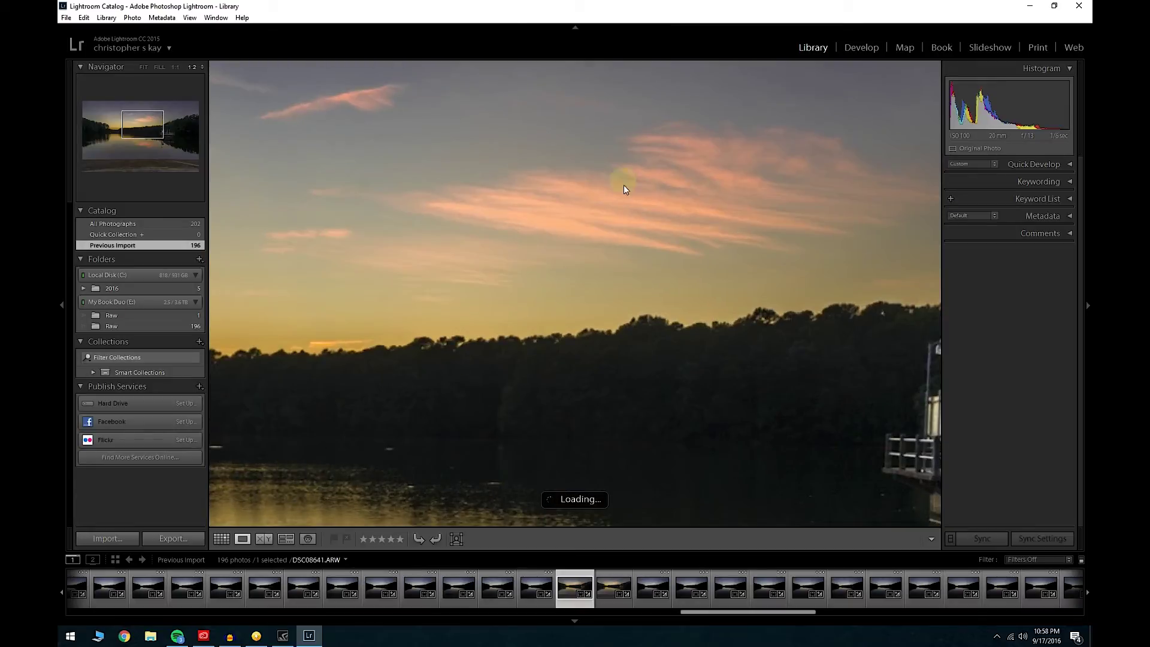
pyautogui.click(218, 542)
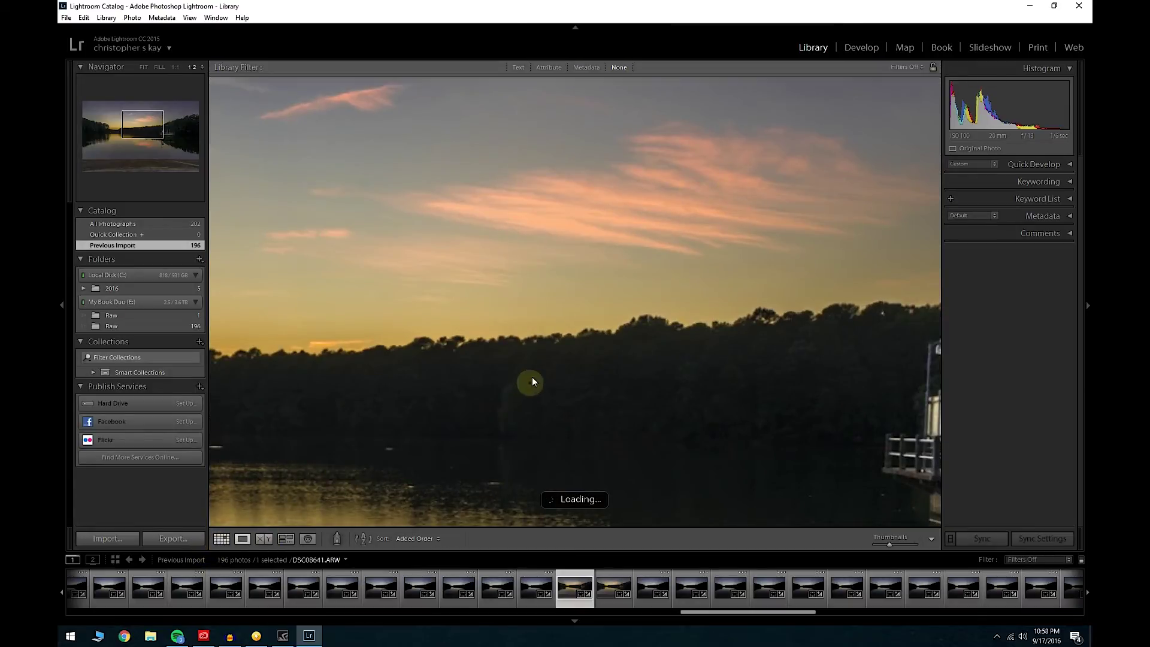
# View the last photo of the import in full, fitted to the window, and return to the grid
pyautogui.scroll(-5, 542, 401)
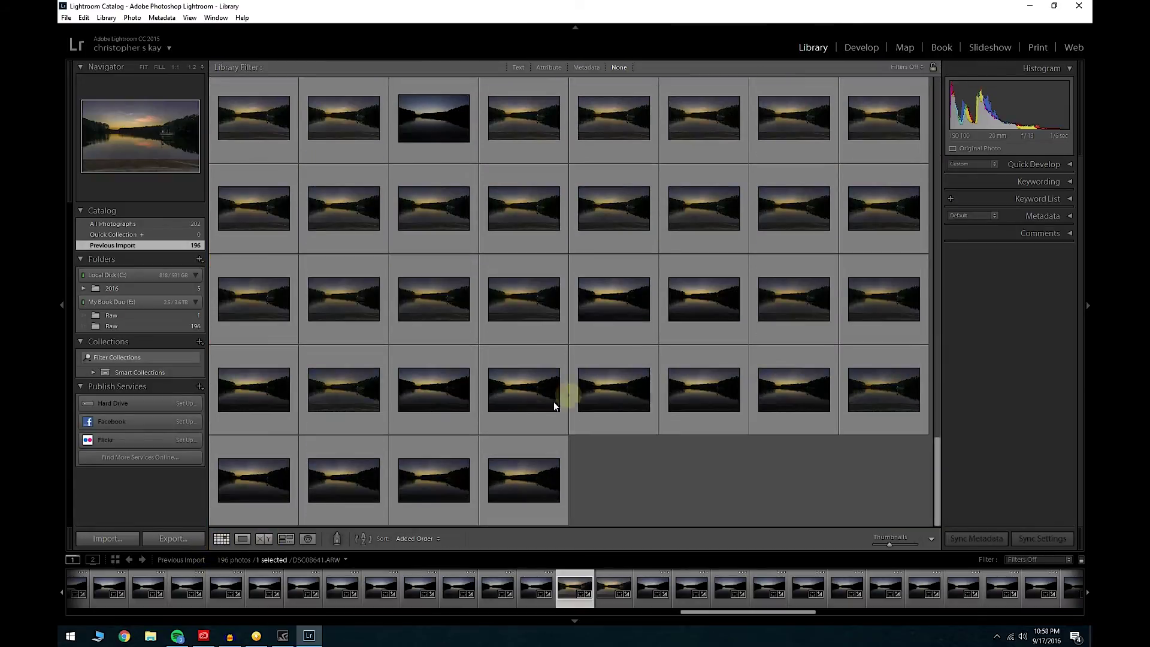
pyautogui.doubleClick(523, 460)
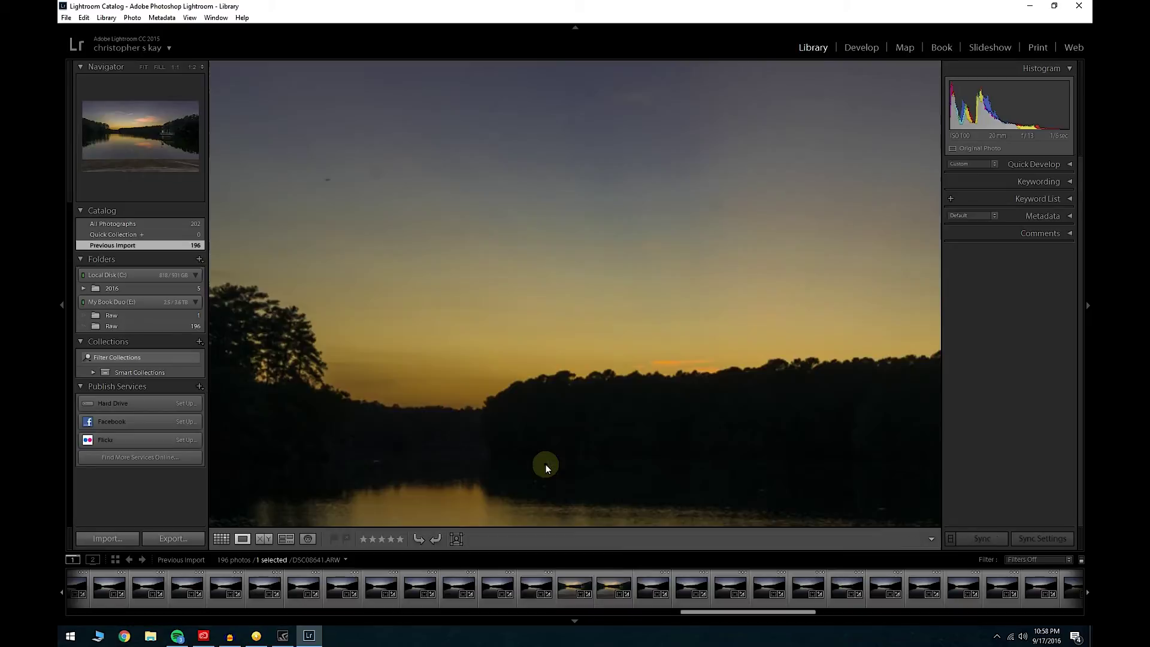
pyautogui.click(535, 333)
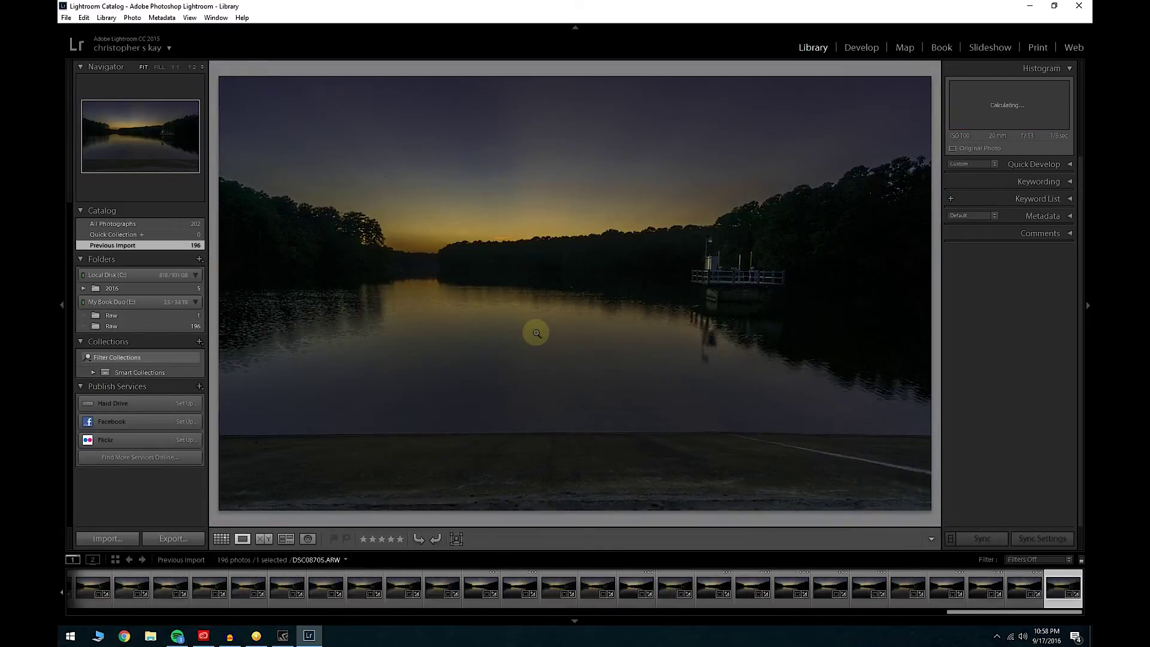
pyautogui.click(222, 539)
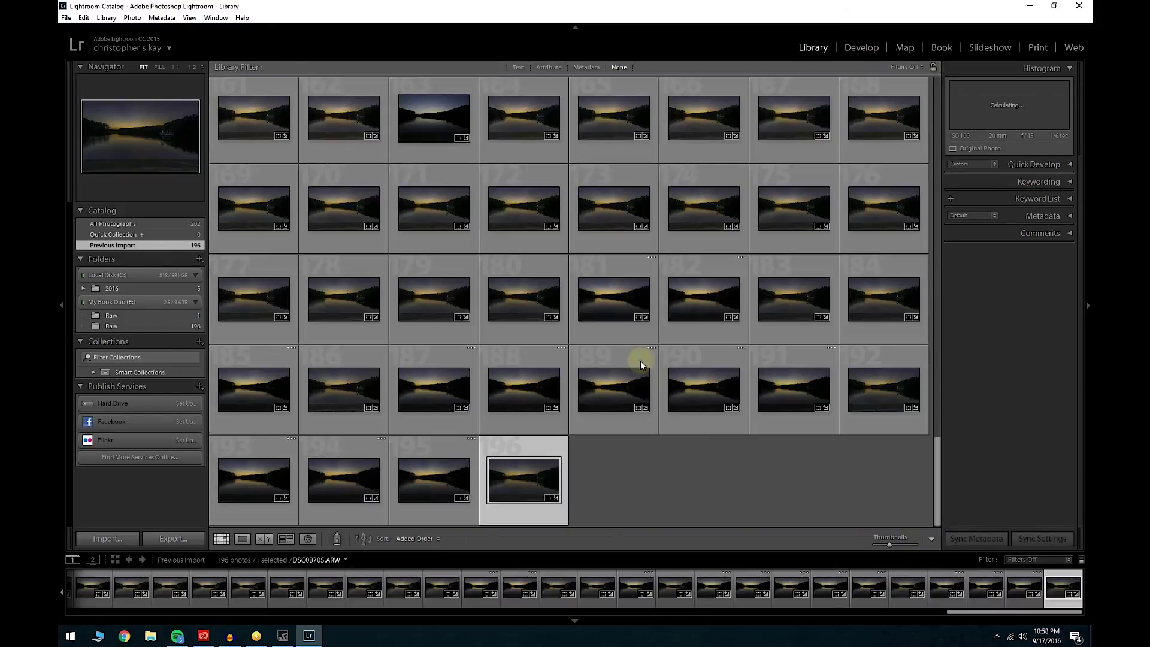
# Select the first photo of the import and look down through the grid for brightness changes across the sequence
pyautogui.click(576, 475)
pyautogui.scroll(10, 544, 423)
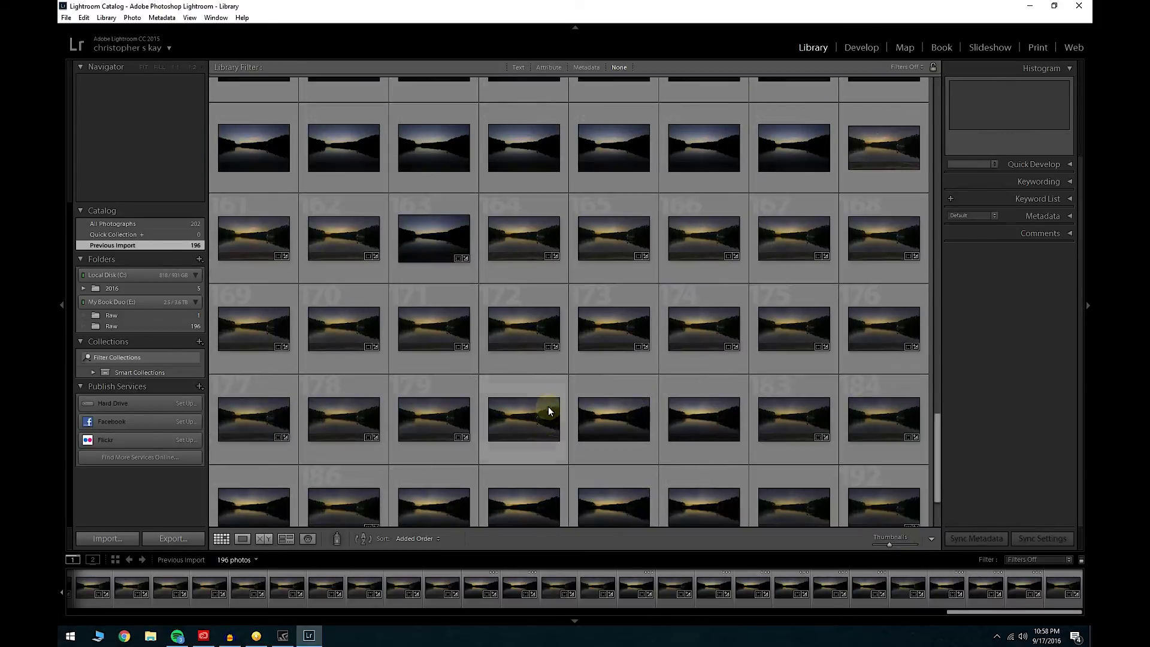
pyautogui.scroll(7, 555, 397)
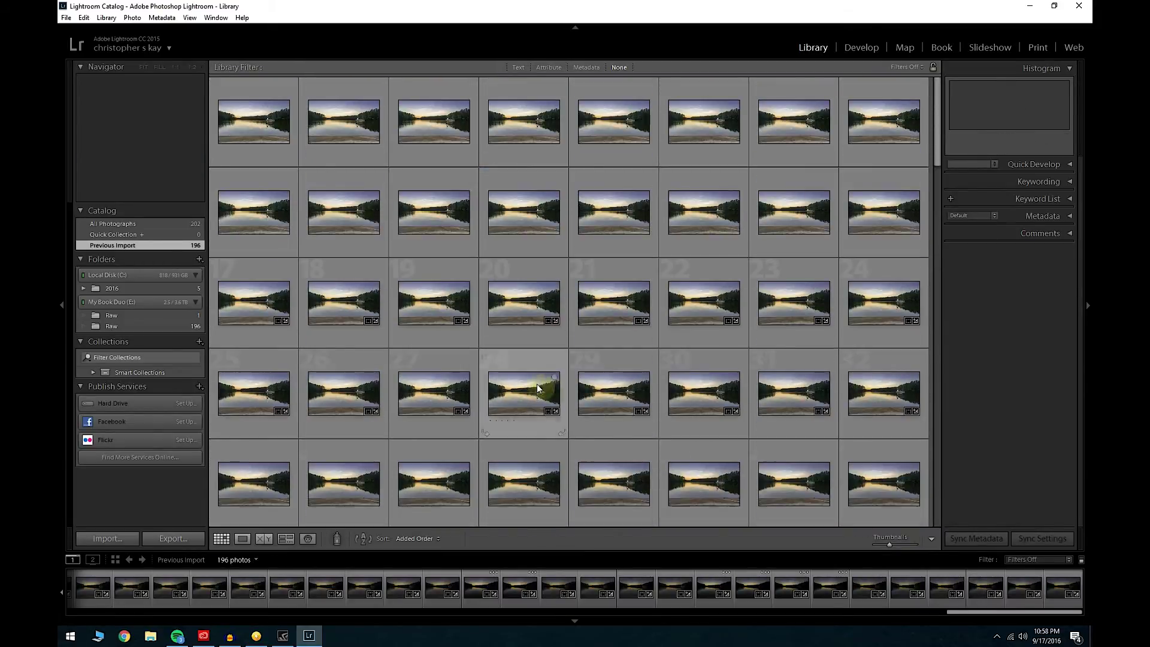
pyautogui.click(257, 133)
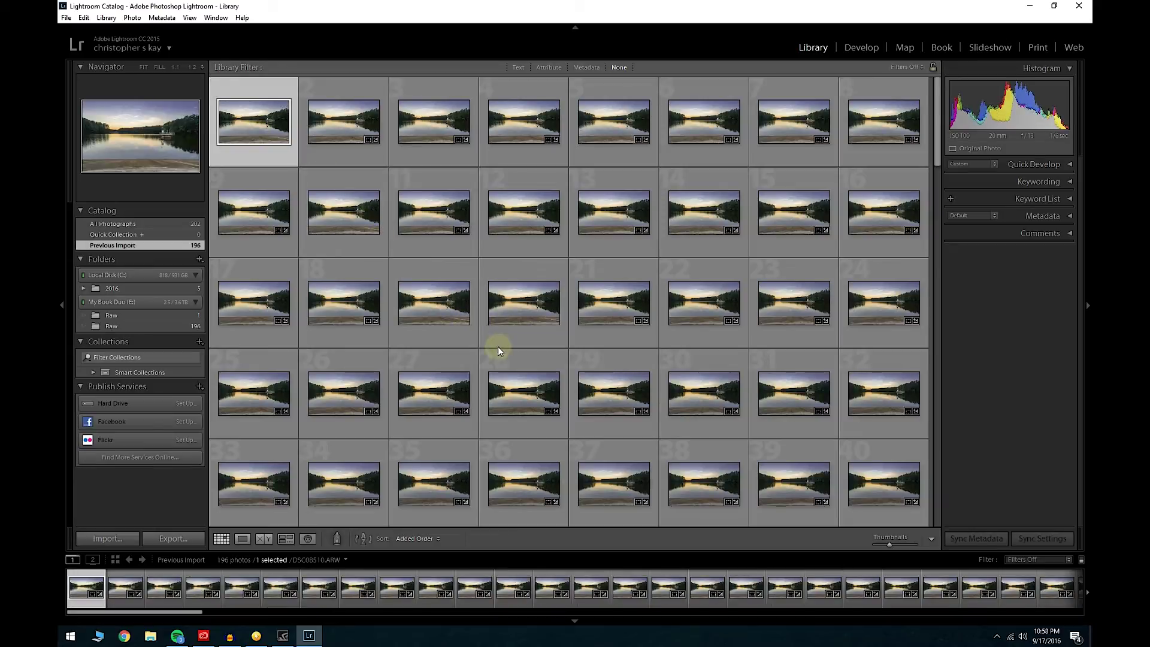
pyautogui.scroll(-5, 500, 346)
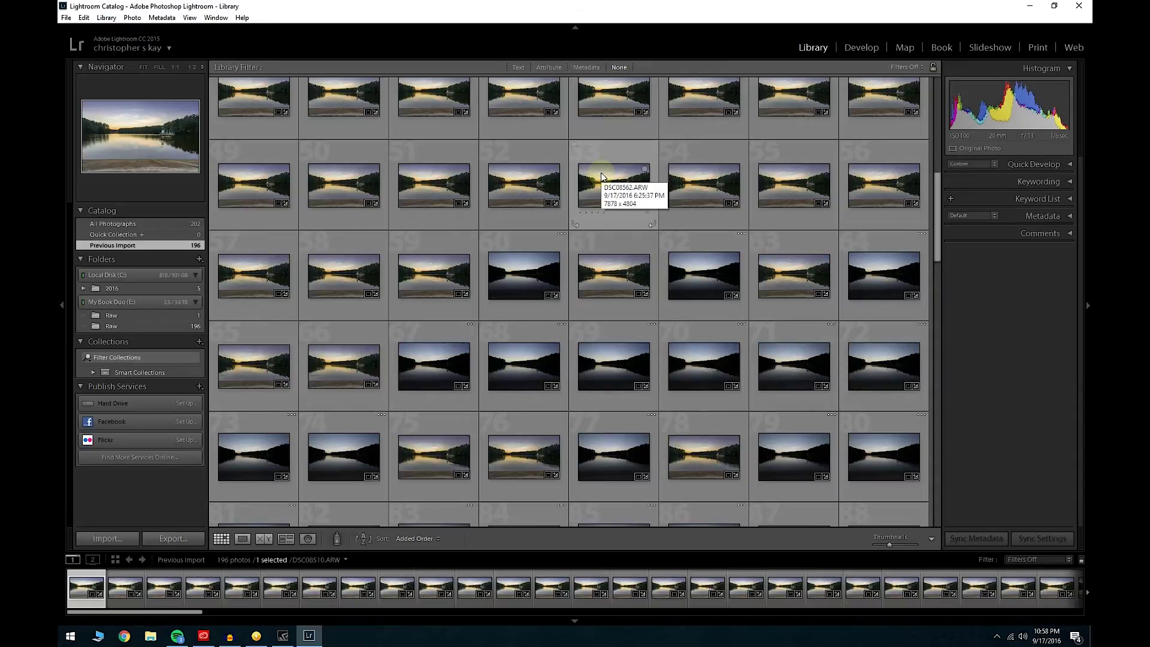
# Look through the remaining rows of the grid, view DSC08698.ARW enlarged, return to the grid and select the last photo
pyautogui.scroll(-10, 637, 334)
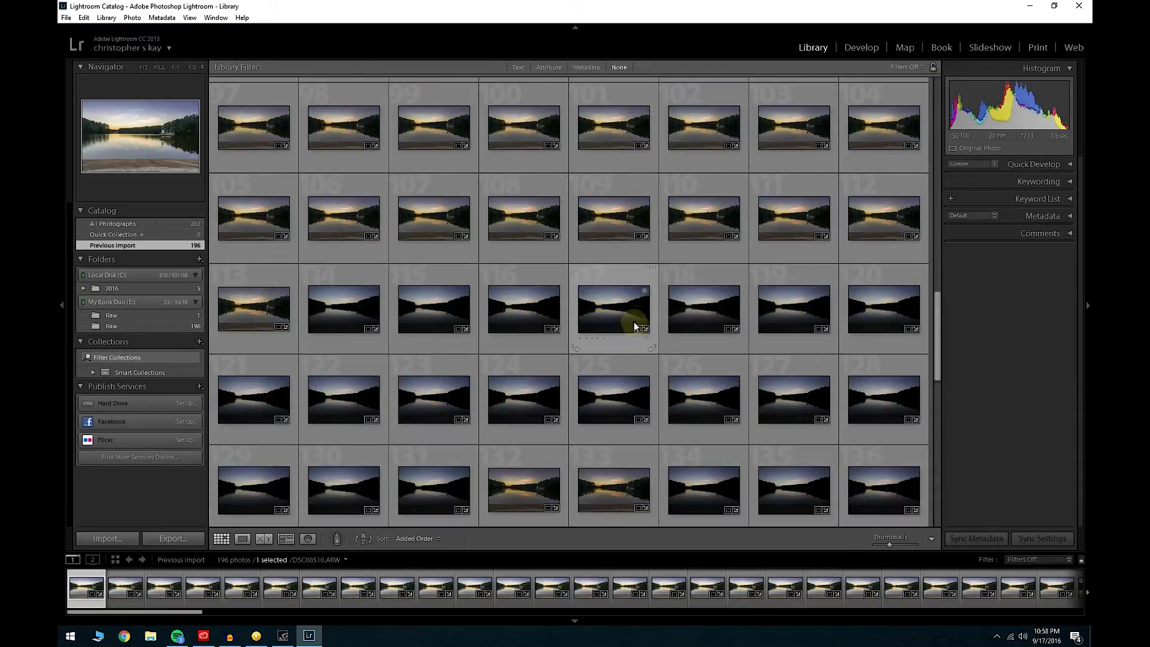
pyautogui.moveTo(936, 317); pyautogui.dragTo(941, 465)
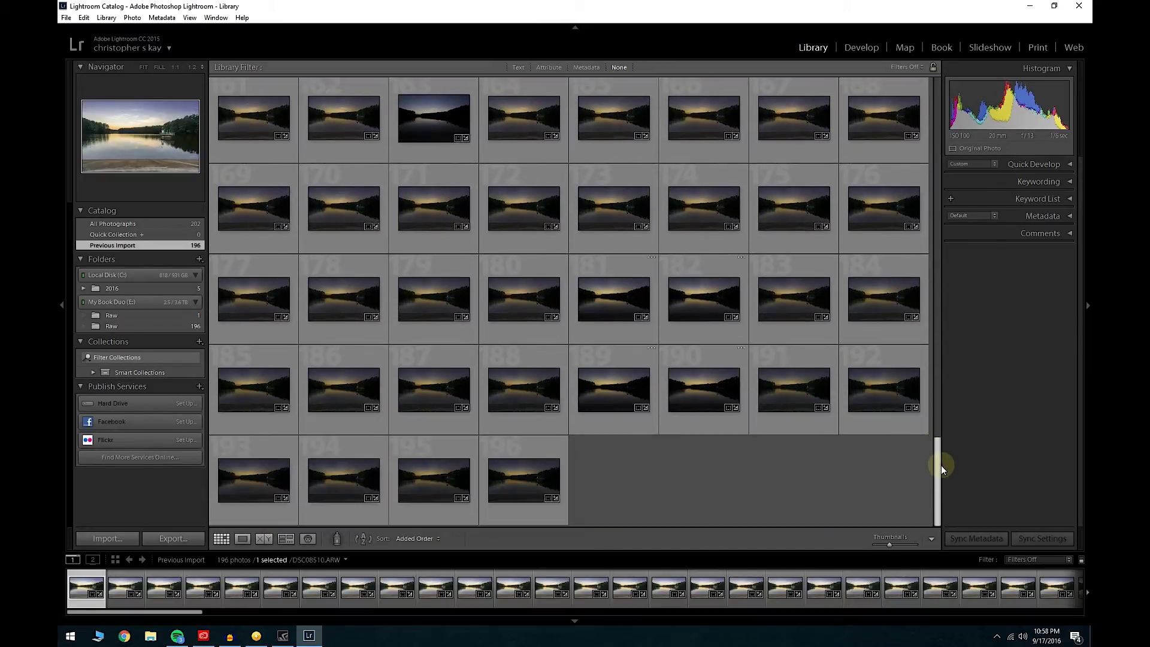
pyautogui.click(736, 472)
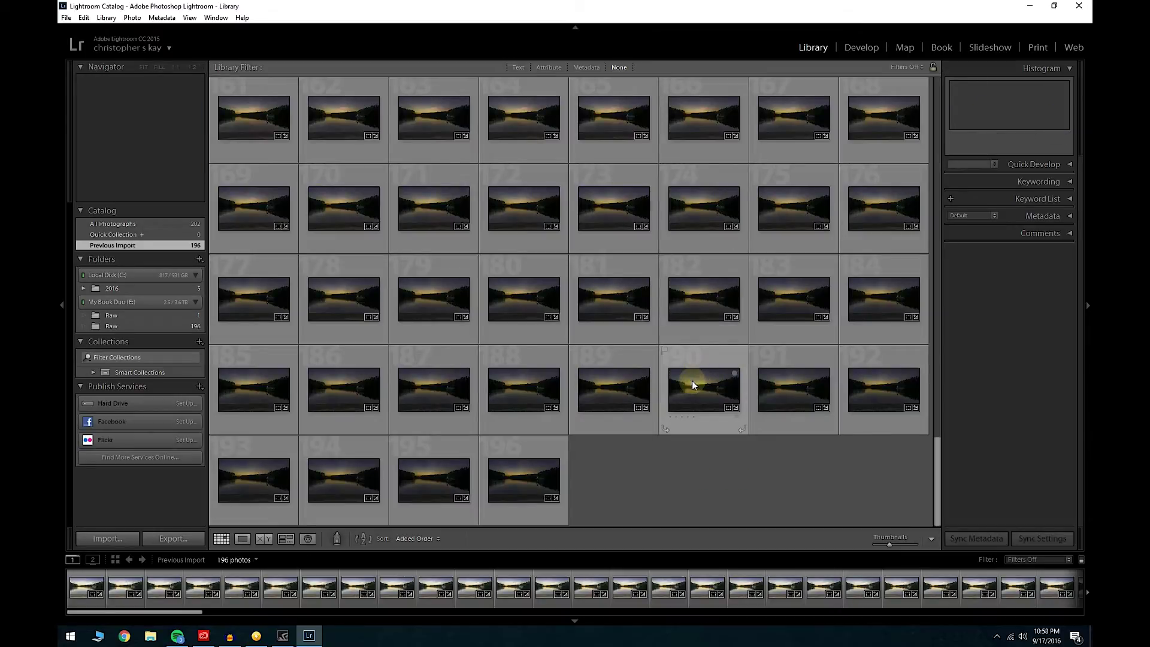
pyautogui.doubleClick(610, 390)
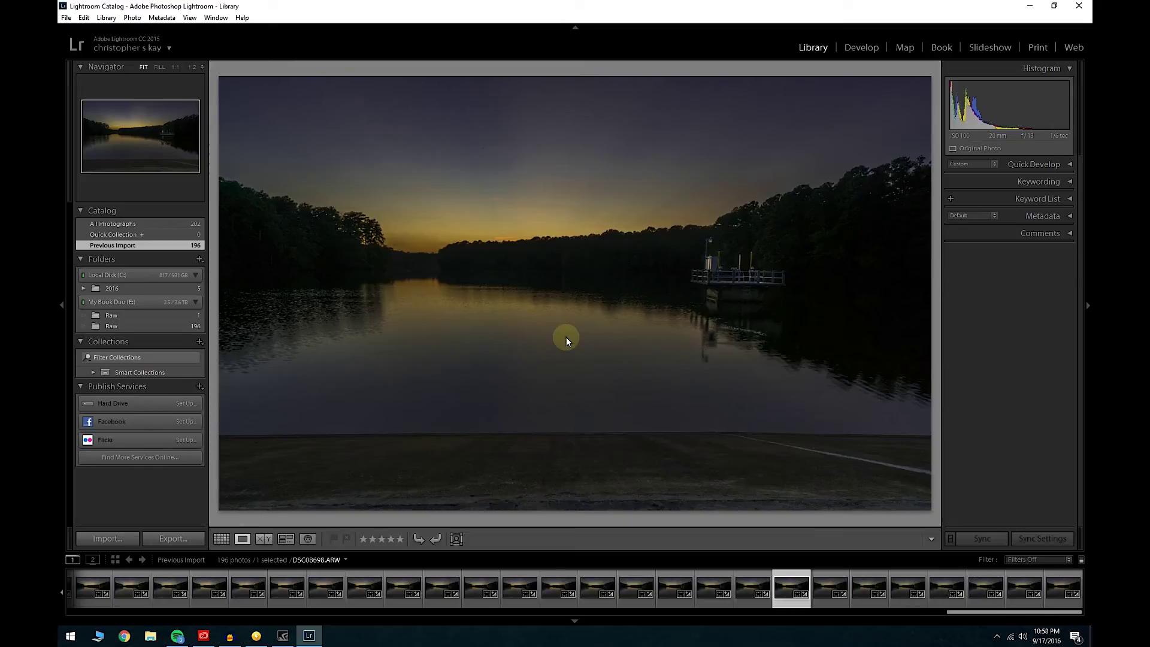
pyautogui.click(222, 540)
pyautogui.click(696, 451)
pyautogui.click(544, 483)
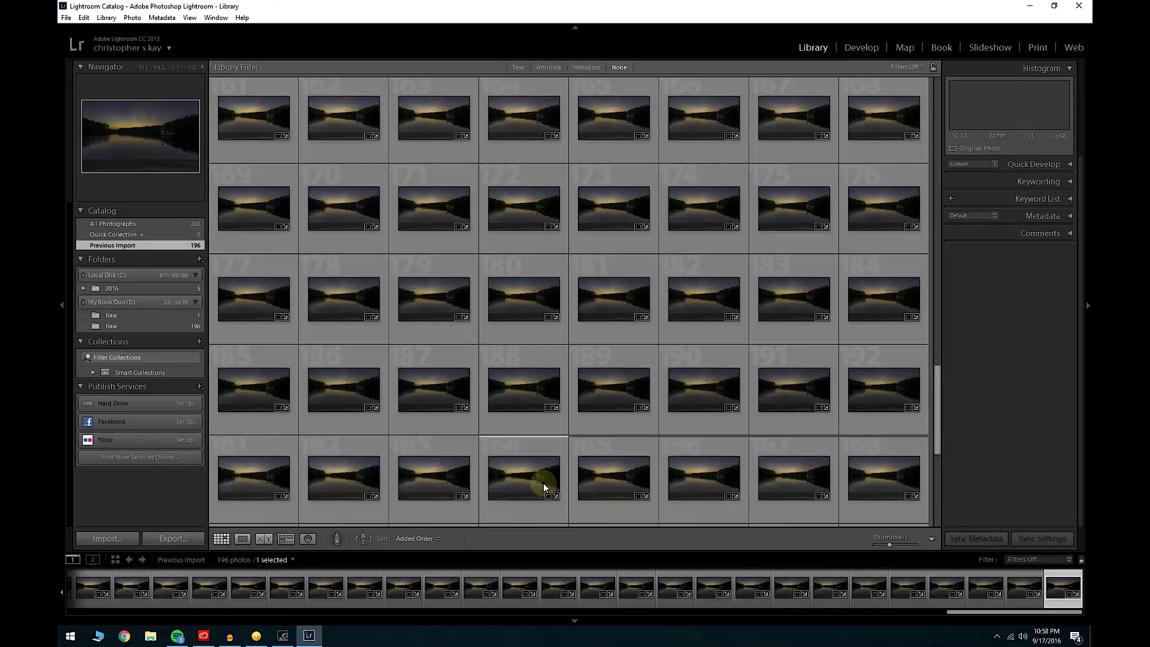
# Select all 196 photos of the import and open the export settings for them
pyautogui.scroll(20, 542, 478)
pyautogui.hotkey('ctrl', 'a')
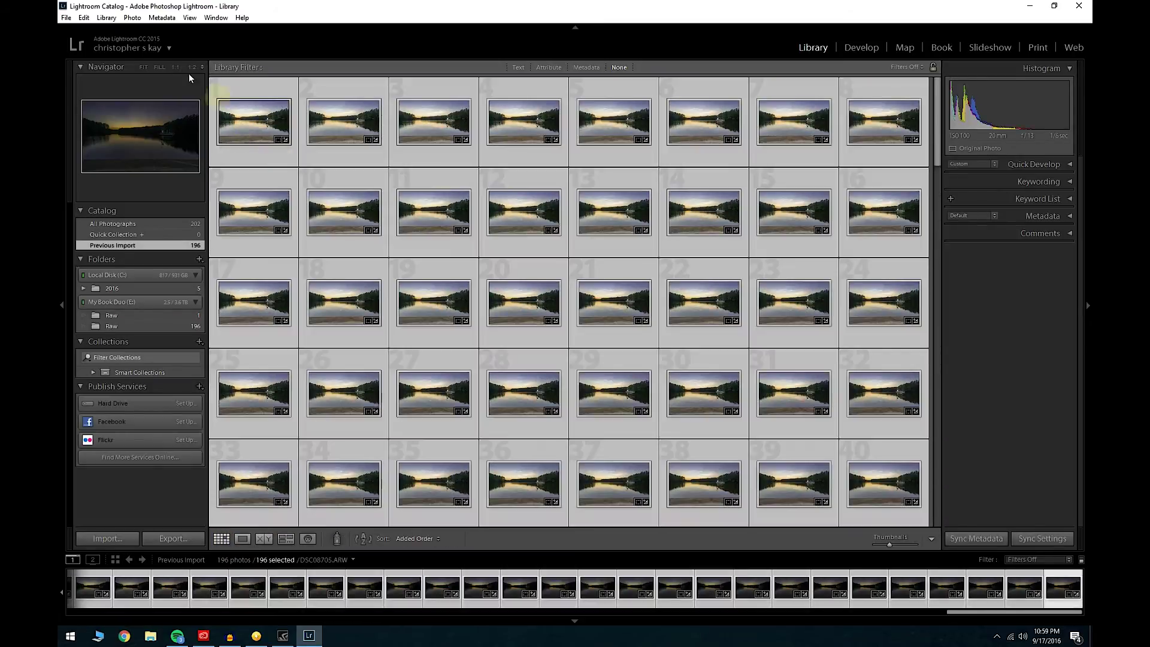
pyautogui.click(66, 17)
pyautogui.click(116, 151)
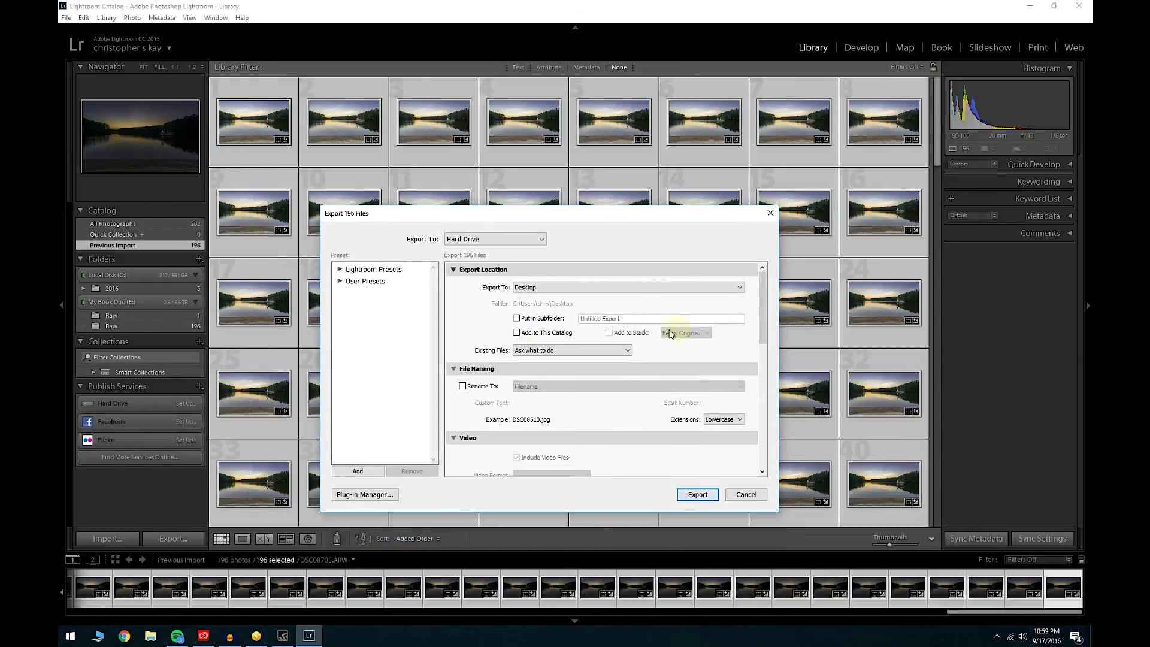
# Set the export location to a specific folder
pyautogui.click(548, 288)
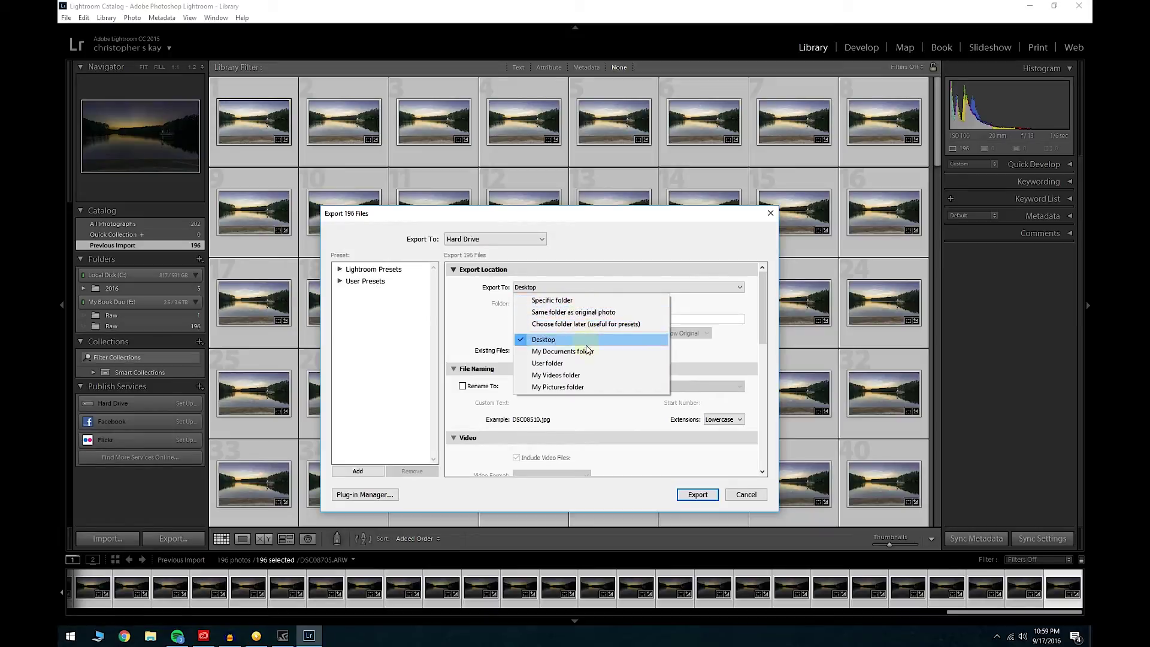
pyautogui.click(562, 367)
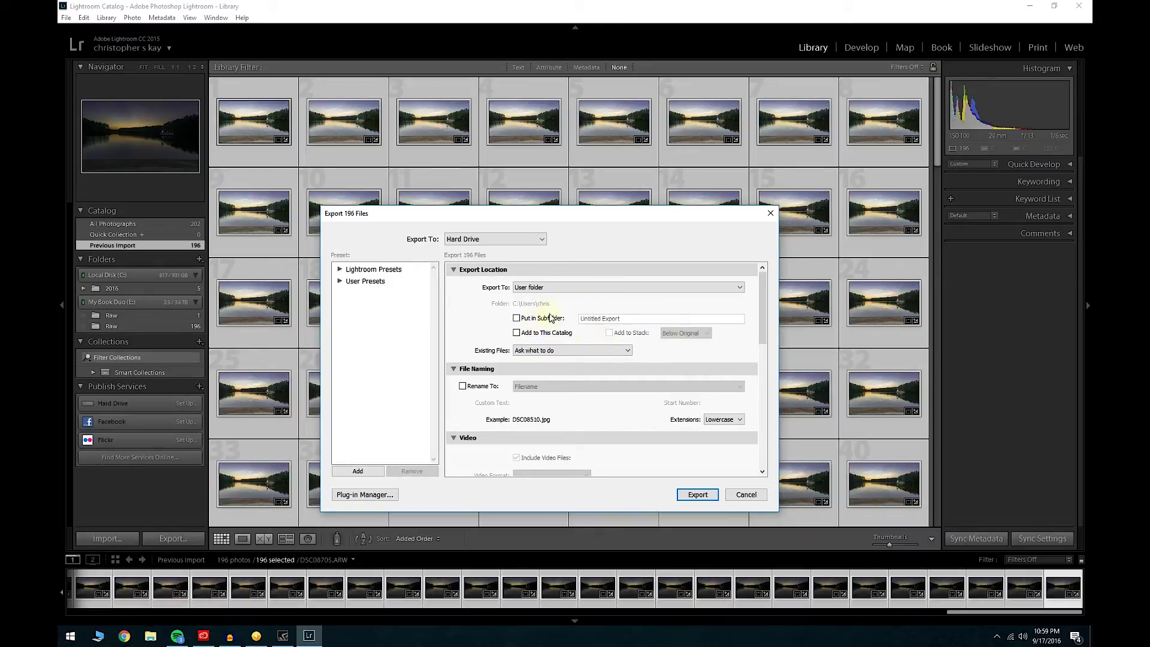
pyautogui.click(553, 287)
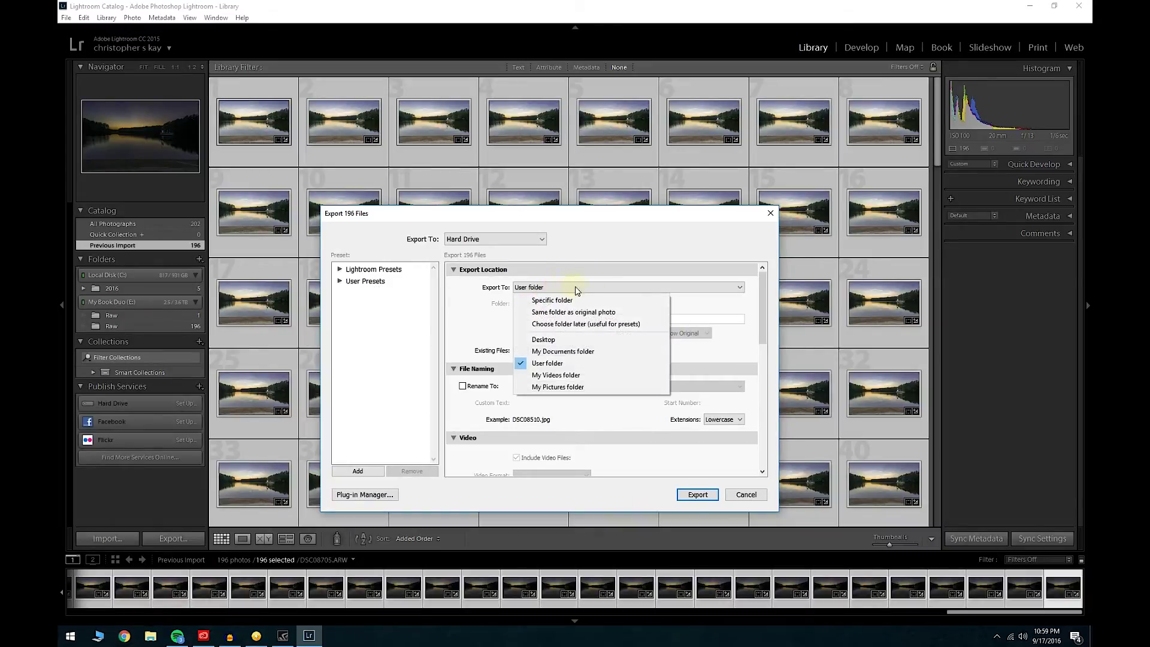
pyautogui.click(582, 300)
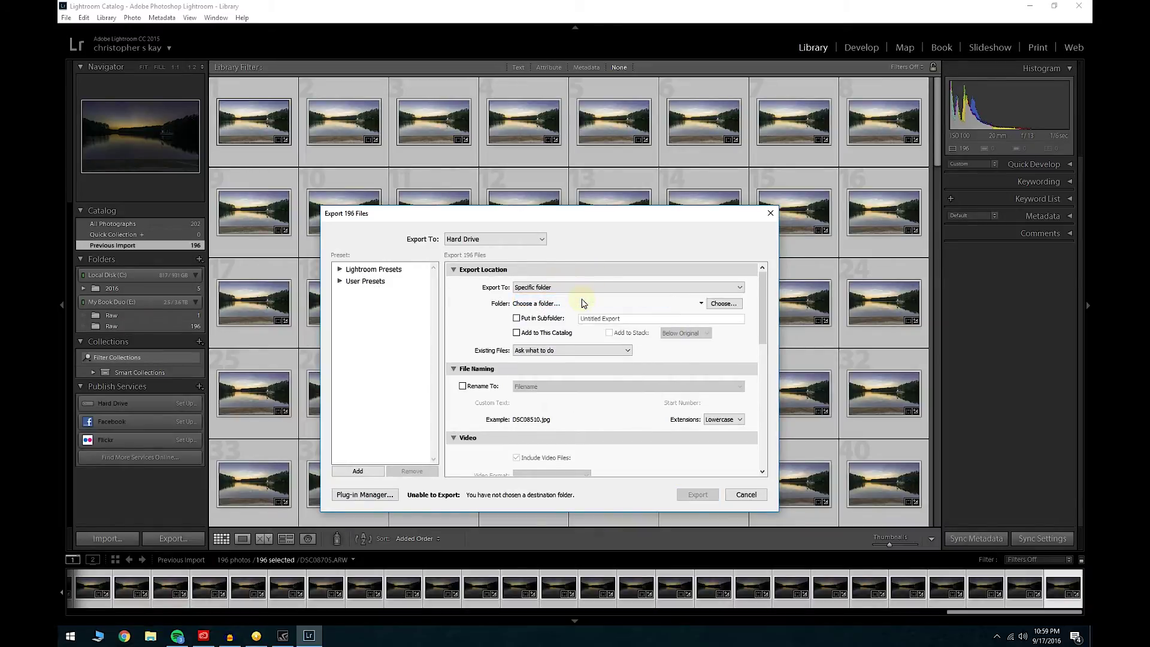
# Browse for the destination folder and open A_Timelapse_Frames on the My Book Duo (E:) drive
pyautogui.click(723, 303)
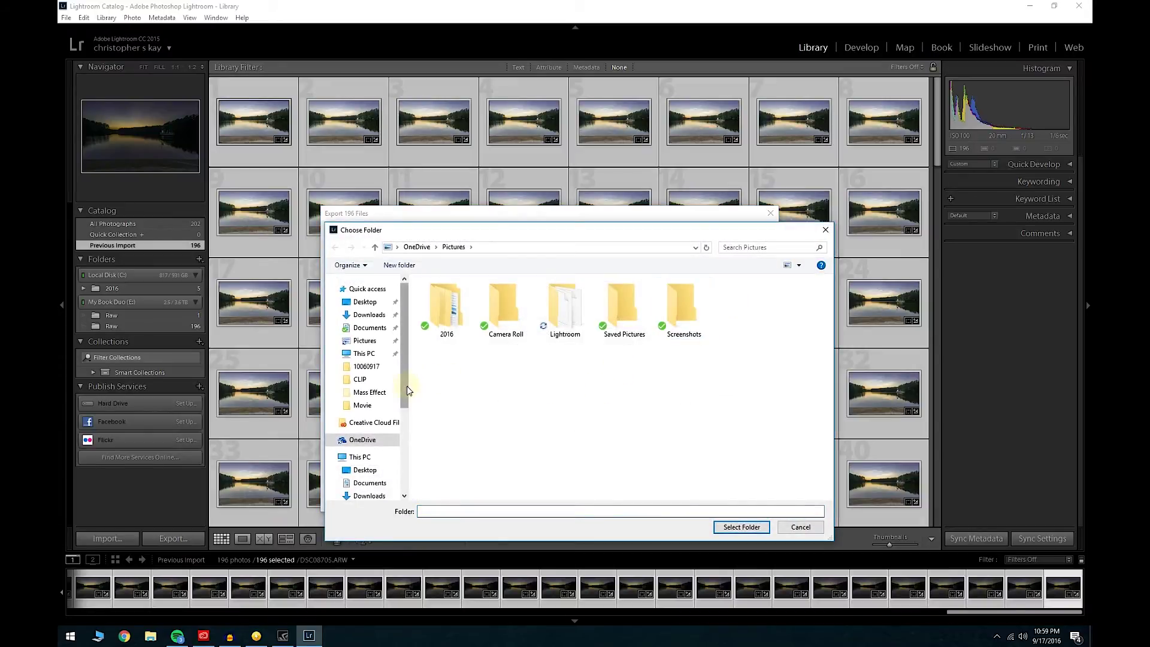
pyautogui.moveTo(407, 387); pyautogui.dragTo(408, 398)
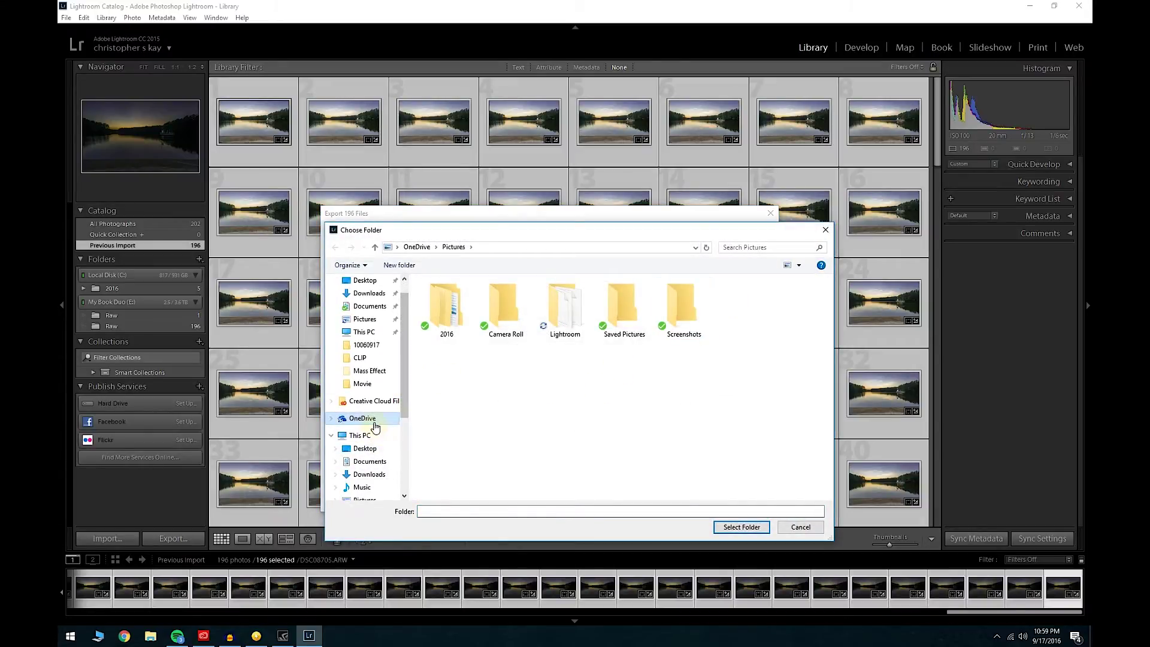
pyautogui.scroll(-3, 365, 420)
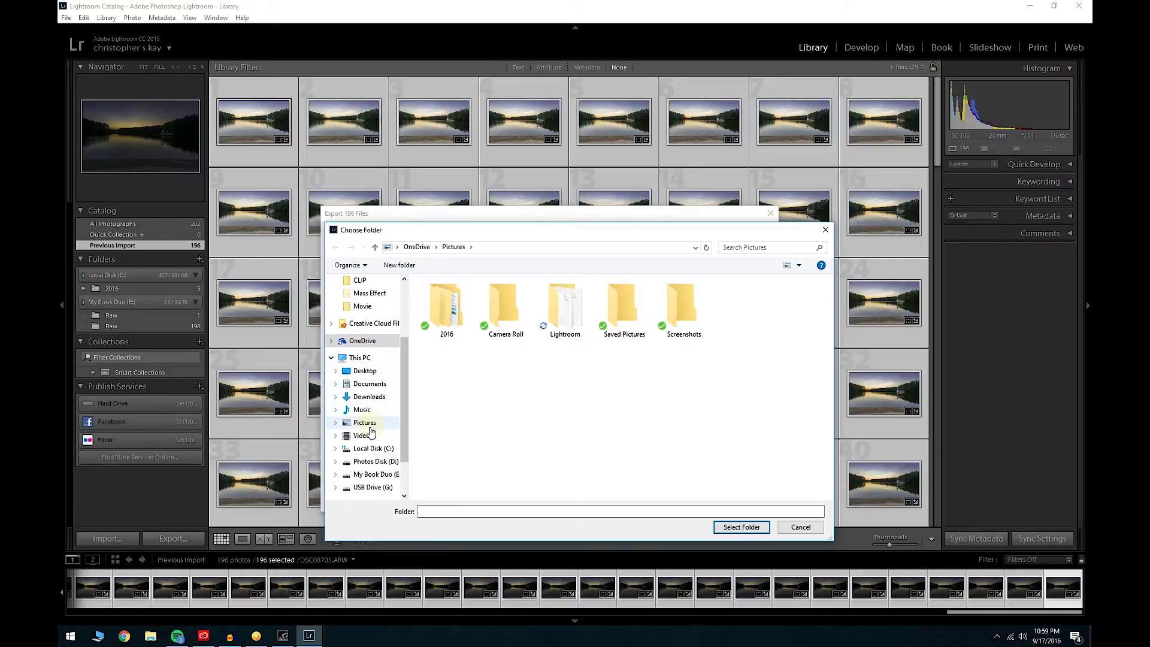
pyautogui.click(367, 475)
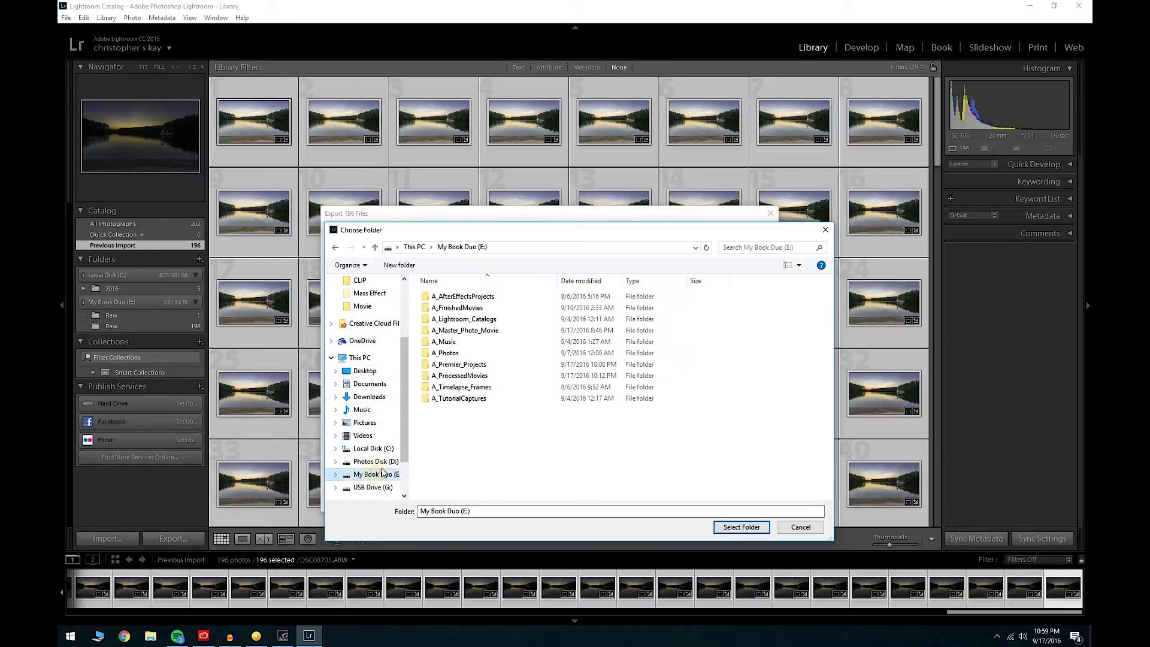
pyautogui.doubleClick(470, 331)
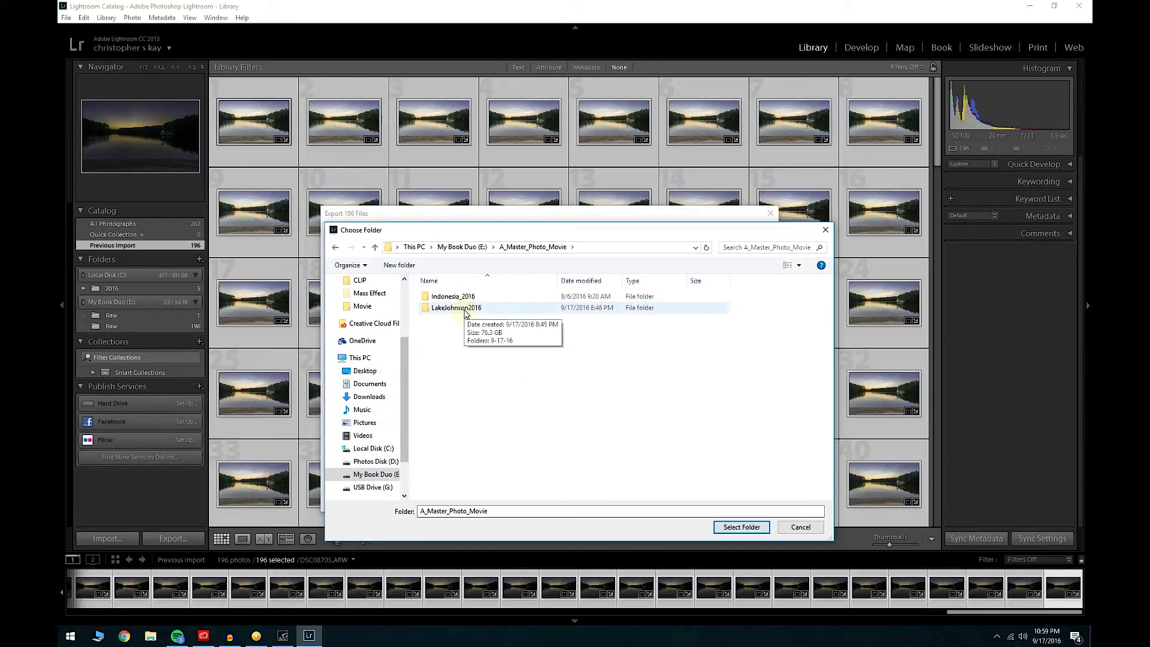
pyautogui.click(477, 247)
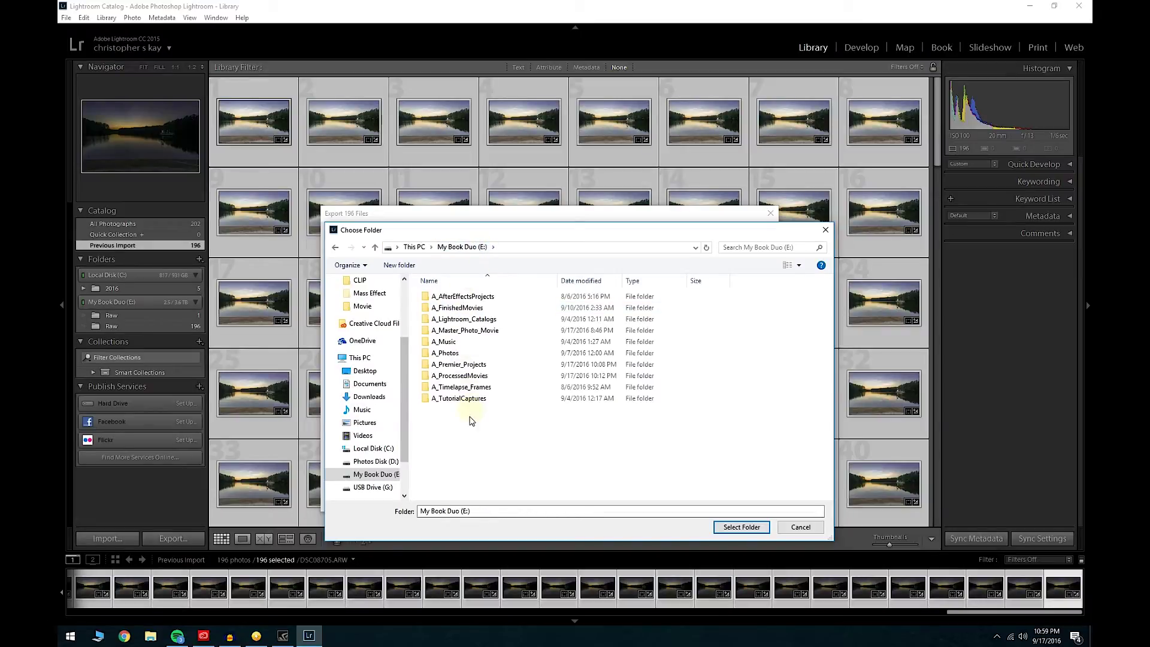
pyautogui.doubleClick(475, 387)
# Create a folder named LakeJohnson inside A_Timelapse_Frames and open it
pyautogui.rightClick(486, 354)
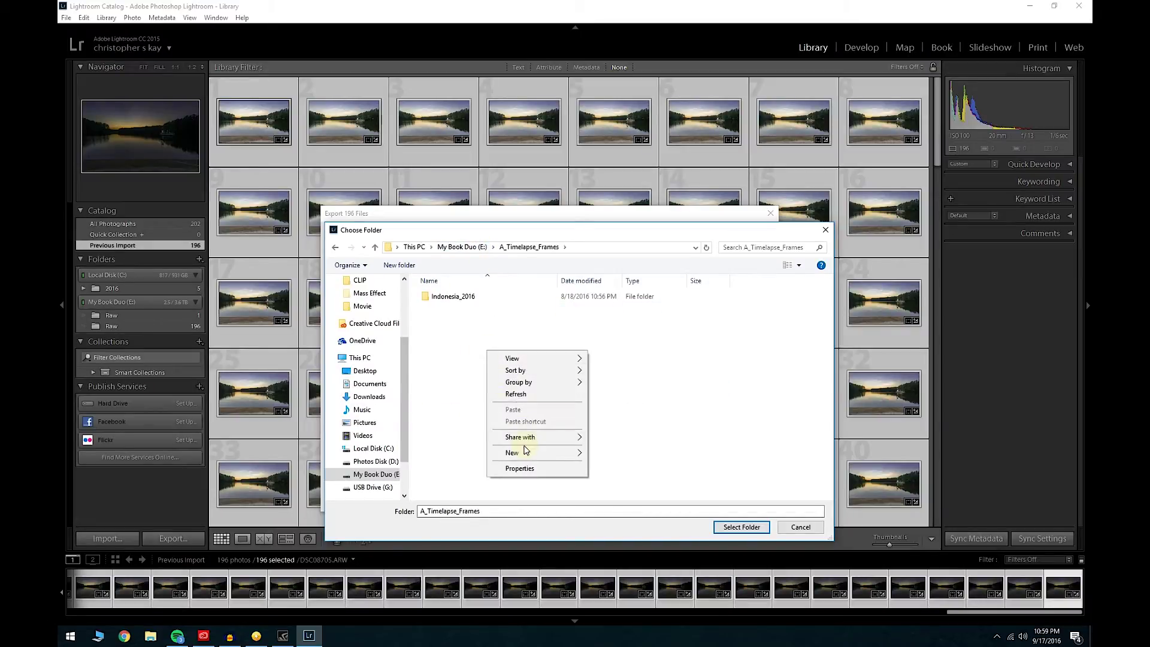
pyautogui.moveTo(549, 453)
pyautogui.click(635, 453)
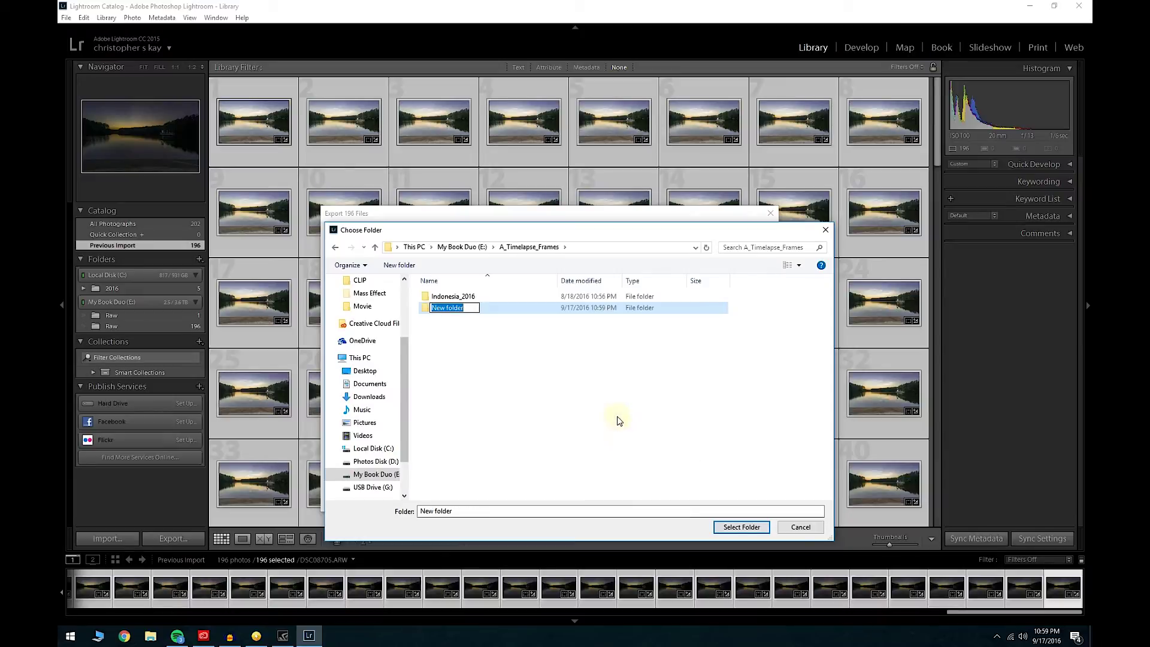
pyautogui.write('LakeJohnson')
pyautogui.press('Return')
pyautogui.press('Return')
# Create a subfolder named Sunset_01 inside LakeJohnson and choose it as the export destination
pyautogui.rightClick(542, 361)
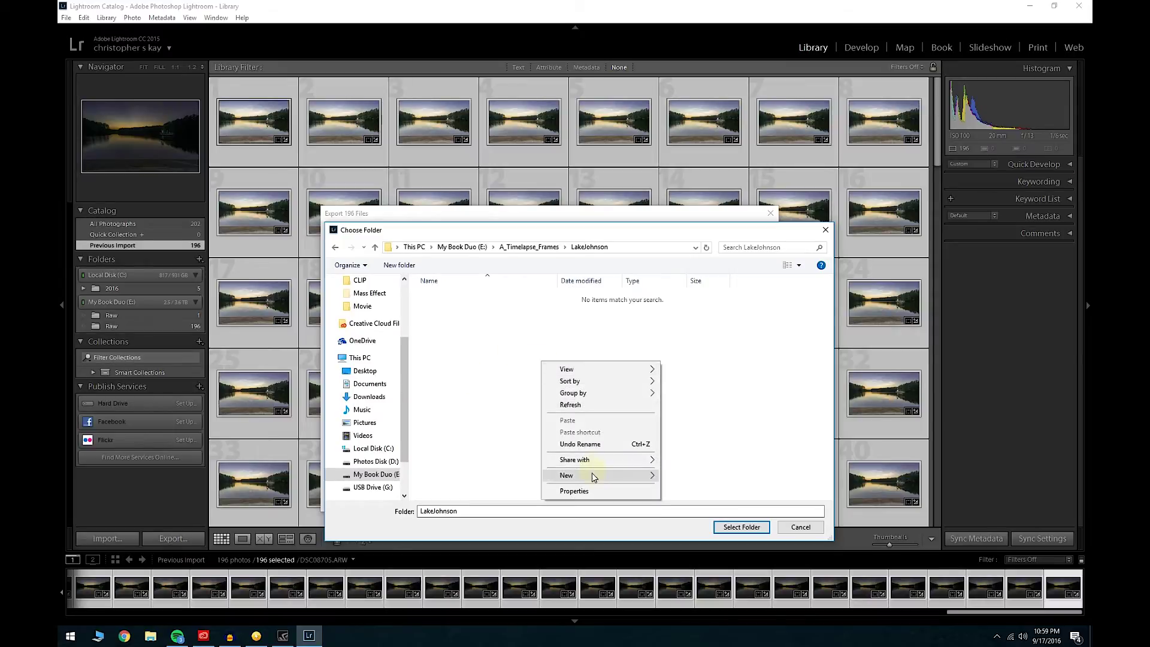
pyautogui.moveTo(591, 474)
pyautogui.click(708, 477)
pyautogui.write('Suns')
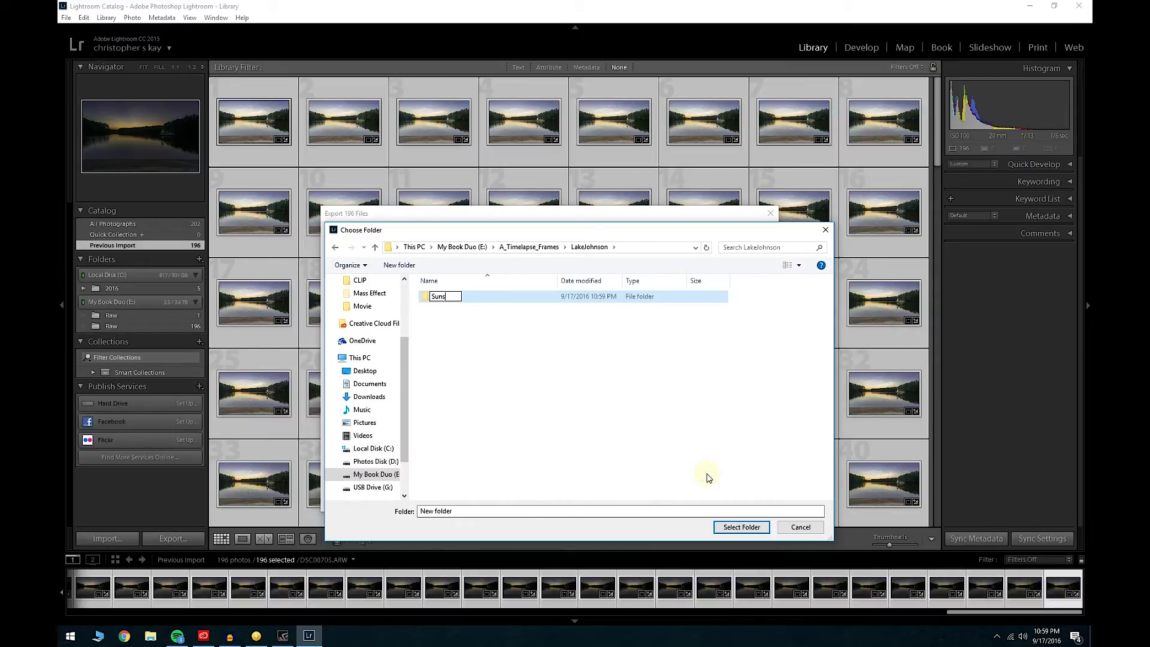
pyautogui.write('et_01')
pyautogui.press('Return')
pyautogui.press('Return')
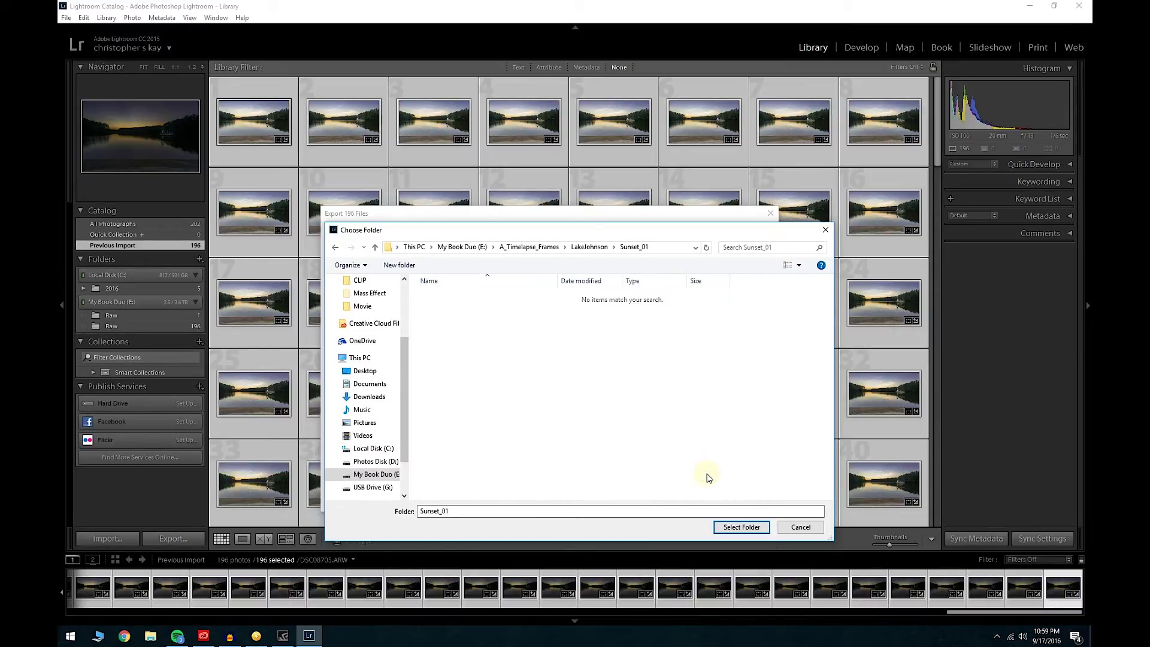
pyautogui.click(742, 527)
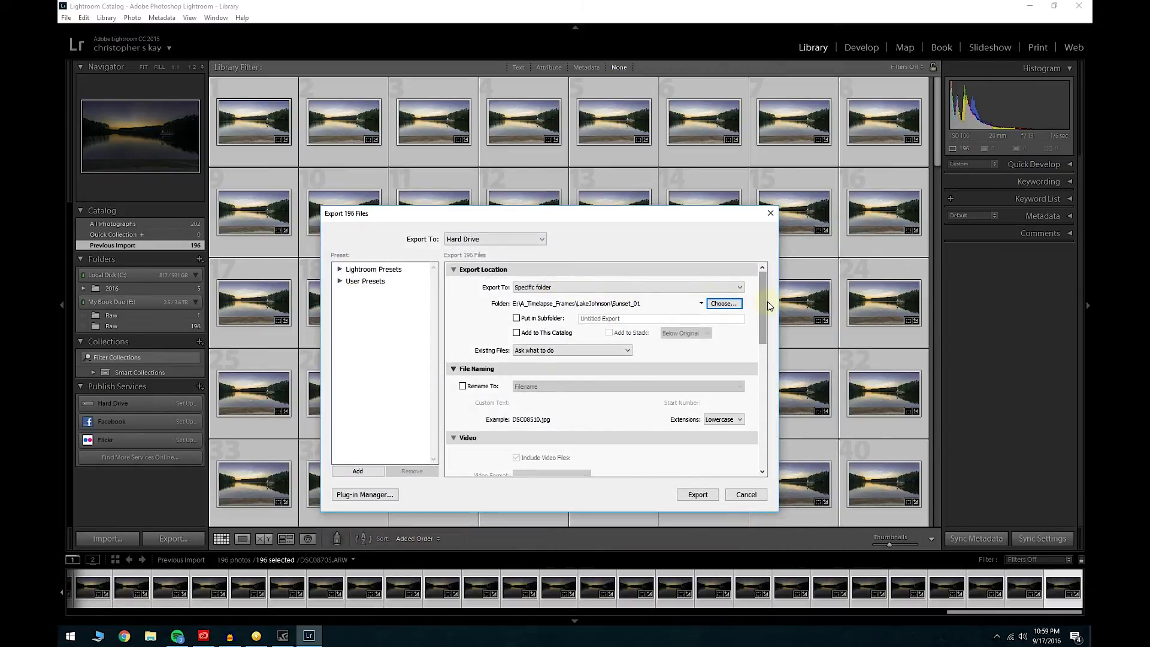
# Set the exported images' long edge to 6000 pixels in the image sizing settings
pyautogui.scroll(-1, 566, 324)
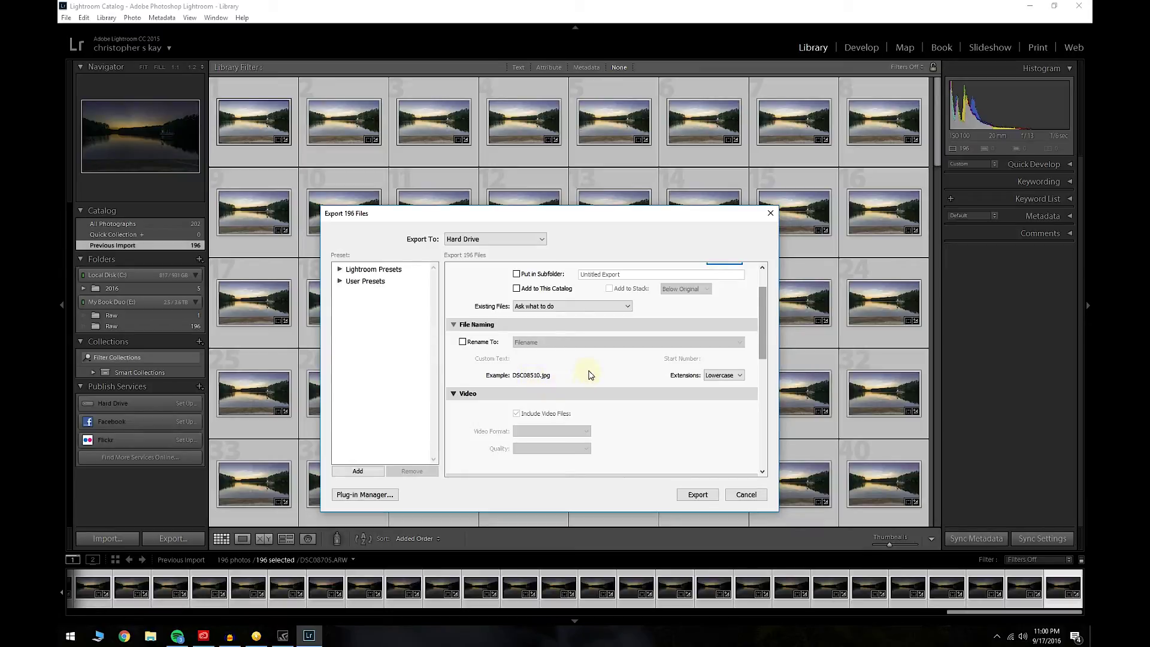
pyautogui.moveTo(761, 337); pyautogui.dragTo(747, 392)
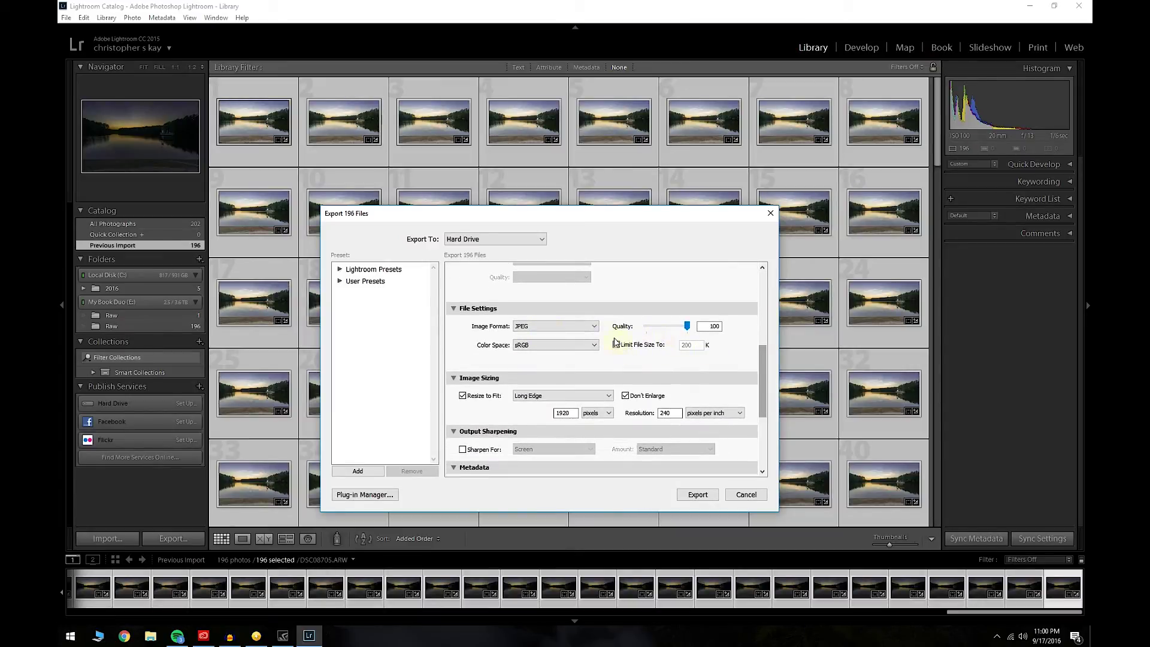
pyautogui.click(561, 413)
pyautogui.write('6000')
pyautogui.moveTo(763, 361); pyautogui.dragTo(765, 371)
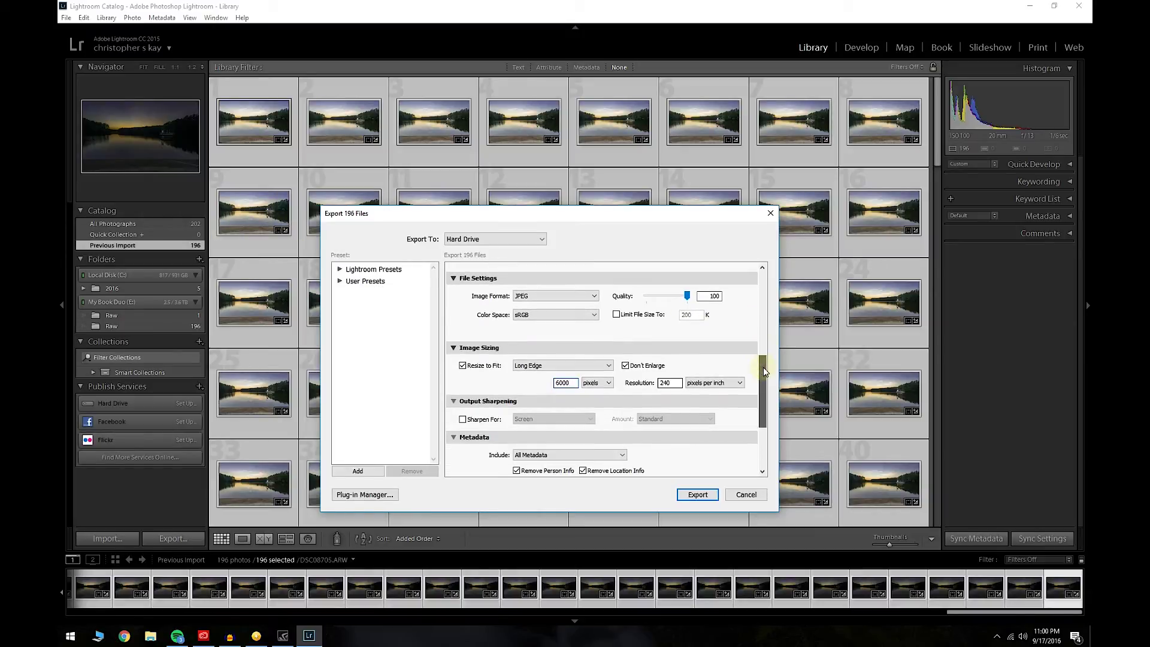
pyautogui.moveTo(763, 368)
pyautogui.mouseDown()
pyautogui.moveTo(775, 425)
pyautogui.moveTo(773, 269)
pyautogui.moveTo(779, 358)
pyautogui.mouseUp()
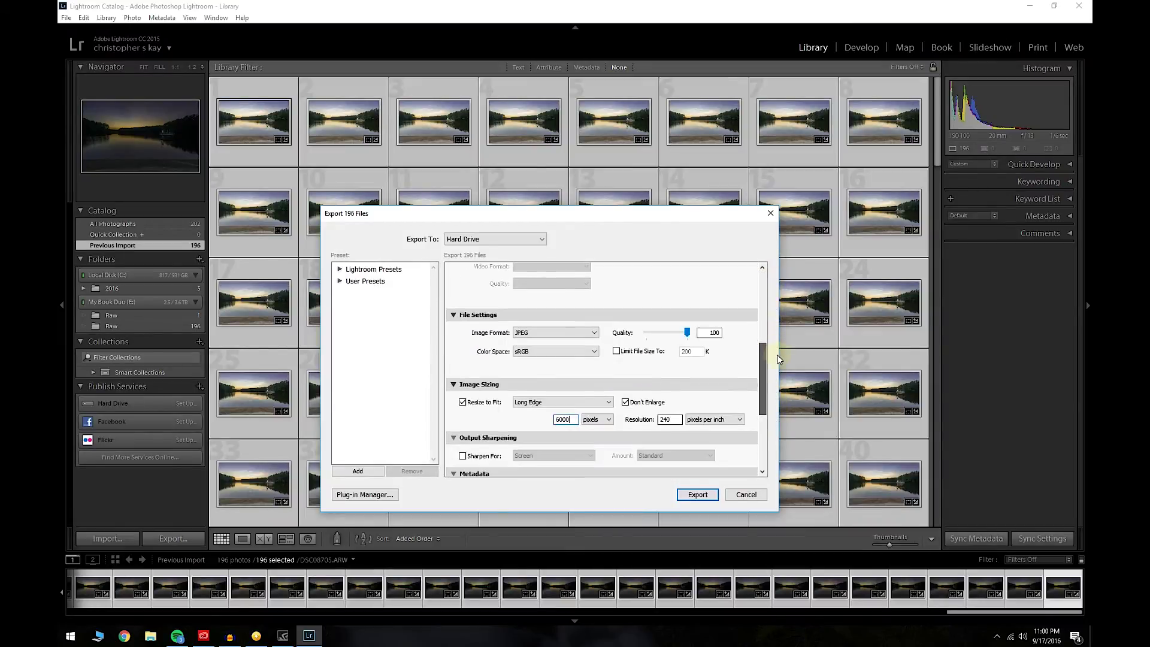
# Choose JPEG as the image format, review the remaining export settings, and start exporting the 196 photos
pyautogui.click(716, 334)
pyautogui.click(554, 335)
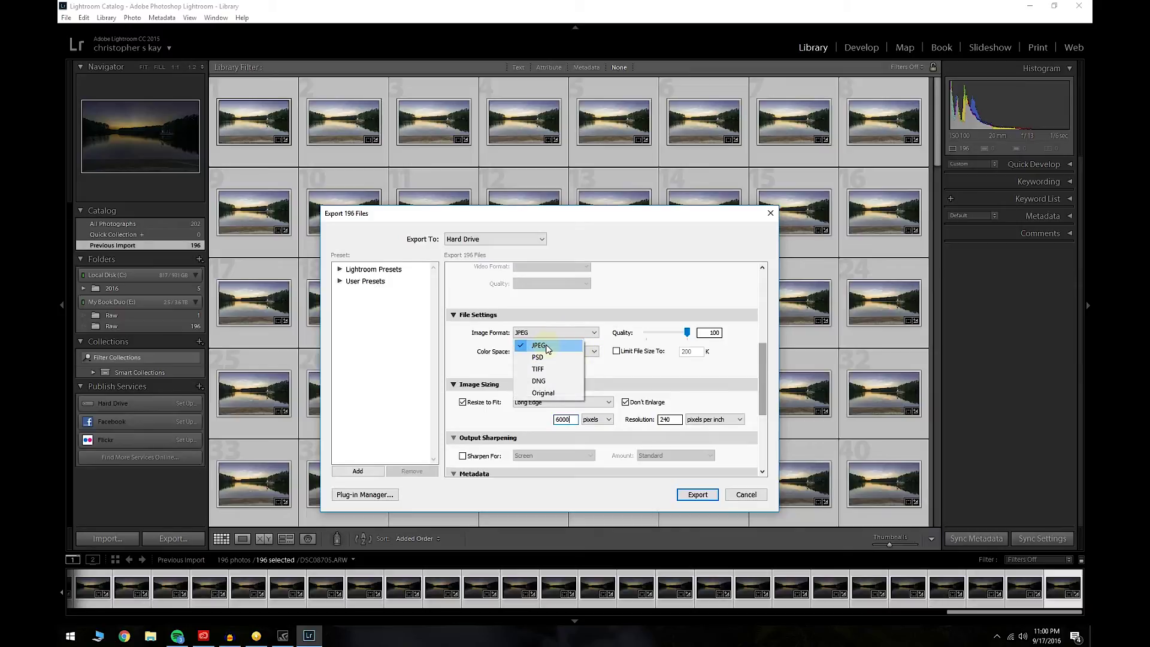
pyautogui.click(542, 345)
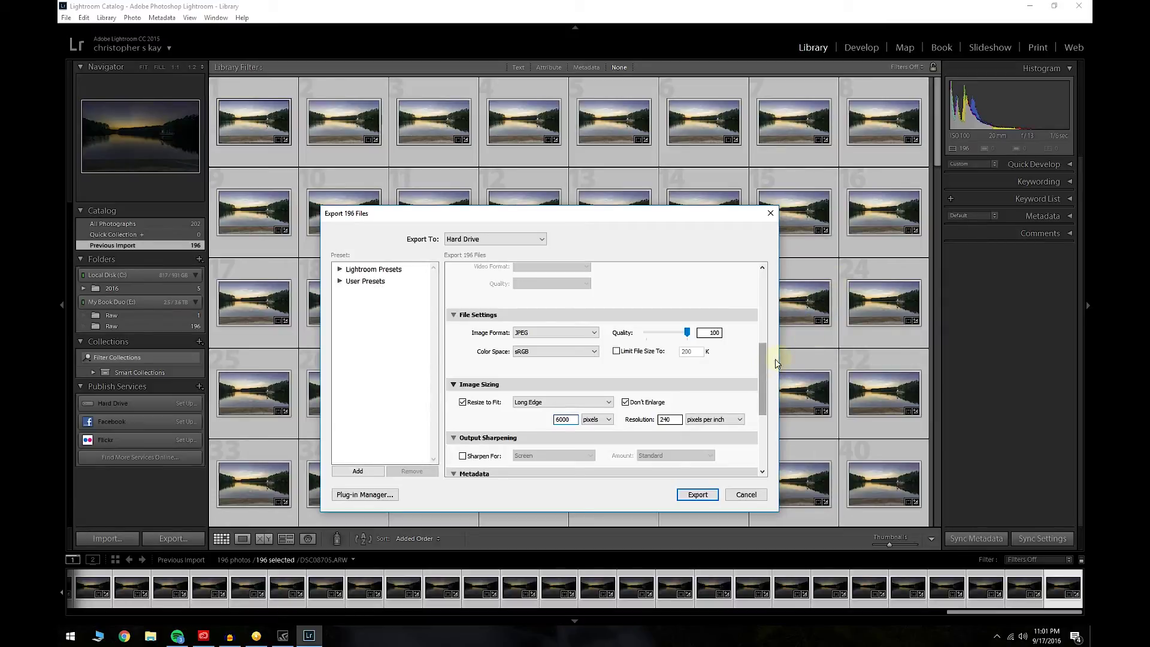
pyautogui.moveTo(767, 367); pyautogui.dragTo(760, 424)
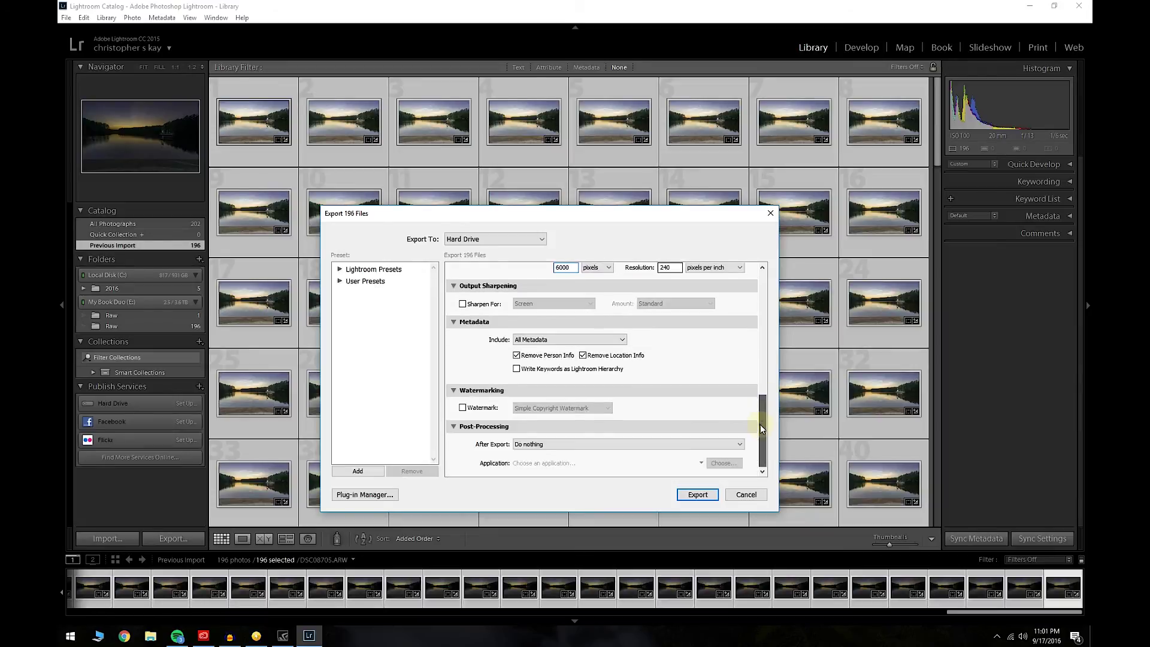
pyautogui.click(697, 495)
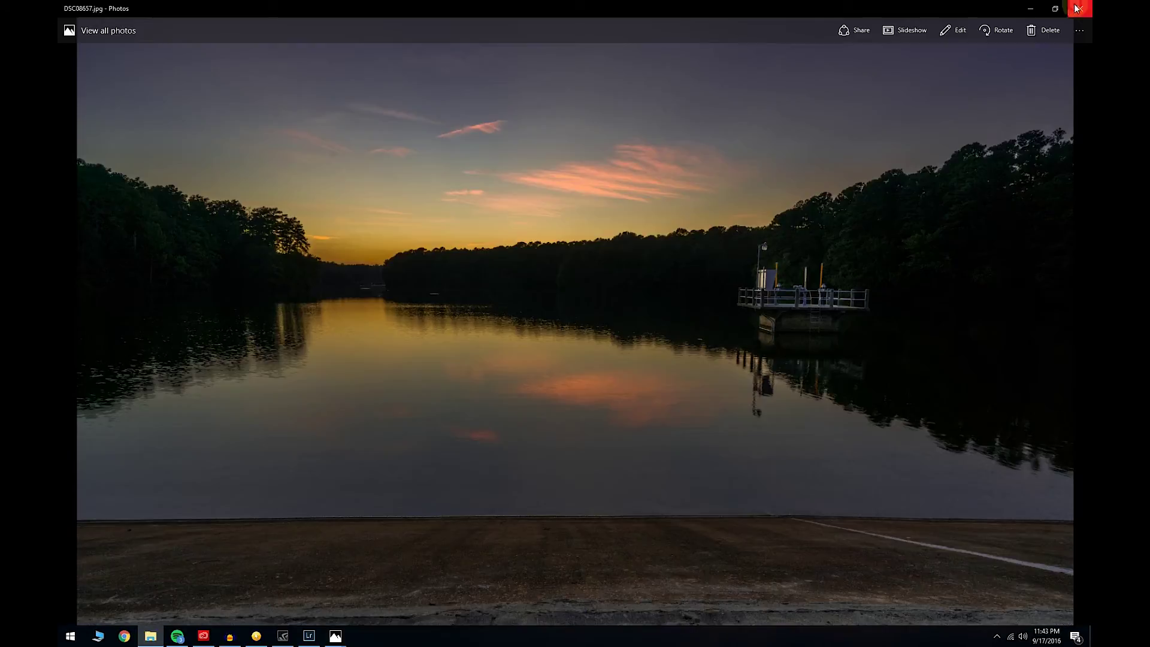
# View the exported frame DSC08526.jpg in the Photos viewer, and close the viewer
pyautogui.press('Left')
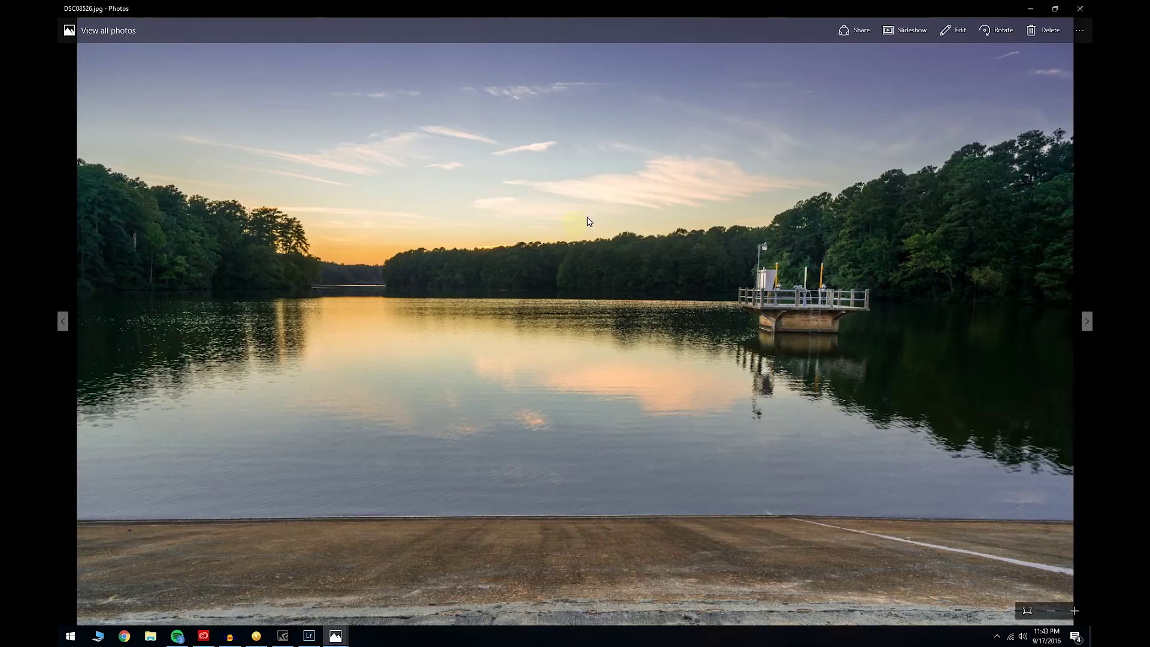
pyautogui.rightClick(336, 636)
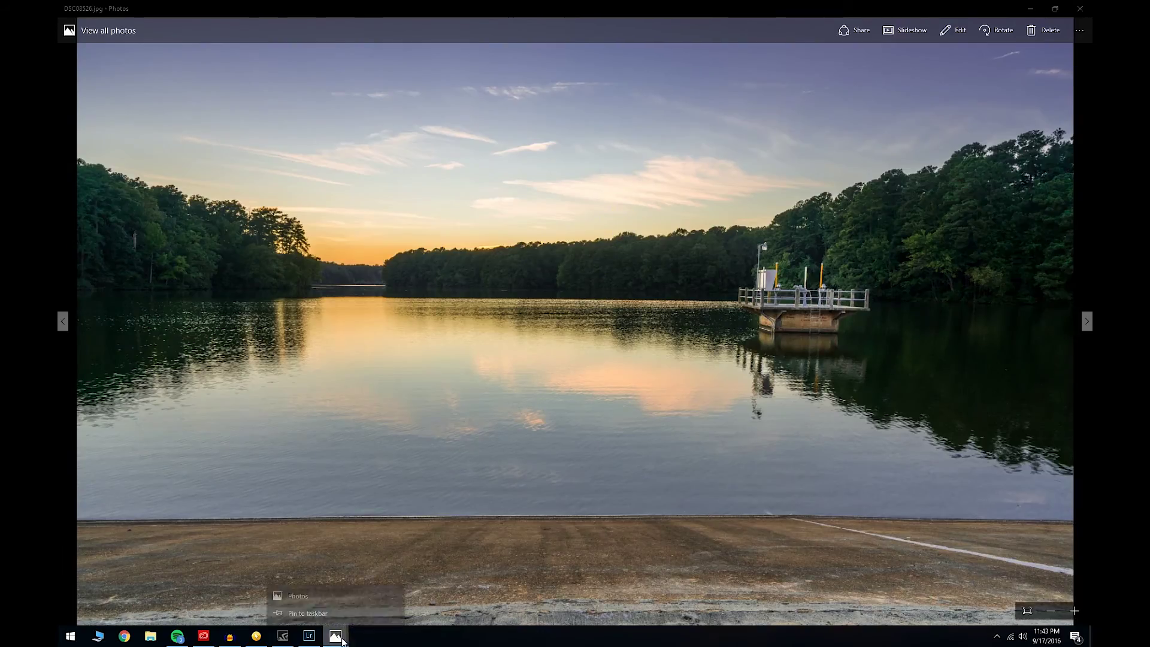
pyautogui.click(320, 609)
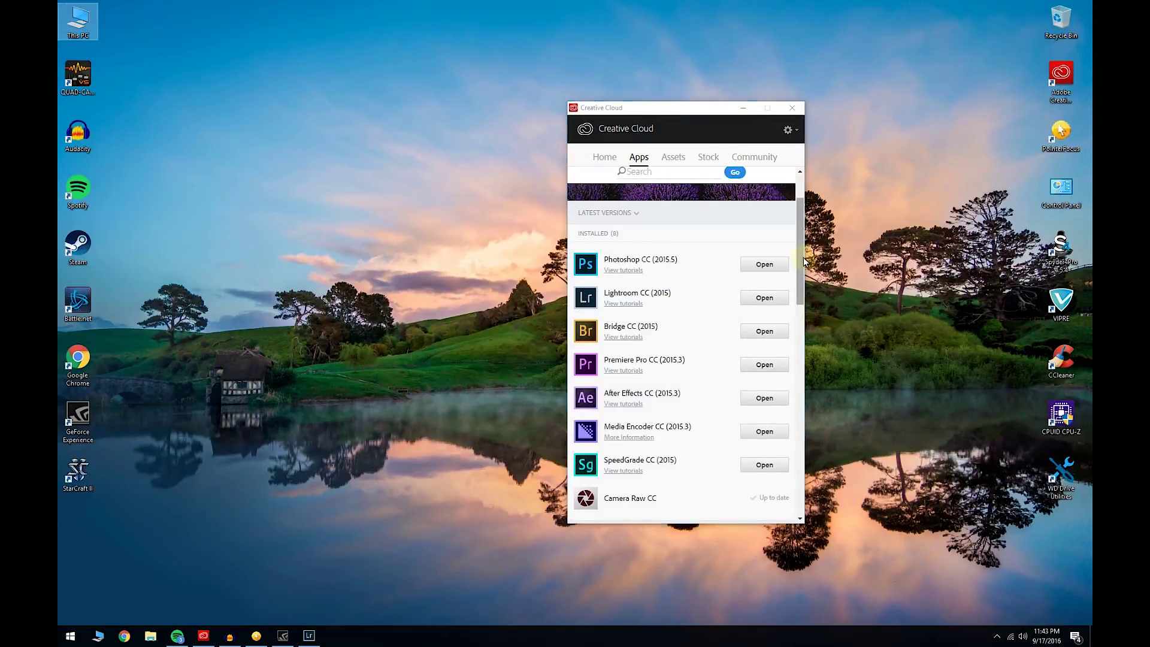
# Launch Premiere Pro CC (2015.3) from the installed apps in Creative Cloud
pyautogui.scroll(-2, 773, 282)
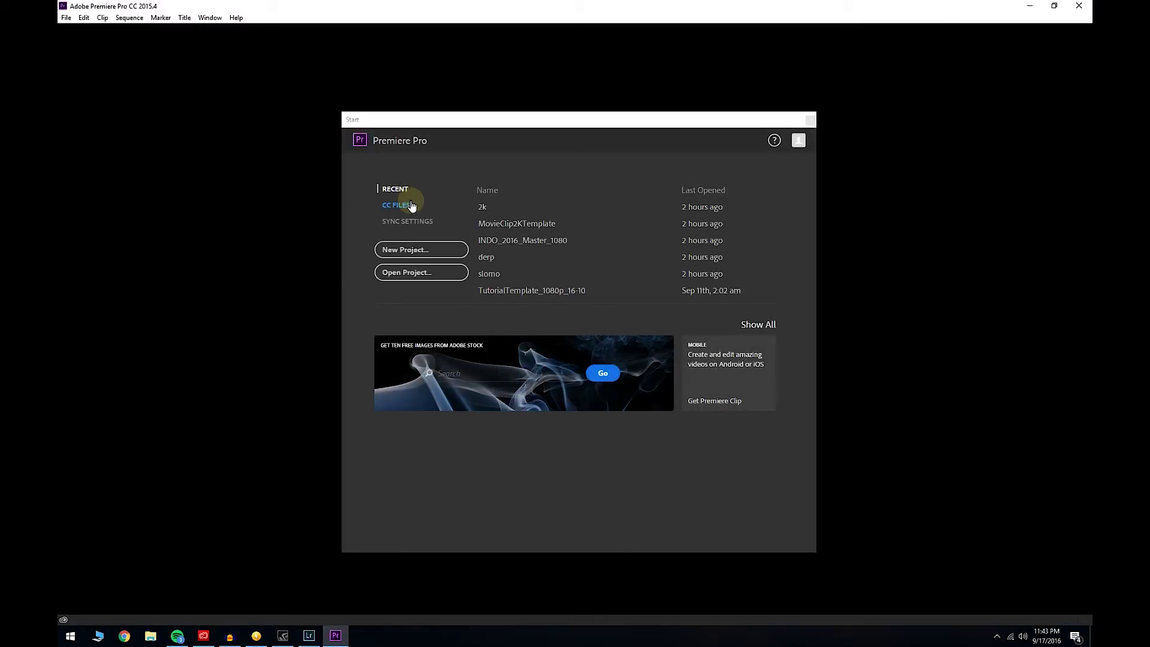
# Create a new project named timelapse in the LakeJohnson project folder
pyautogui.click(410, 252)
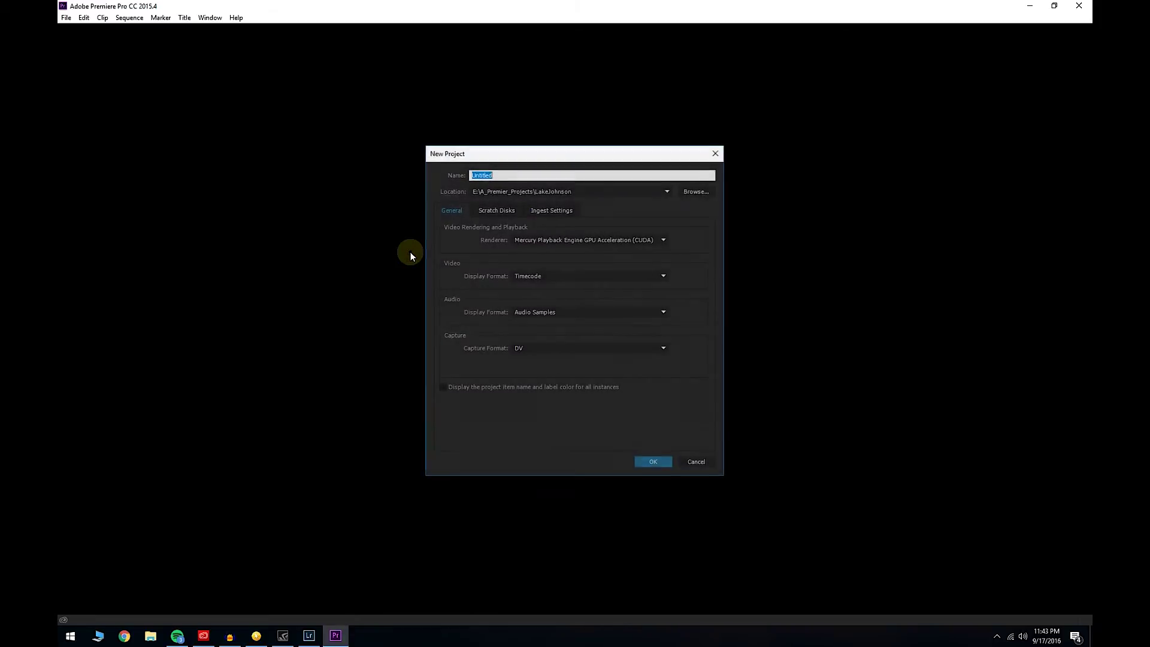
pyautogui.write('timelapse')
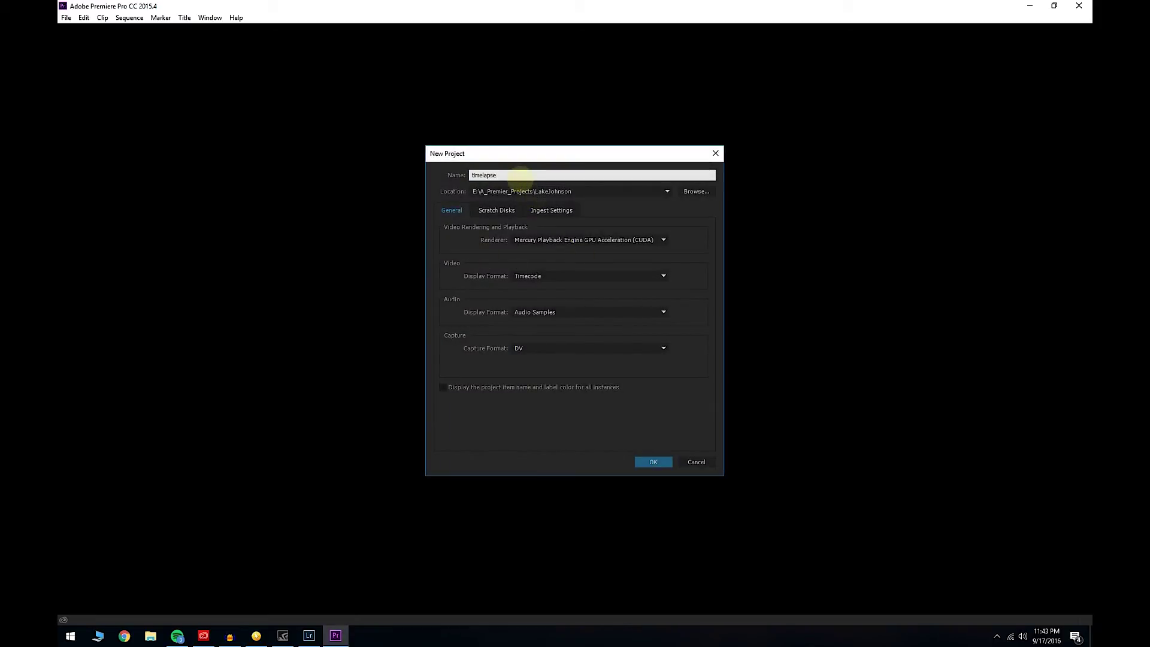
pyautogui.click(653, 460)
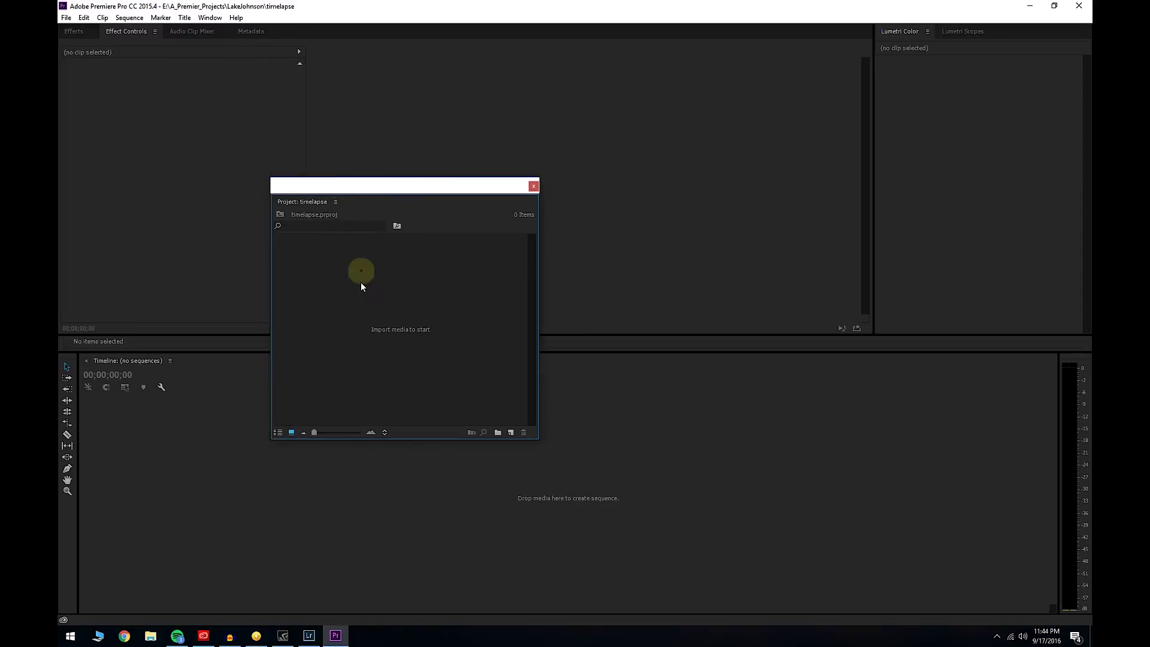
# Start a media import and browse to A_Timelapse_Frames\LakeJohnson\Sunset_01 on the My Book Duo (E:) drive
pyautogui.moveTo(389, 193); pyautogui.dragTo(345, 190)
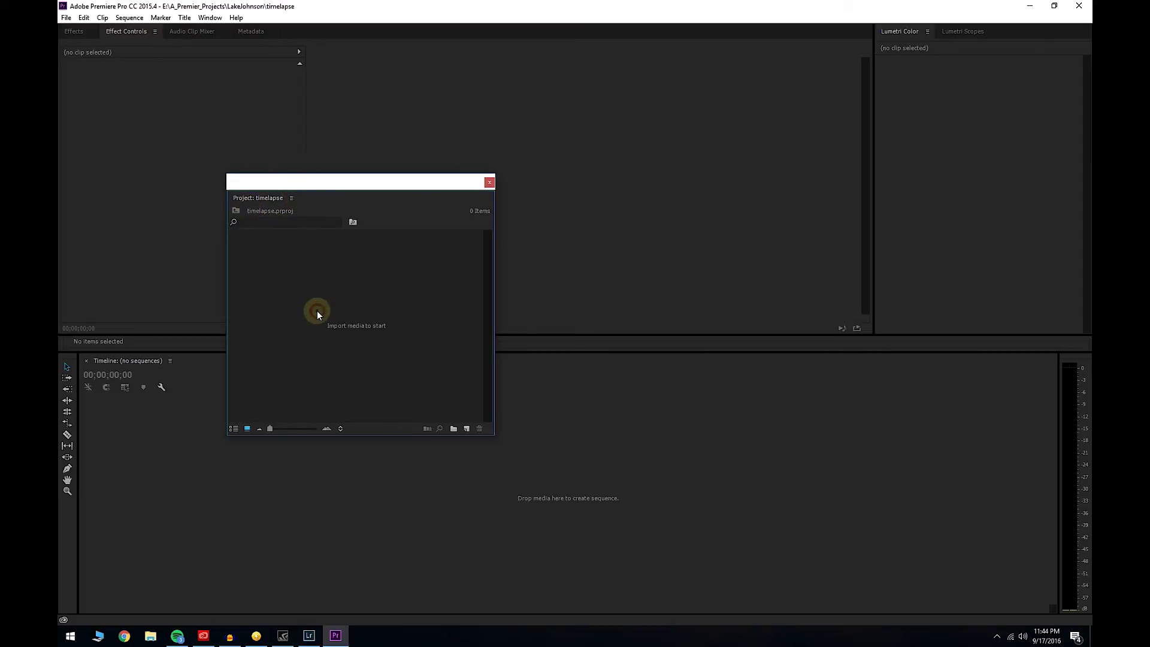
pyautogui.rightClick(316, 292)
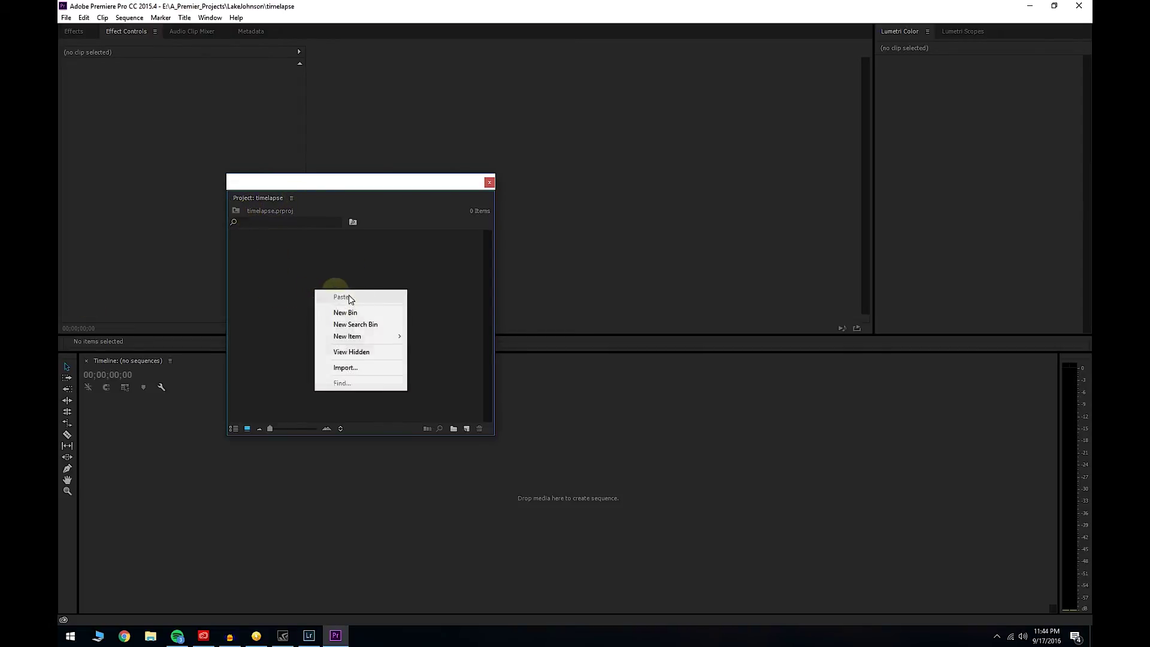
pyautogui.click(352, 367)
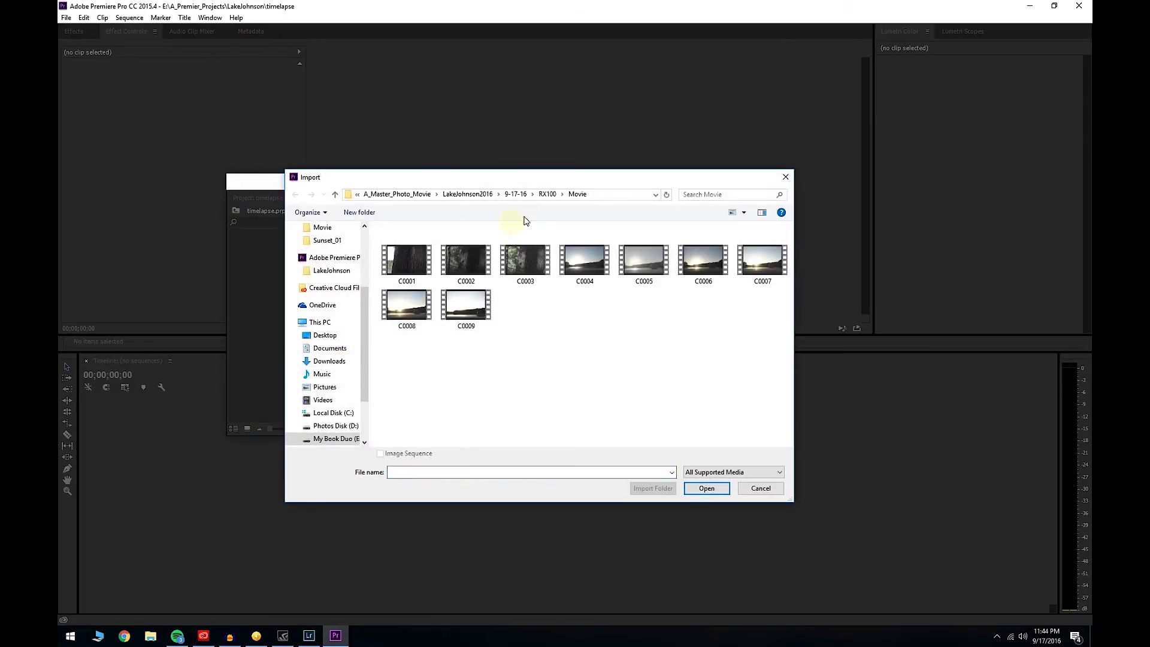
pyautogui.click(413, 199)
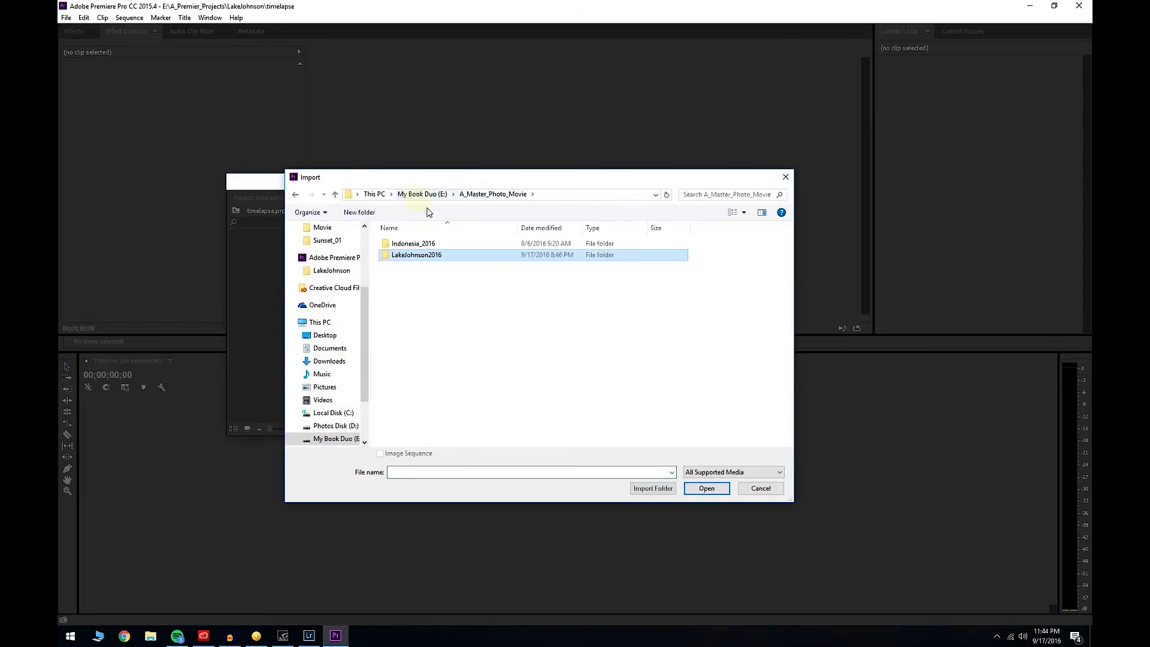
pyautogui.click(435, 196)
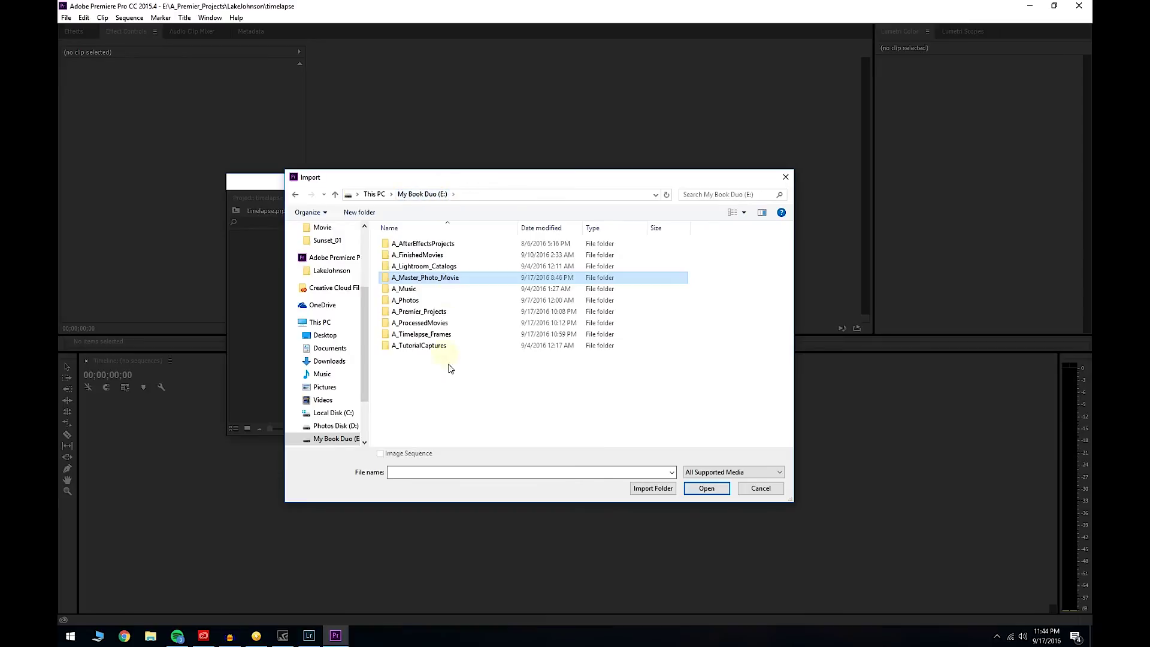
pyautogui.doubleClick(426, 335)
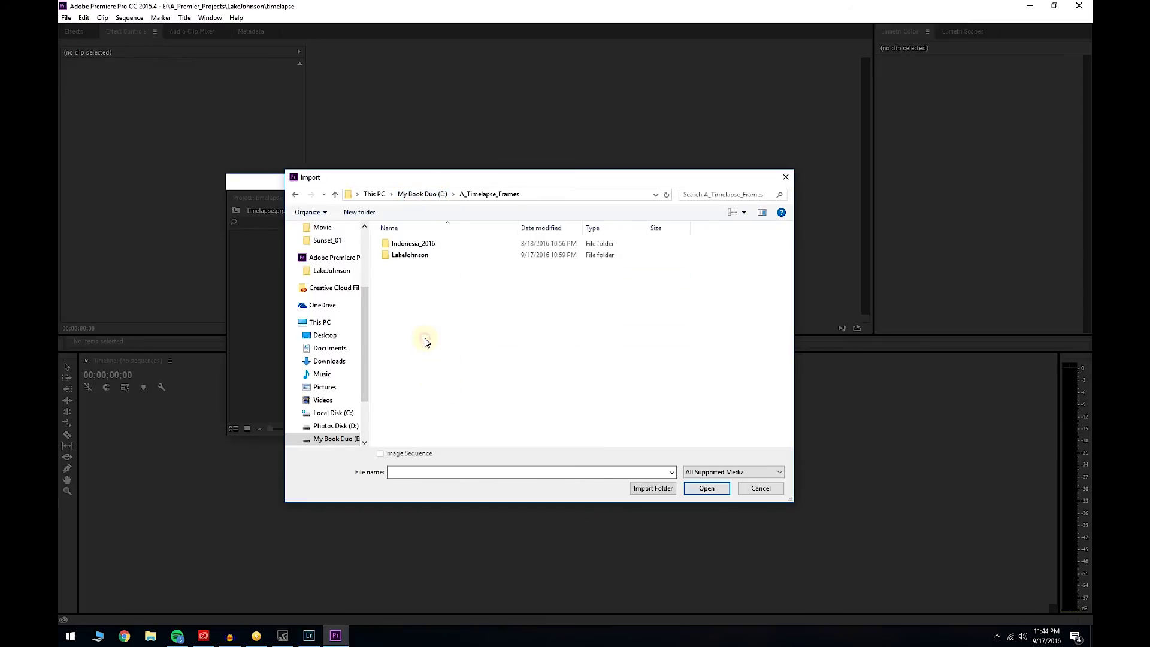
pyautogui.doubleClick(409, 256)
pyautogui.doubleClick(406, 245)
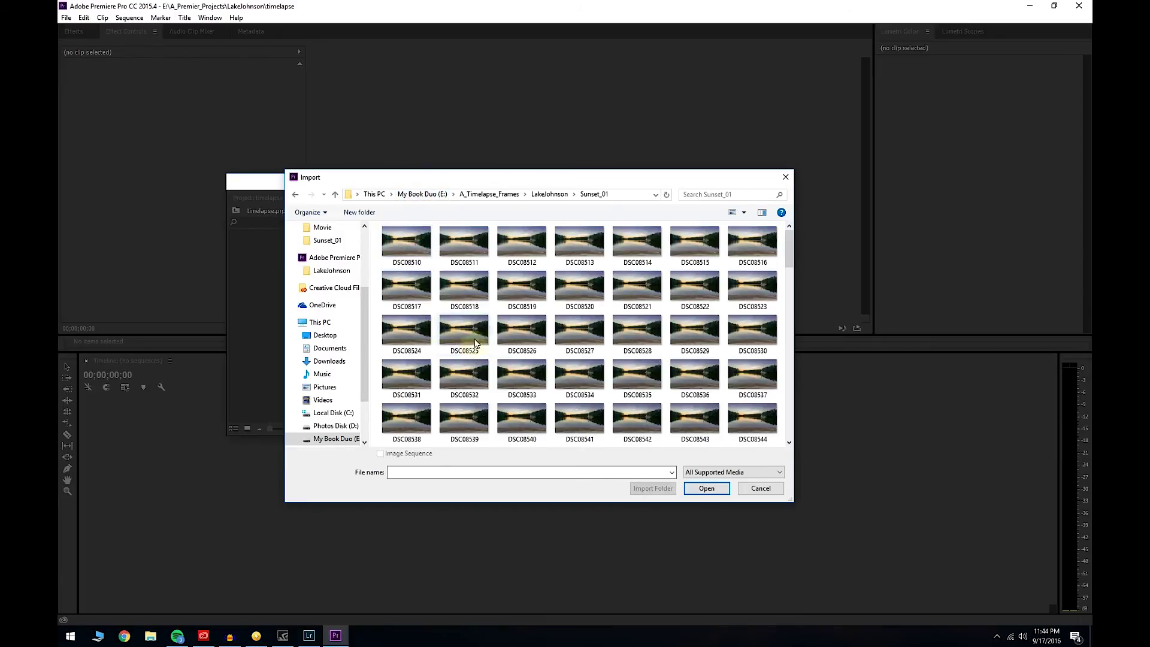
# Import the frames as an image sequence starting from DSC08510
pyautogui.click(406, 243)
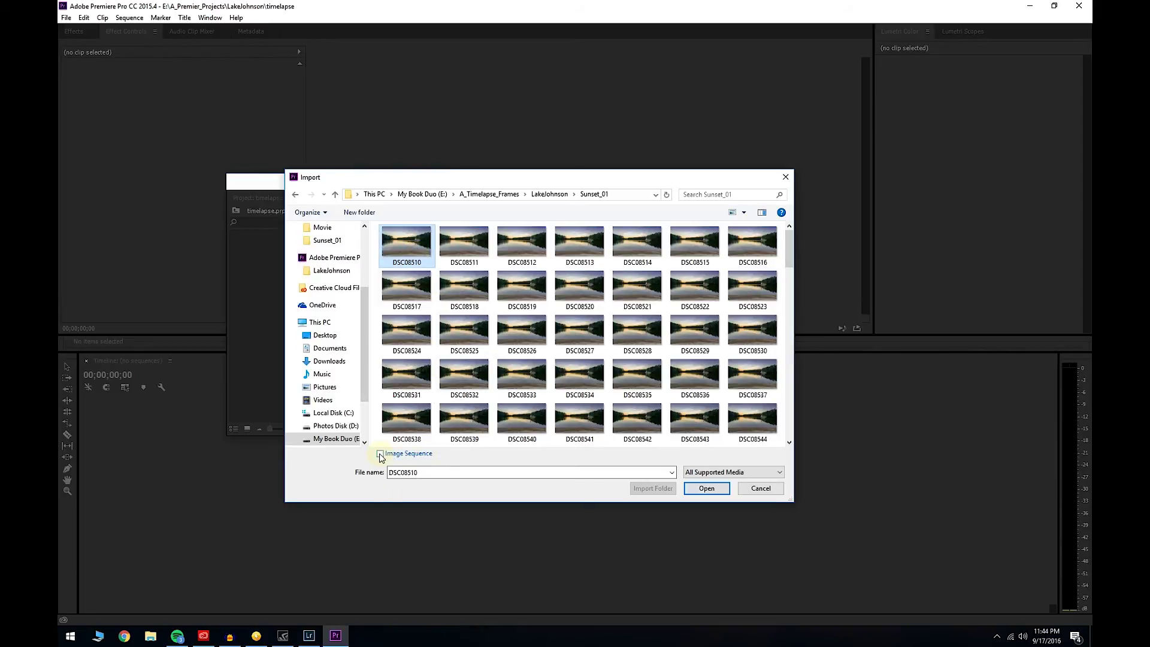
pyautogui.click(380, 454)
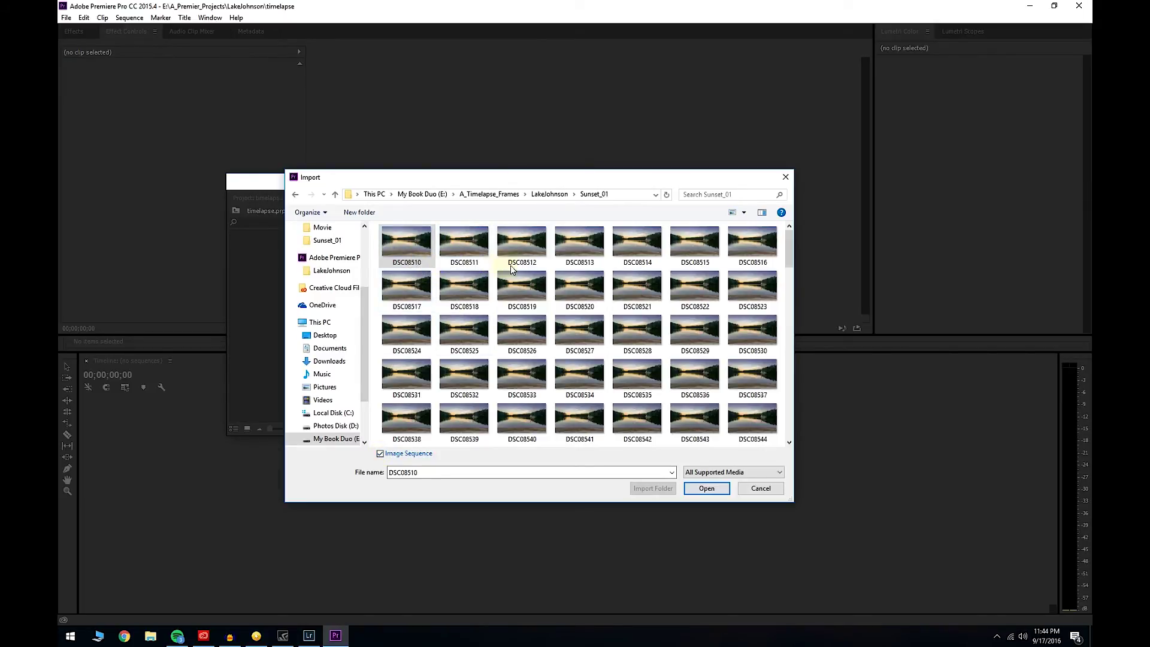
pyautogui.moveTo(791, 249); pyautogui.dragTo(791, 393)
pyautogui.scroll(15, 770, 342)
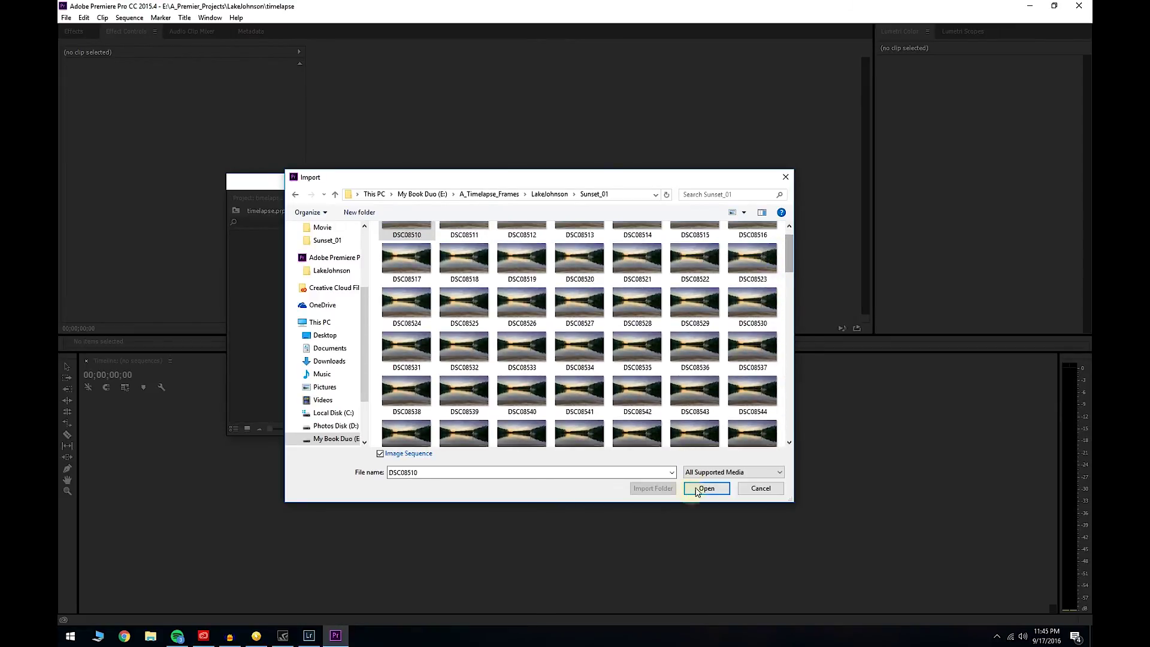
pyautogui.click(706, 488)
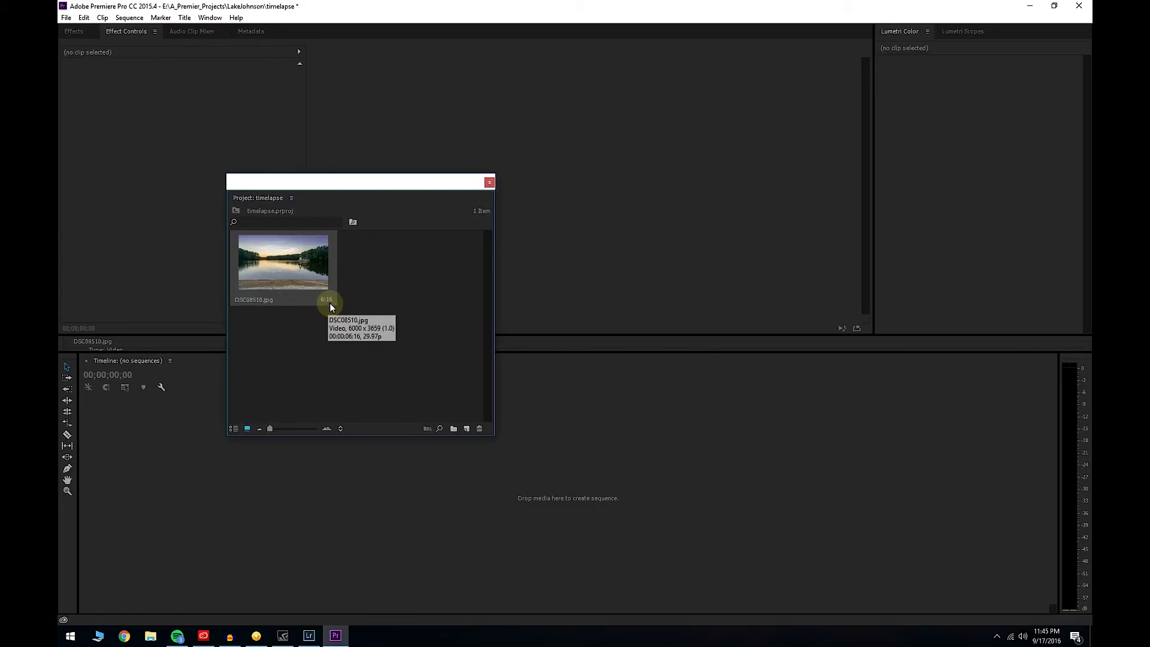
pyautogui.click(336, 333)
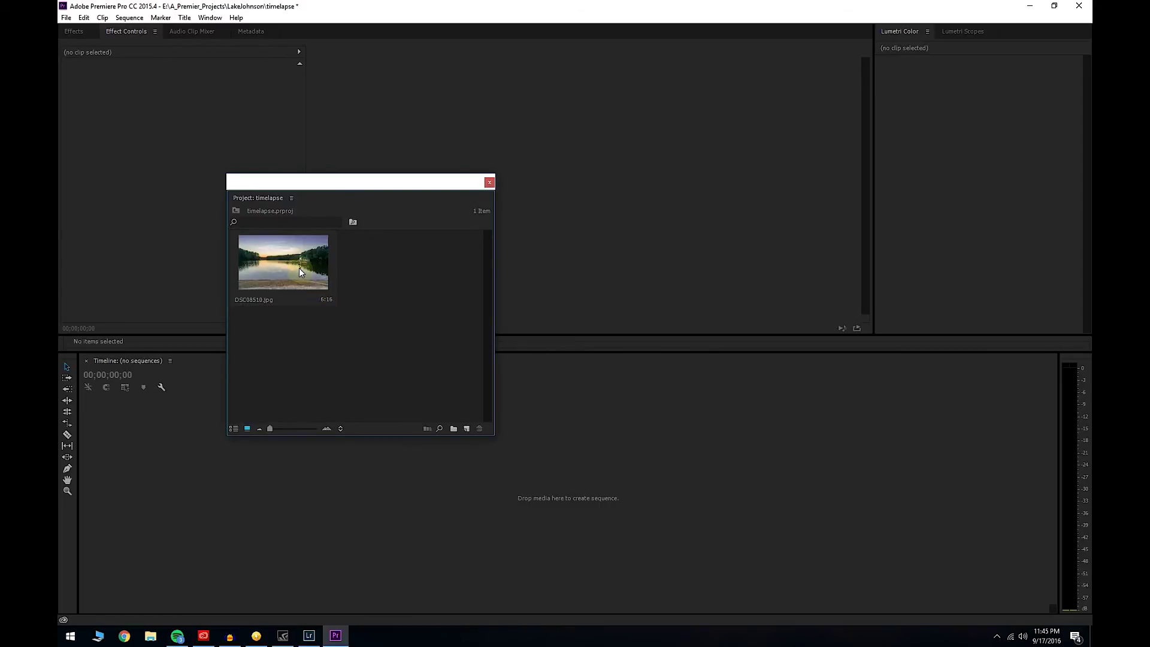
# Dock the floating project window beside Lumetri Color, and create a timeline sequence from the imported DSC08510.jpg clip
pyautogui.moveTo(338, 184); pyautogui.dragTo(504, 425)
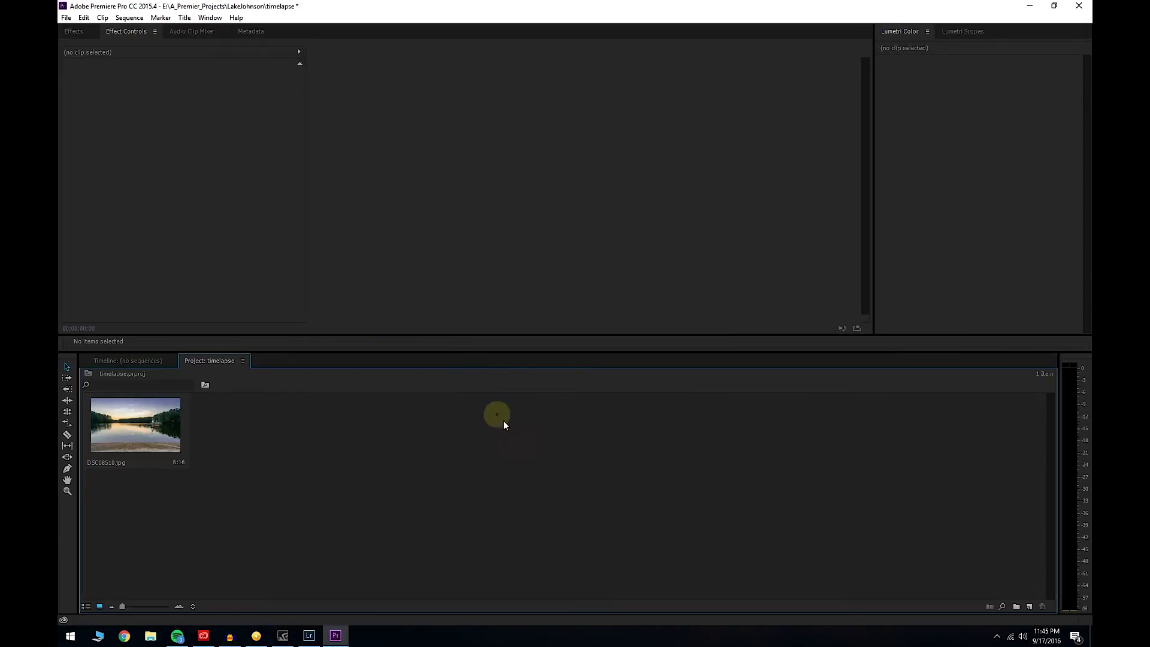
pyautogui.moveTo(211, 361); pyautogui.dragTo(888, 226)
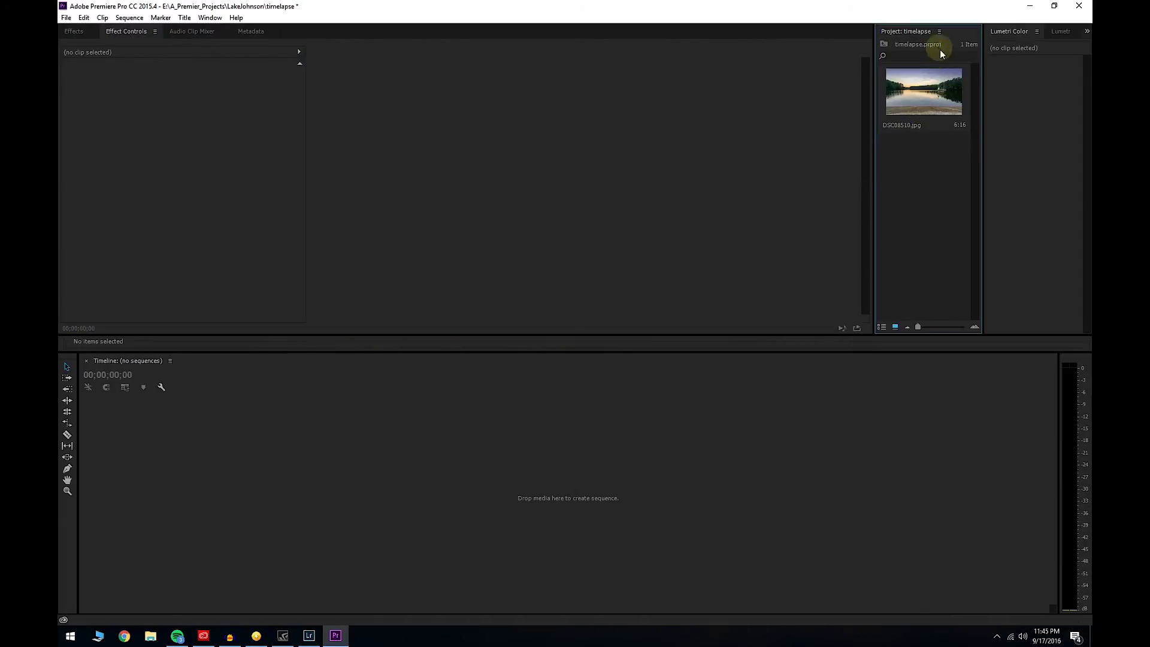
pyautogui.moveTo(928, 87); pyautogui.dragTo(172, 443)
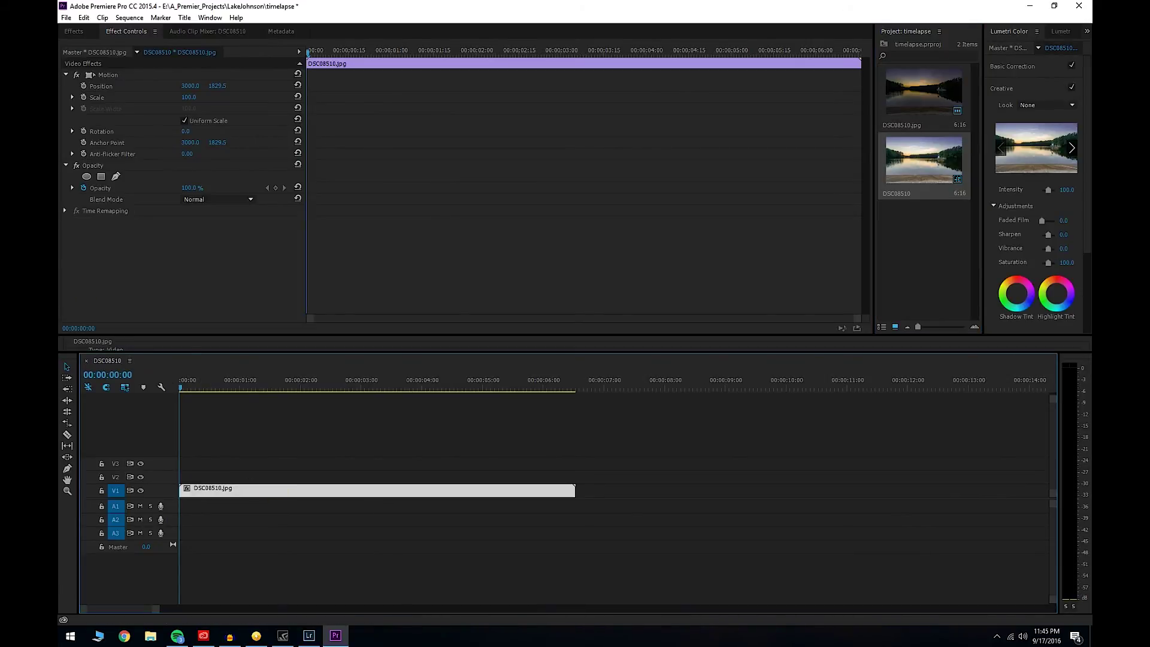
# Bring the Program monitor into the workspace and set its playback resolution to 1/8 while previewing the time-lapse
pyautogui.moveTo(0, 47); pyautogui.dragTo(488, 26)
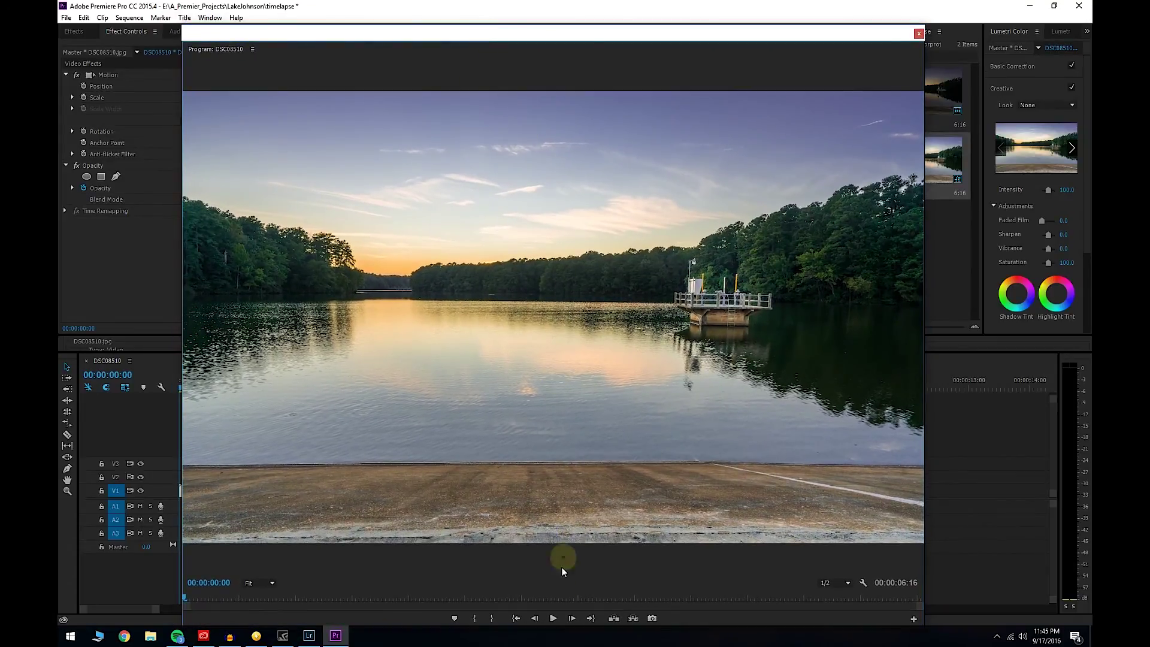
pyautogui.click(553, 619)
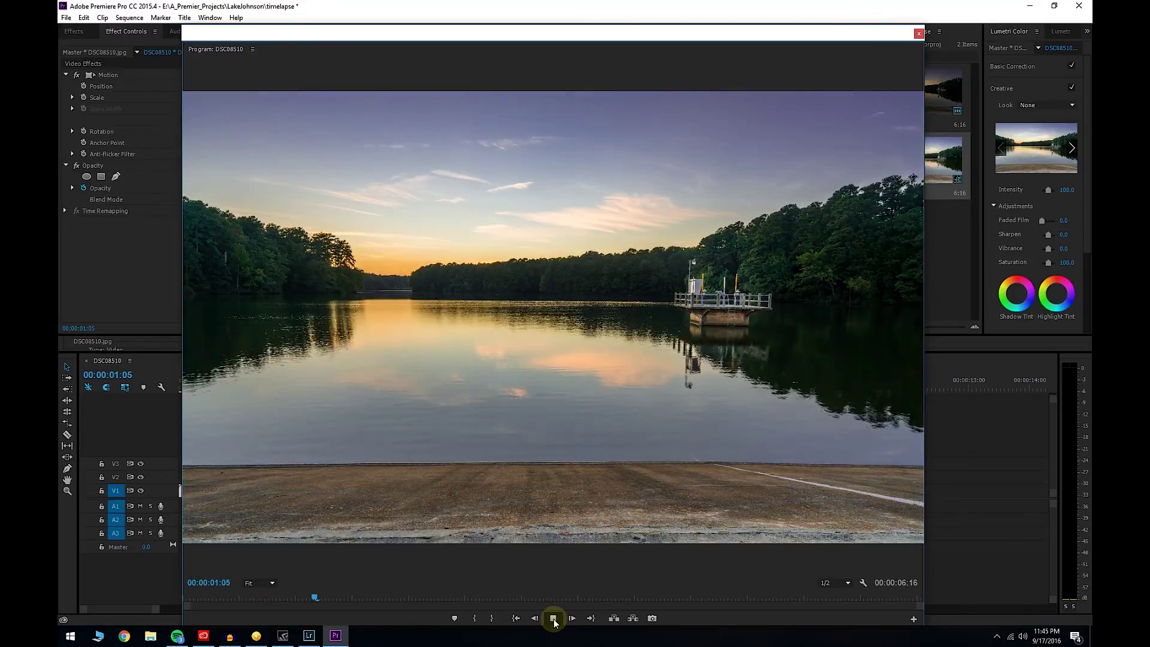
pyautogui.click(830, 586)
pyautogui.click(833, 566)
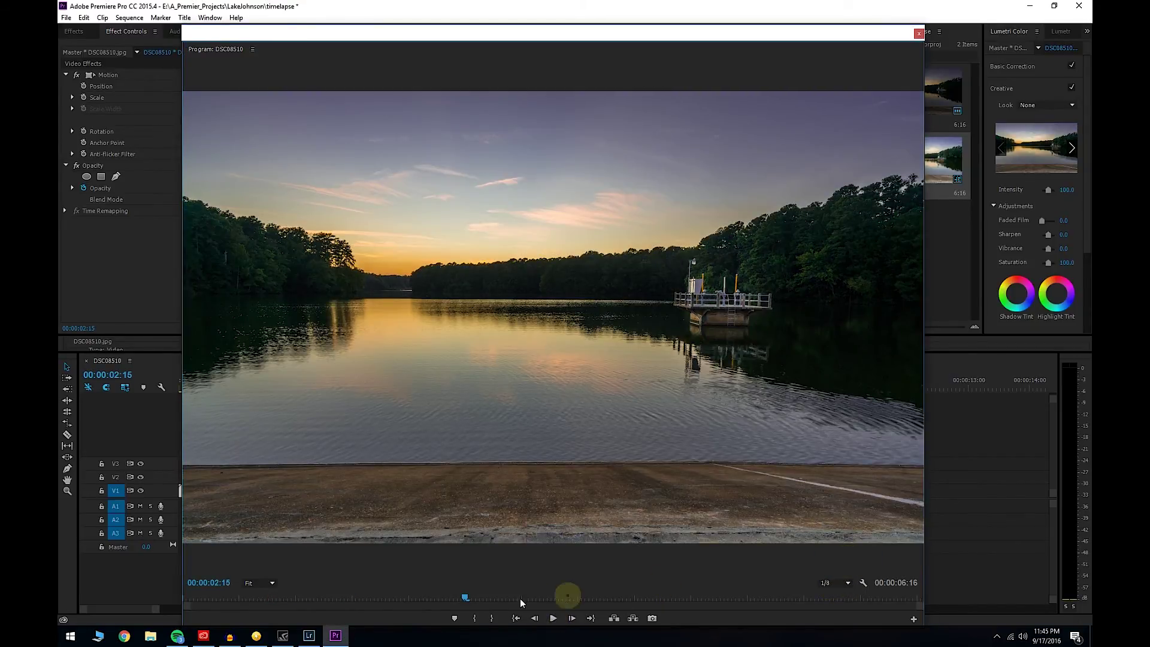
# Play the time-lapse from the beginning to check it, replay it, and return the playhead to the first frame
pyautogui.click(186, 600)
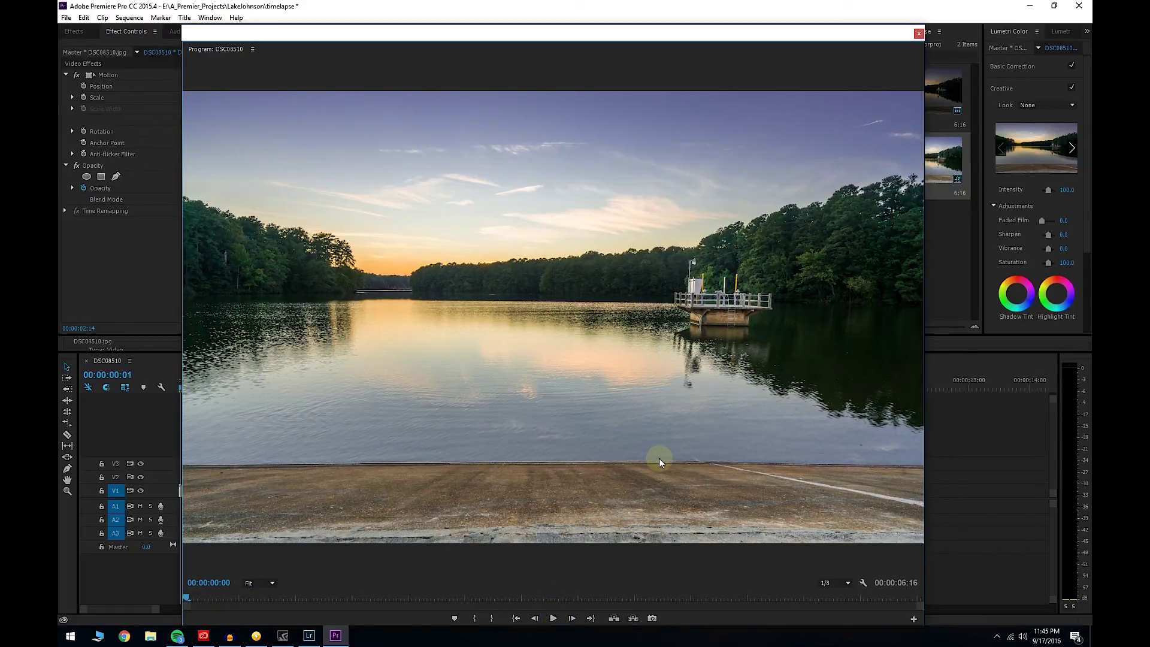
pyautogui.press('space')
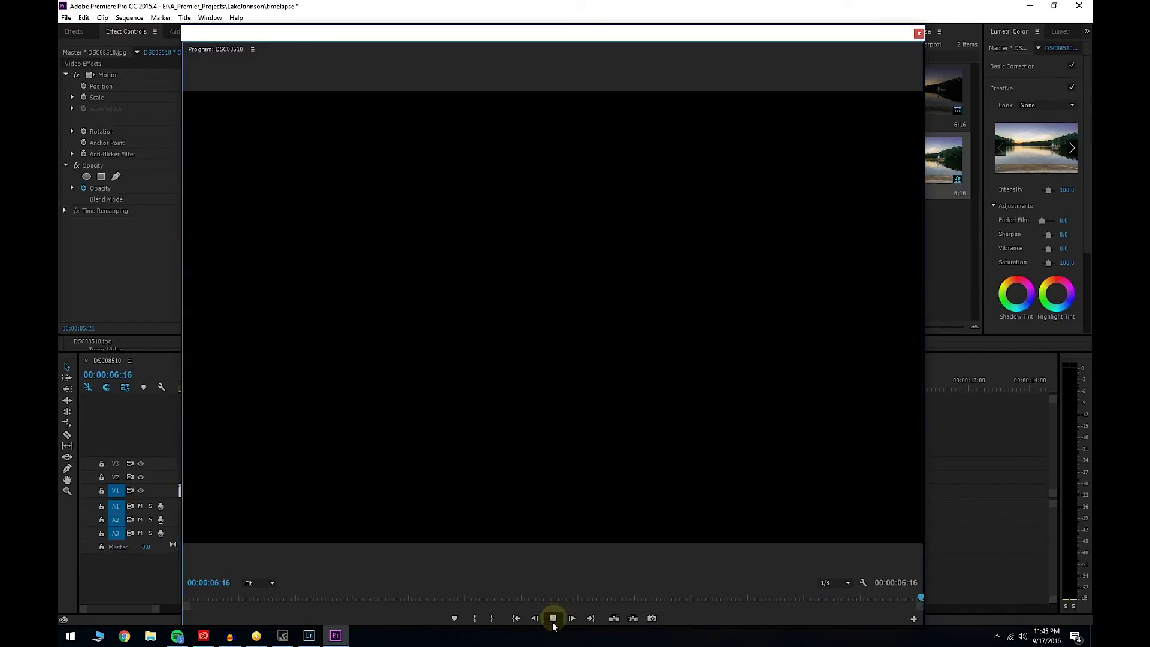
pyautogui.click(554, 618)
pyautogui.click(554, 618)
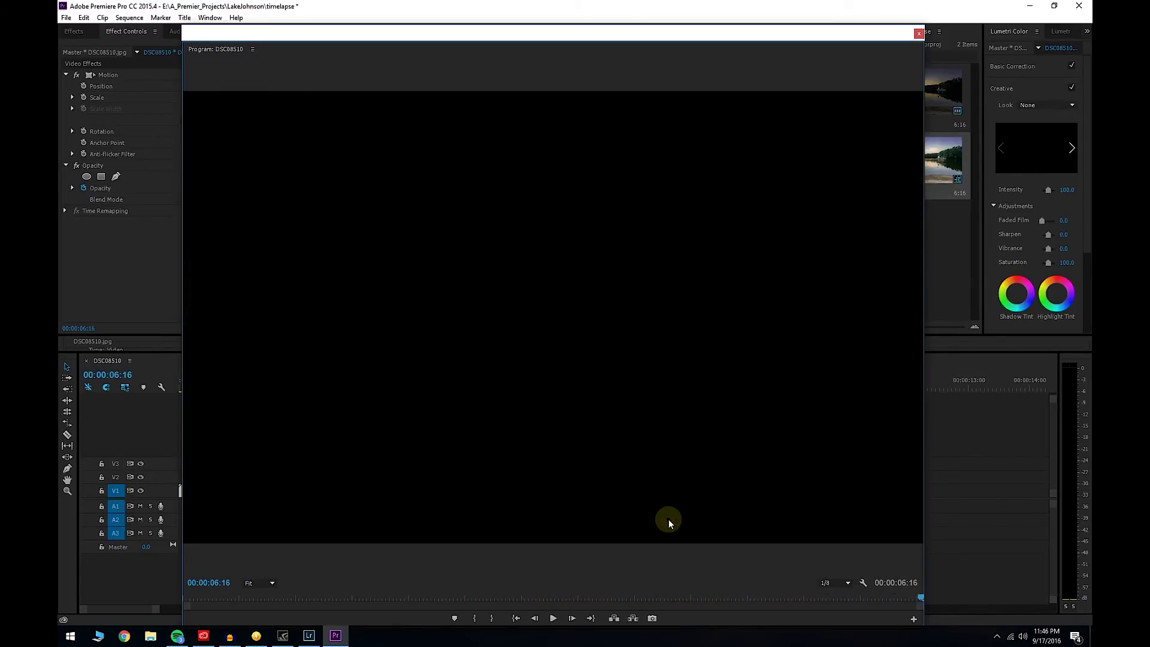
pyautogui.click(553, 619)
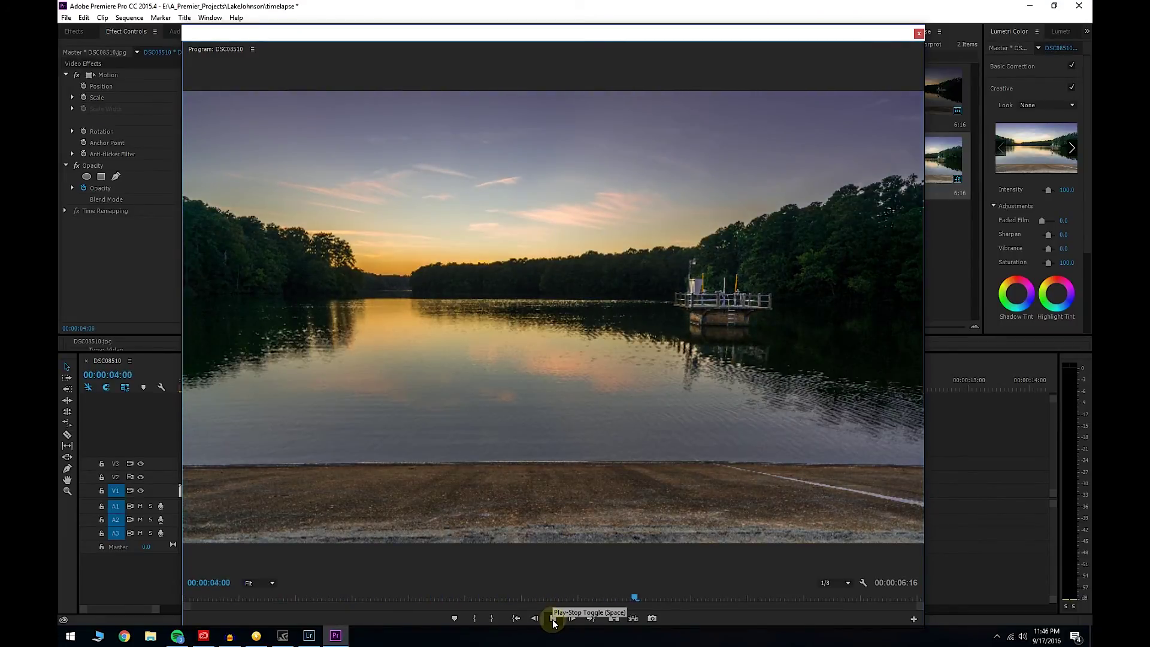
pyautogui.click(553, 622)
pyautogui.click(516, 619)
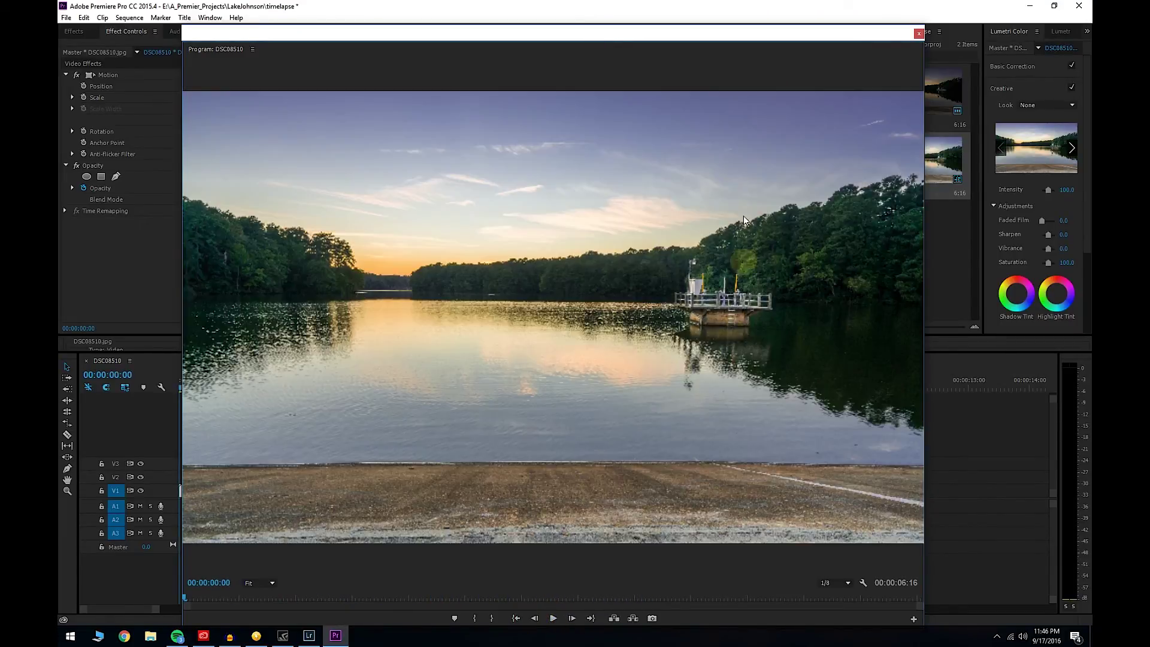
# Move the floating Program monitor out of the workspace to uncover the timeline
pyautogui.click(560, 275)
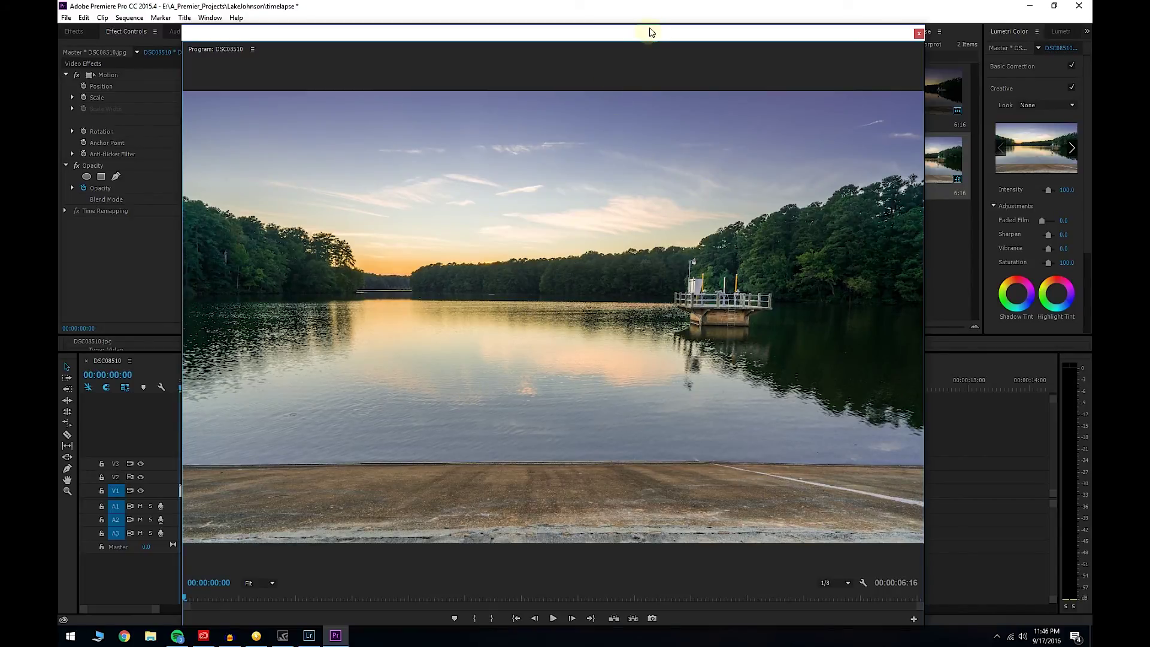
pyautogui.moveTo(652, 31); pyautogui.dragTo(631, 40)
pyautogui.click(898, 43)
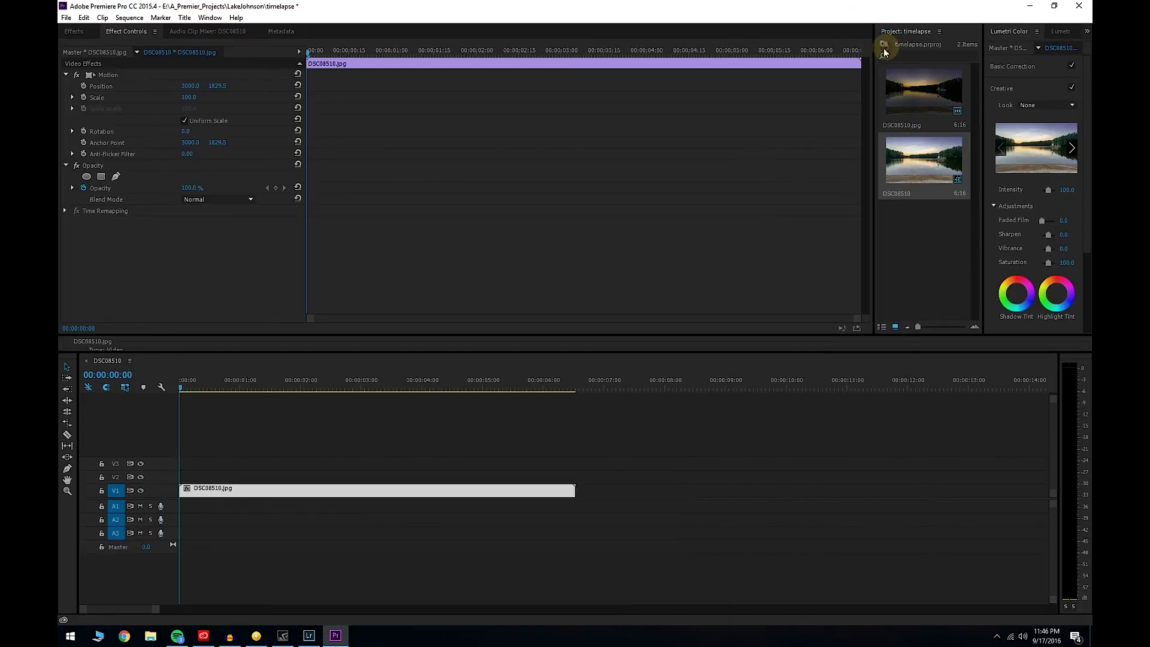
pyautogui.click(259, 436)
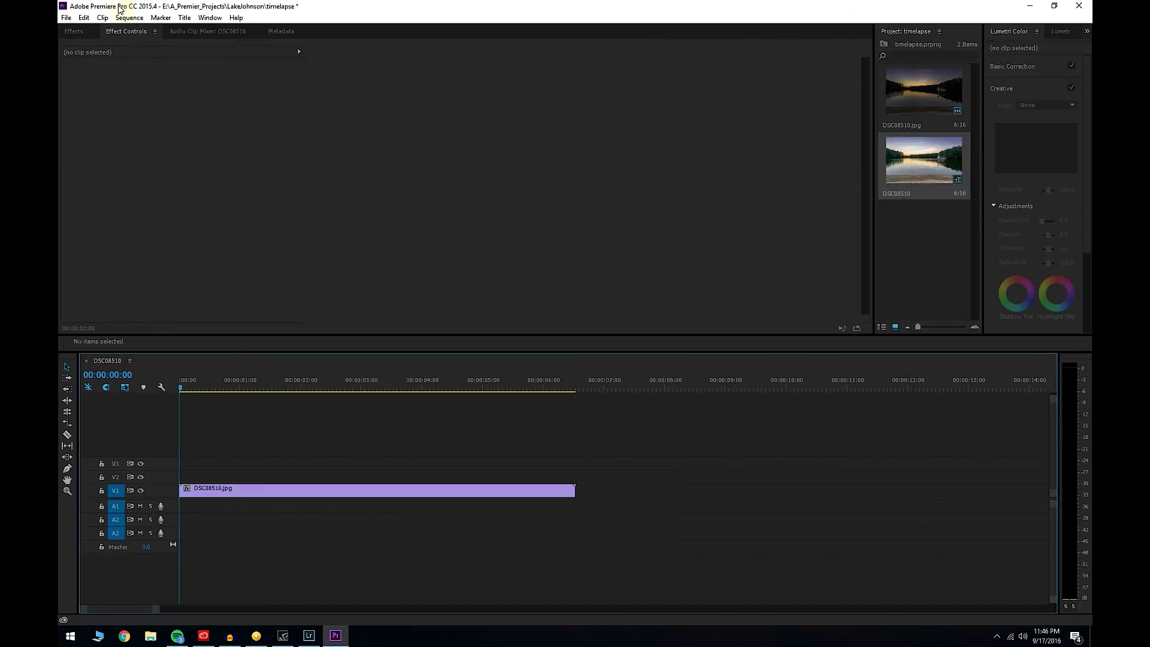
# Open the media export settings for the time-lapse sequence and choose the YouTube 2160p 4K preset
pyautogui.click(257, 490)
pyautogui.click(65, 18)
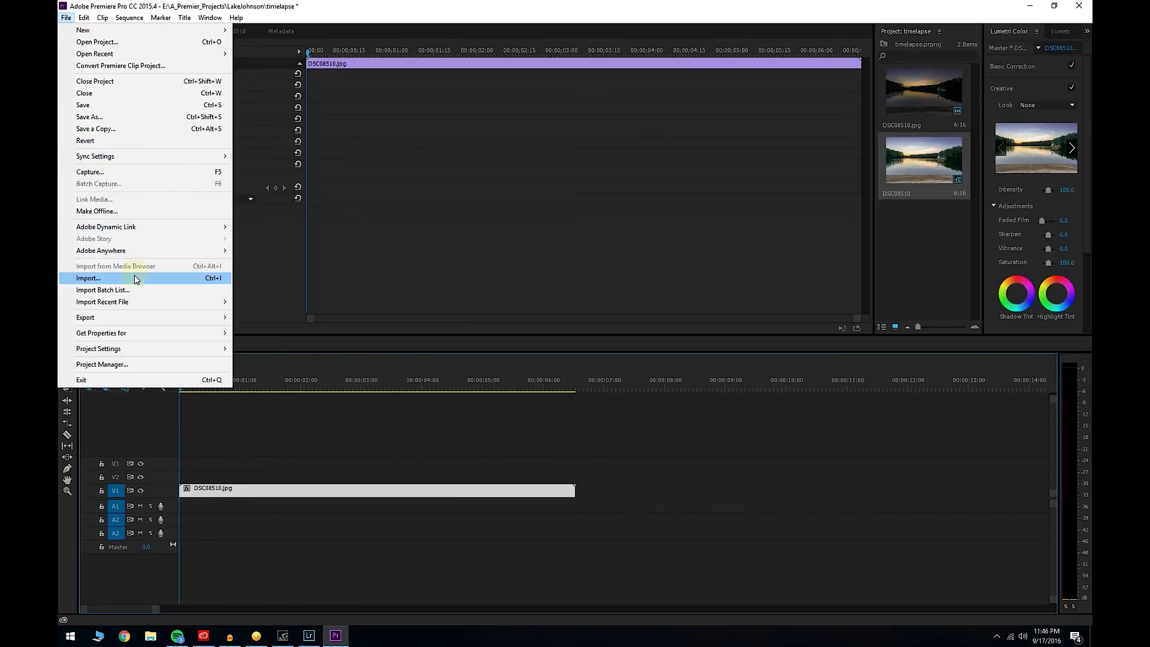
pyautogui.moveTo(180, 317)
pyautogui.click(288, 319)
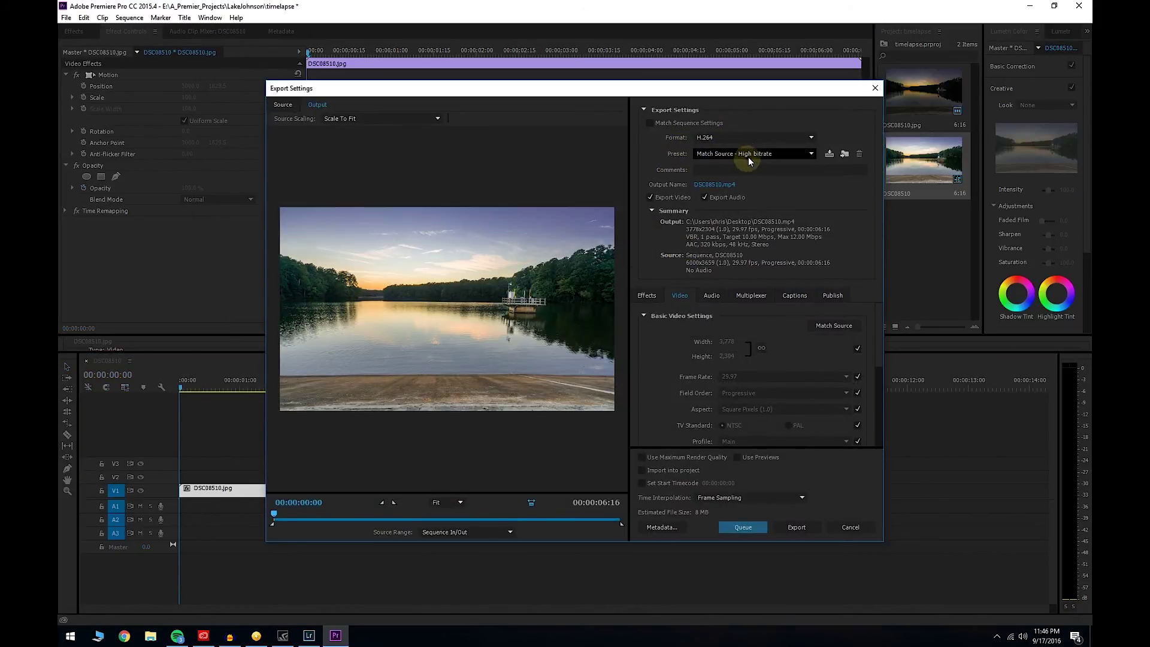
pyautogui.click(752, 153)
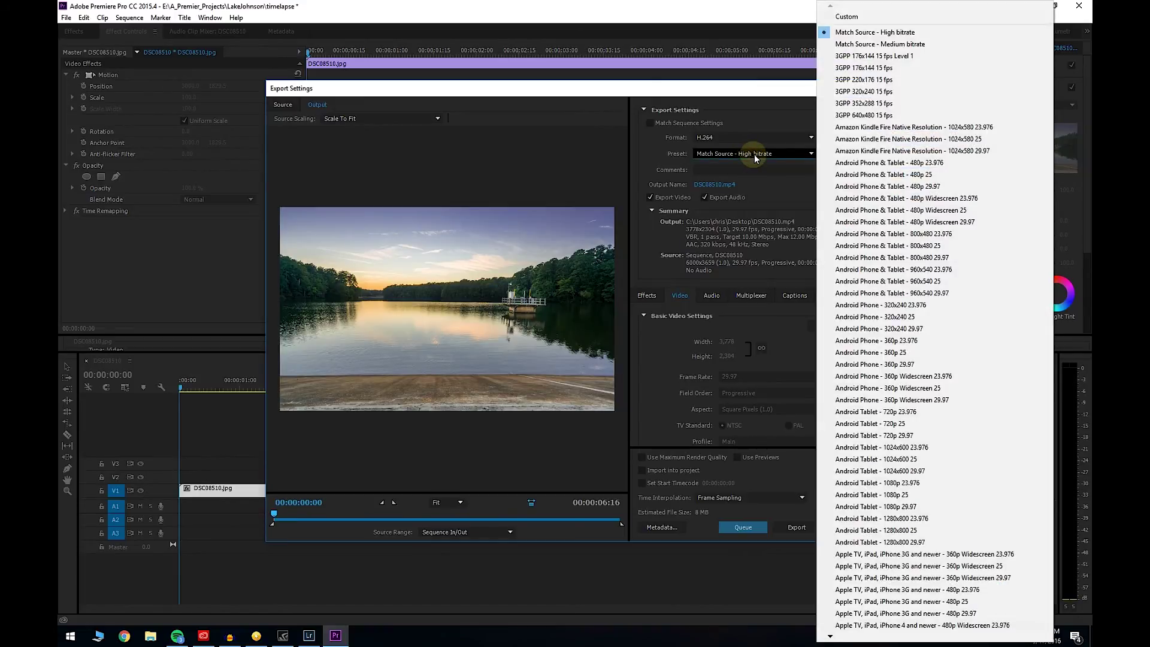
pyautogui.moveTo(837, 636)
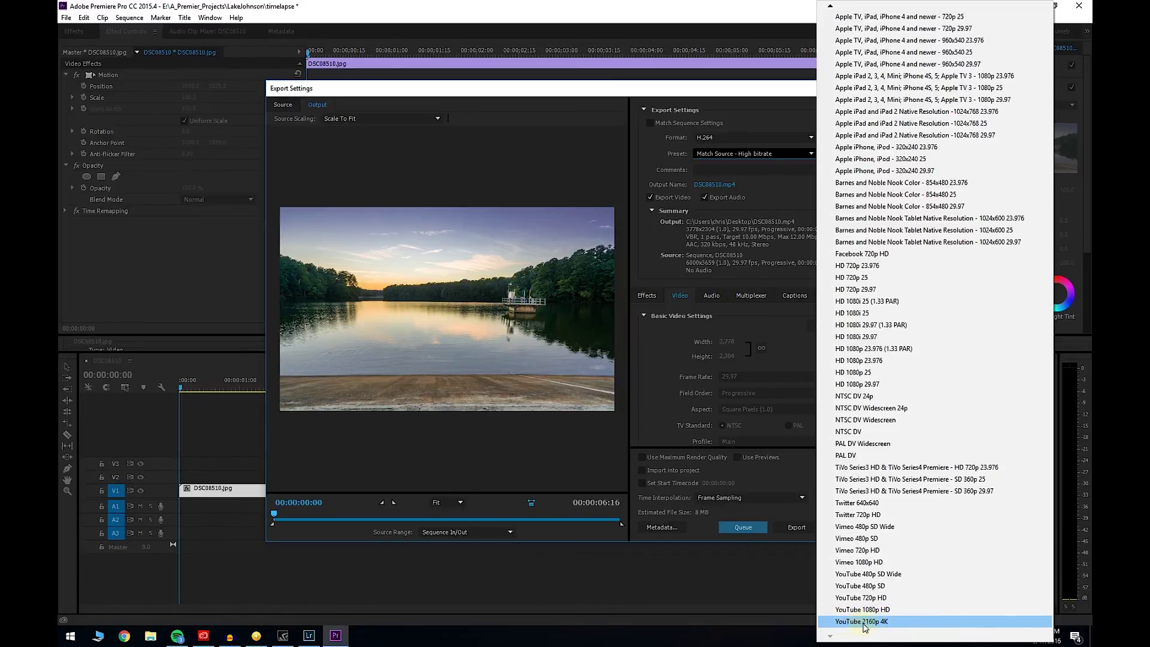
pyautogui.click(869, 623)
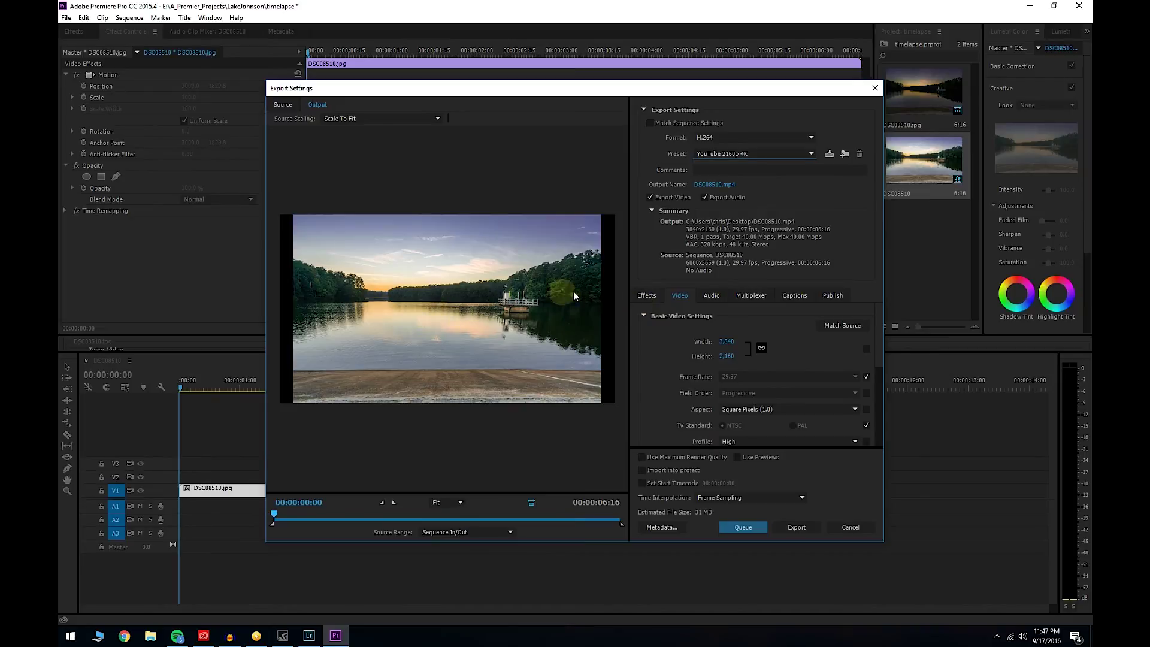
# Name the output file testtimelapse on the Desktop and export the video without audio
pyautogui.click(714, 184)
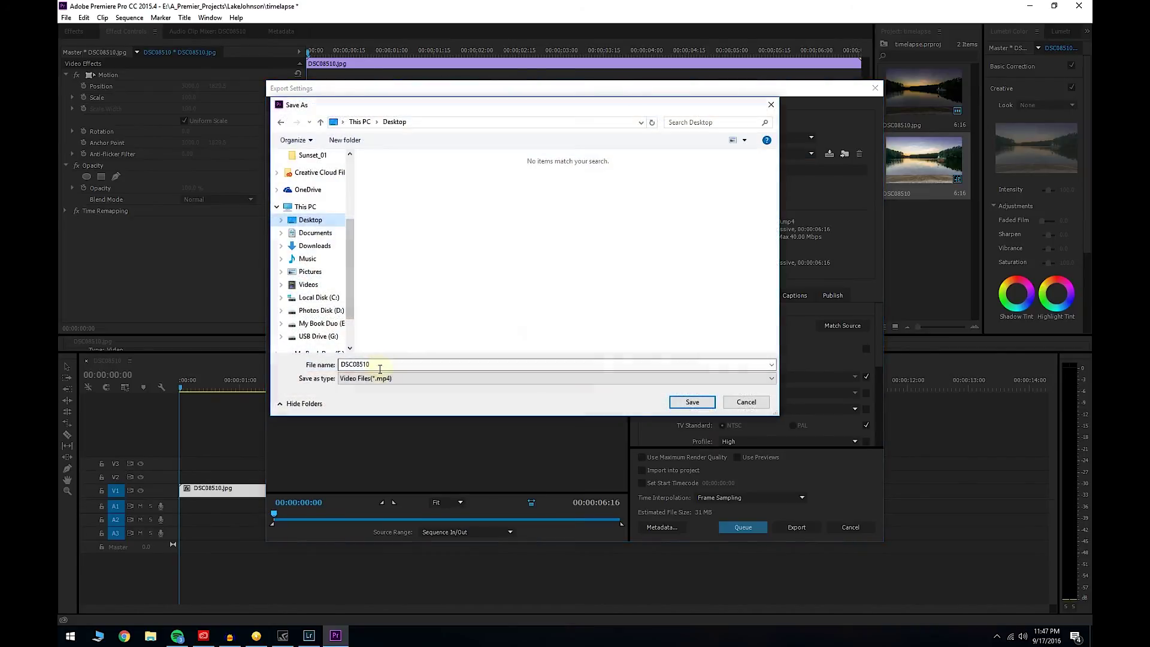
pyautogui.write('testtimelapse')
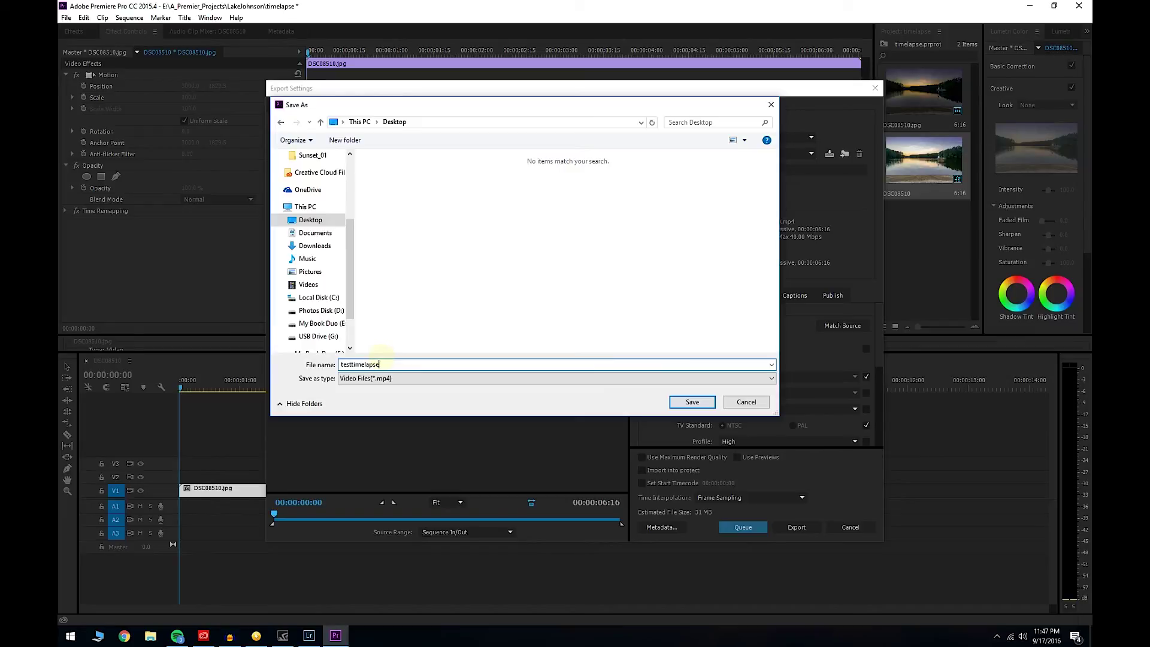
pyautogui.press('Return')
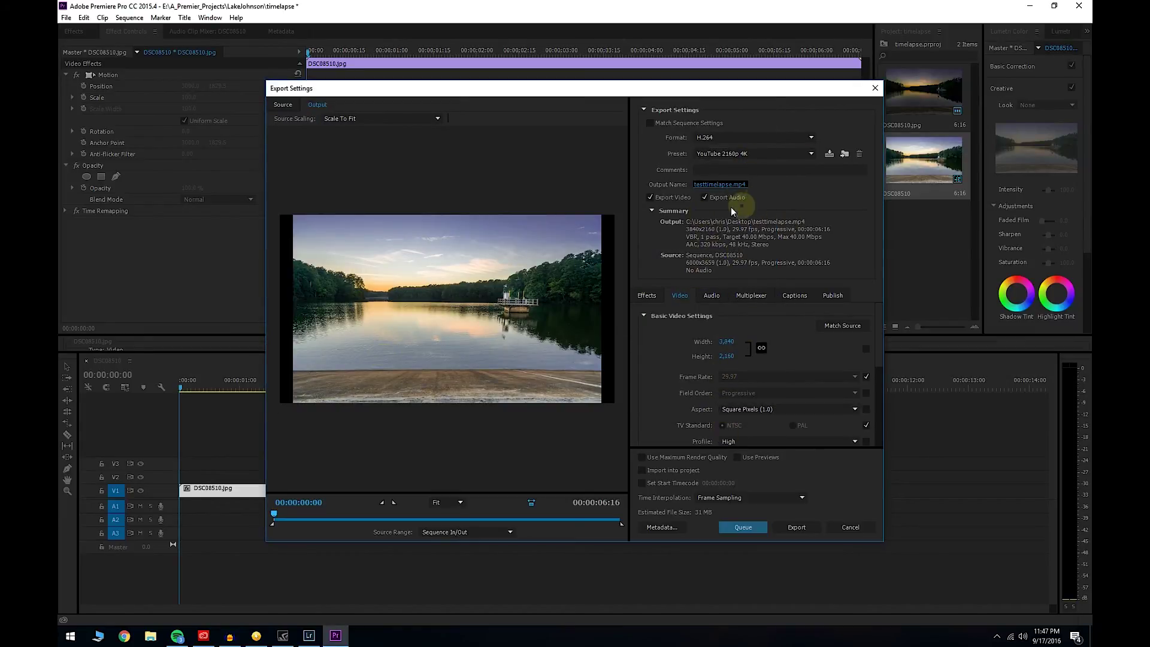
pyautogui.click(705, 197)
pyautogui.click(797, 528)
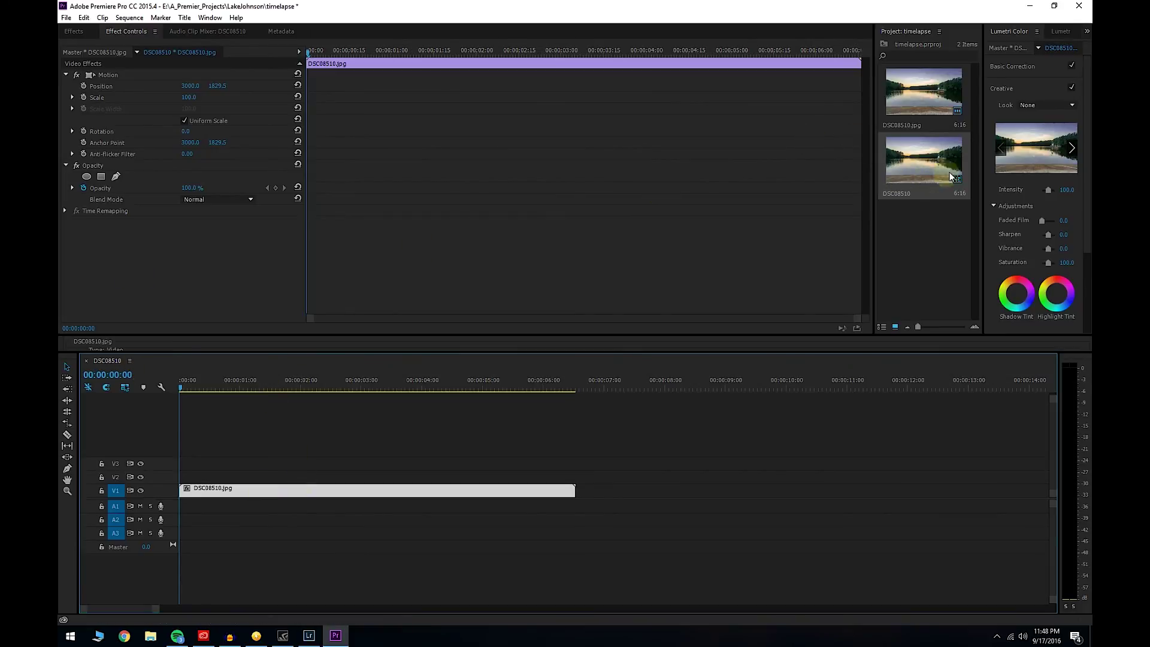
# Open the properties of the DSC08510.jpg image sequence to examine its file information, image size and frame rate
pyautogui.rightClick(915, 170)
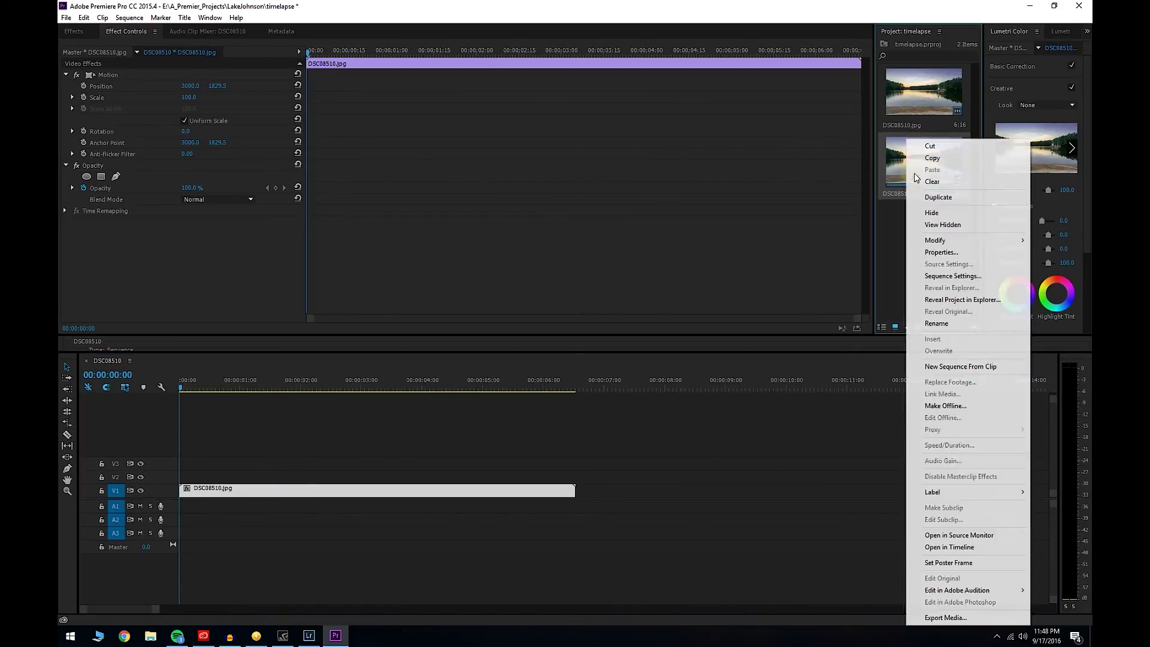
pyautogui.moveTo(938, 241)
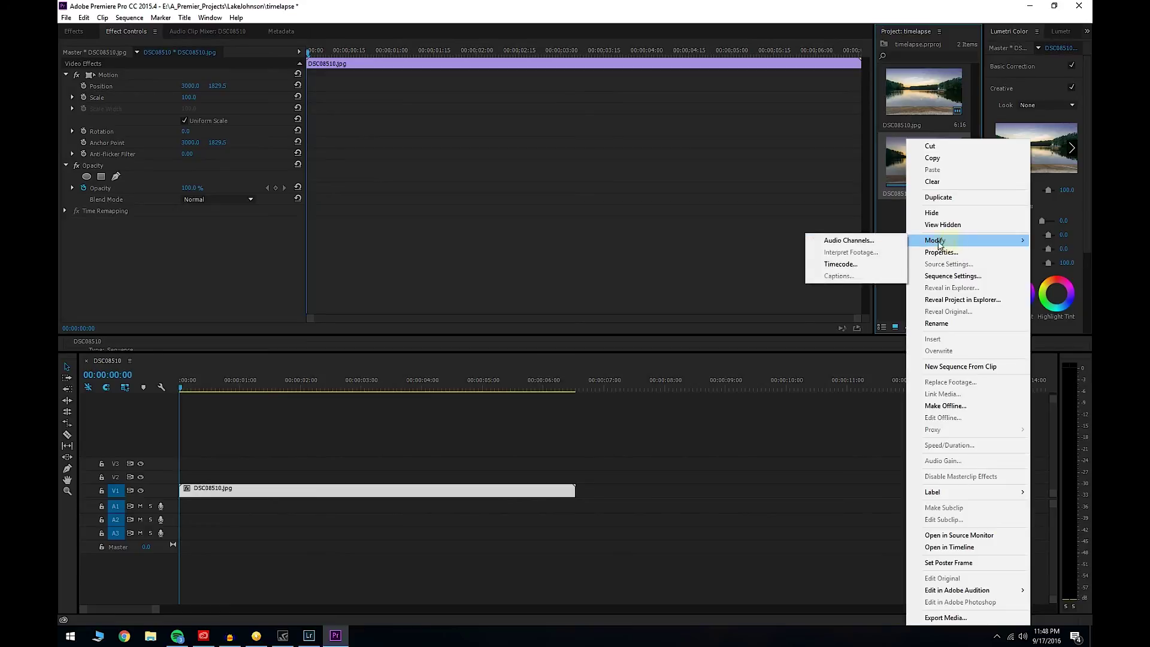
pyautogui.rightClick(904, 102)
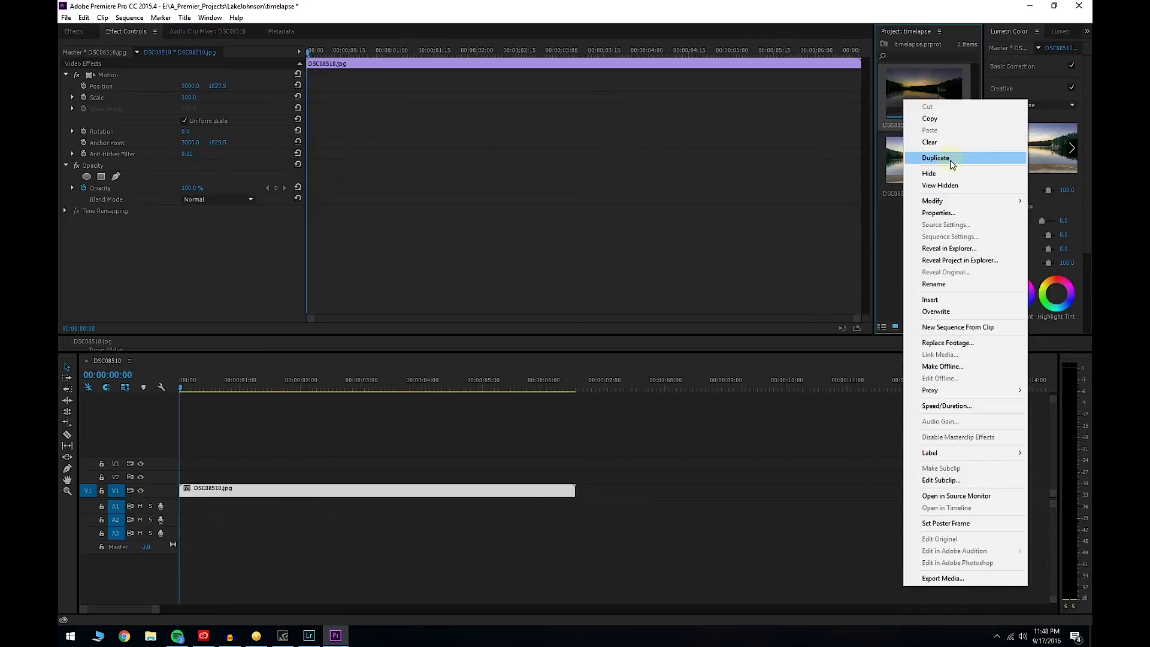
pyautogui.click(938, 214)
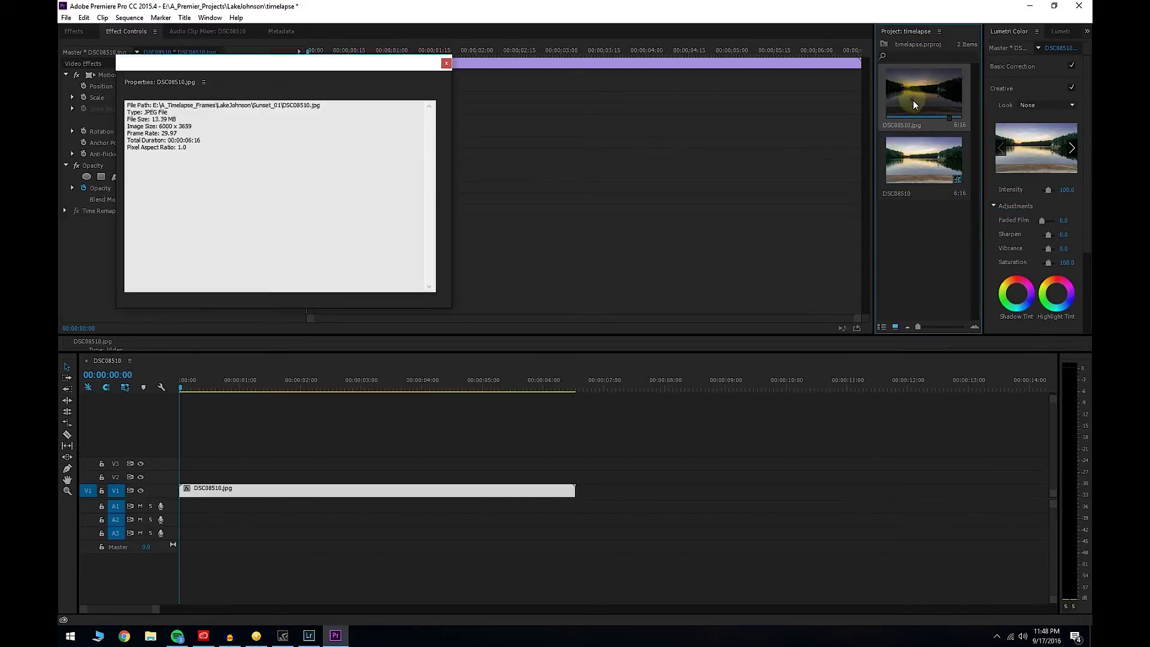
# Interpret the DSC08510.jpg footage at an assumed frame rate of 23.976 fps and return the playhead to the sequence's start
pyautogui.moveTo(947, 202)
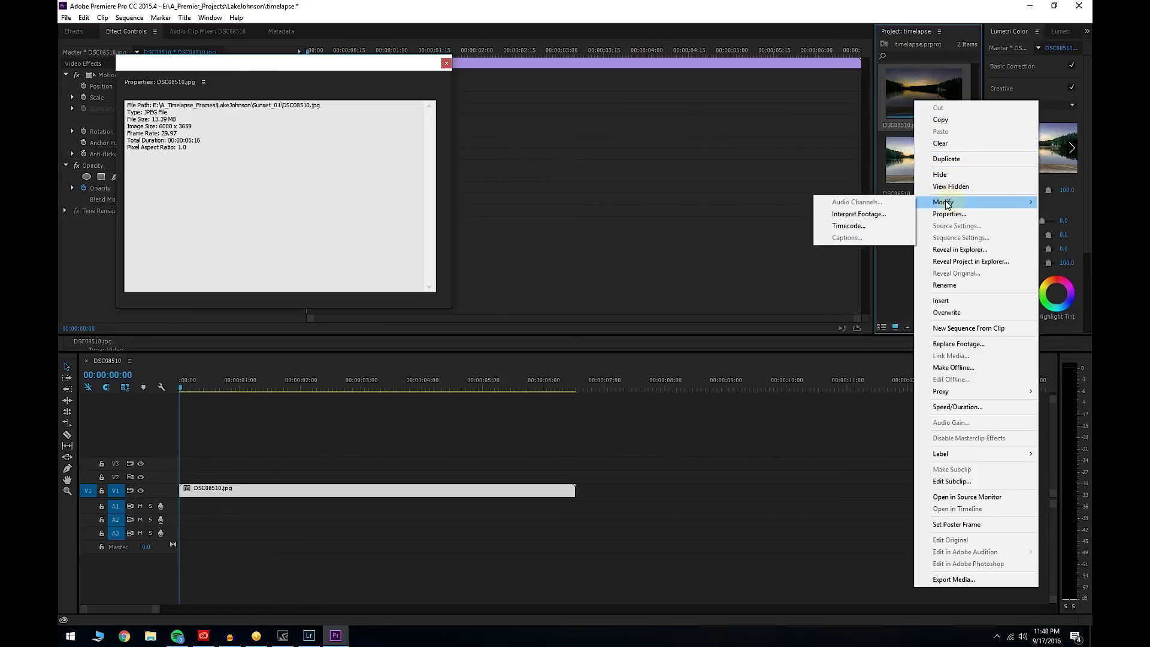
pyautogui.click(866, 217)
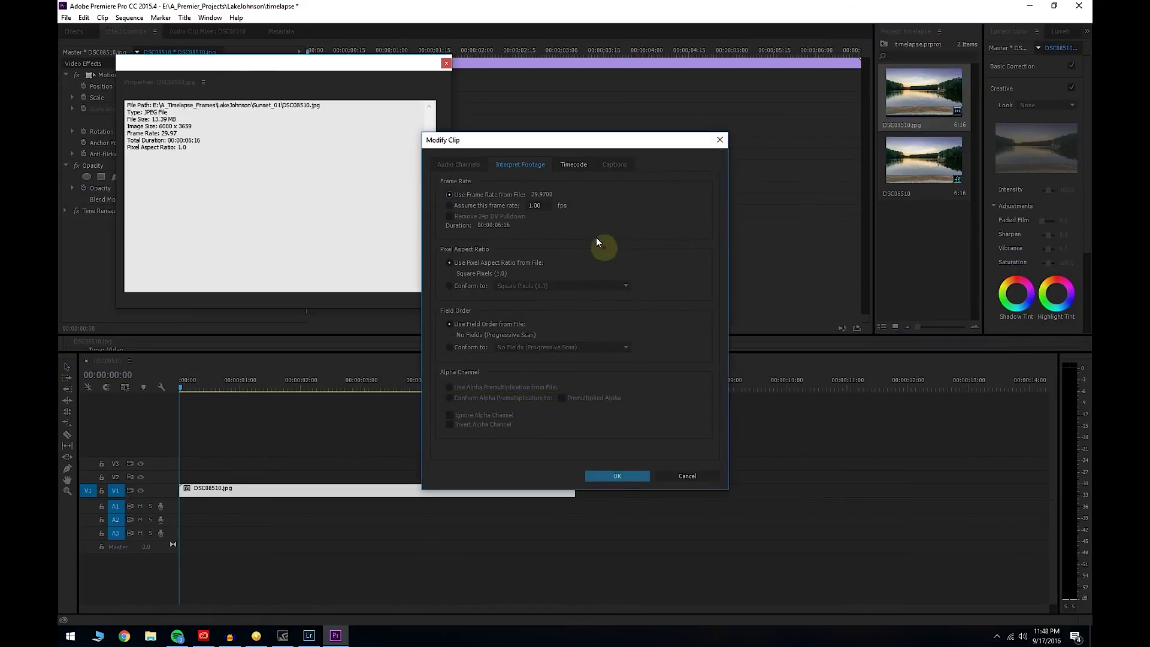
pyautogui.click(449, 205)
pyautogui.write('23.976')
pyautogui.click(608, 477)
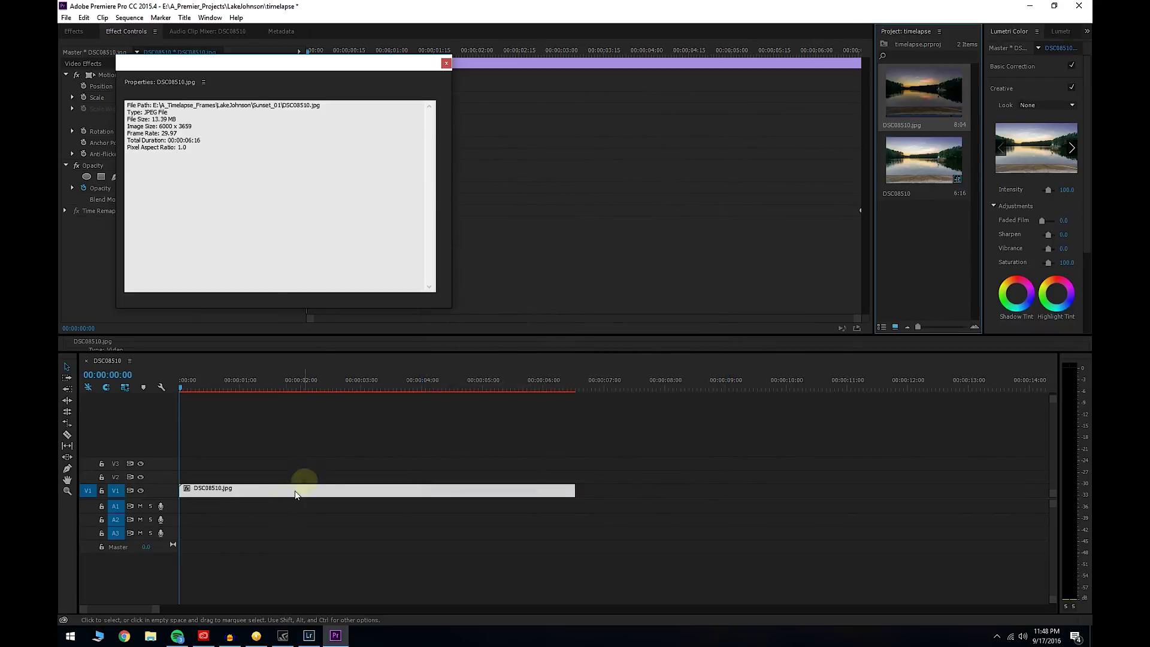
pyautogui.click(187, 389)
pyautogui.moveTo(457, 390); pyautogui.dragTo(180, 401)
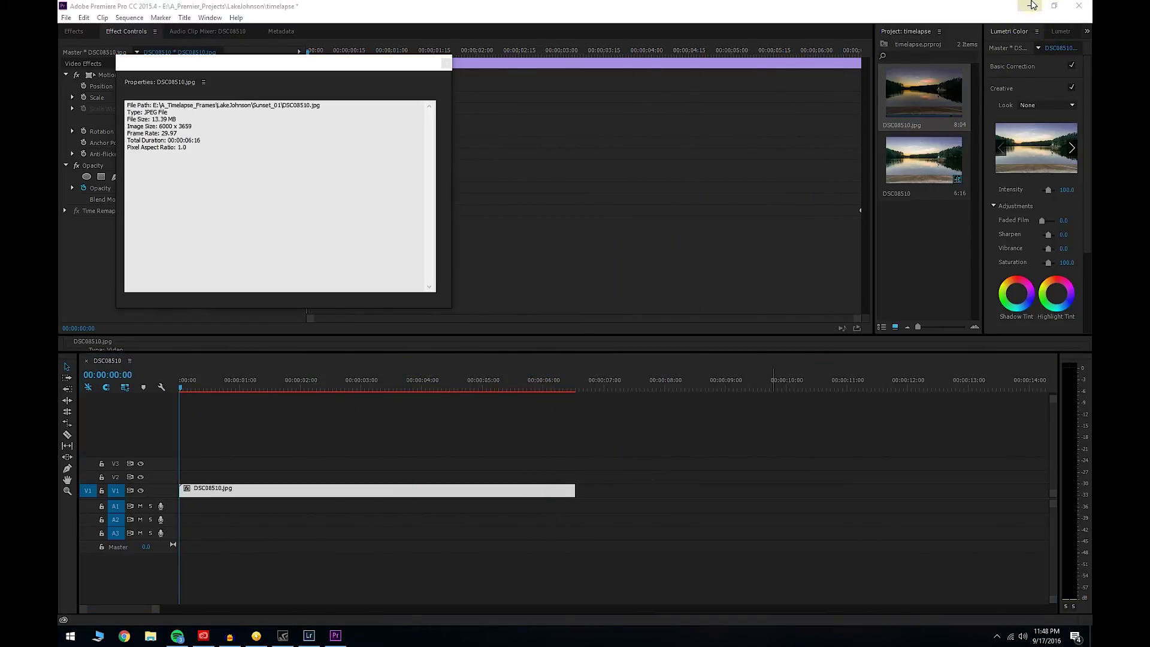
# Switch to the desktop, move the testtimelapse file into clear space, and open it in the video player
pyautogui.click(719, 144)
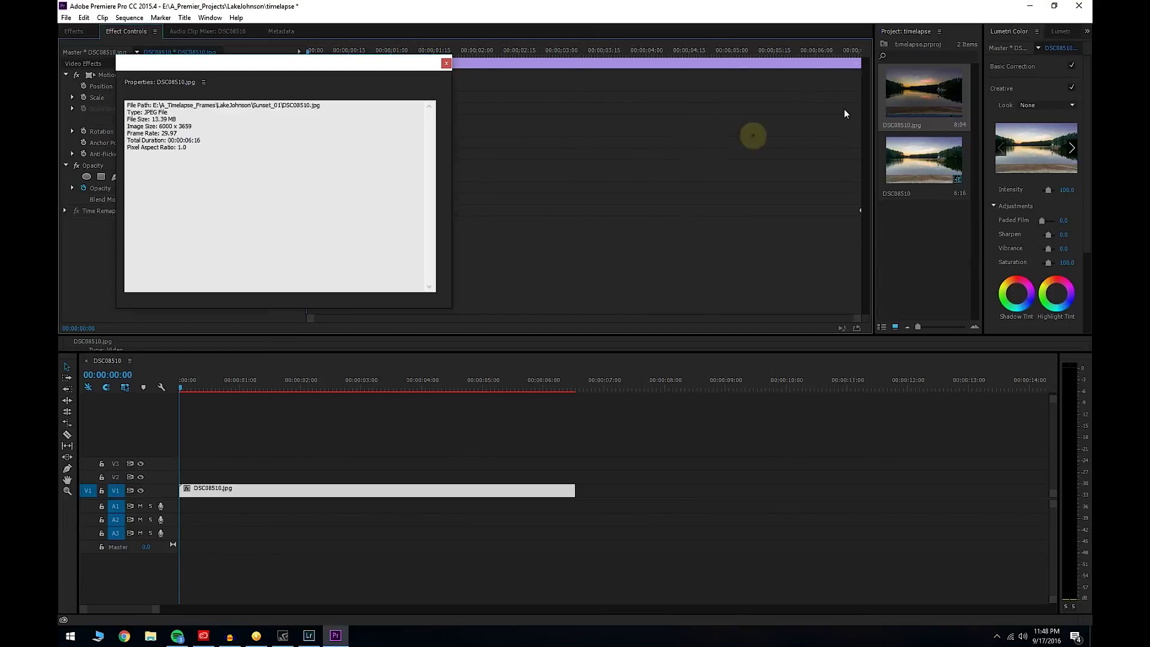
pyautogui.click(1031, 8)
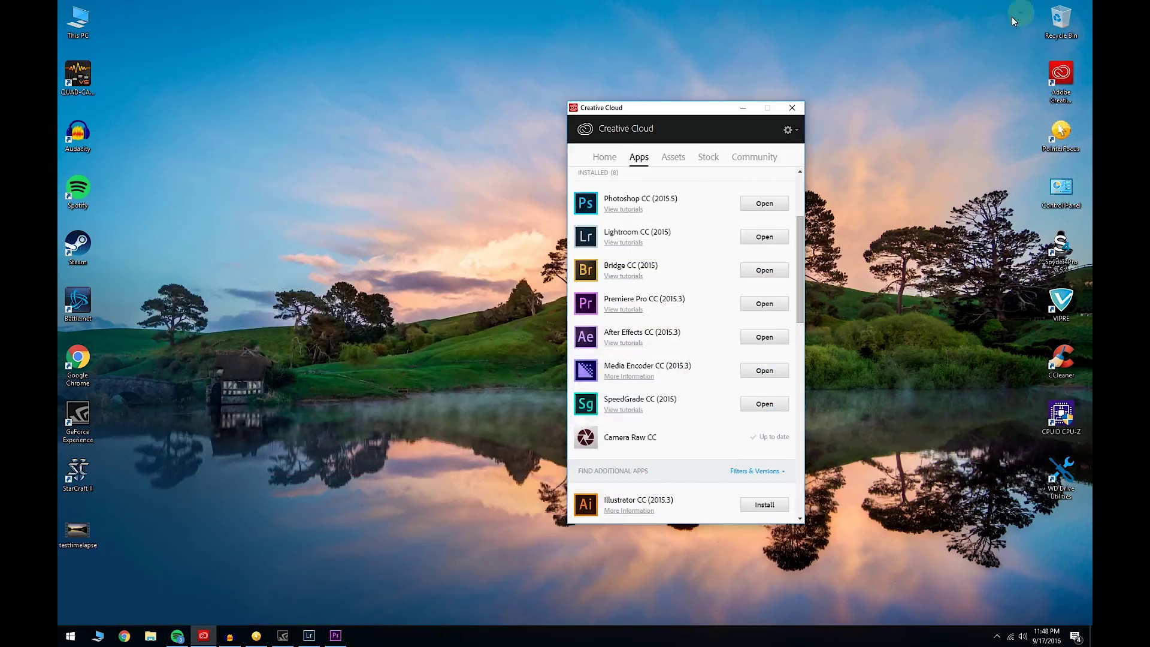
pyautogui.moveTo(78, 530); pyautogui.dragTo(323, 247)
pyautogui.doubleClick(322, 253)
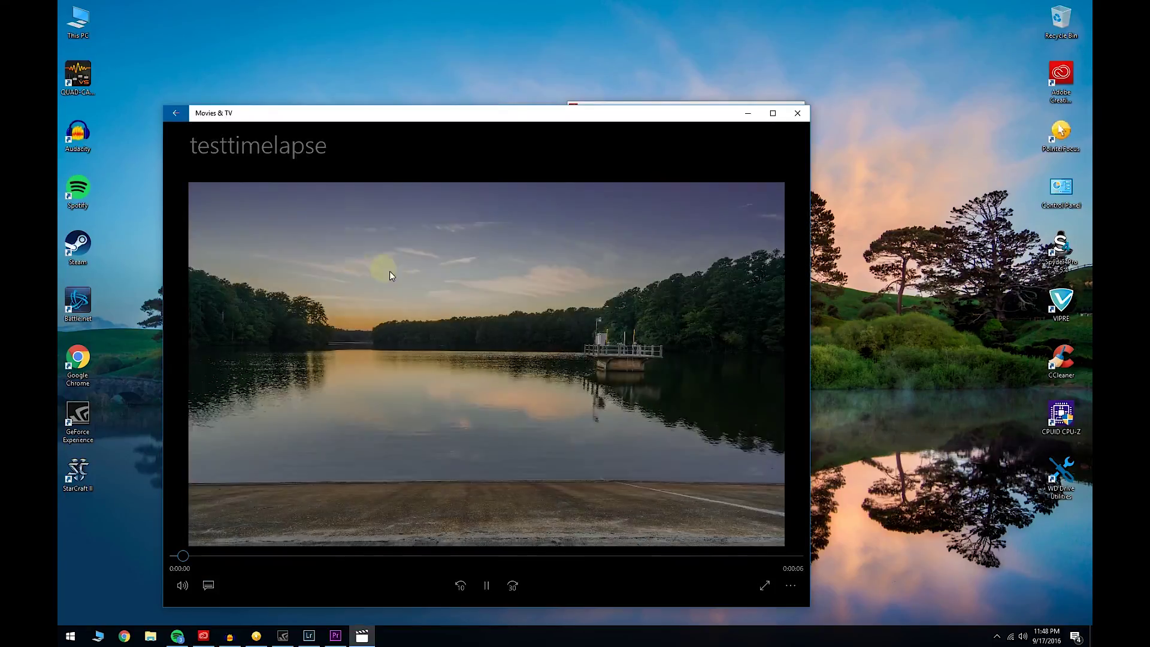
# Watch the exported testtimelapse video full screen, replay it from near the beginning, and close the player
pyautogui.doubleClick(401, 282)
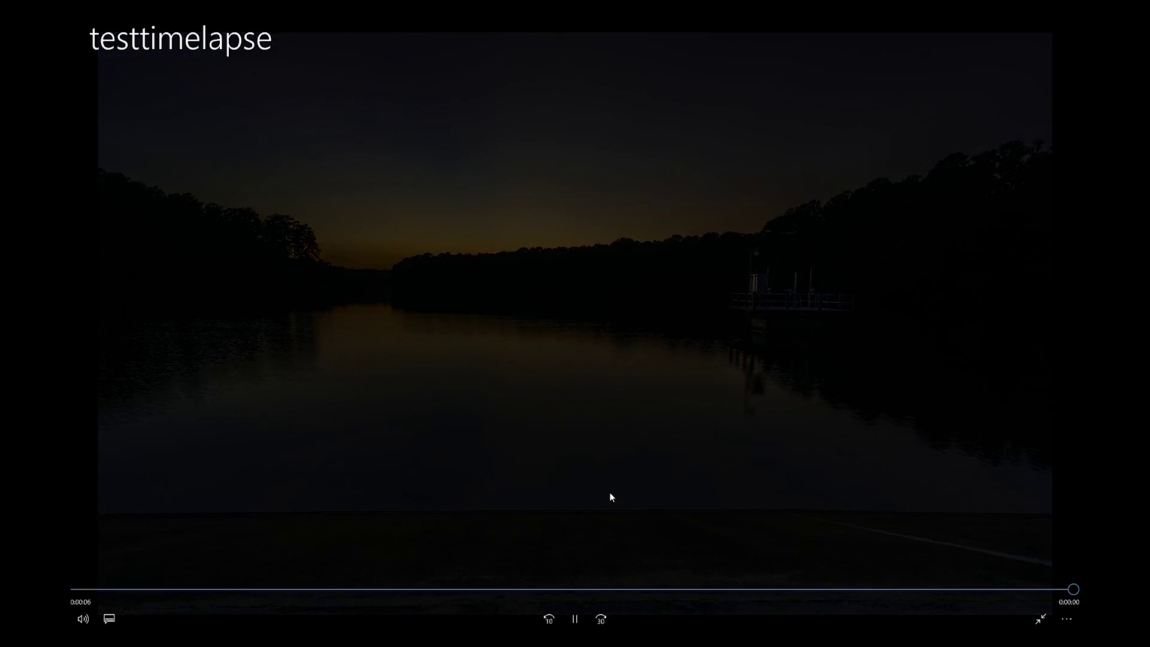
pyautogui.click(77, 590)
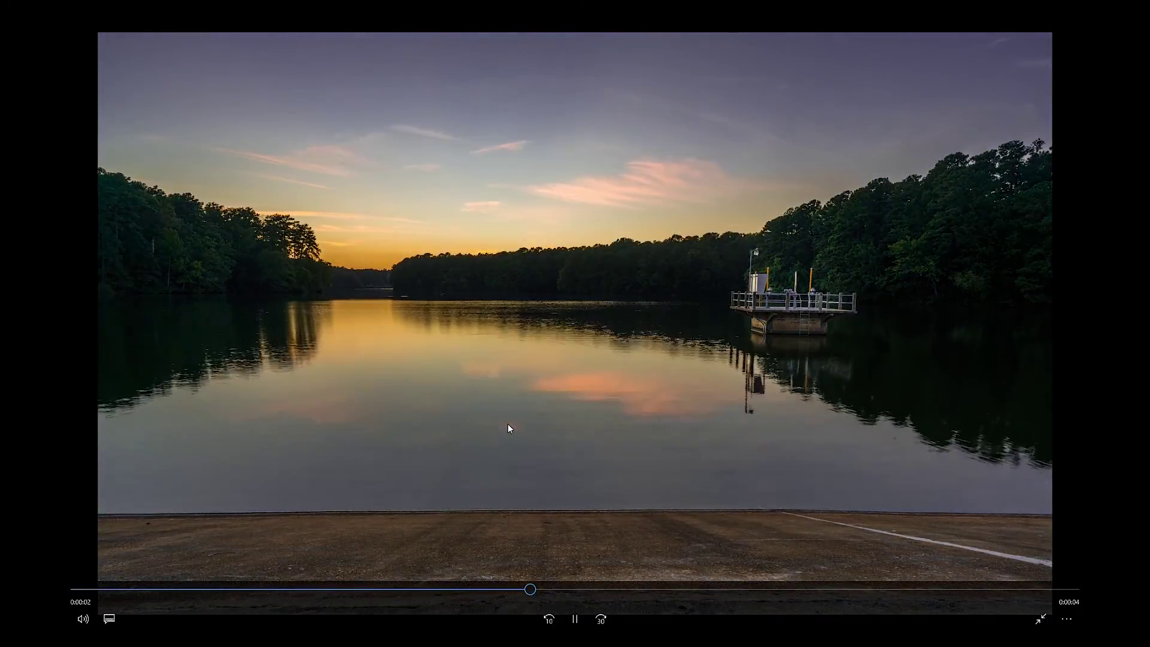
pyautogui.moveTo(674, 486)
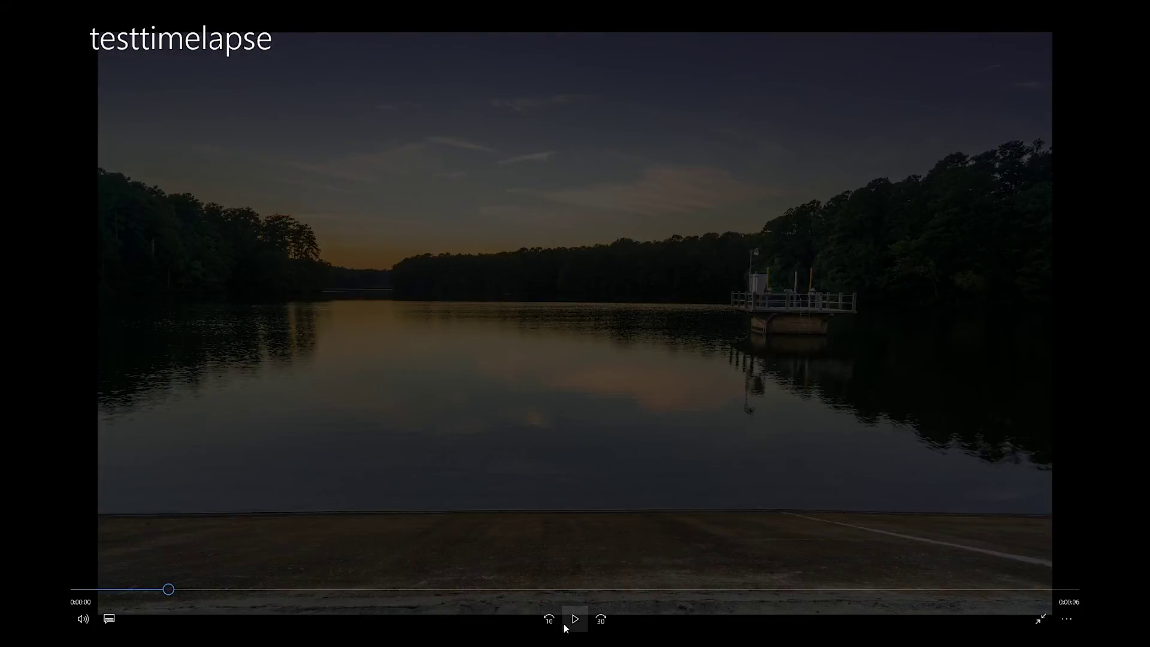
pyautogui.click(575, 617)
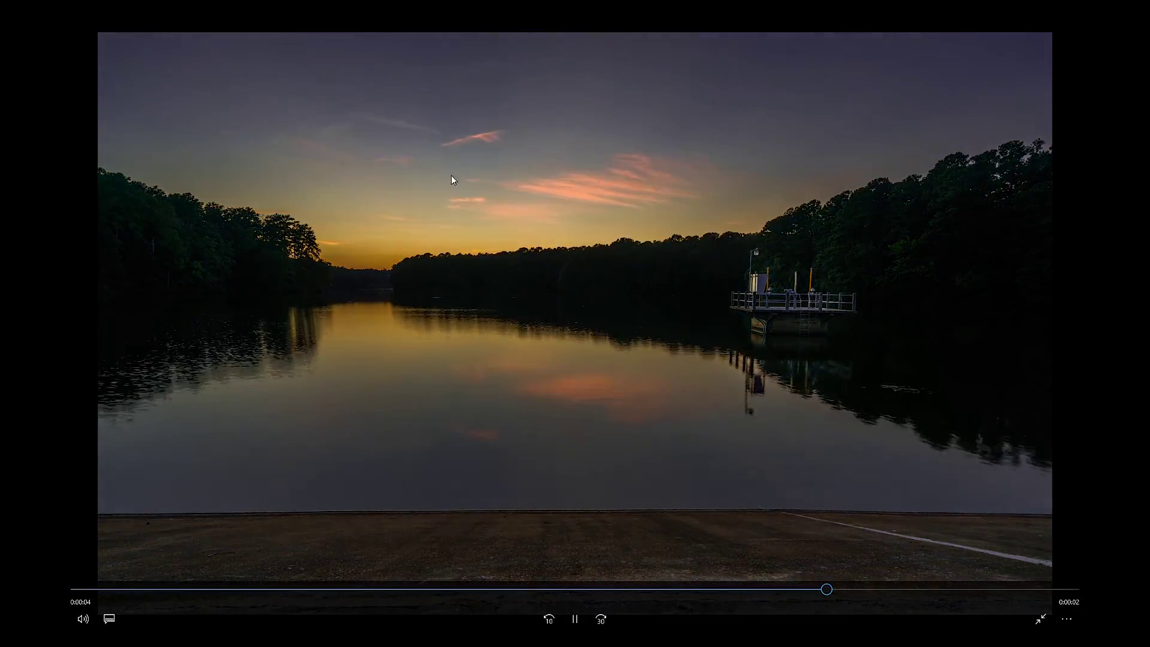
pyautogui.click(146, 590)
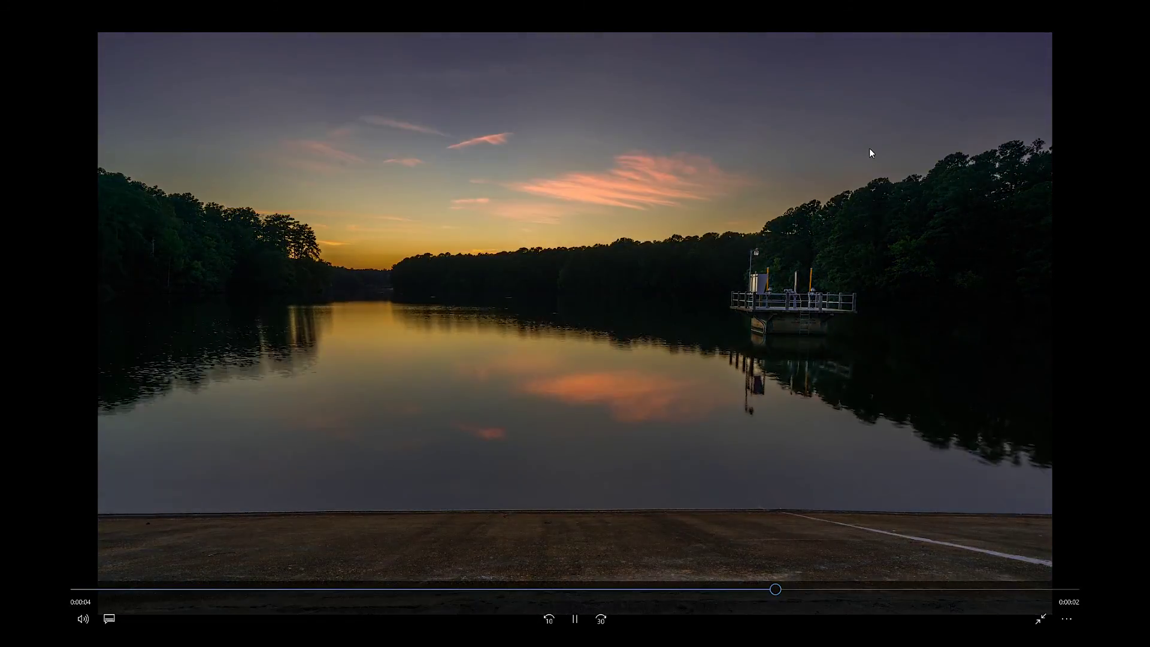
pyautogui.press('Escape')
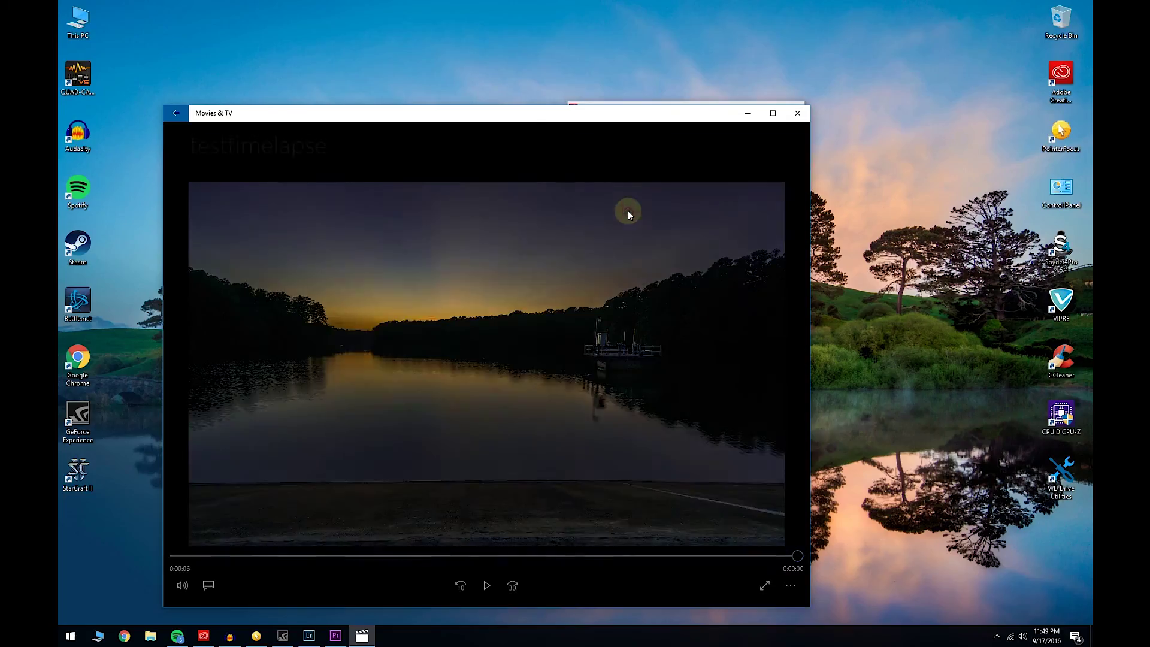
pyautogui.click(792, 113)
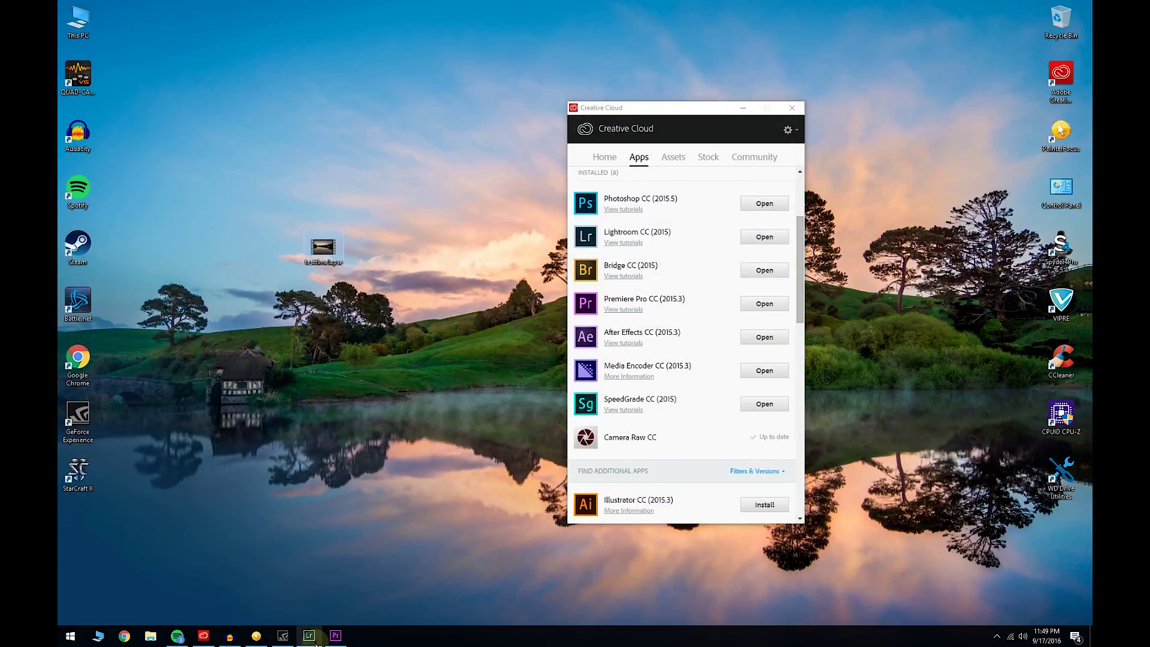
# Switch back to Premiere Pro and set the speed of the timeline clip DSC08510.jpg to 150%
pyautogui.click(313, 640)
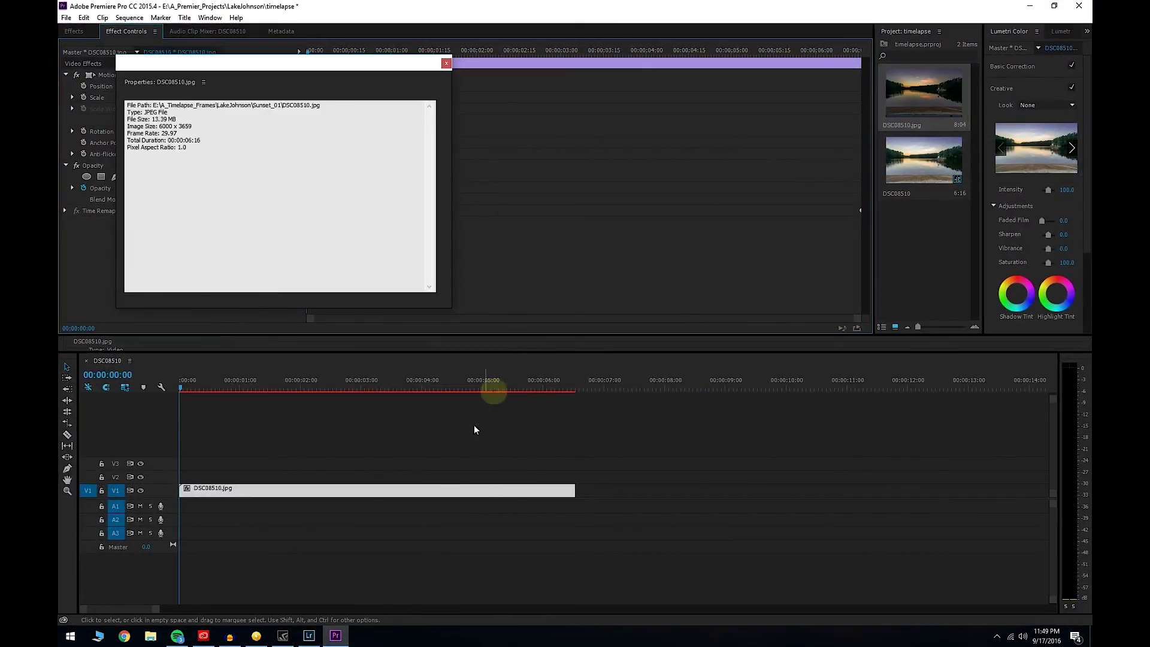
pyautogui.click(432, 398)
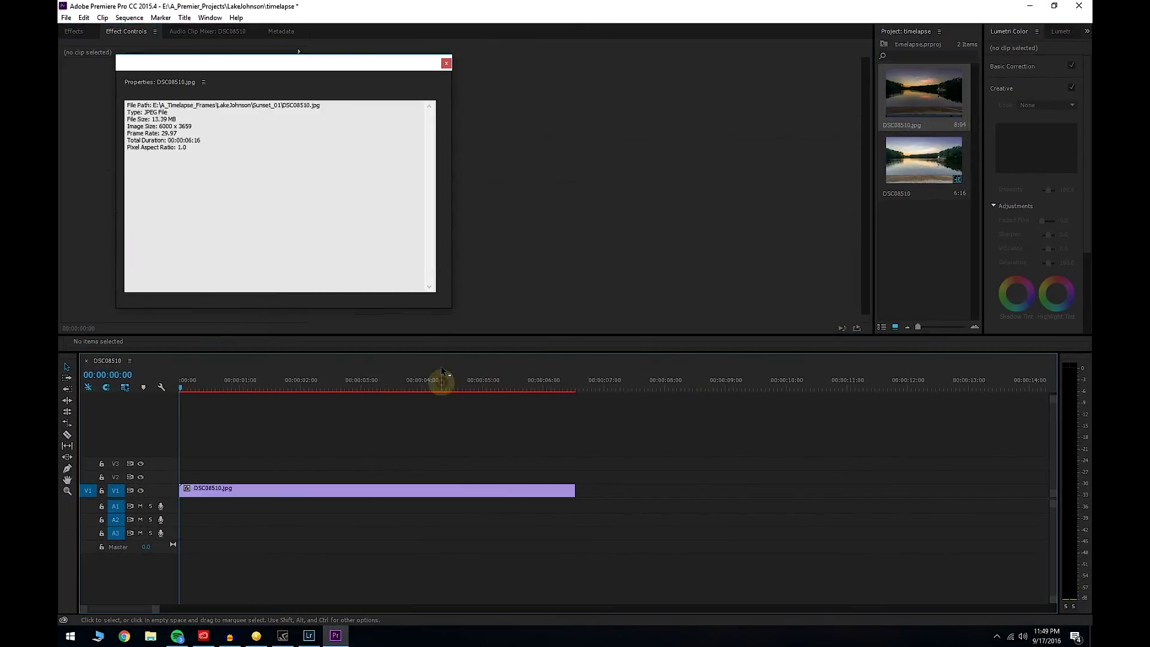
pyautogui.click(398, 492)
pyautogui.rightClick(398, 490)
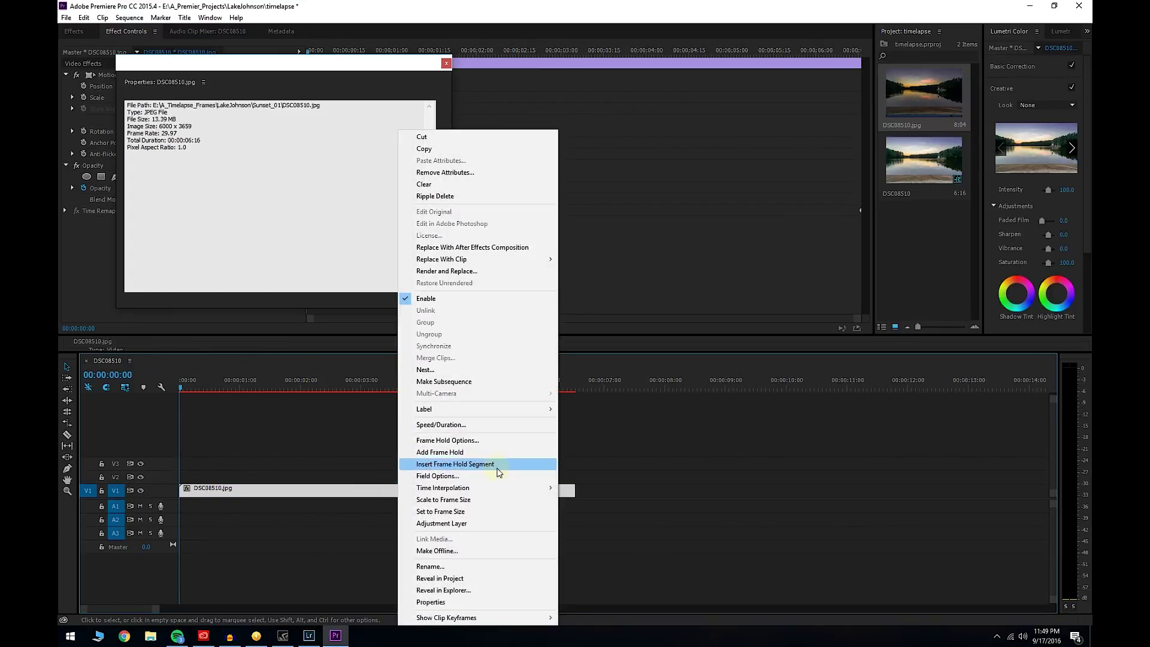
pyautogui.click(486, 430)
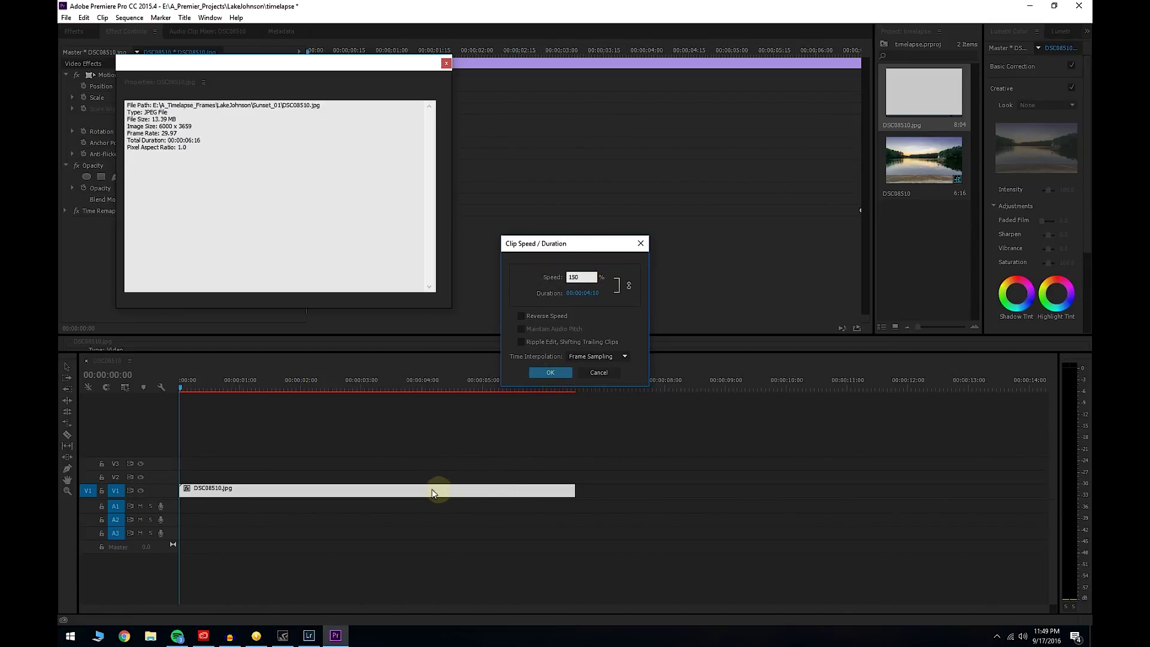
pyautogui.click(551, 373)
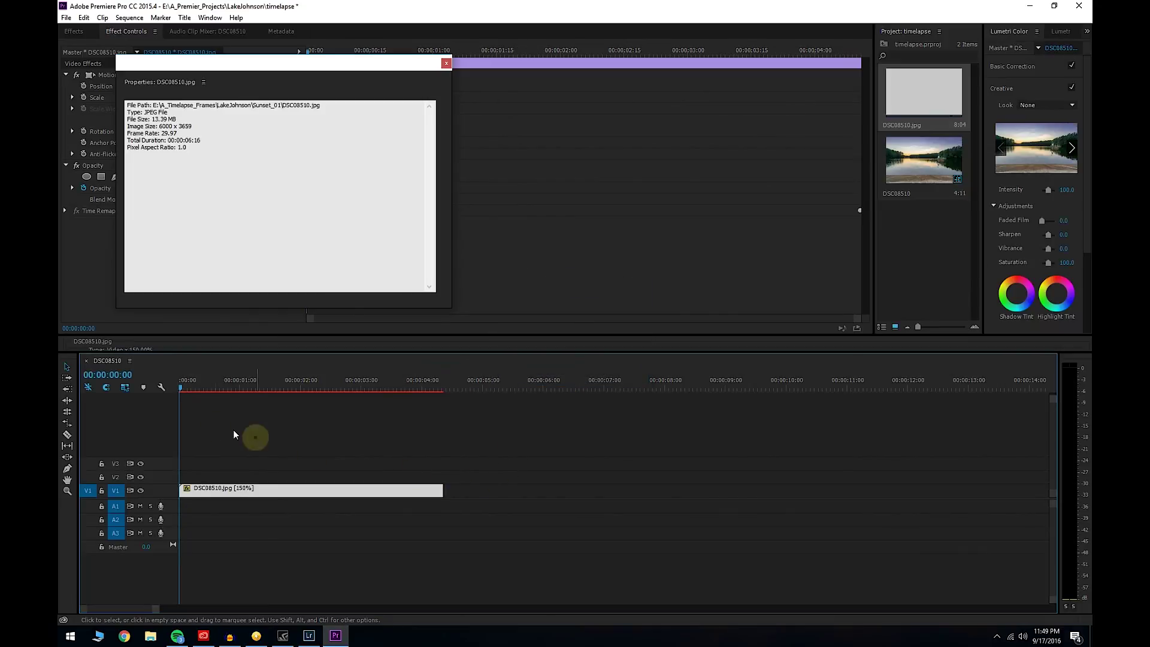
# Close the clip properties window and deselect the timeline clip, keeping the playhead at the sequence's start
pyautogui.click(446, 64)
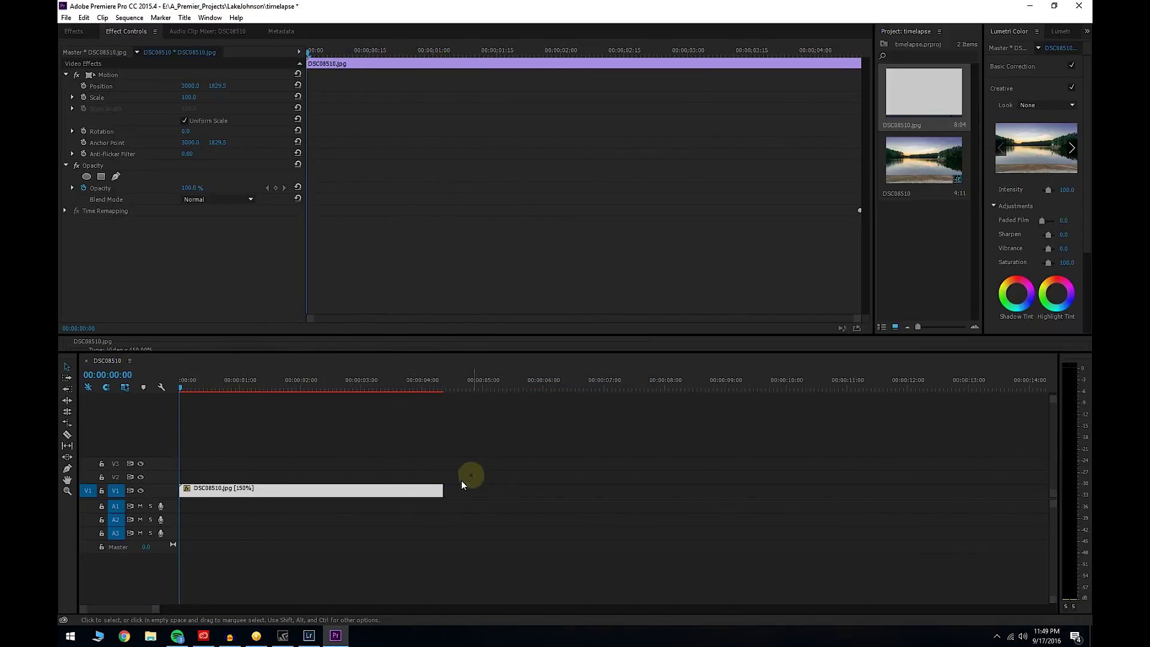
pyautogui.moveTo(182, 388)
pyautogui.mouseDown()
pyautogui.moveTo(299, 399)
pyautogui.moveTo(184, 423)
pyautogui.moveTo(185, 388)
pyautogui.moveTo(295, 390)
pyautogui.moveTo(180, 393)
pyautogui.mouseUp()
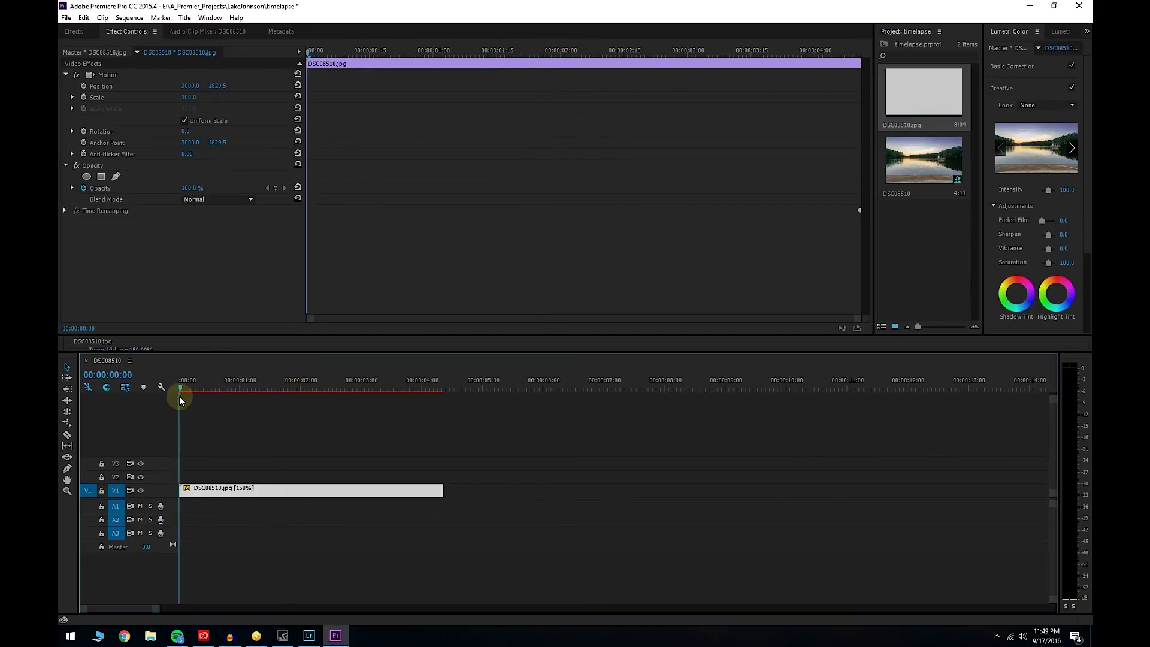
pyautogui.click(292, 458)
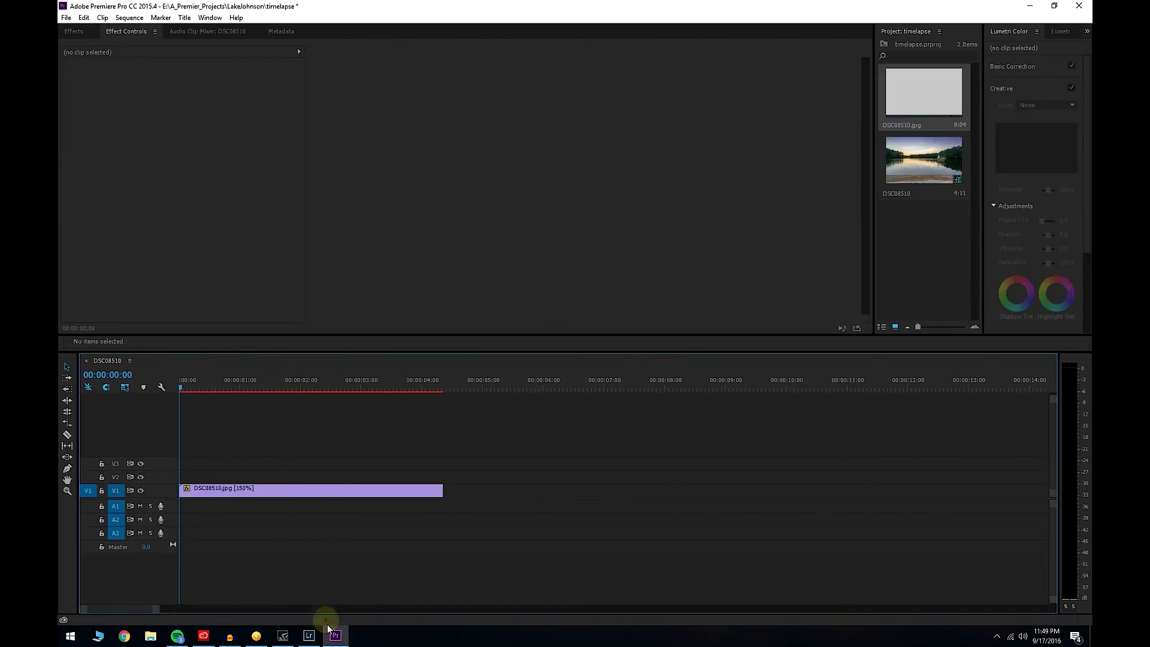
# Switch to the desktop, reopen the testtimelapse video in Movies & TV, and pause its playback for inspection
pyautogui.click(1030, 6)
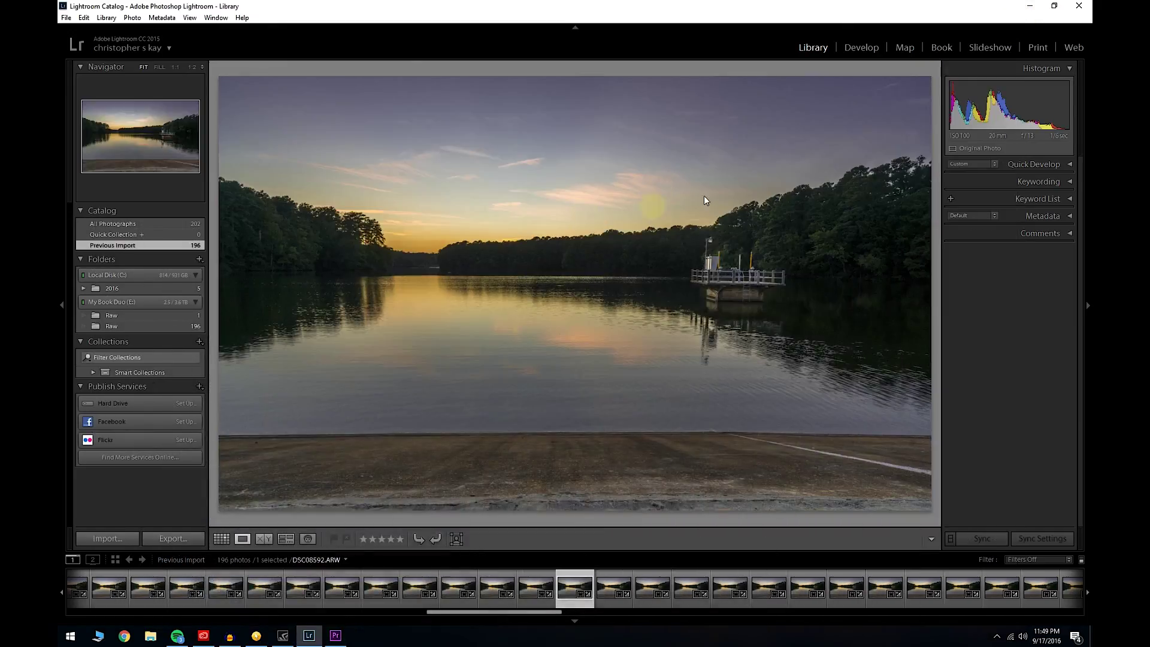
pyautogui.click(1032, 6)
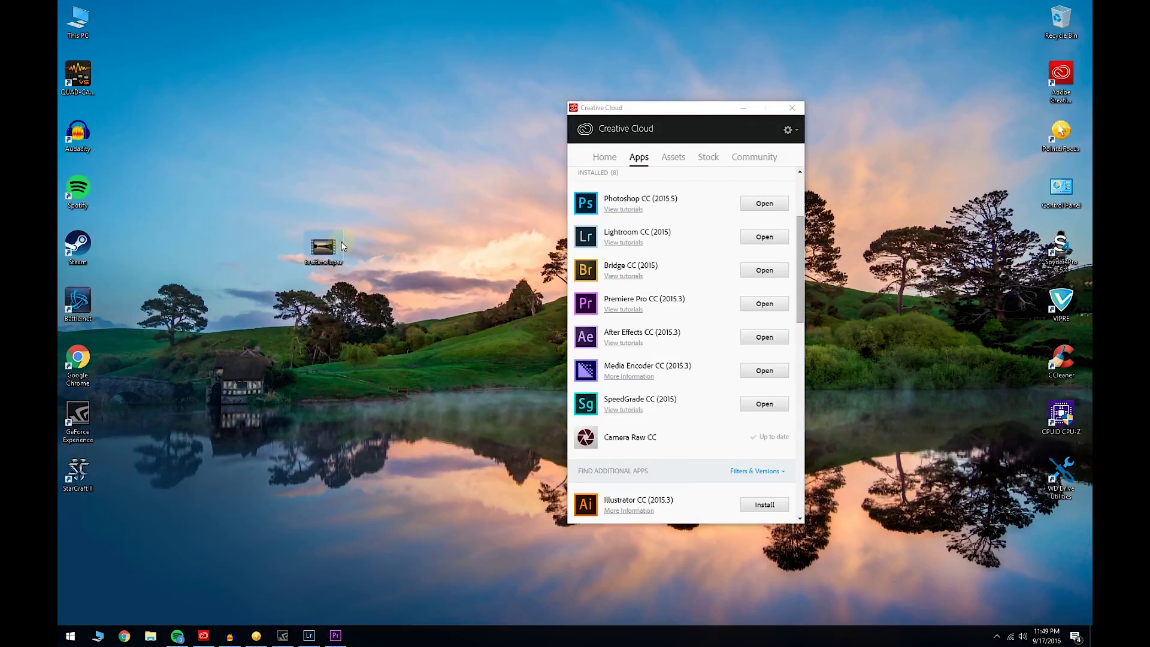
pyautogui.click(375, 247)
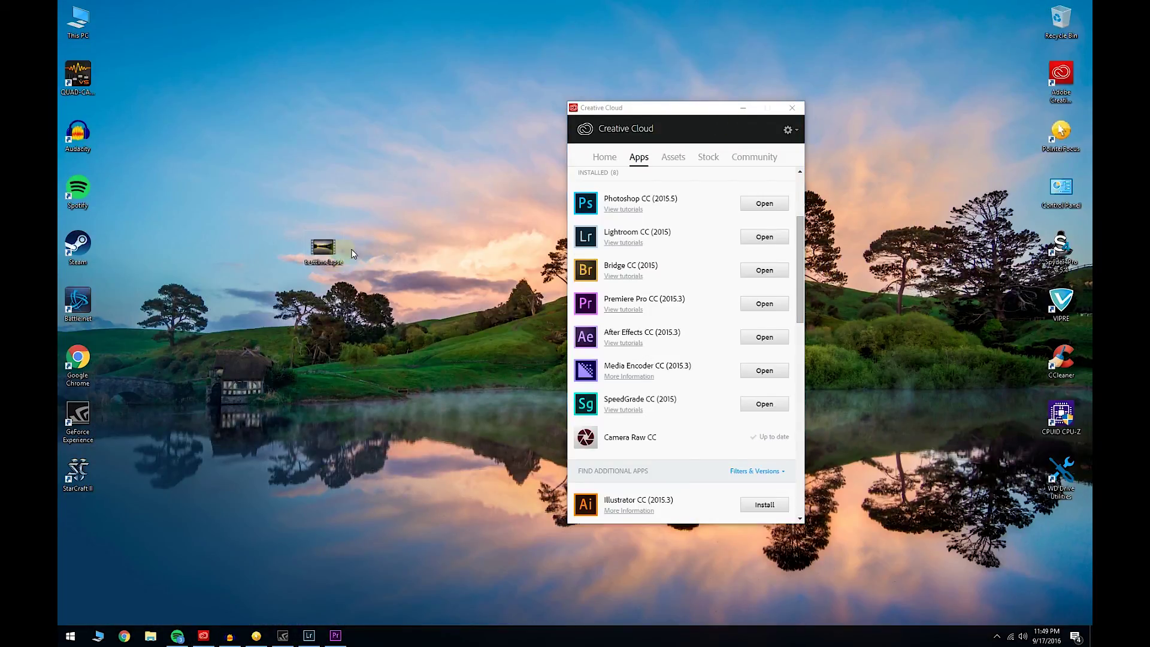
pyautogui.doubleClick(328, 258)
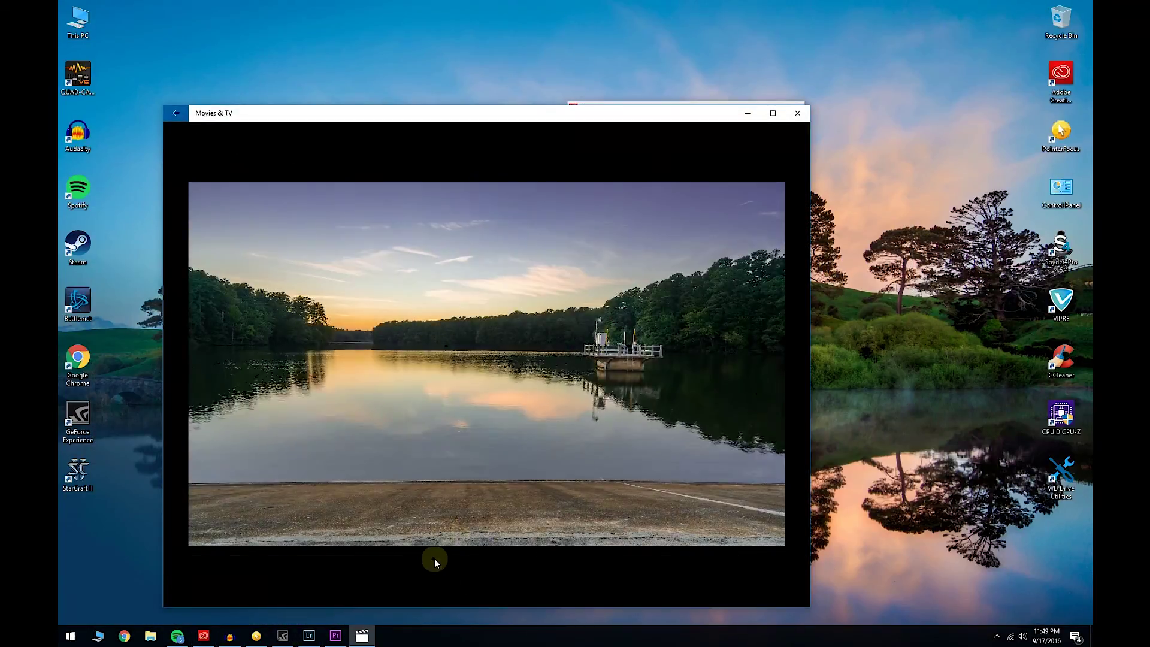
pyautogui.click(487, 586)
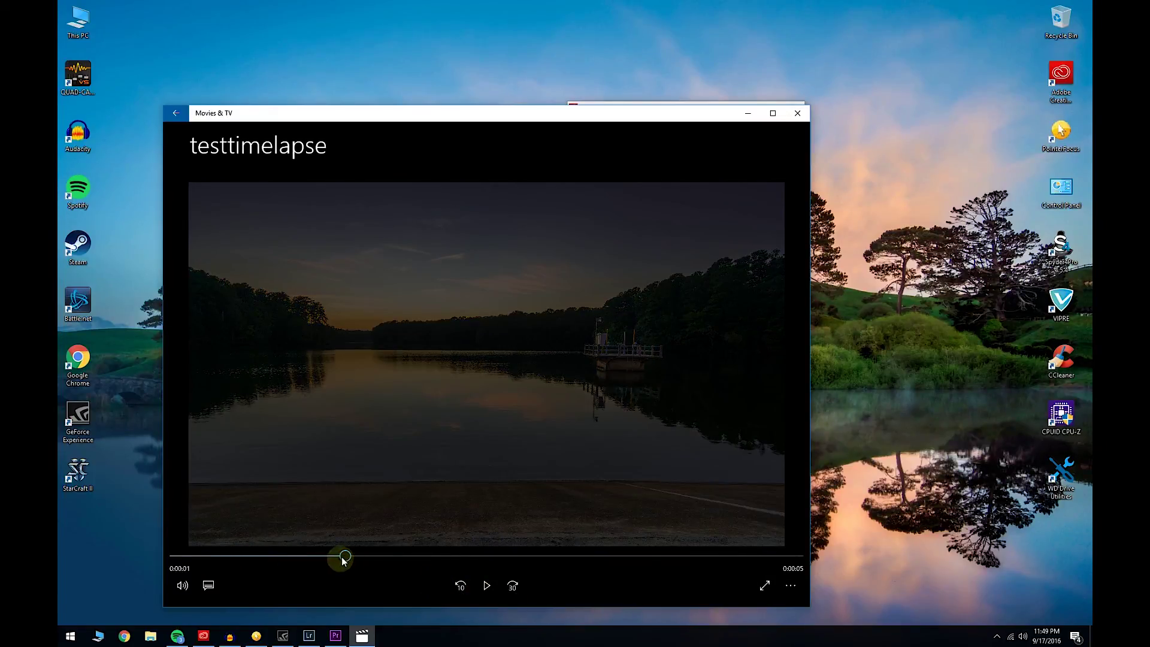
# View the testtimelapse video full screen, play it from near the beginning, and pause it shortly after
pyautogui.moveTo(343, 556); pyautogui.dragTo(275, 560)
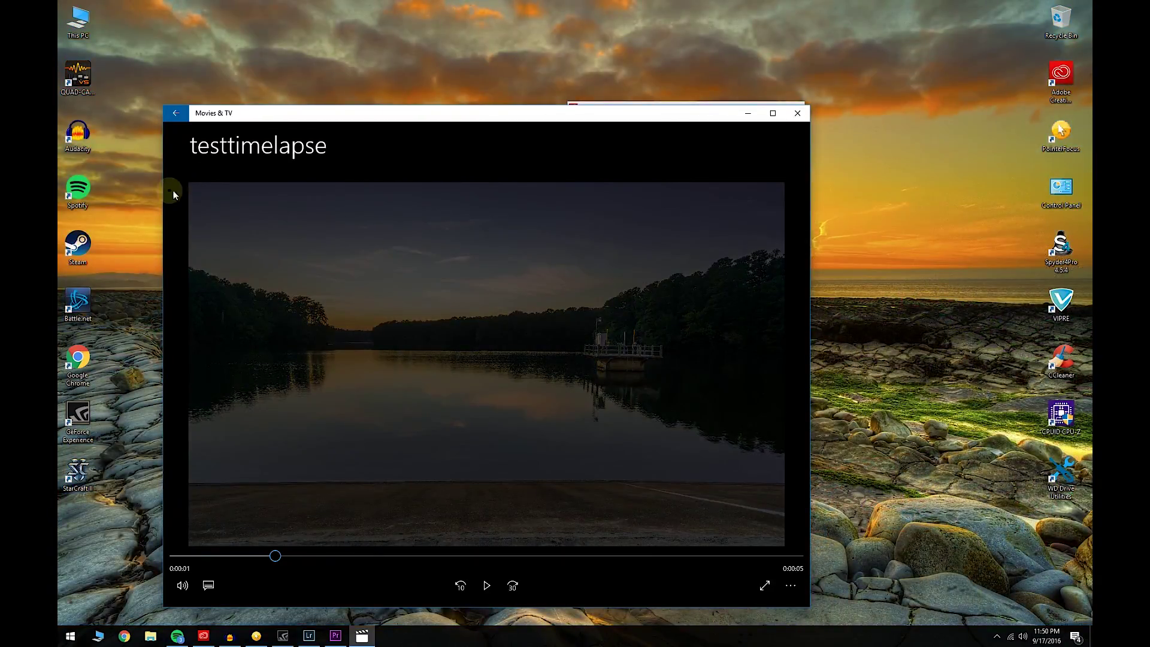
pyautogui.doubleClick(541, 212)
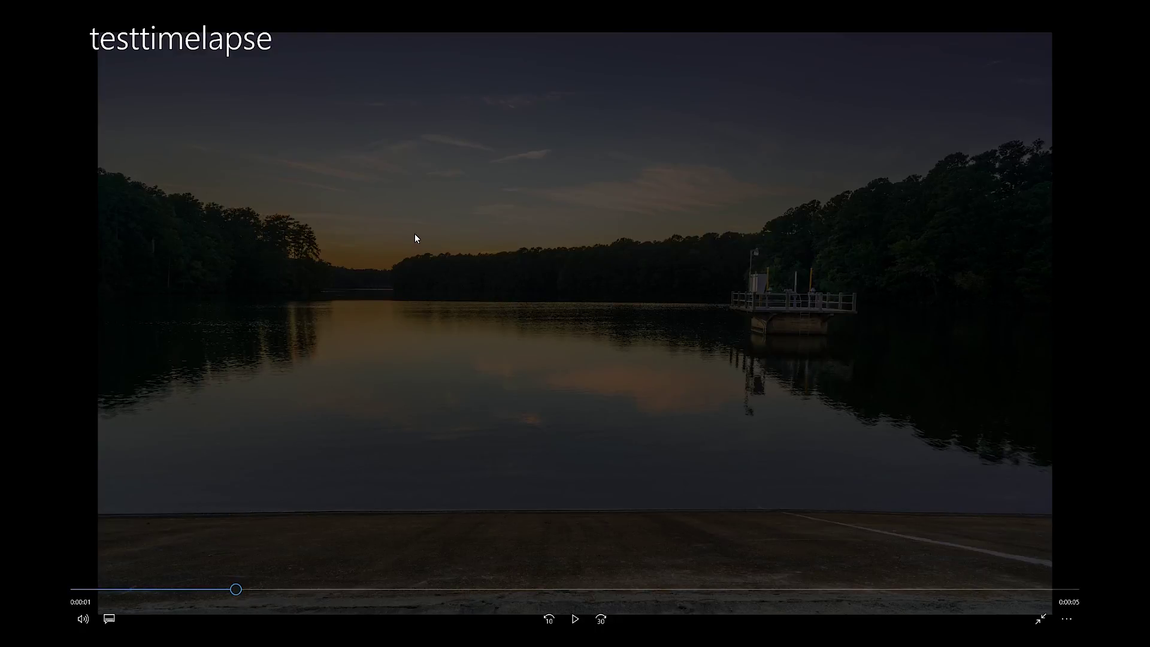
pyautogui.click(575, 619)
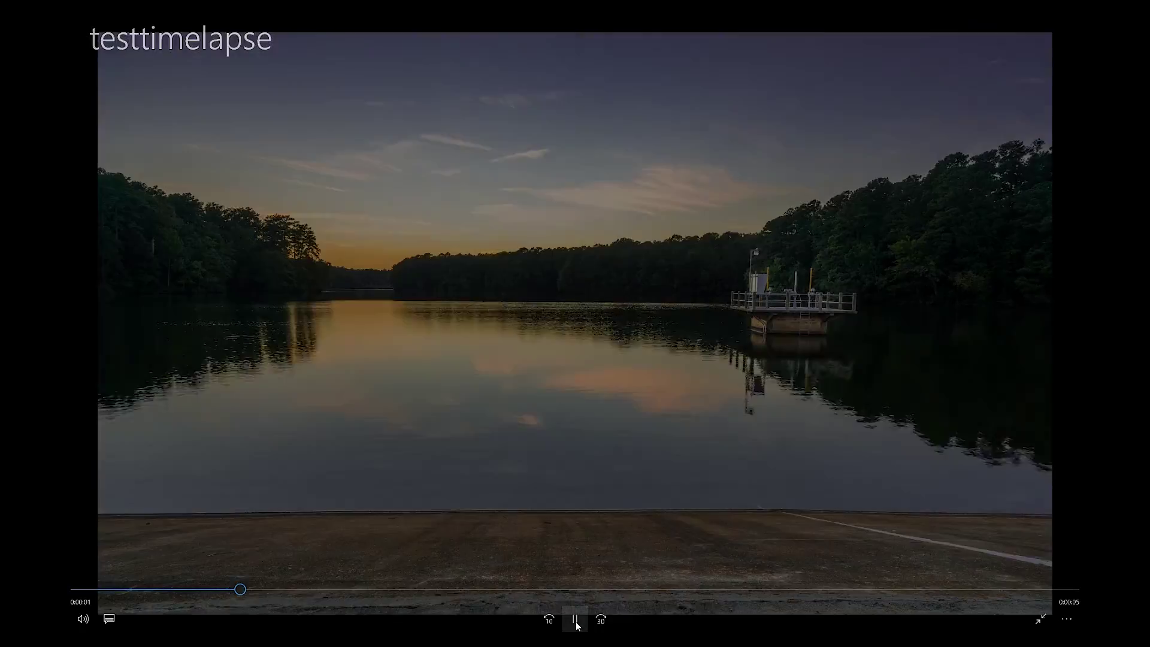
pyautogui.click(86, 590)
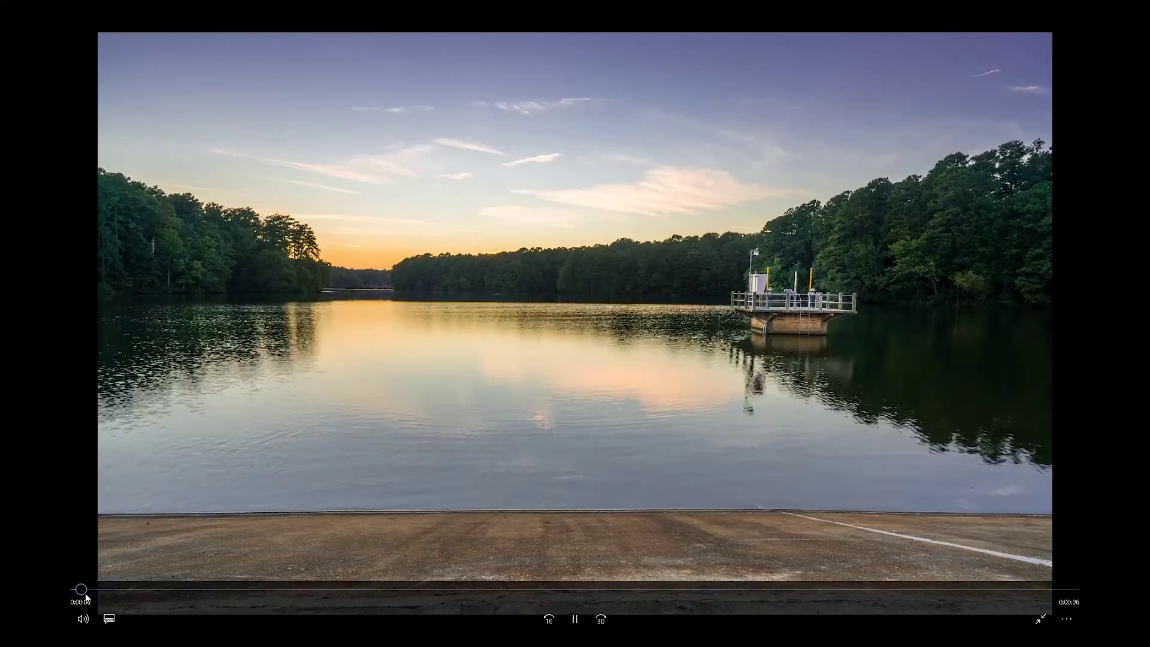
pyautogui.click(574, 623)
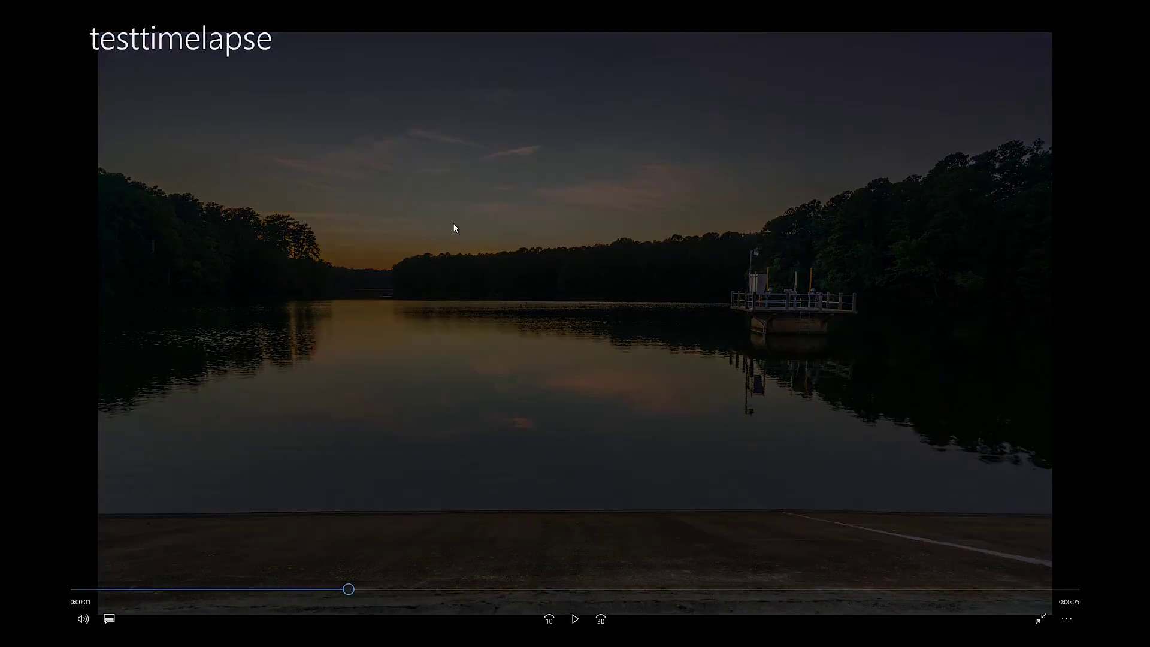
# Rewind the video to its start, replay it until near the end, pause it, and leave full screen
pyautogui.moveTo(154, 594); pyautogui.dragTo(86, 590)
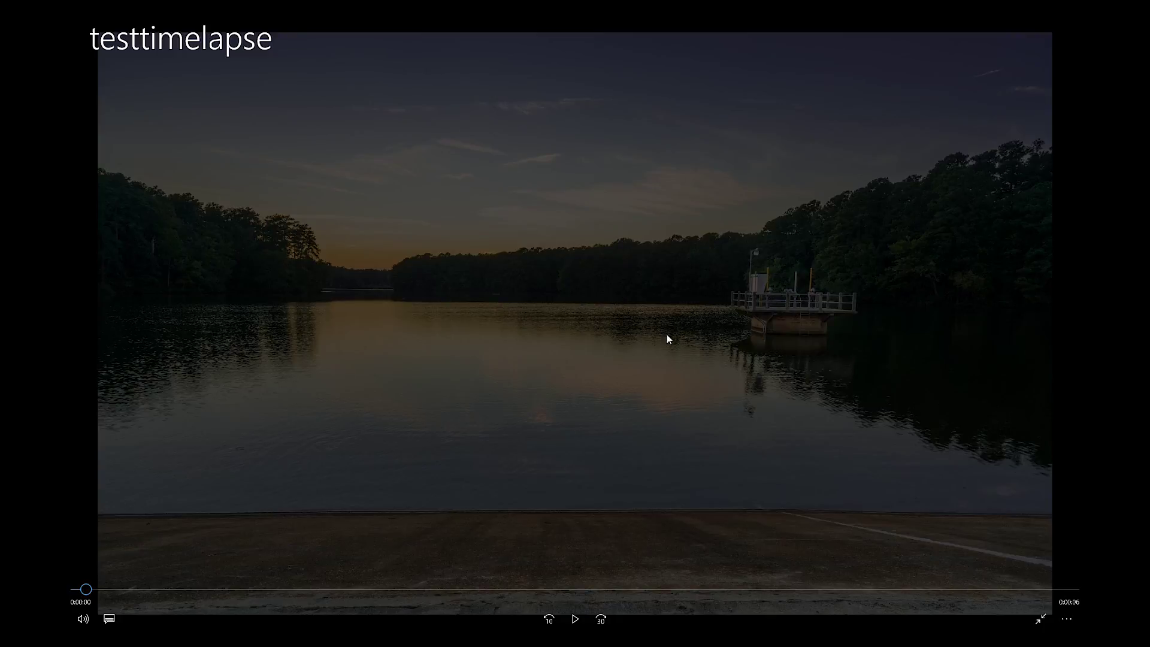
pyautogui.click(577, 623)
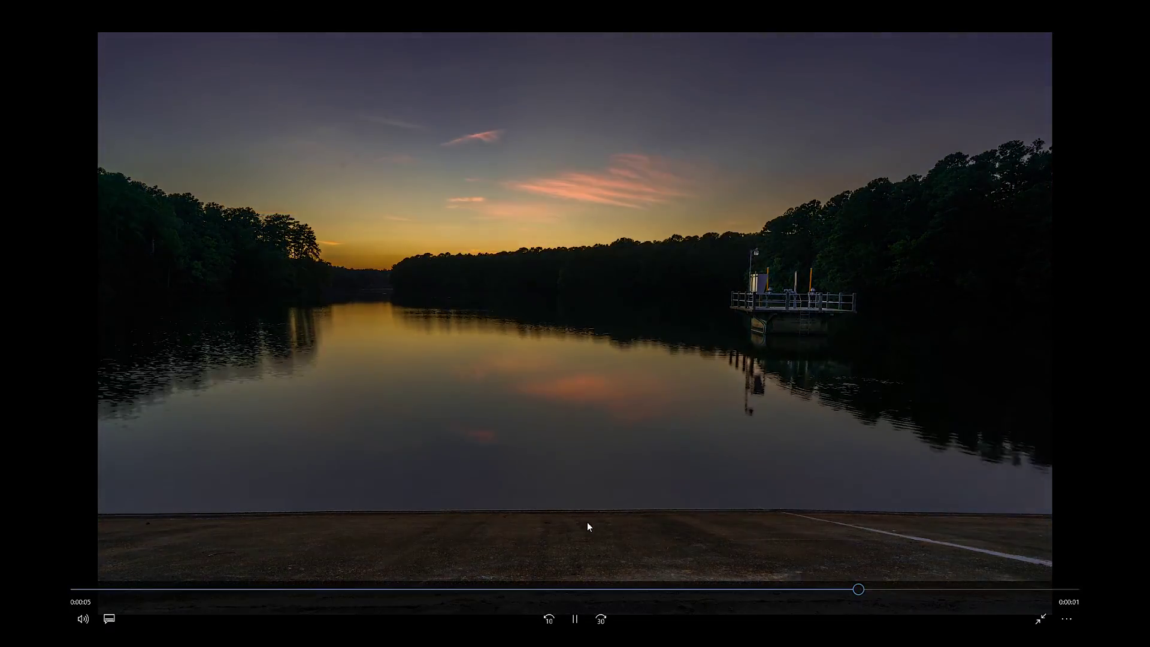
pyautogui.click(577, 620)
pyautogui.doubleClick(607, 383)
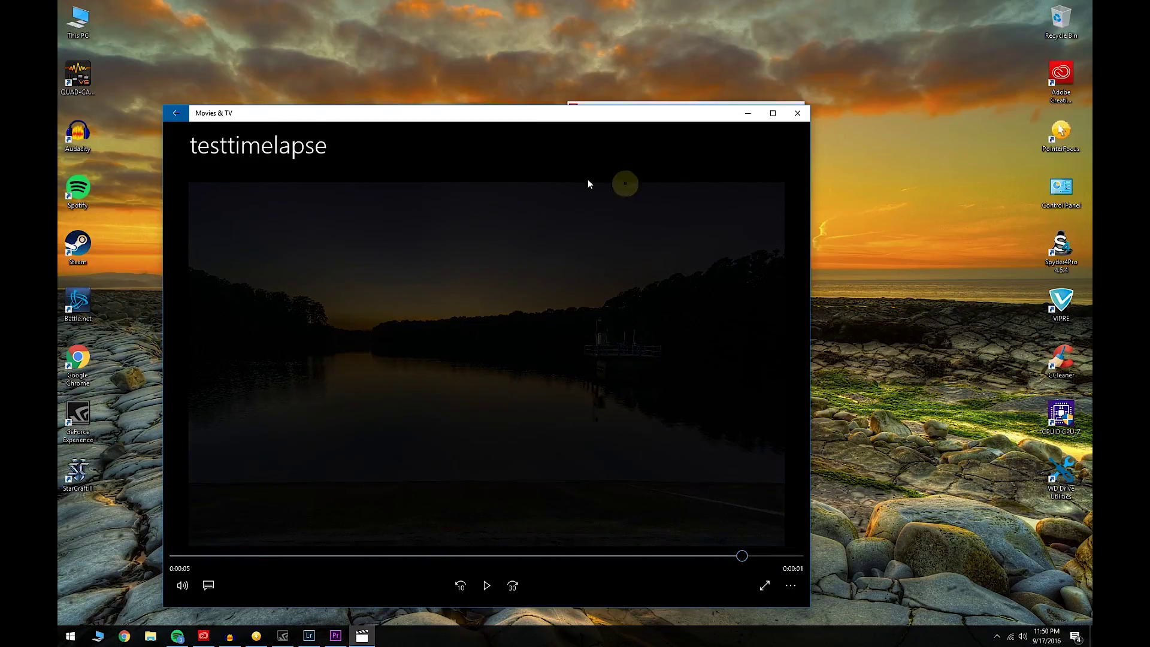
# Centre the player window, scrub back slightly near the video's end, and inspect an early frame at 0:00:01 in full screen
pyautogui.moveTo(541, 117); pyautogui.dragTo(625, 72)
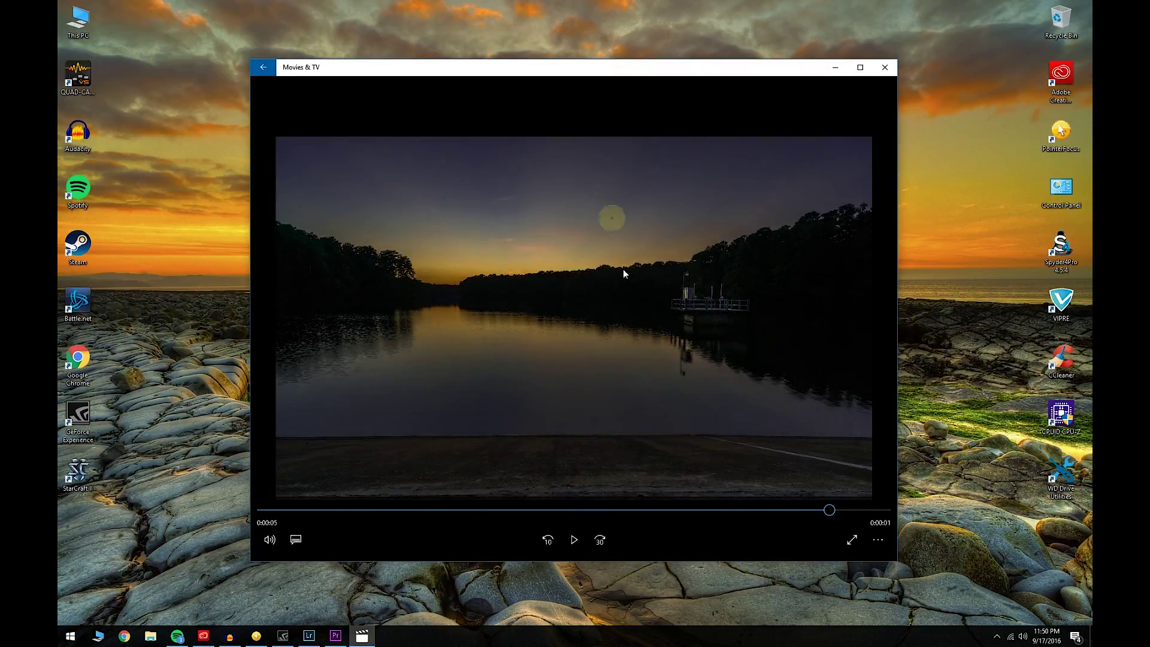
pyautogui.moveTo(837, 515); pyautogui.dragTo(813, 512)
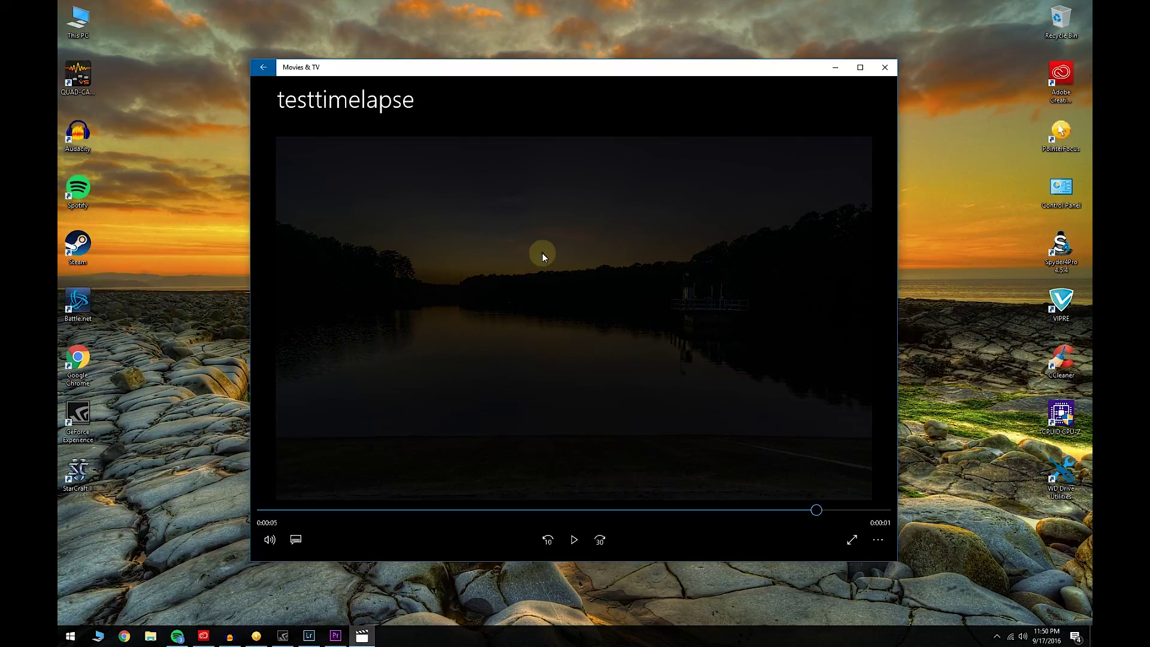
pyautogui.doubleClick(542, 256)
pyautogui.click(323, 589)
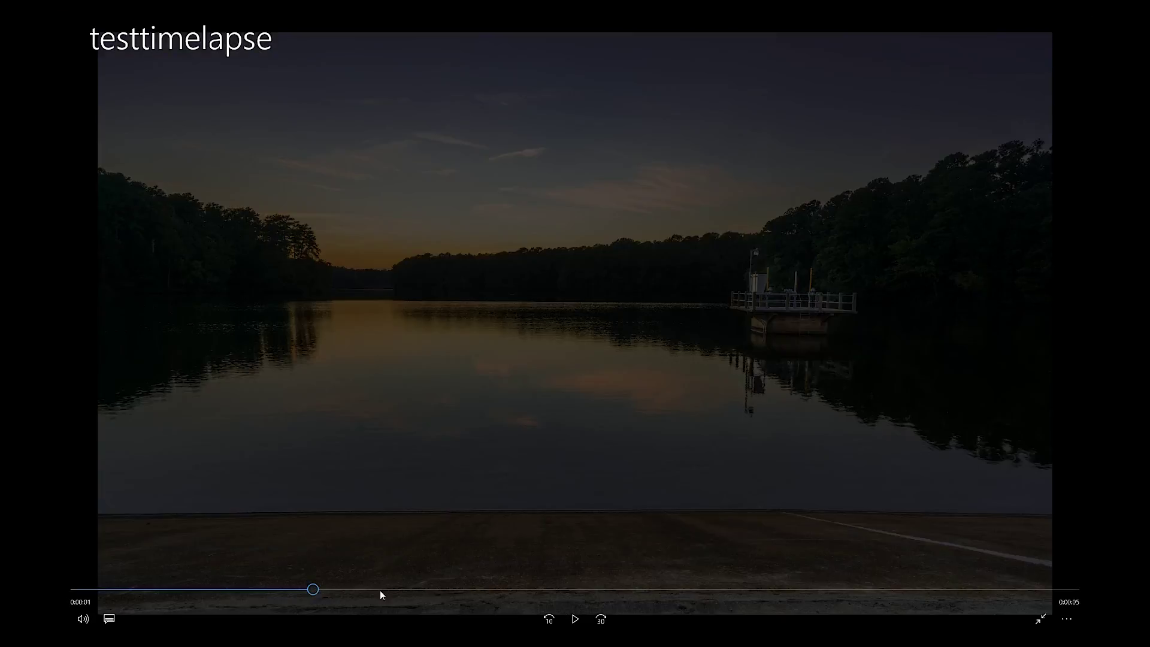